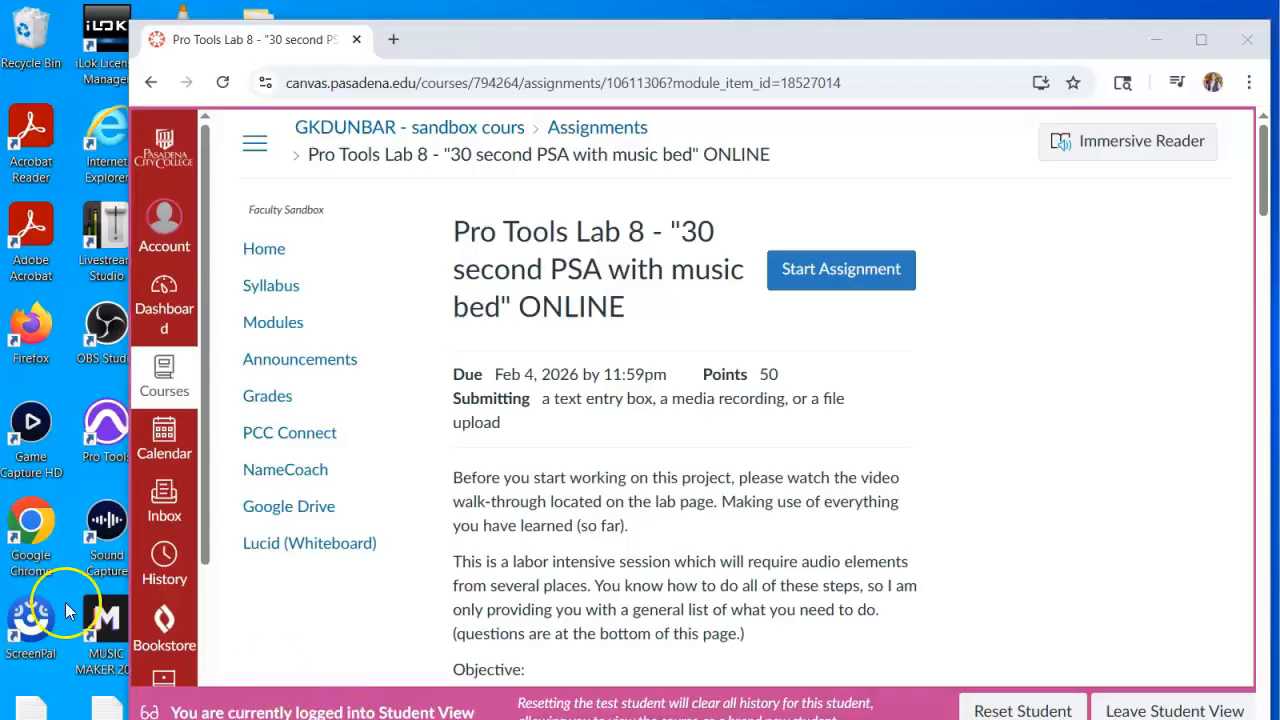
Download the 30 second PSA script from the assignment page and open the PDF to read it, then return to the assignment
{"action": "left_click_drag", "start_coordinate": [1260, 194], "coordinate": [1249, 316]}
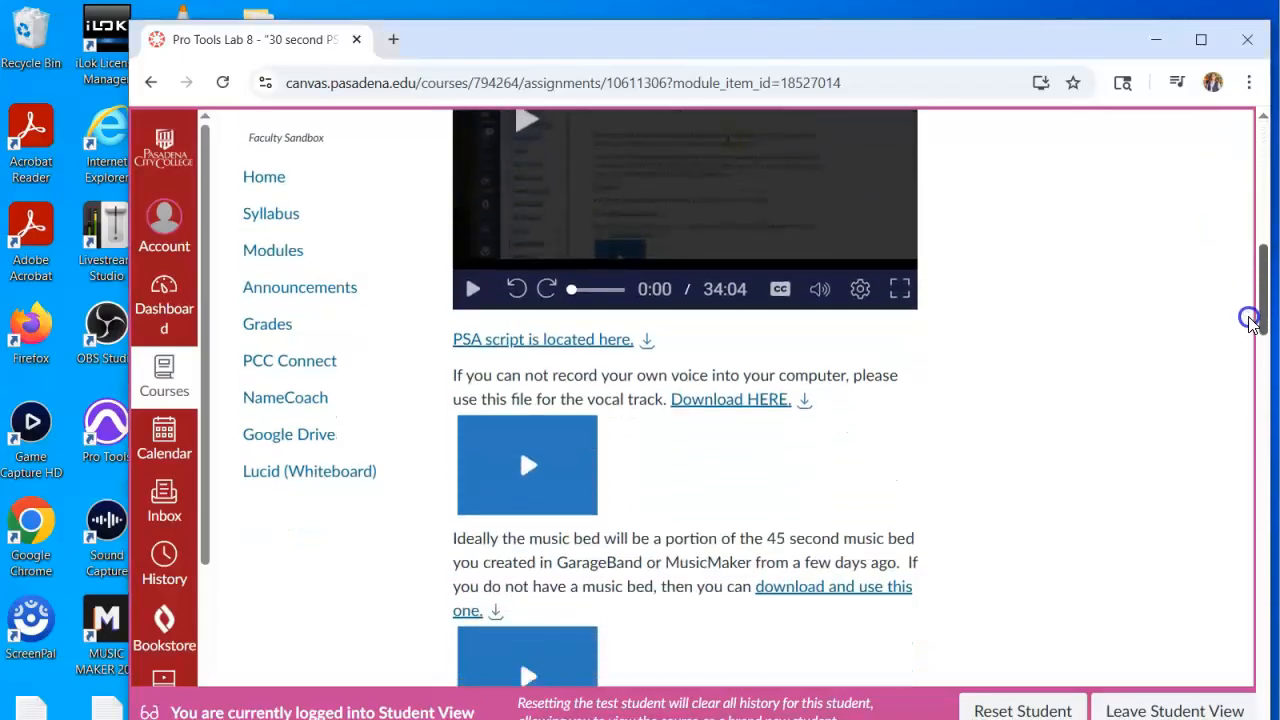
{"action": "left_click", "coordinate": [648, 344]}
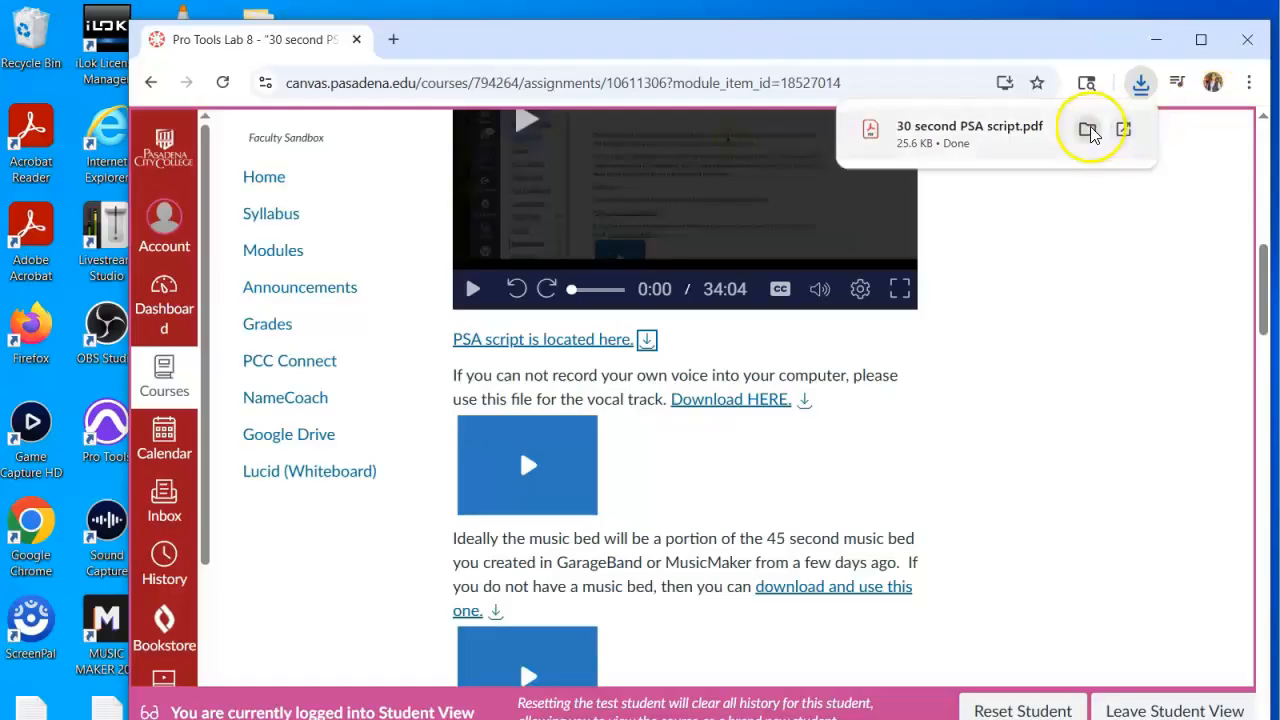
{"action": "left_click", "coordinate": [1088, 129]}
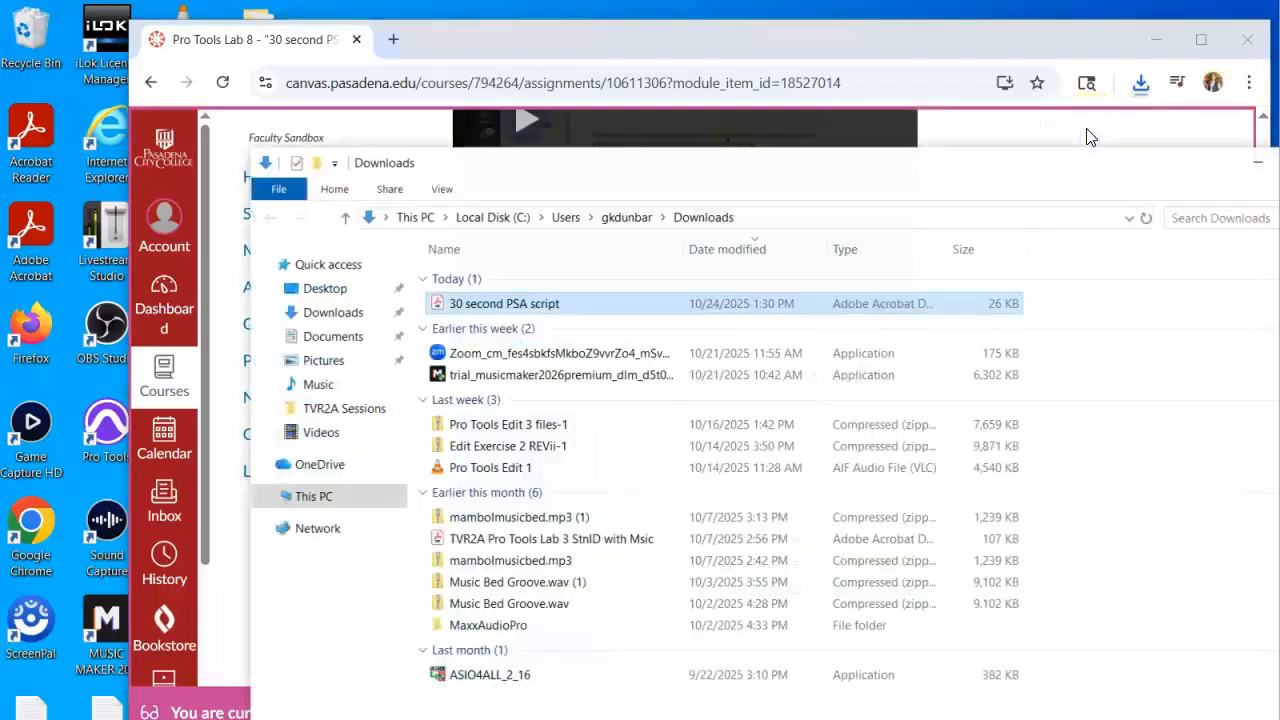
{"action": "double_click", "coordinate": [435, 304]}
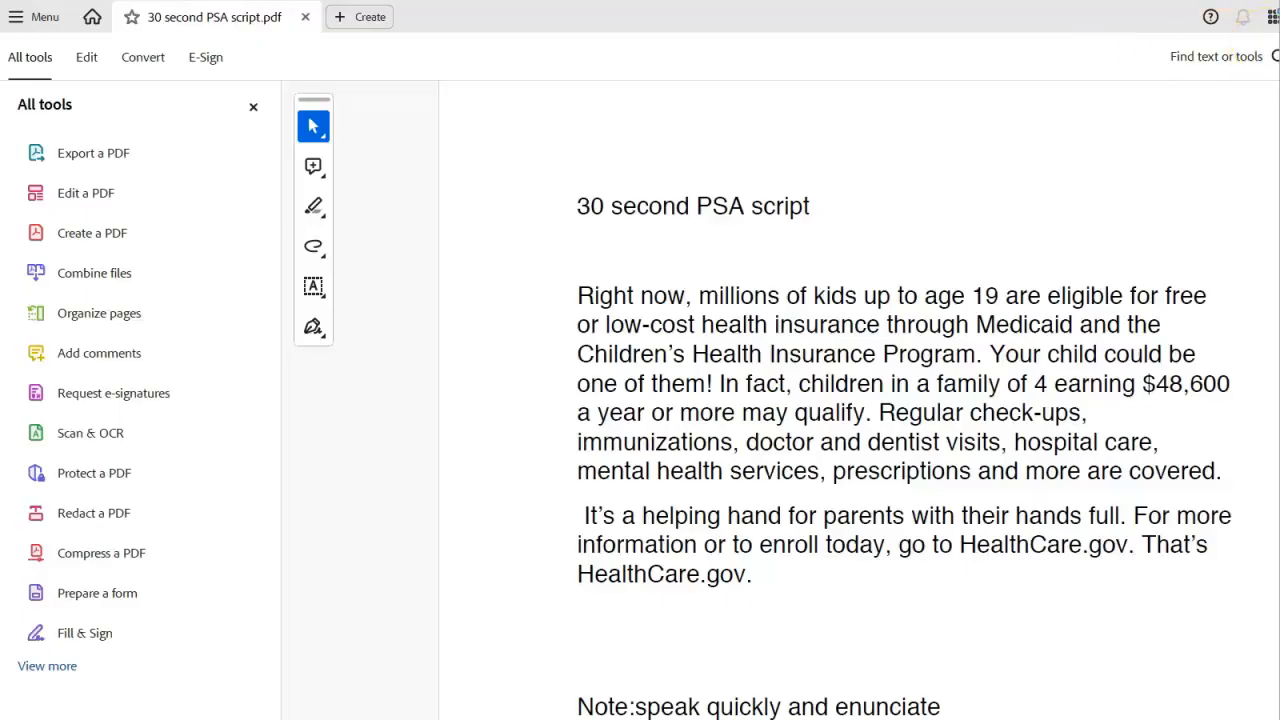
{"action": "left_click", "coordinate": [1279, 16]}
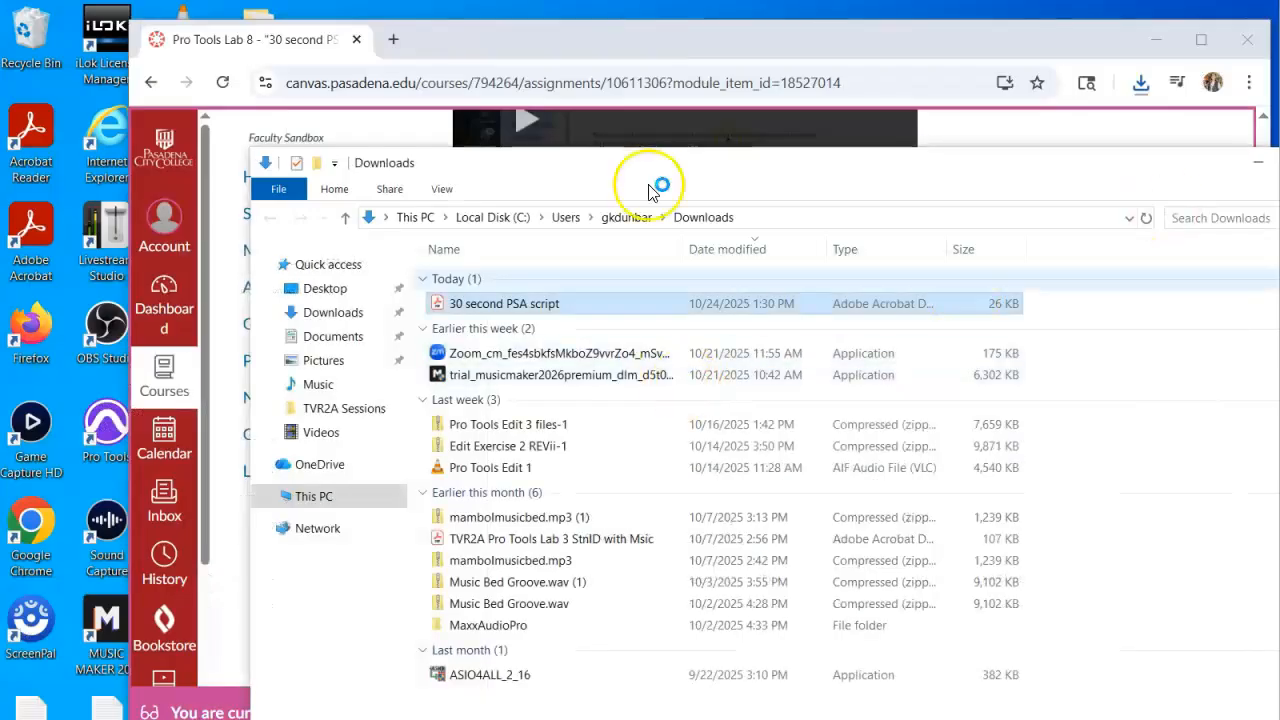
{"action": "left_click", "coordinate": [695, 46]}
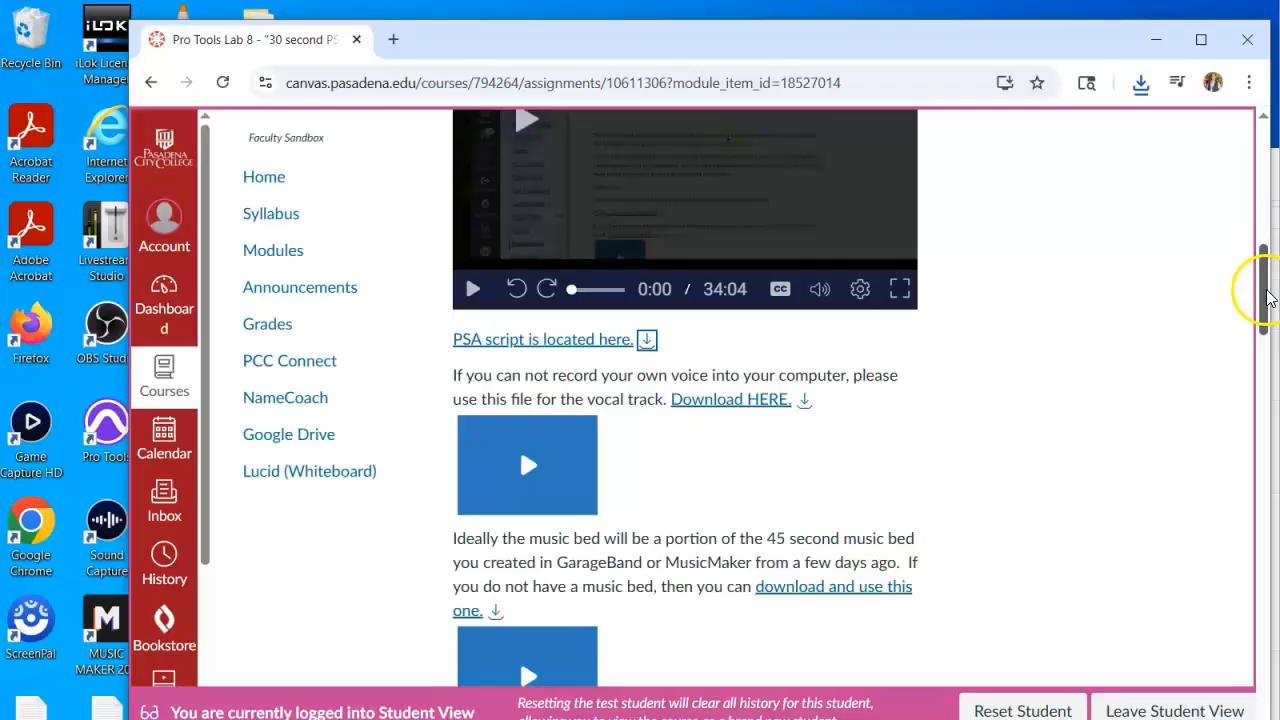
Read through the assignment's instructions, from the voice and music bed files to the session setup, sound effects, plugins and bounce requirements
{"action": "scroll", "coordinate": [1266, 298], "scroll_direction": "down", "scroll_amount": 1}
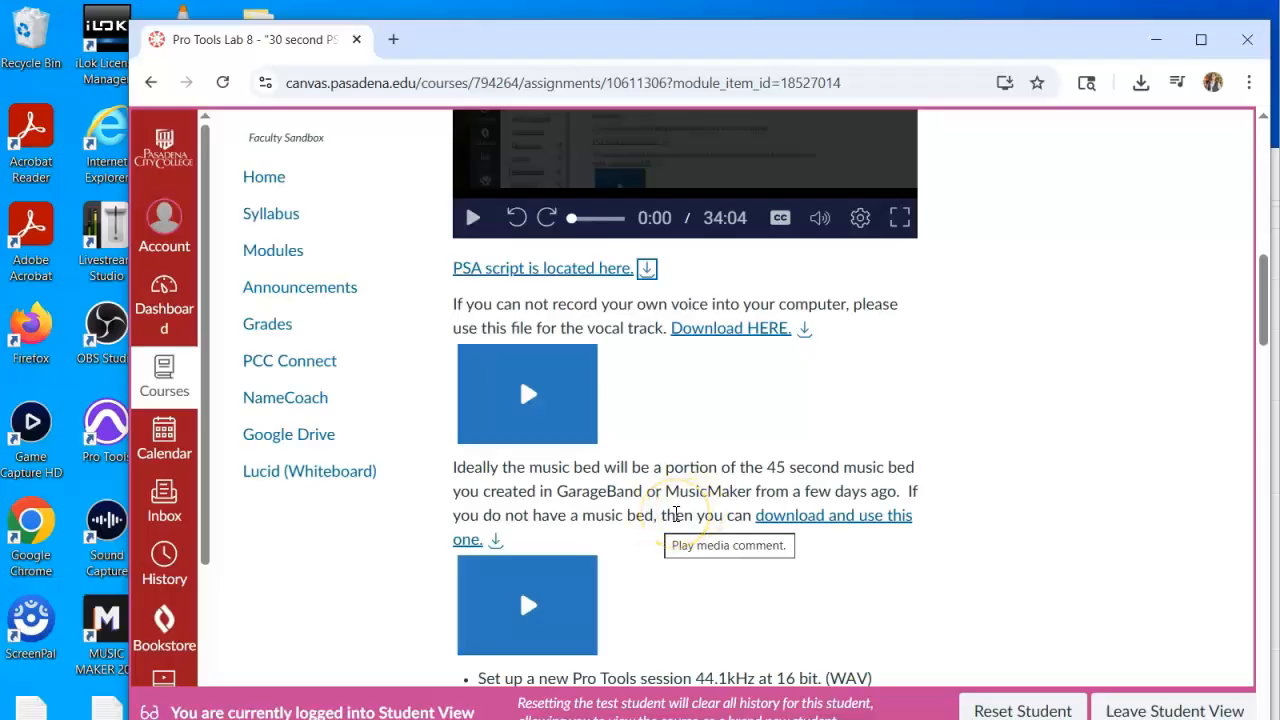
{"action": "left_click_drag", "start_coordinate": [1260, 310], "coordinate": [1262, 380]}
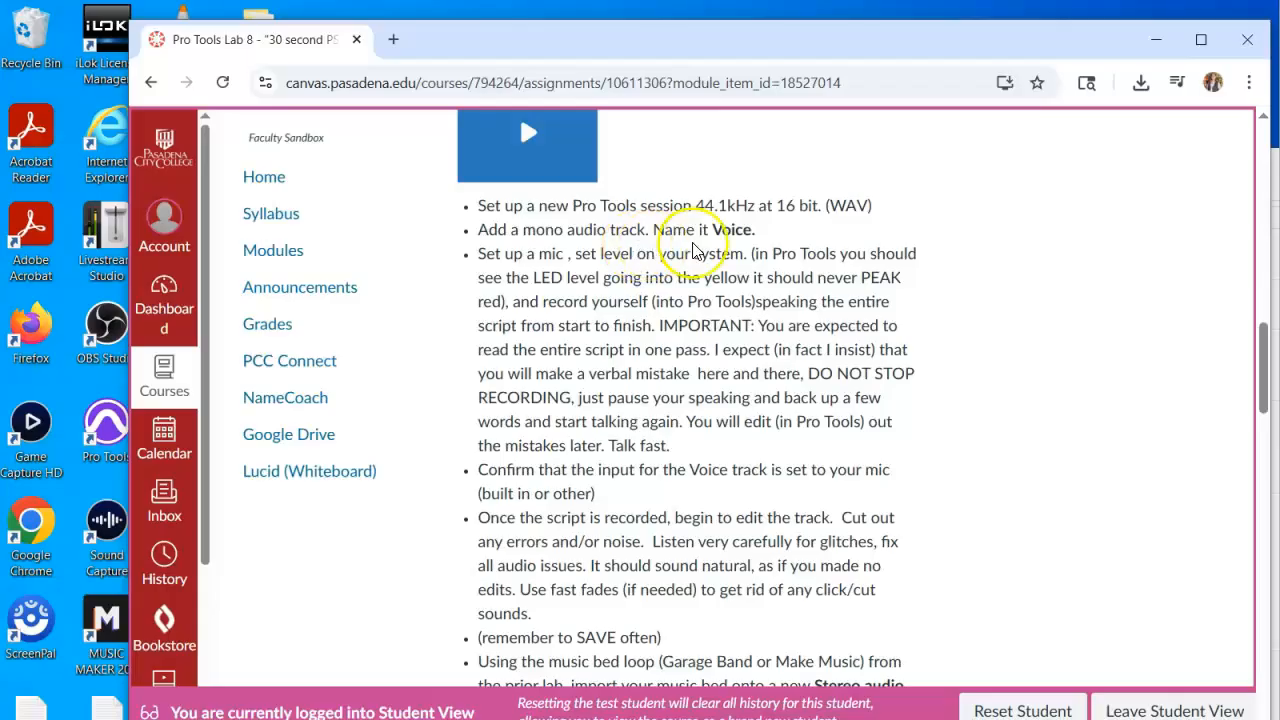
{"action": "left_click", "coordinate": [1264, 337]}
{"action": "left_click_drag", "start_coordinate": [1264, 337], "coordinate": [1265, 395]}
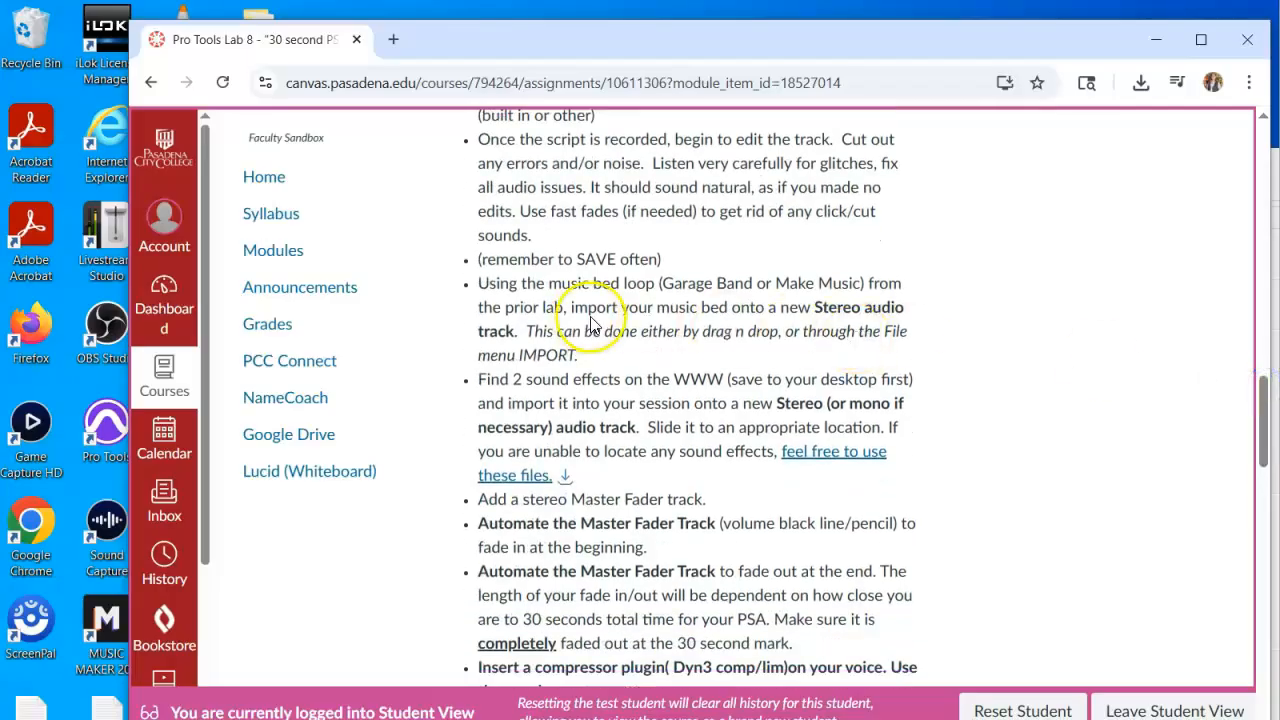
{"action": "left_click", "coordinate": [1265, 406]}
{"action": "left_click_drag", "start_coordinate": [1265, 406], "coordinate": [1263, 430]}
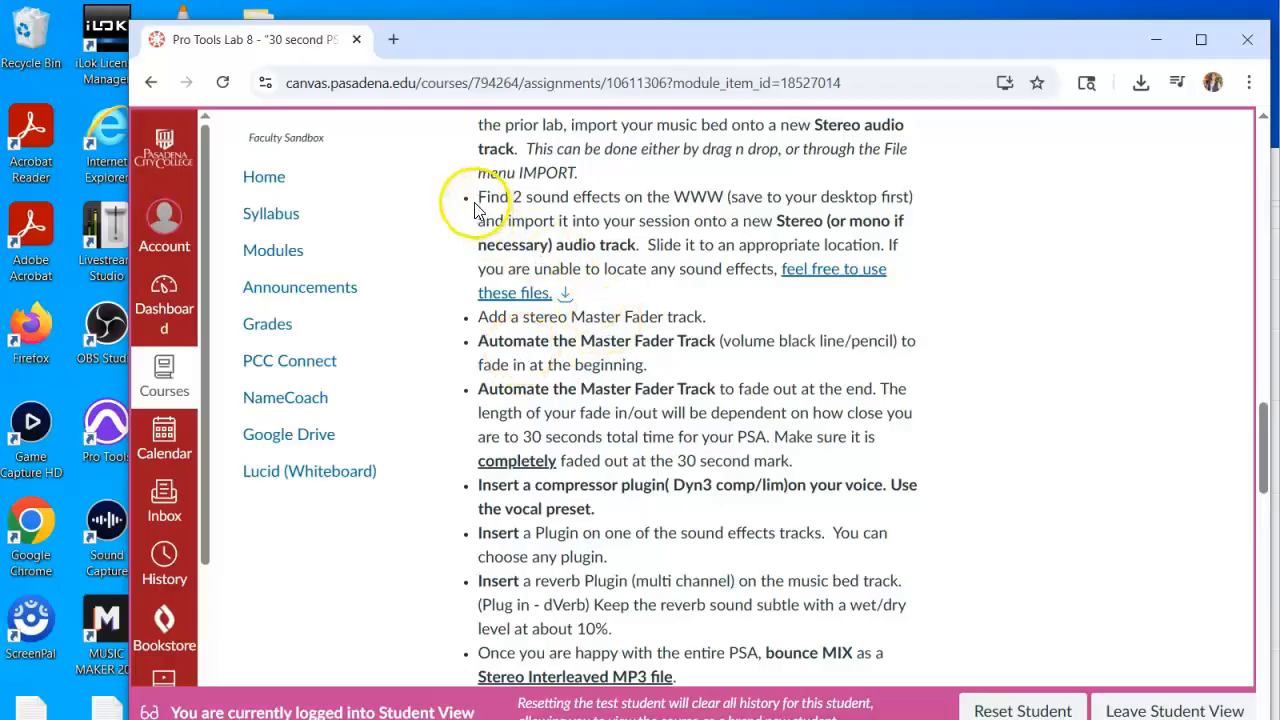
{"action": "left_click_drag", "start_coordinate": [477, 198], "coordinate": [726, 221]}
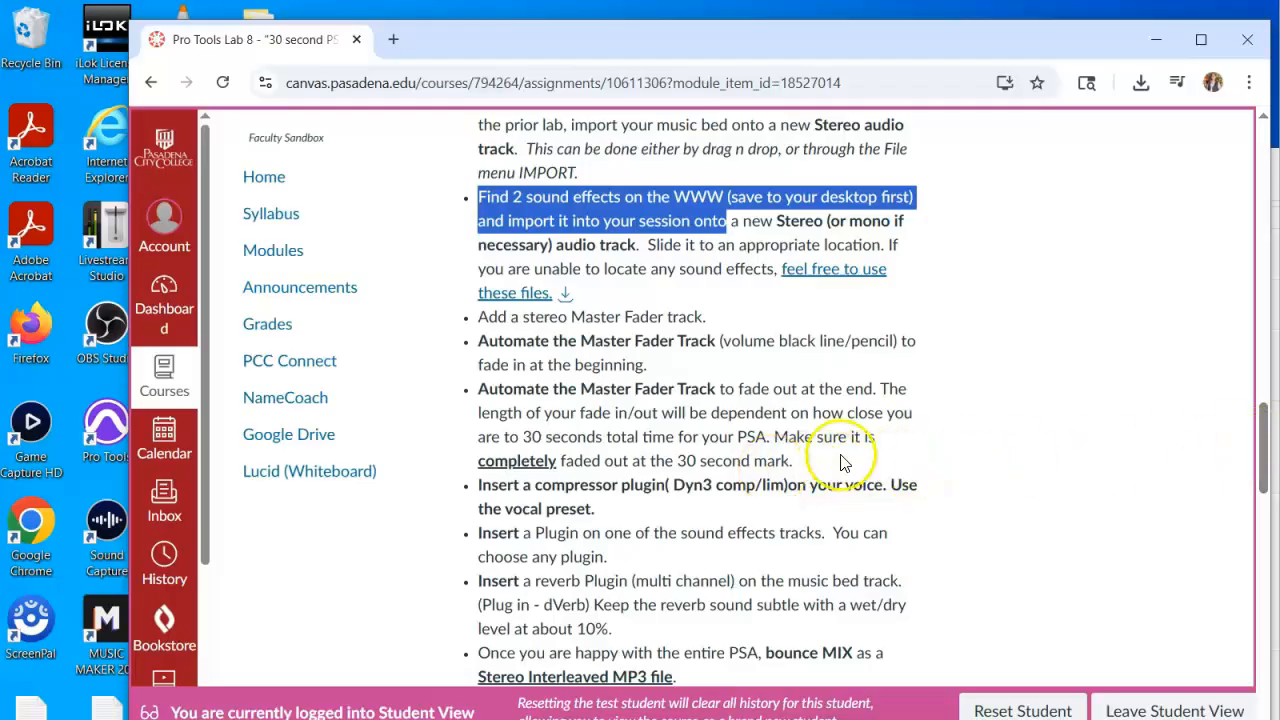
{"action": "left_click_drag", "start_coordinate": [1267, 436], "coordinate": [1270, 459]}
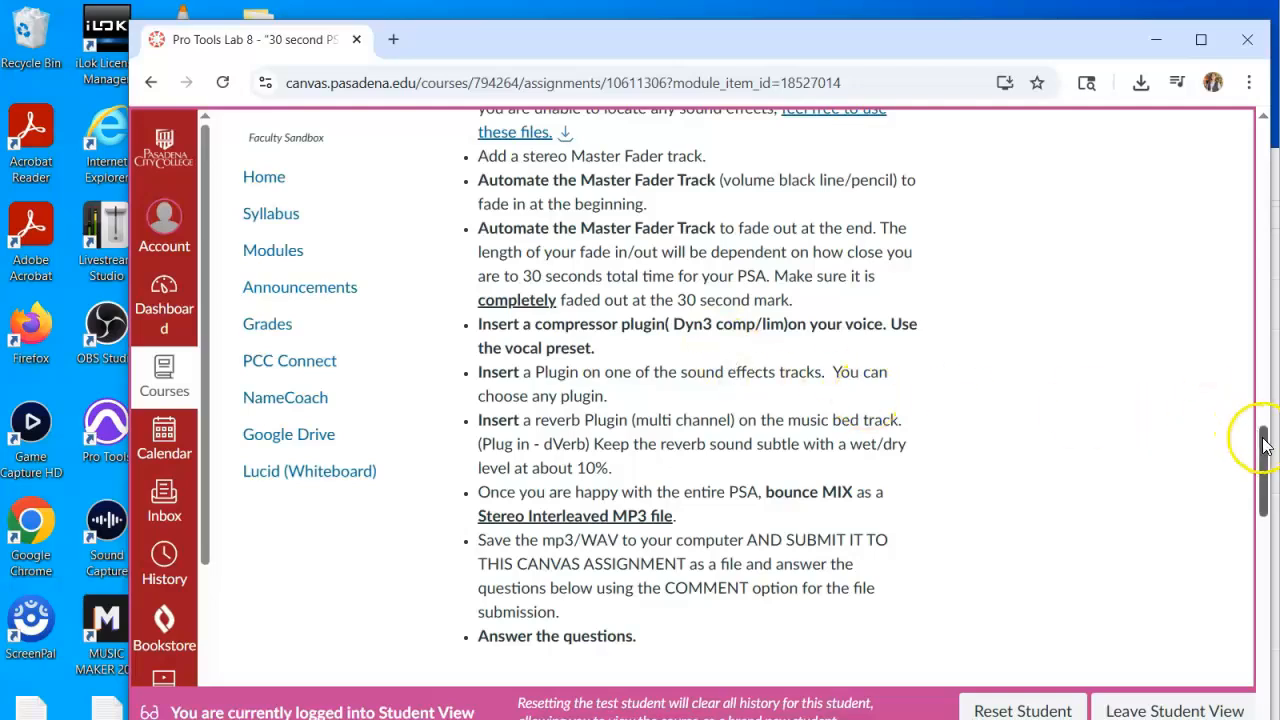
{"action": "scroll", "coordinate": [1265, 445], "scroll_direction": "down", "scroll_amount": 1}
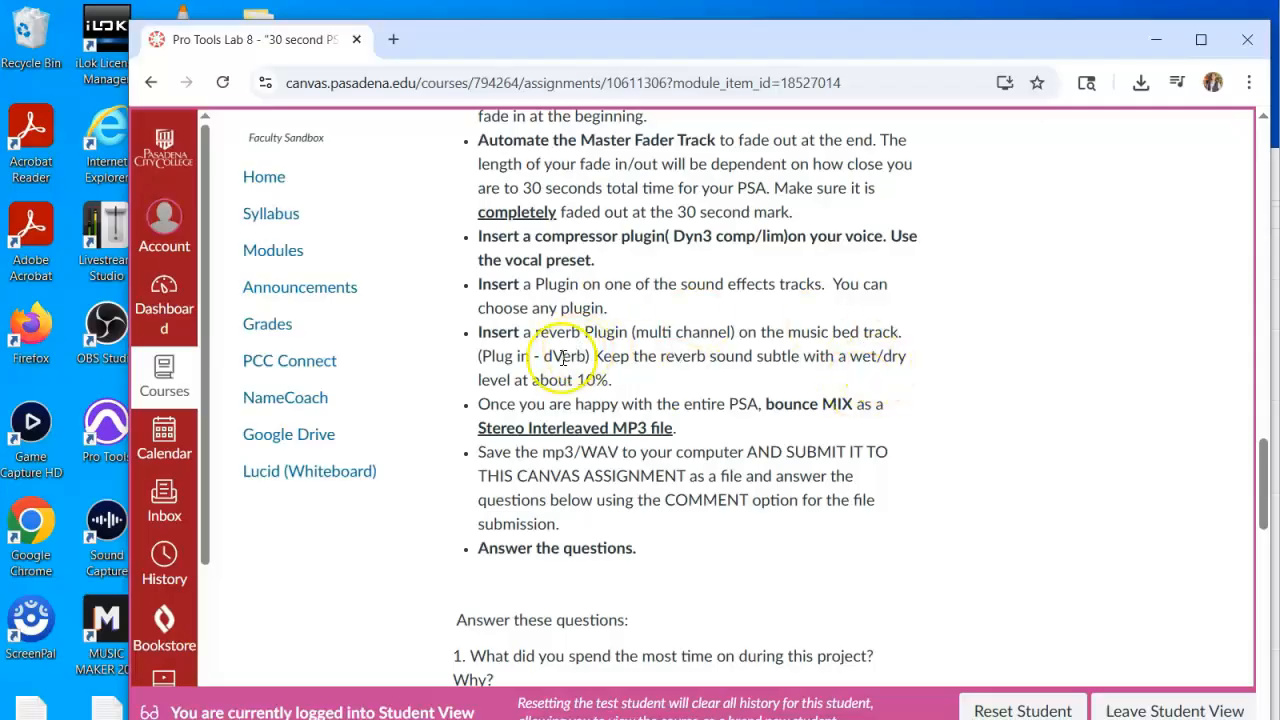
{"action": "mouse_move", "coordinate": [1262, 488]}
{"action": "left_mouse_down"}
{"action": "mouse_move", "coordinate": [1266, 566]}
{"action": "mouse_move", "coordinate": [1257, 492]}
{"action": "left_mouse_up"}
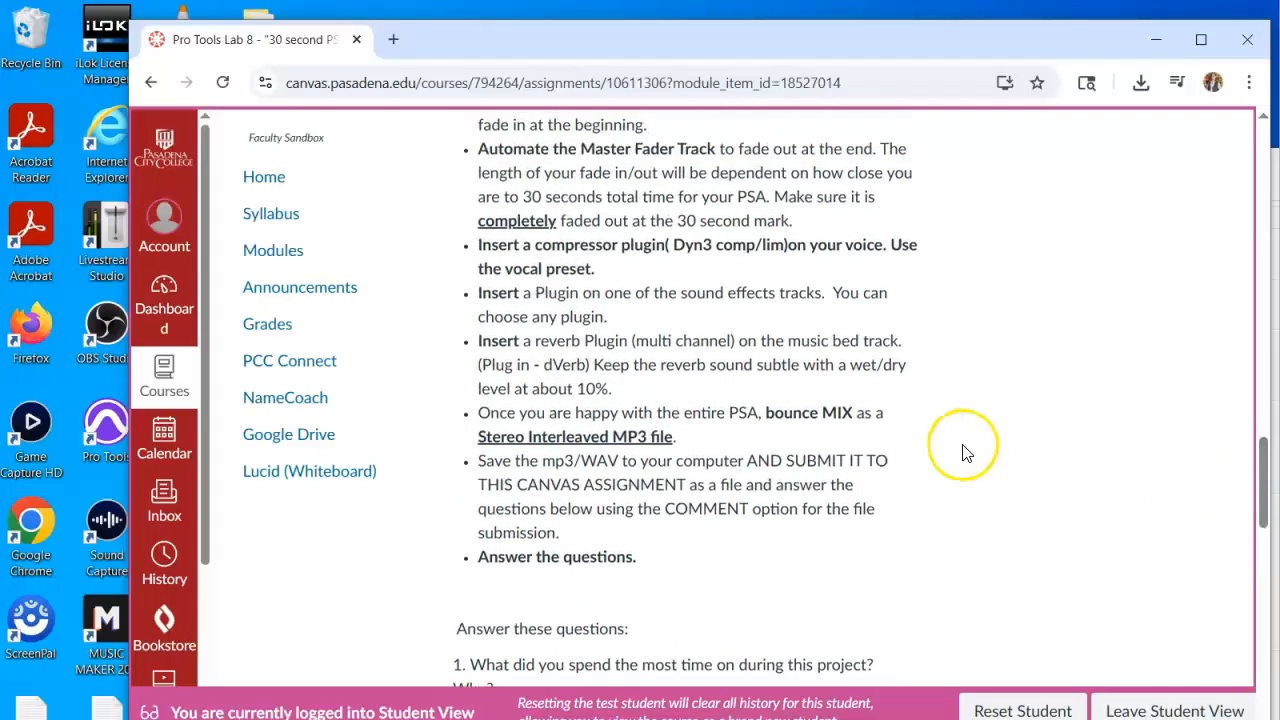
Switch to Pro Tools and name the new session "GD PSA Commercia with Music Bed"
{"action": "left_click", "coordinate": [108, 428]}
{"action": "double_click", "coordinate": [110, 429]}
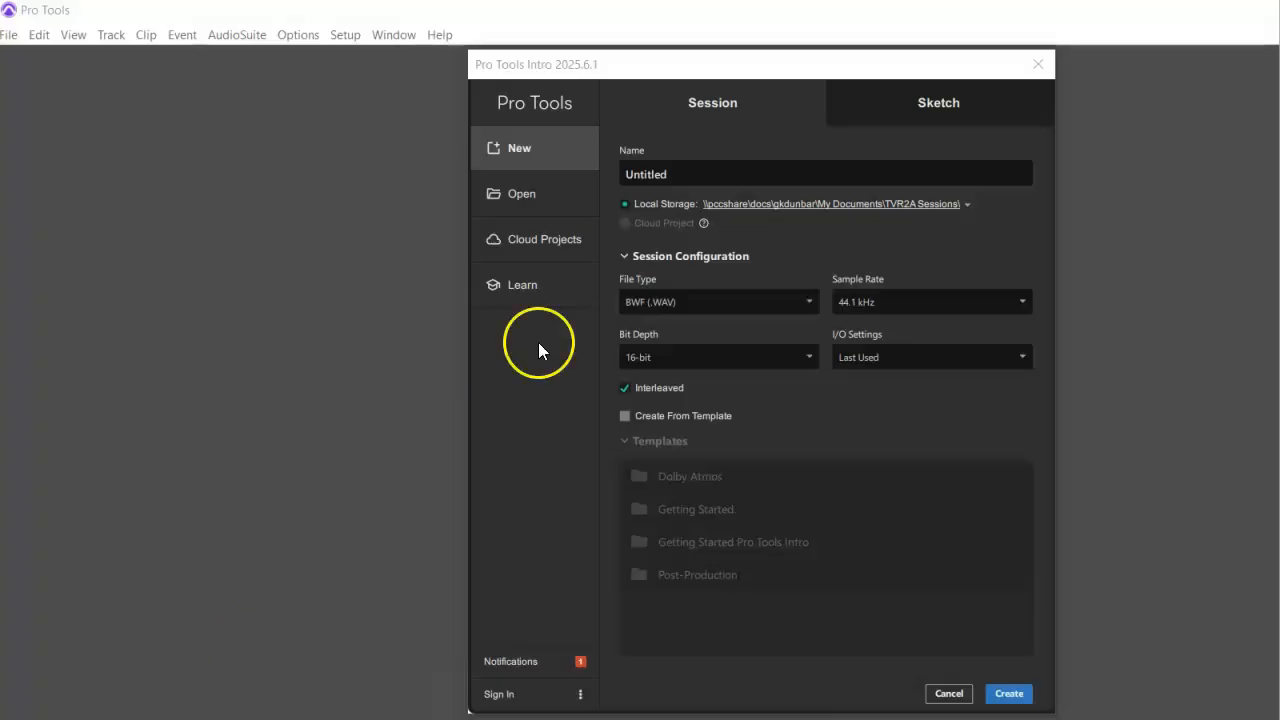
{"action": "left_click", "coordinate": [686, 170]}
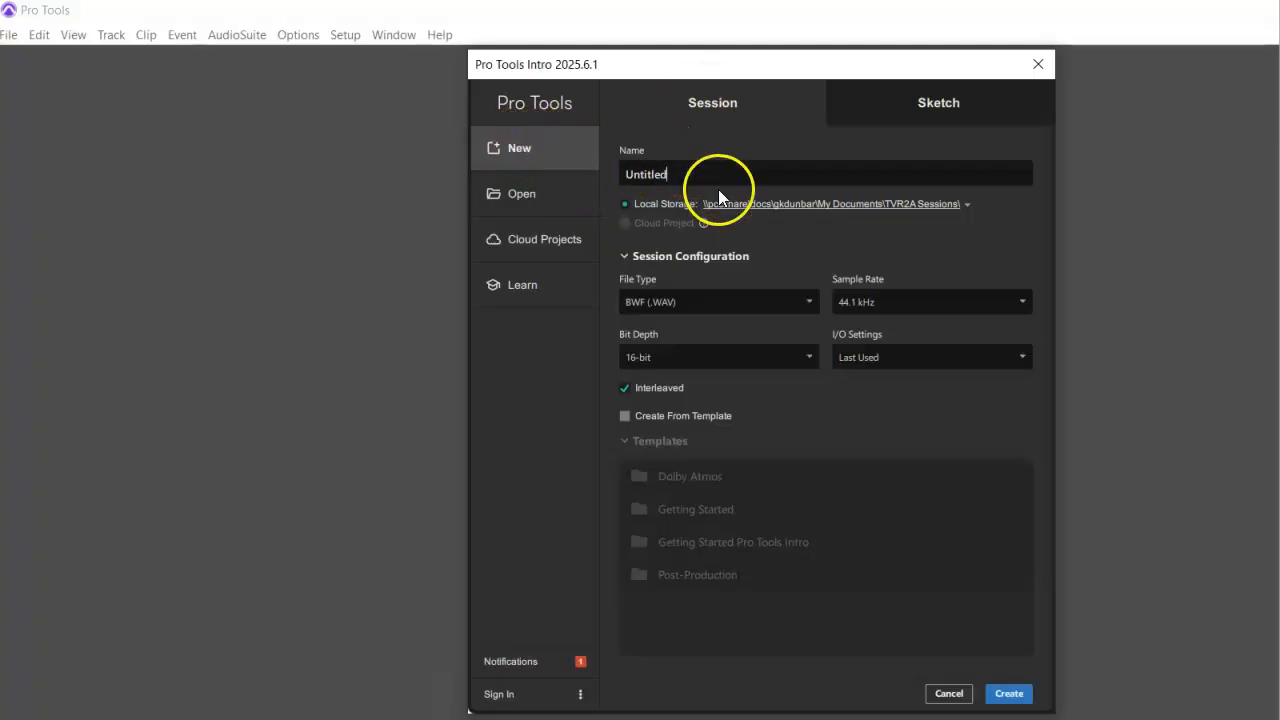
{"action": "left_click_drag", "start_coordinate": [667, 176], "coordinate": [607, 188]}
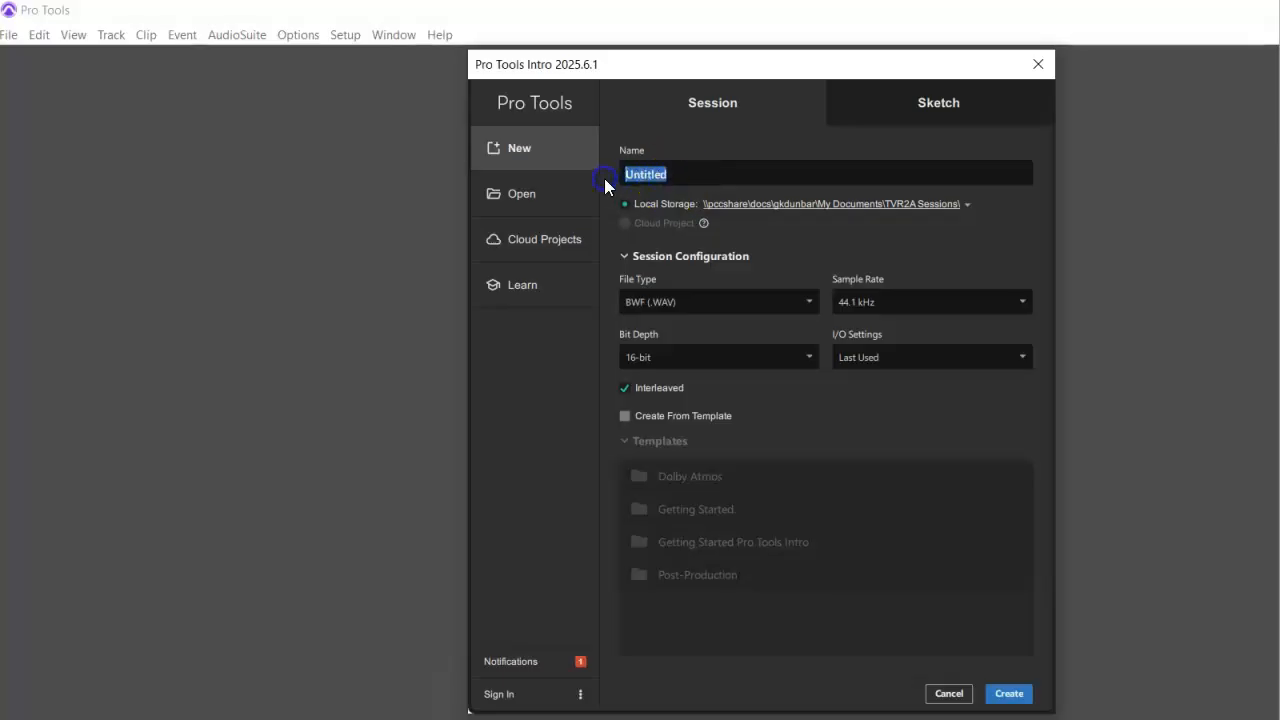
{"action": "type", "text": "GD PSA Commercia with Music"}
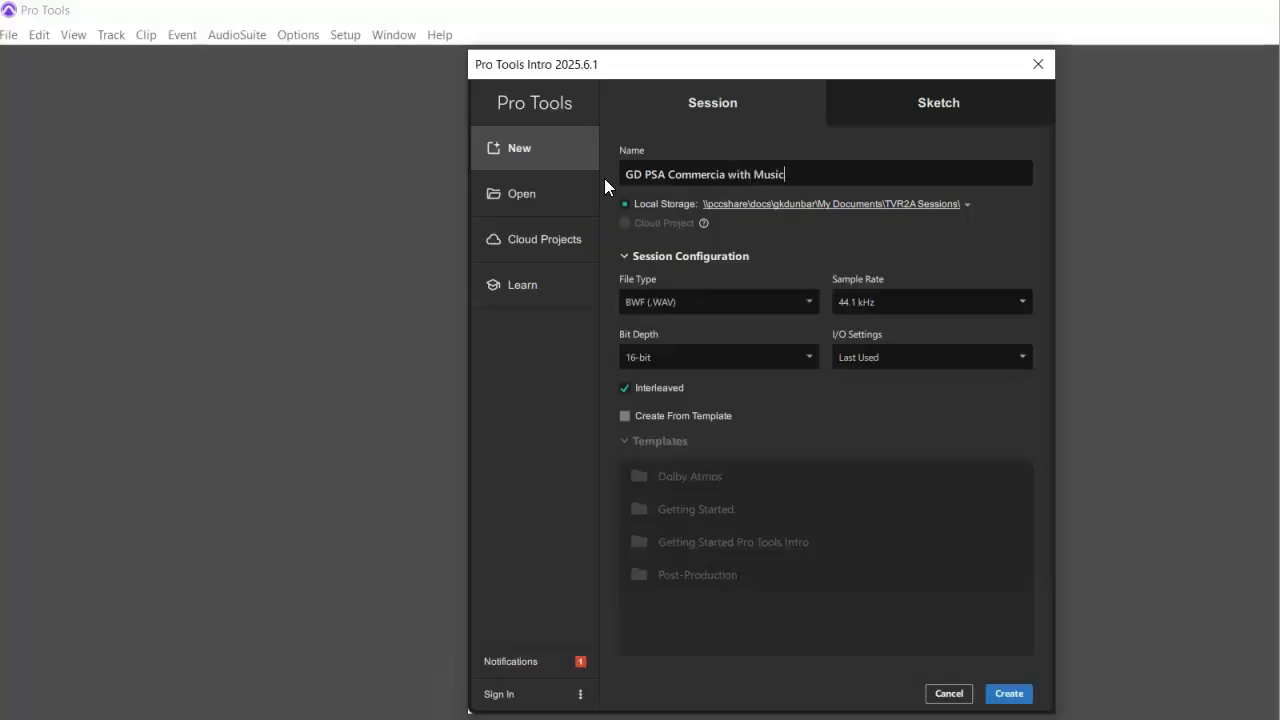
{"action": "type", "text": " Bed"}
Set the session's I/O settings to Stereo Mix and create the 44.1 kHz, 16-bit BWF (.WAV) session
{"action": "left_click", "coordinate": [764, 207]}
{"action": "left_click", "coordinate": [895, 358]}
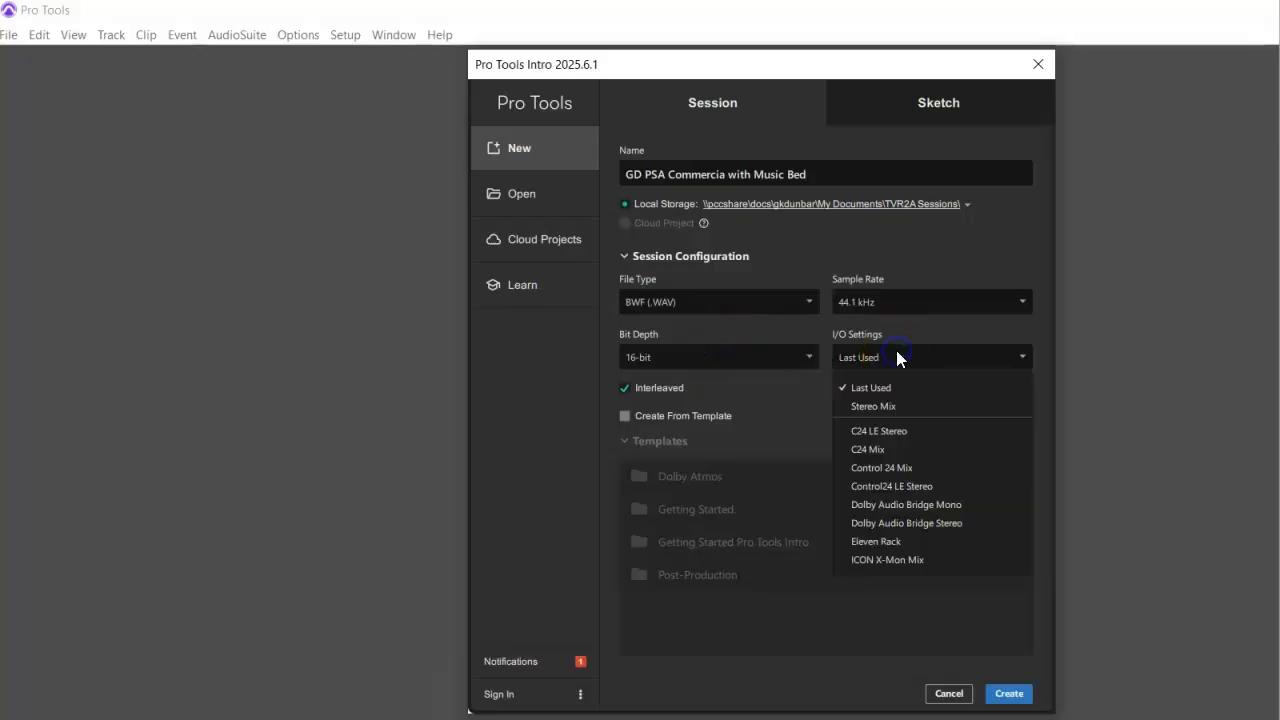
{"action": "left_click", "coordinate": [888, 407]}
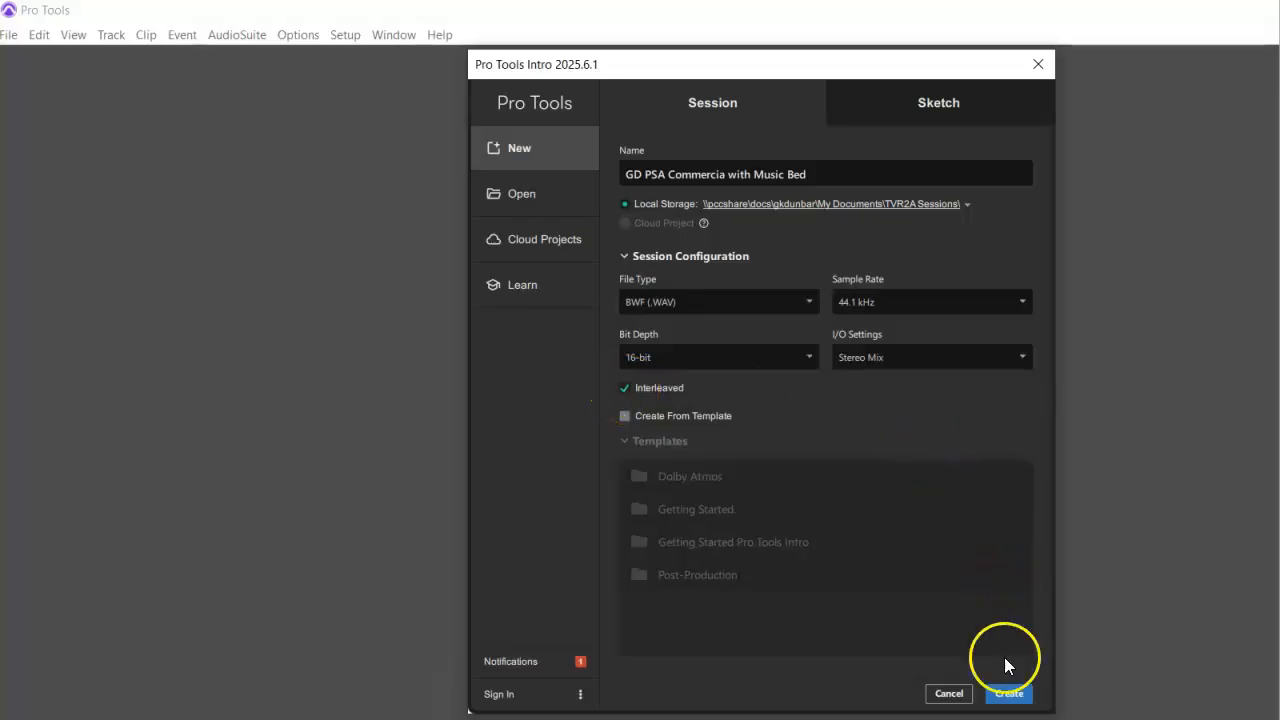
{"action": "left_click", "coordinate": [1008, 694]}
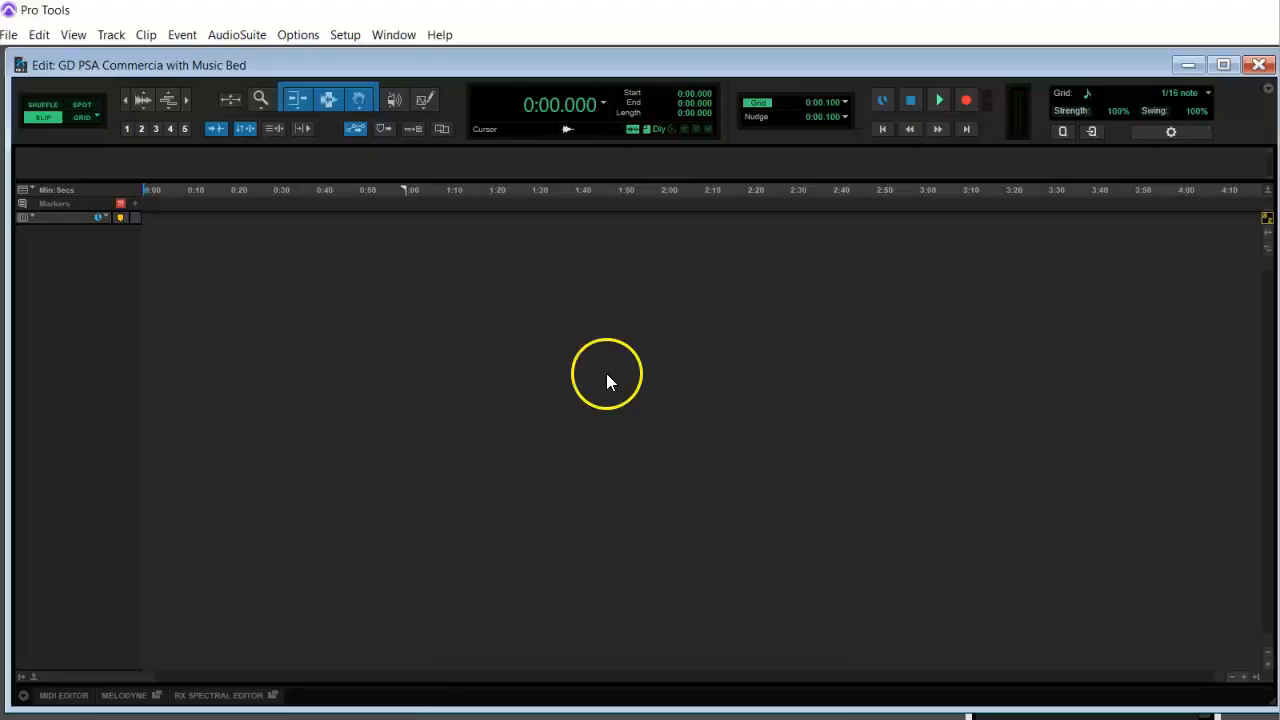
Confirm Microphone (Sennheiser USB headset) as the Playback Engine's input device and Speakers/Headphones (Realtek(R) Audio) as its output device
{"action": "left_click", "coordinate": [346, 35]}
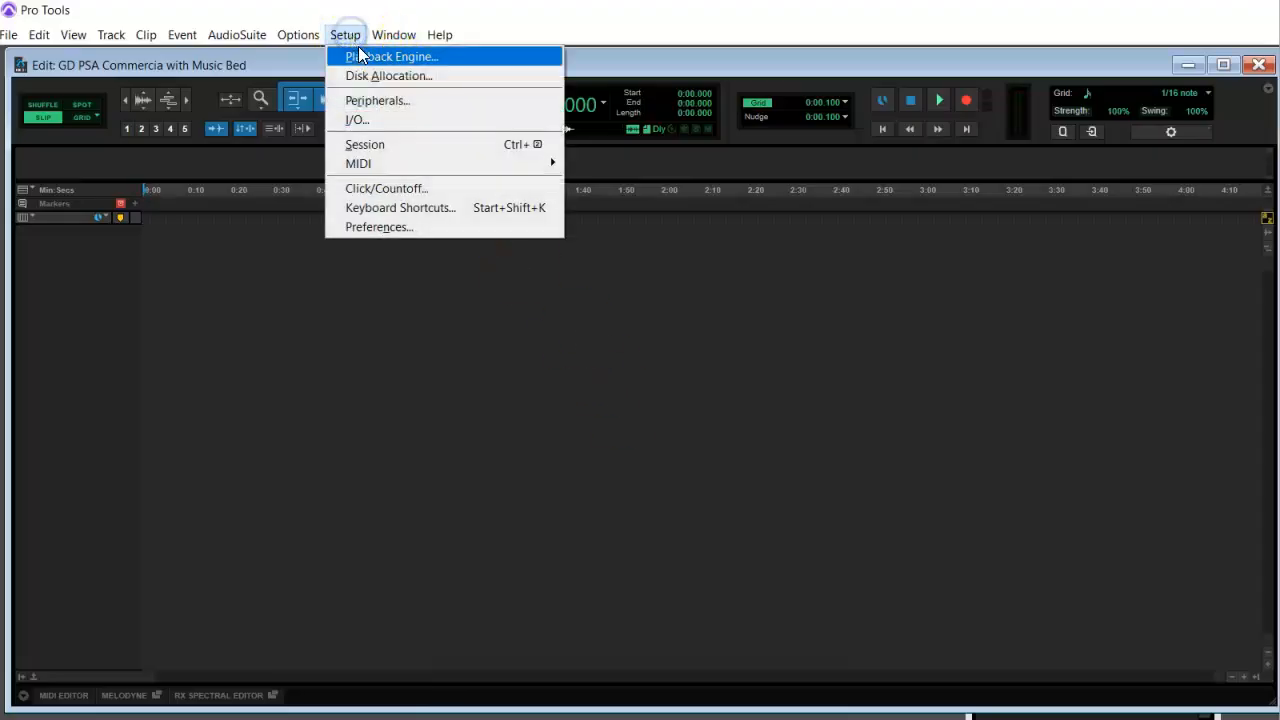
{"action": "left_click", "coordinate": [414, 56]}
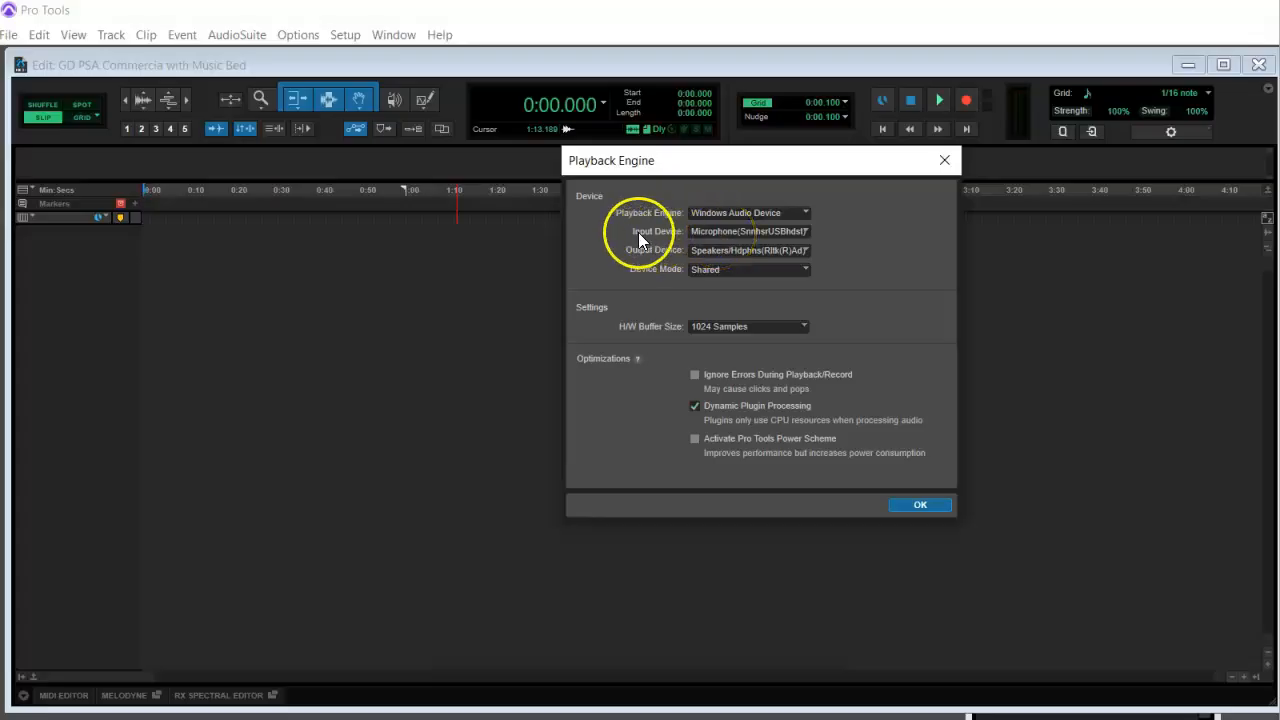
{"action": "left_click", "coordinate": [736, 233]}
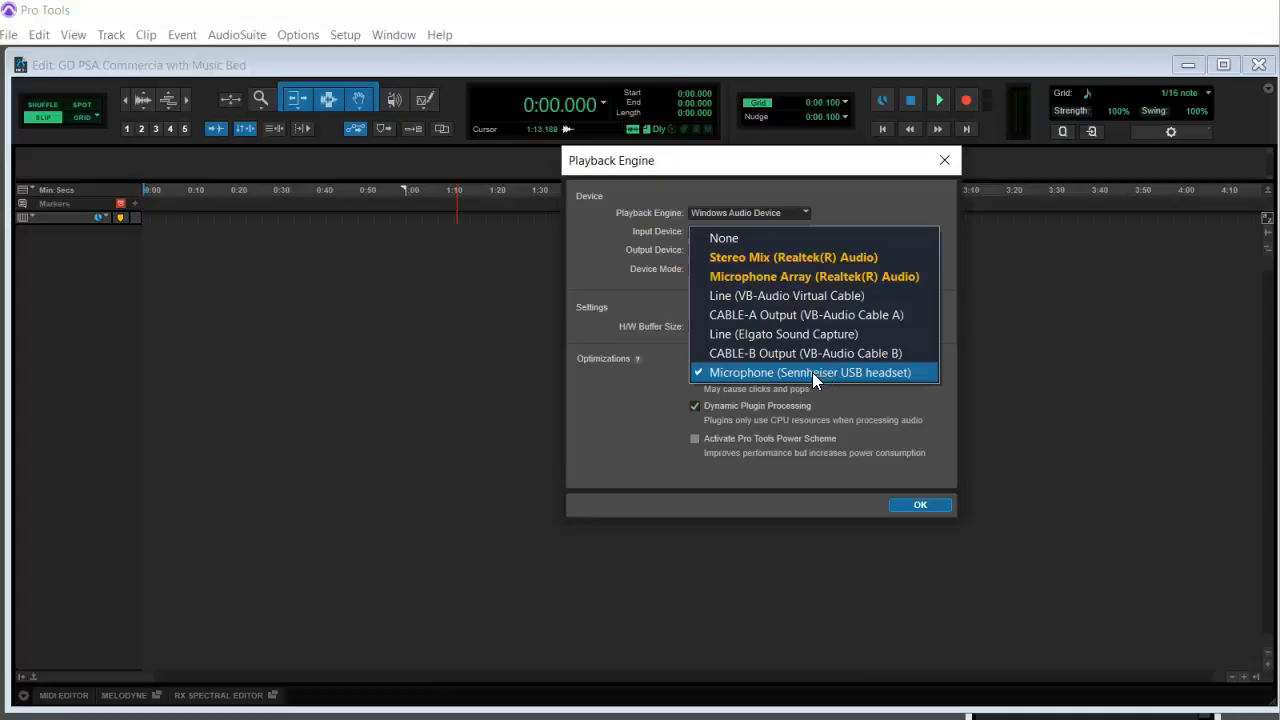
{"action": "left_click", "coordinate": [646, 390]}
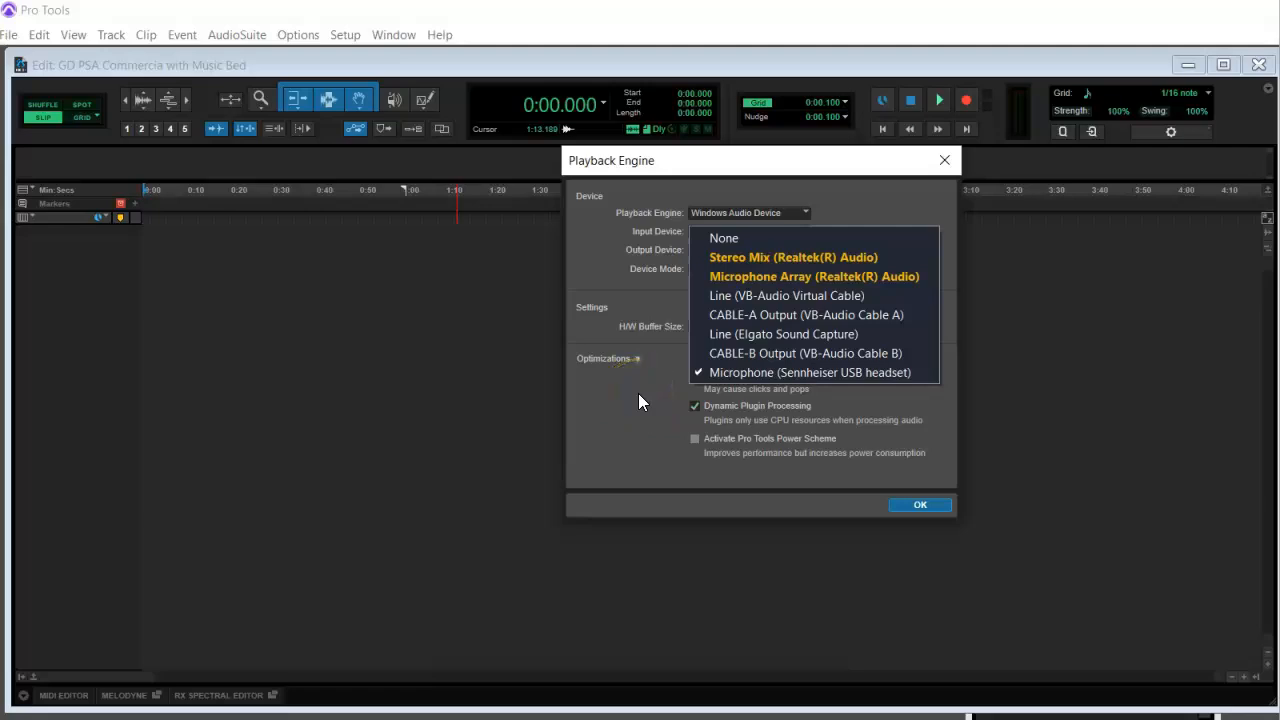
{"action": "left_click", "coordinate": [634, 391]}
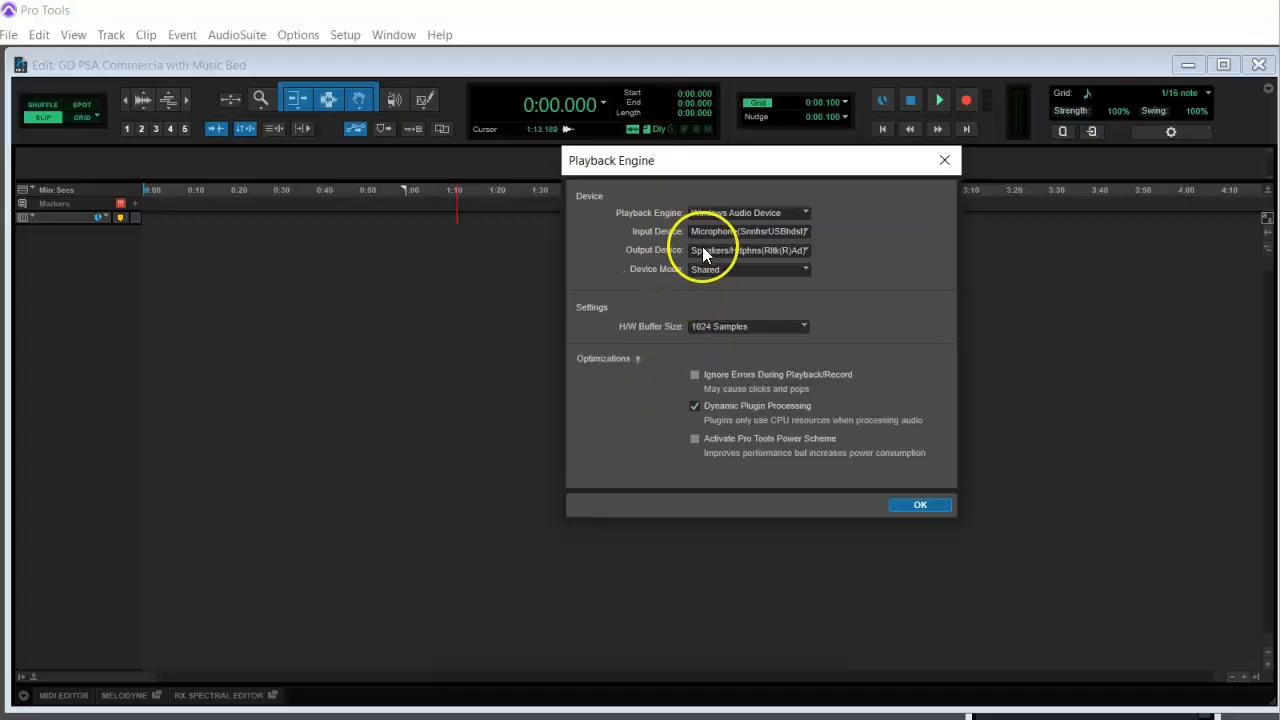
{"action": "left_click", "coordinate": [704, 249]}
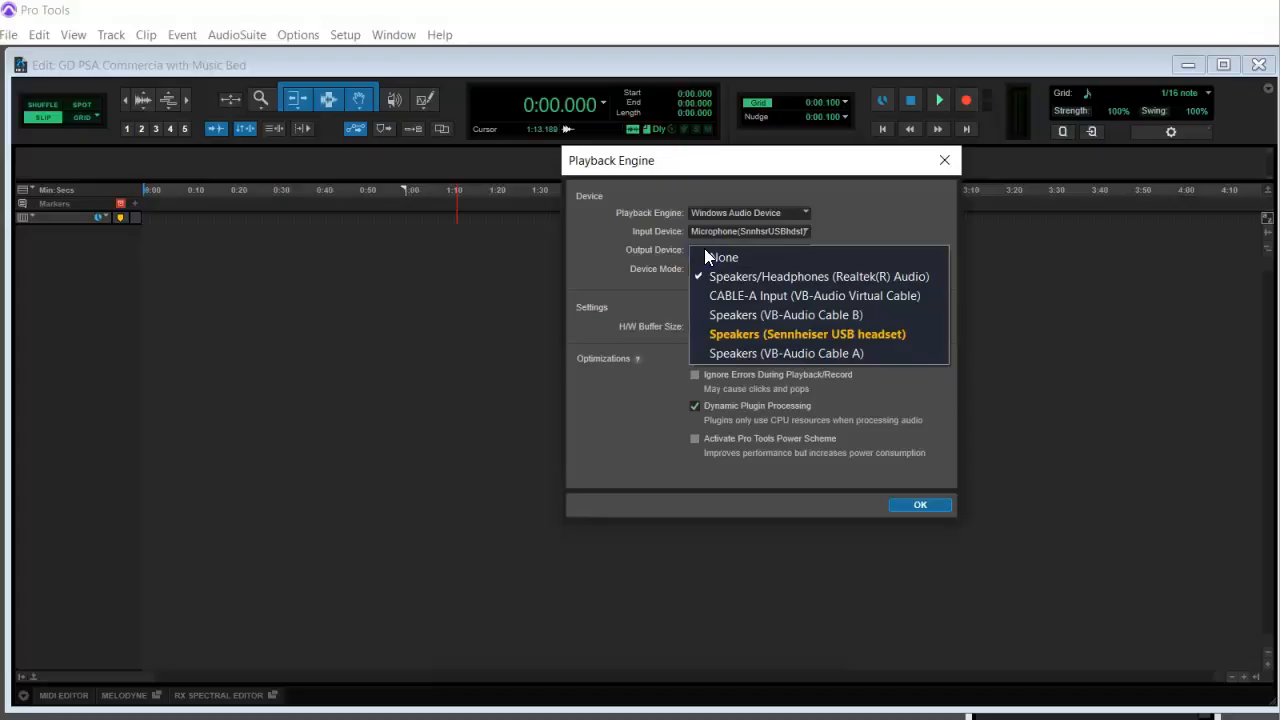
{"action": "left_click", "coordinate": [749, 276]}
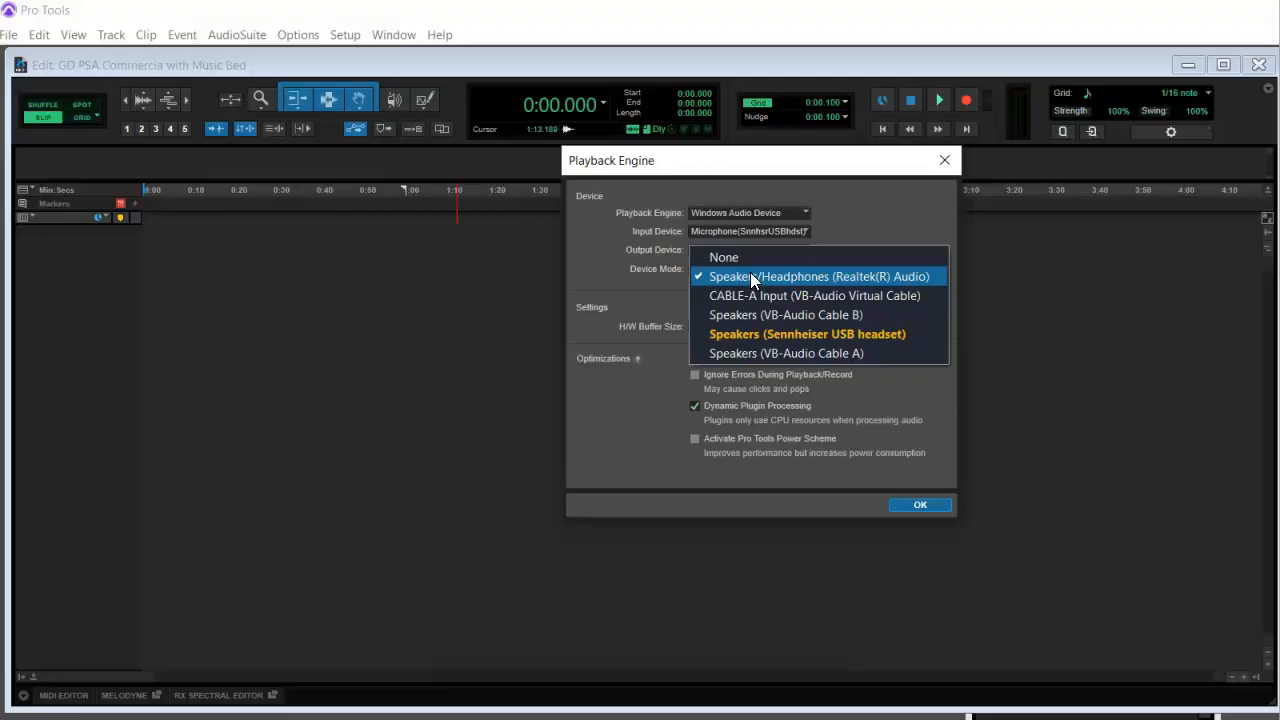
{"action": "left_click", "coordinate": [912, 505]}
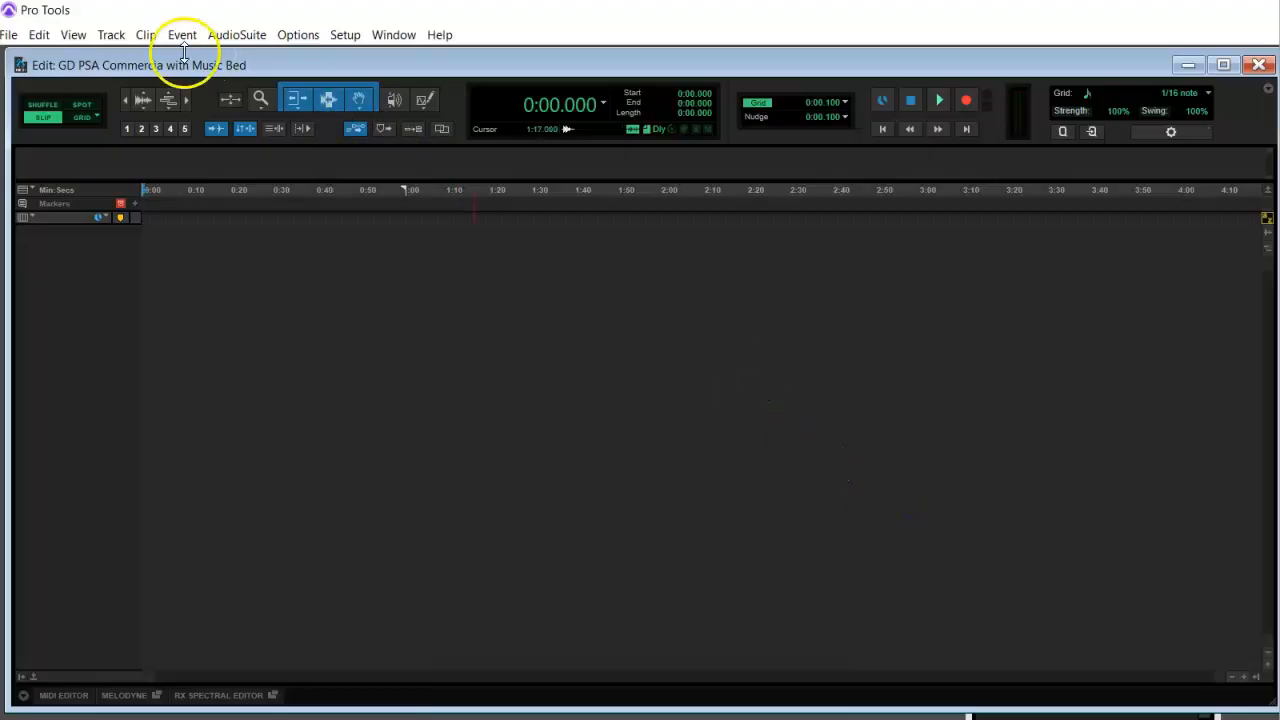
Create one new mono audio track named Voice and make the track slightly taller in the Edit window
{"action": "left_click", "coordinate": [110, 36]}
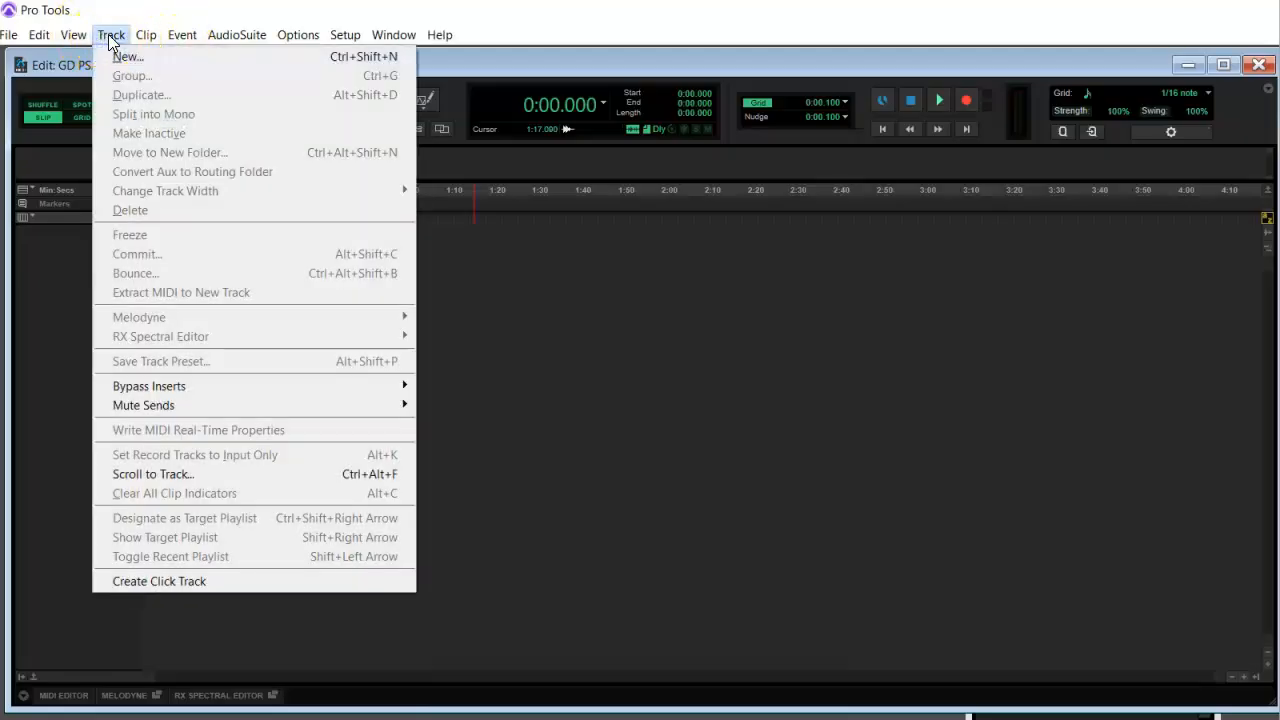
{"action": "left_click", "coordinate": [109, 37]}
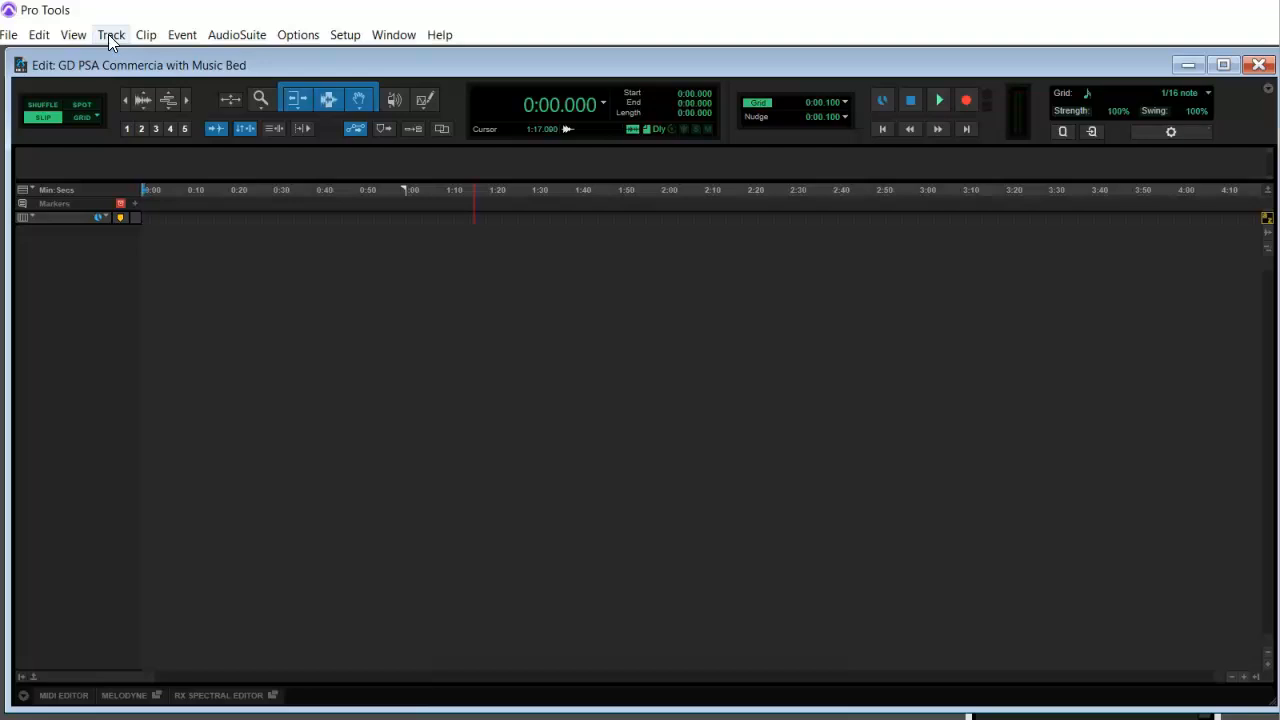
{"action": "key", "text": "ctrl+shift+n"}
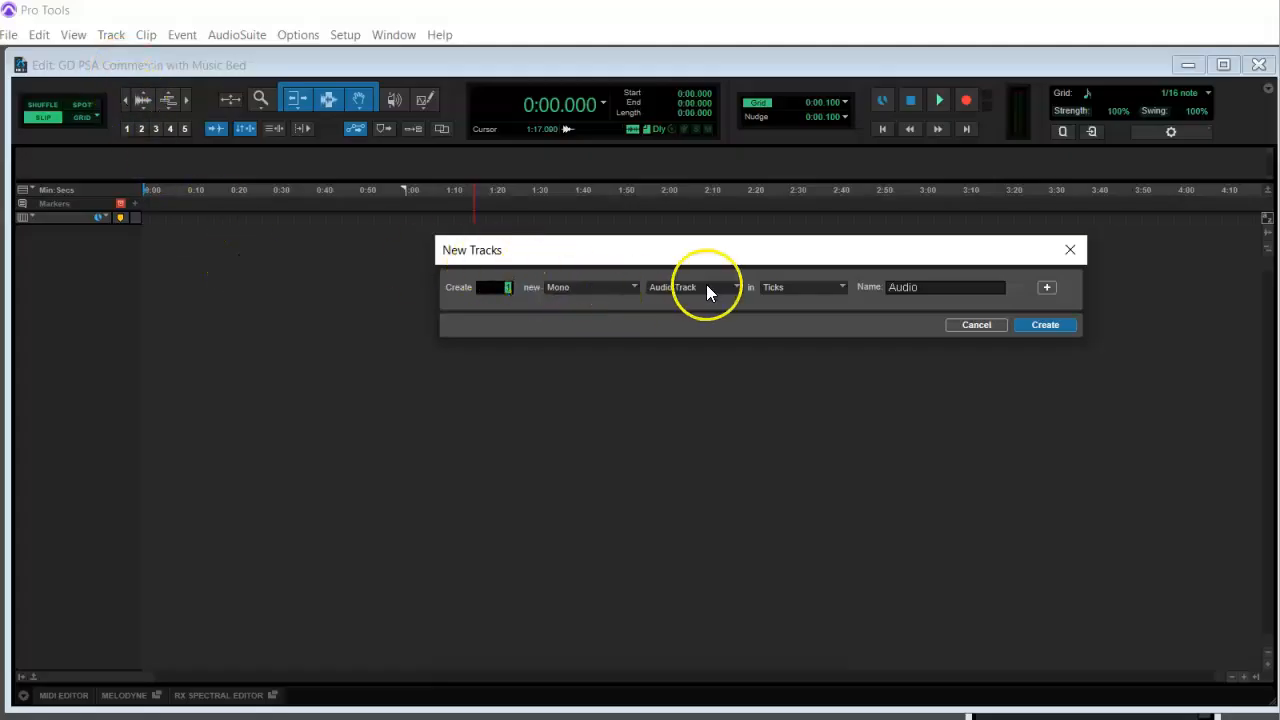
{"action": "left_click", "coordinate": [871, 292]}
{"action": "type", "text": "Voice"}
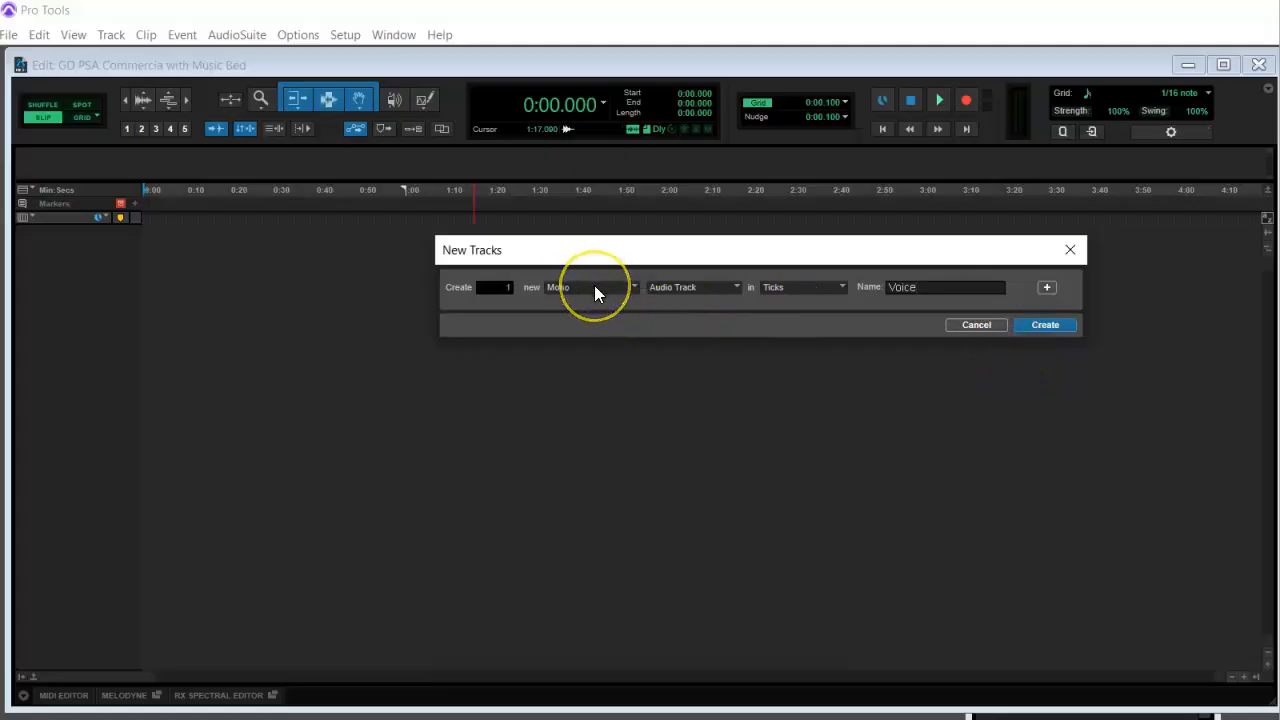
{"action": "left_click", "coordinate": [1058, 328]}
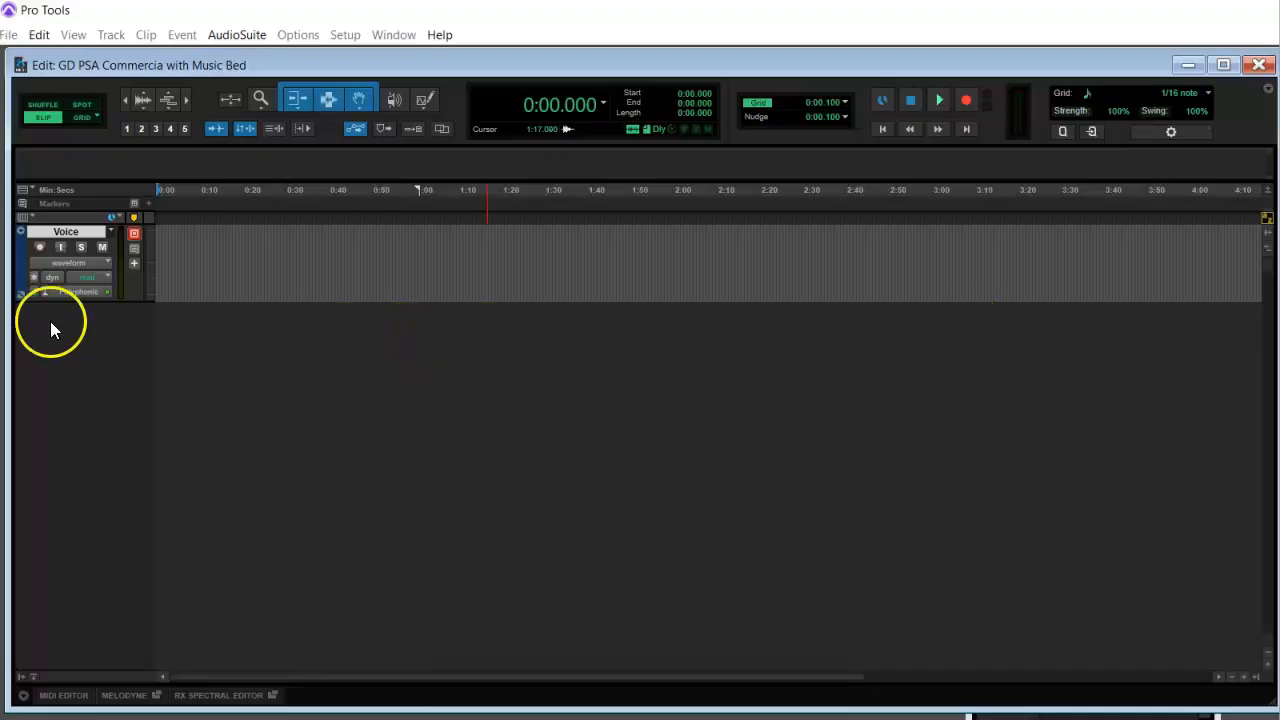
{"action": "left_click_drag", "start_coordinate": [66, 297], "coordinate": [64, 328]}
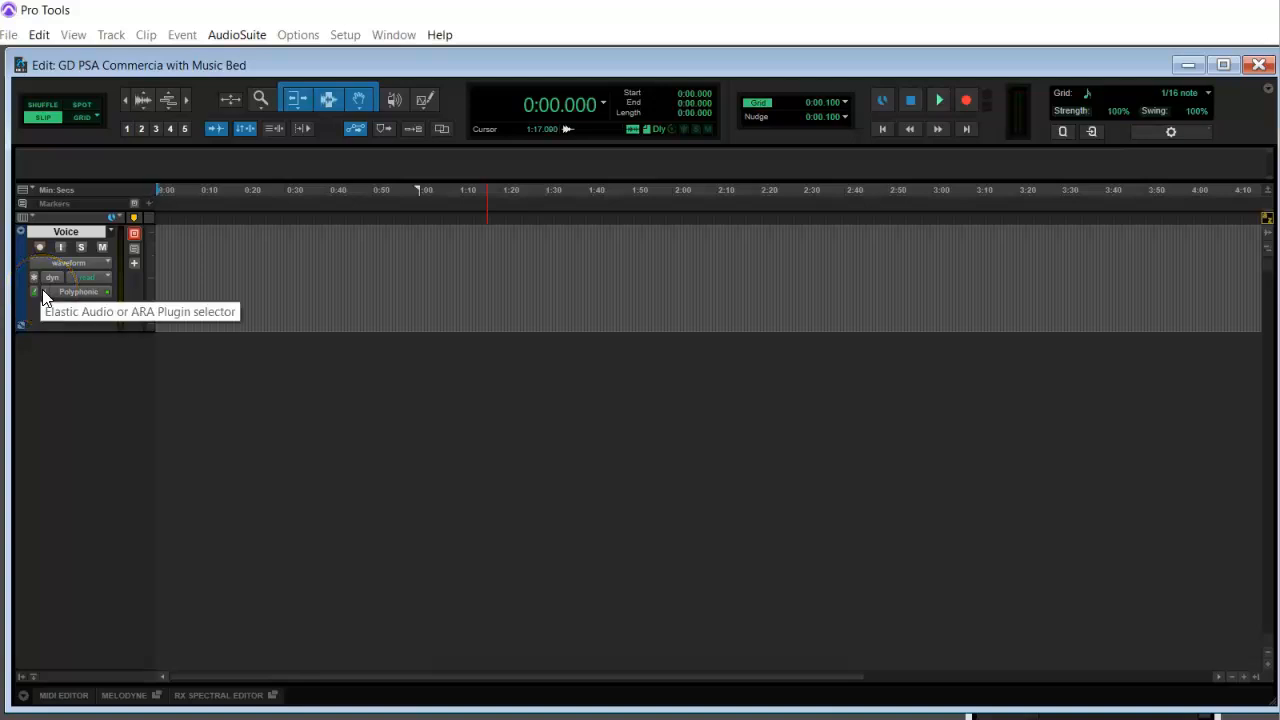
Turn off Elastic Audio on the Voice track by setting its plug-in selector to None
{"action": "left_click", "coordinate": [44, 295]}
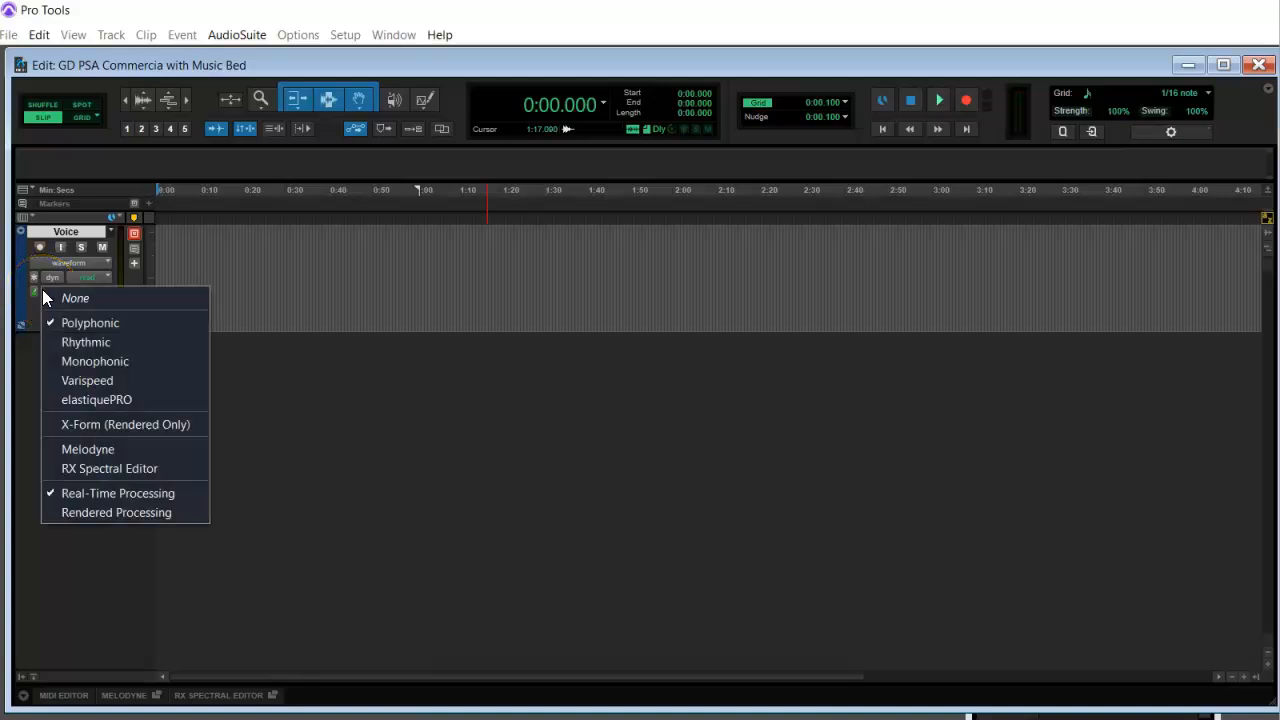
{"action": "left_click", "coordinate": [77, 297]}
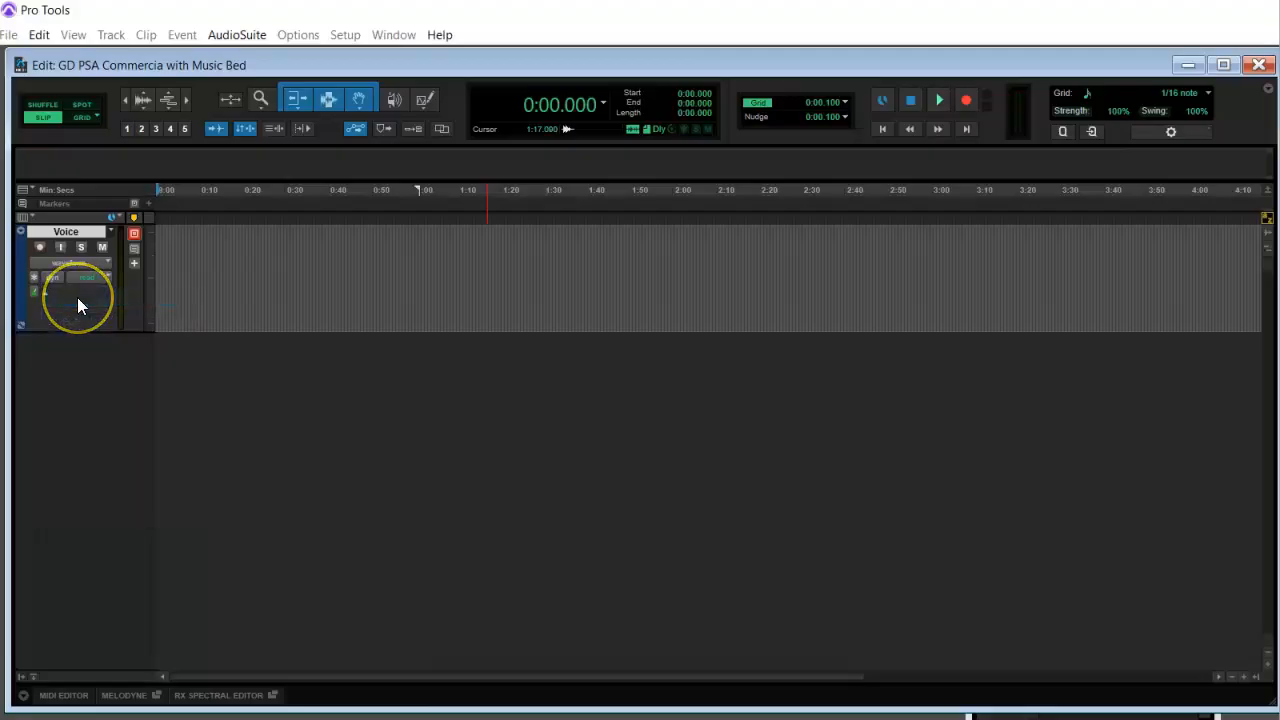
{"action": "left_click", "coordinate": [229, 306]}
Show the Mix window and check that the Voice track's input is the Microphone (Mono) interface
{"action": "key", "text": "ctrl+equal"}
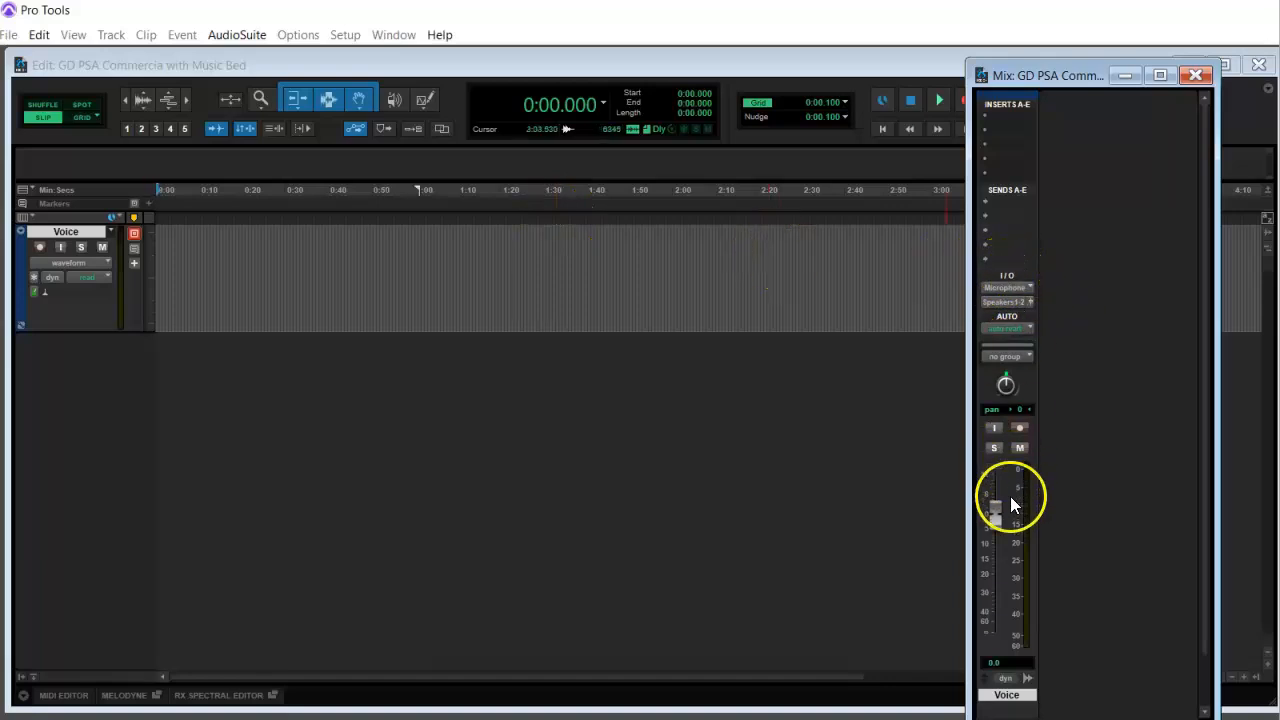
{"action": "left_click", "coordinate": [1004, 285]}
{"action": "mouse_move", "coordinate": [1021, 343]}
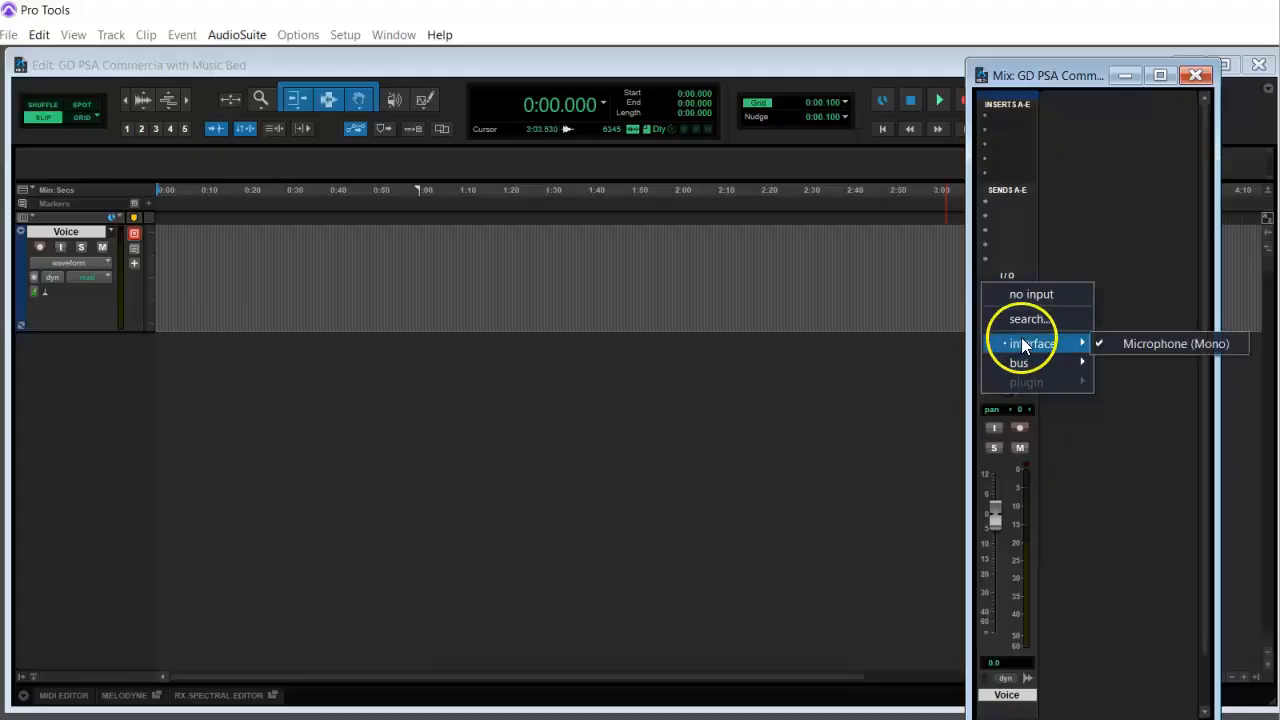
{"action": "left_click", "coordinate": [1150, 223]}
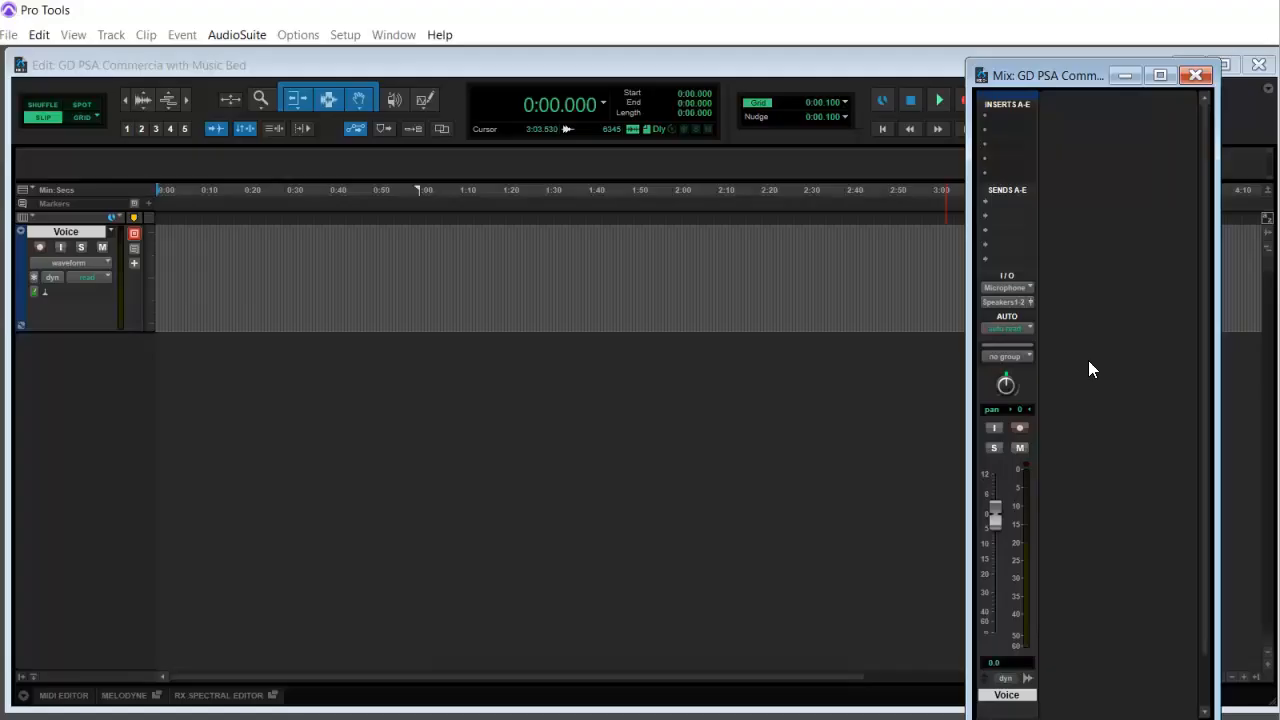
Record-enable the Voice track, record a voice take of about 56 seconds from the session start, and disarm the track
{"action": "left_click", "coordinate": [1018, 427]}
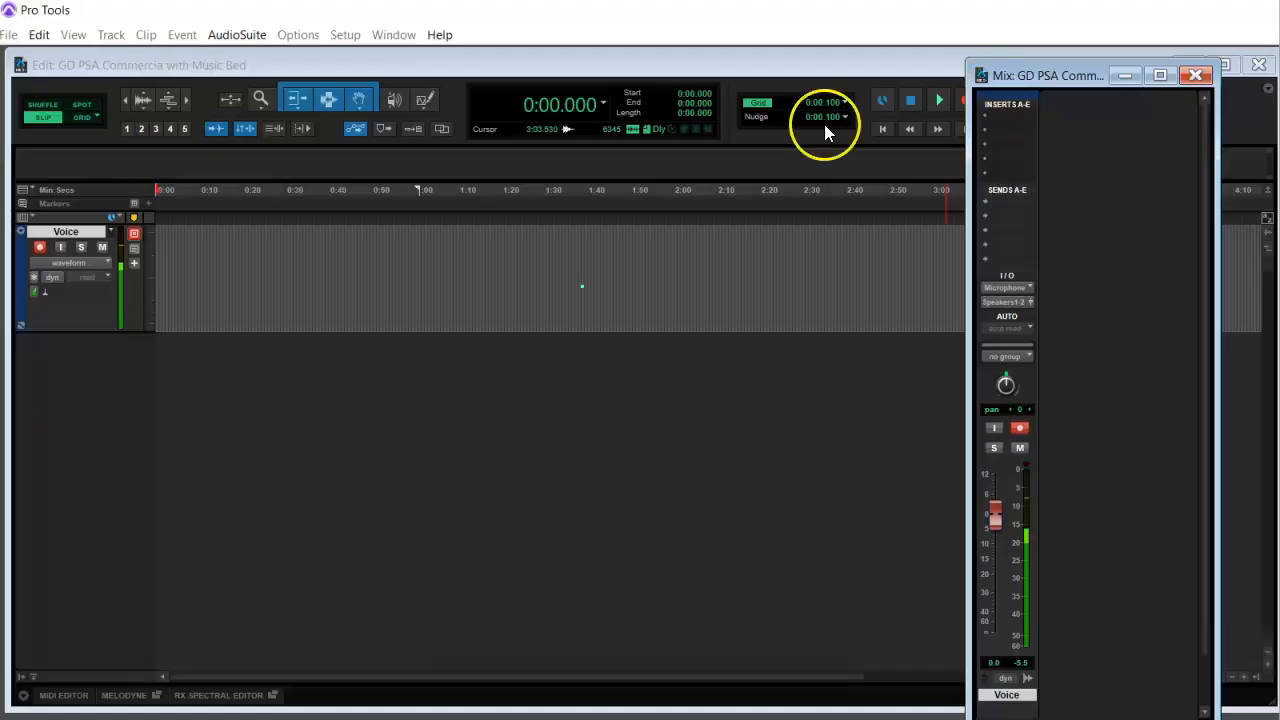
{"action": "left_click_drag", "start_coordinate": [1055, 80], "coordinate": [1118, 84]}
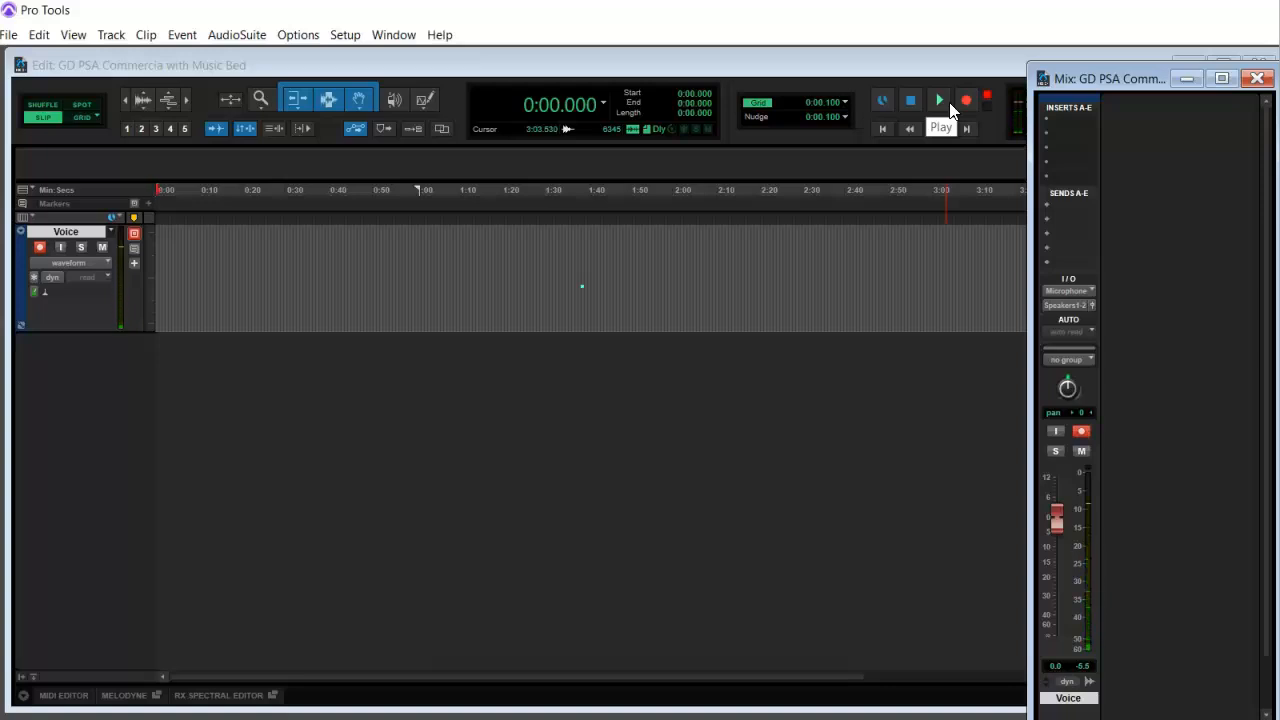
{"action": "key", "text": "space"}
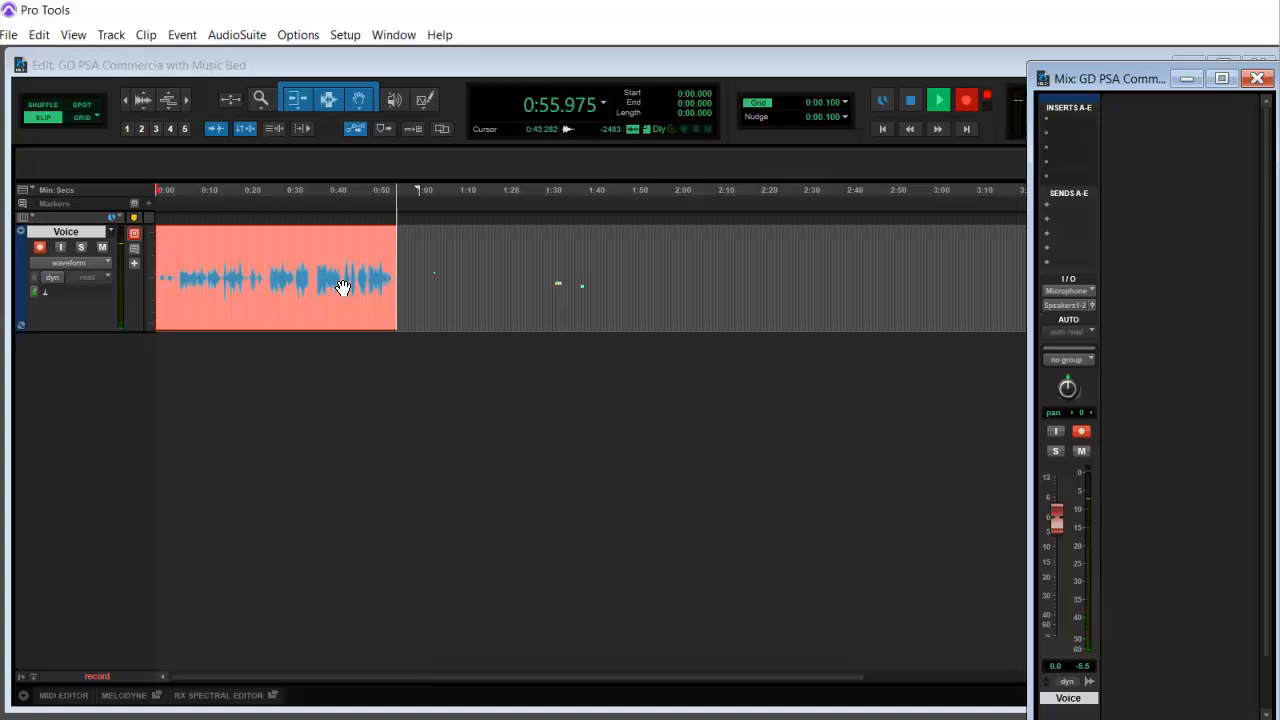
{"action": "key", "text": "space"}
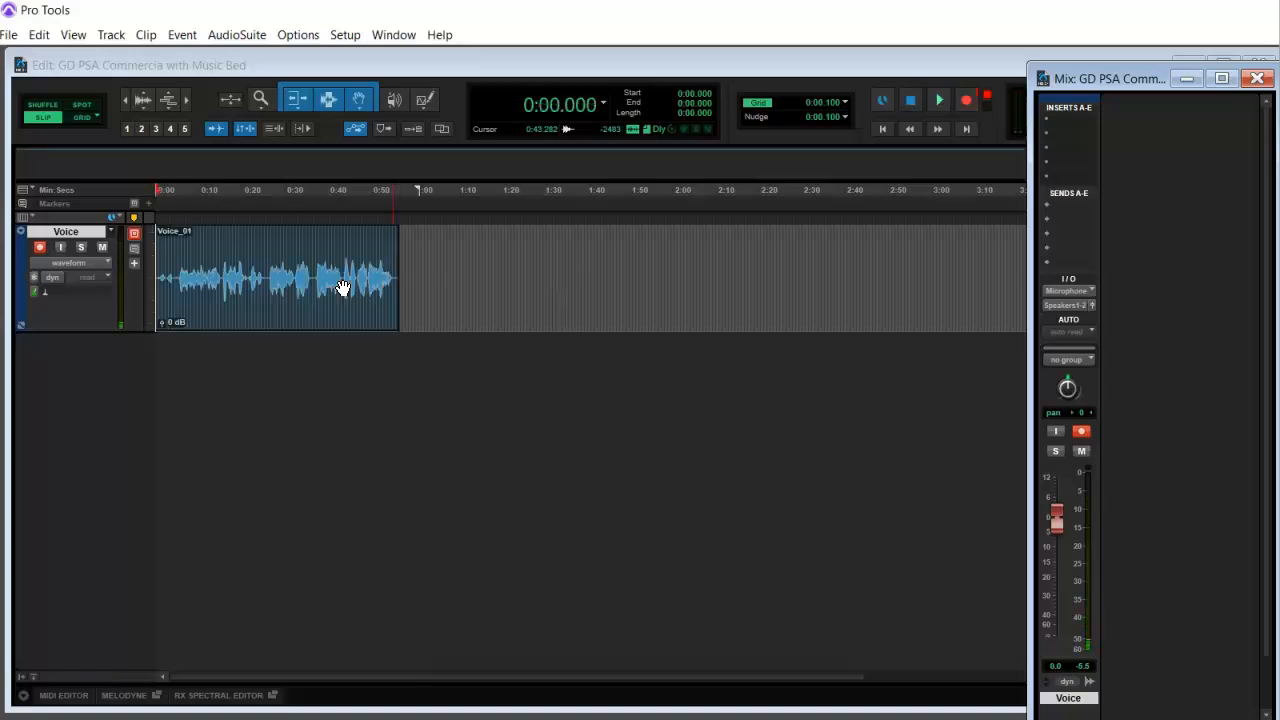
{"action": "left_click", "coordinate": [42, 246]}
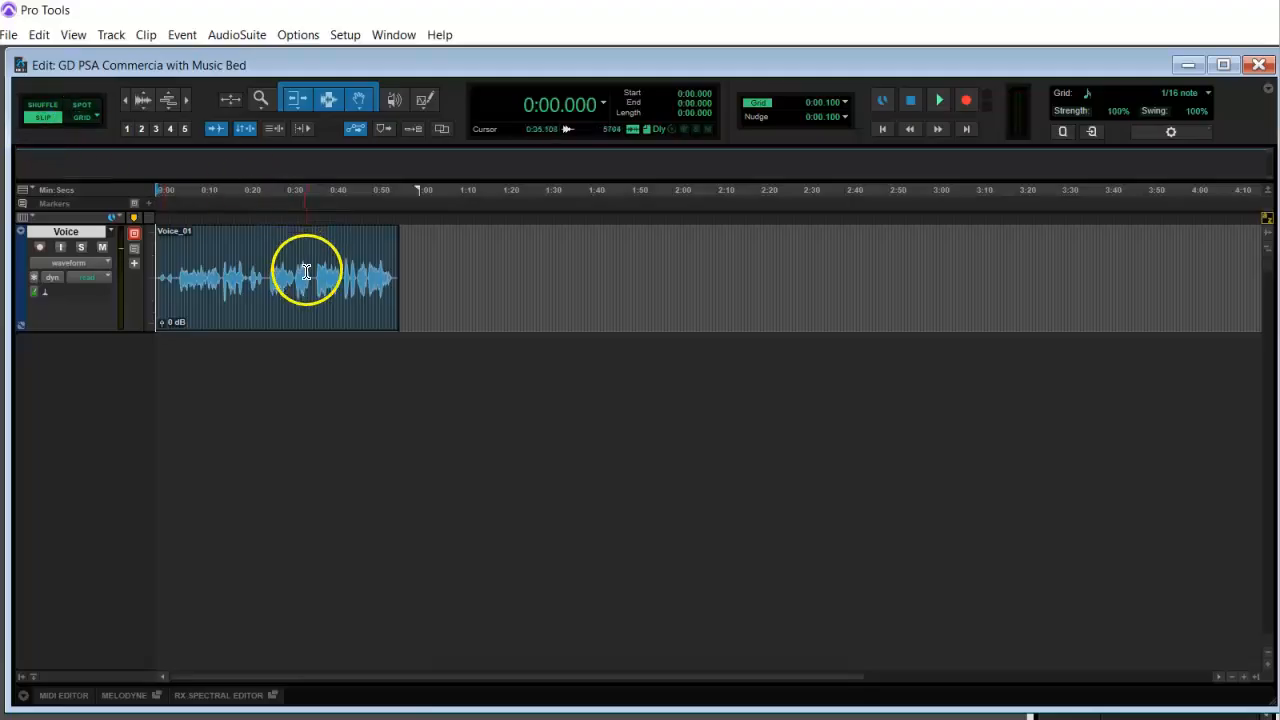
{"action": "left_click", "coordinate": [357, 284]}
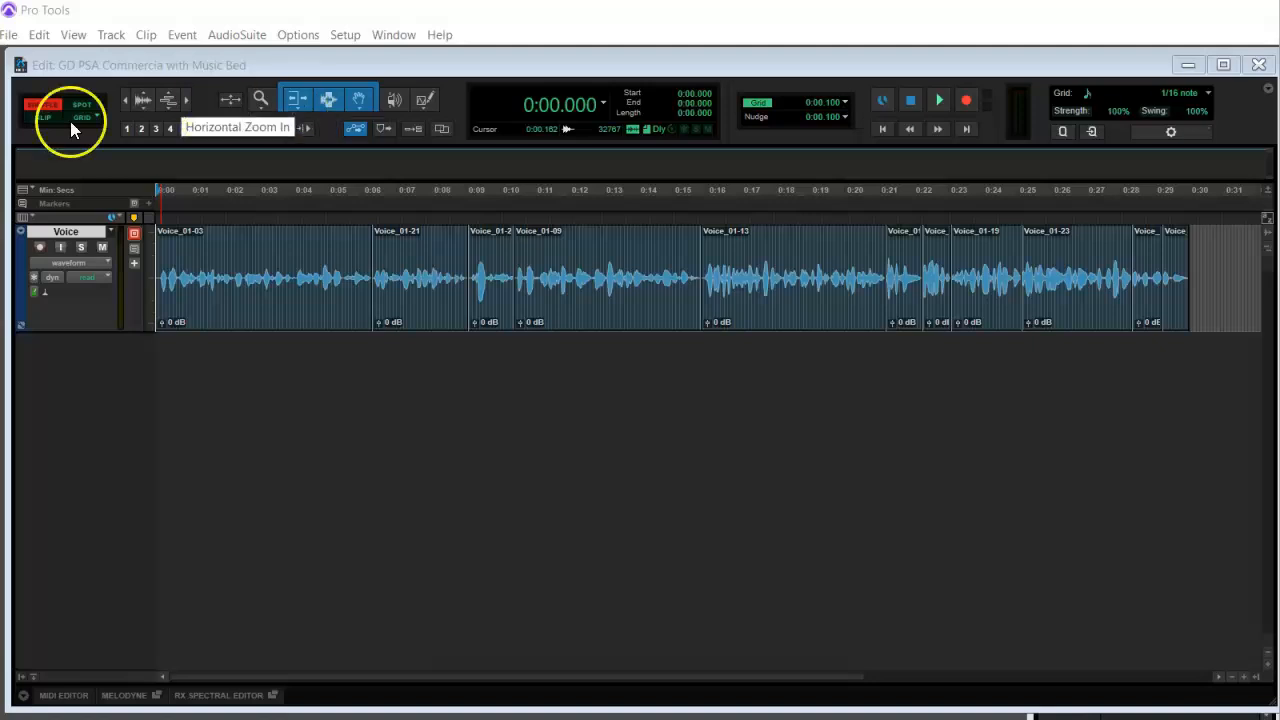
Switch the edit mode to Slip and play the edited Voice track from the start
{"action": "left_click", "coordinate": [37, 118]}
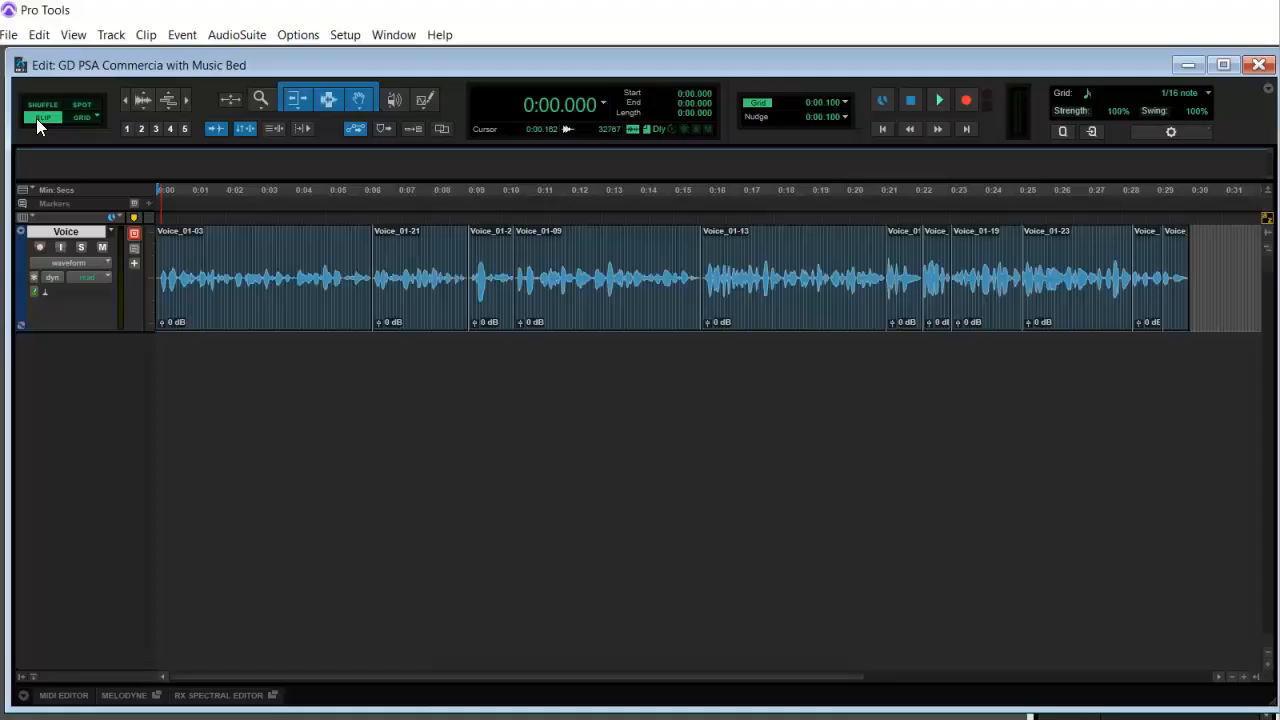
{"action": "key", "text": "space"}
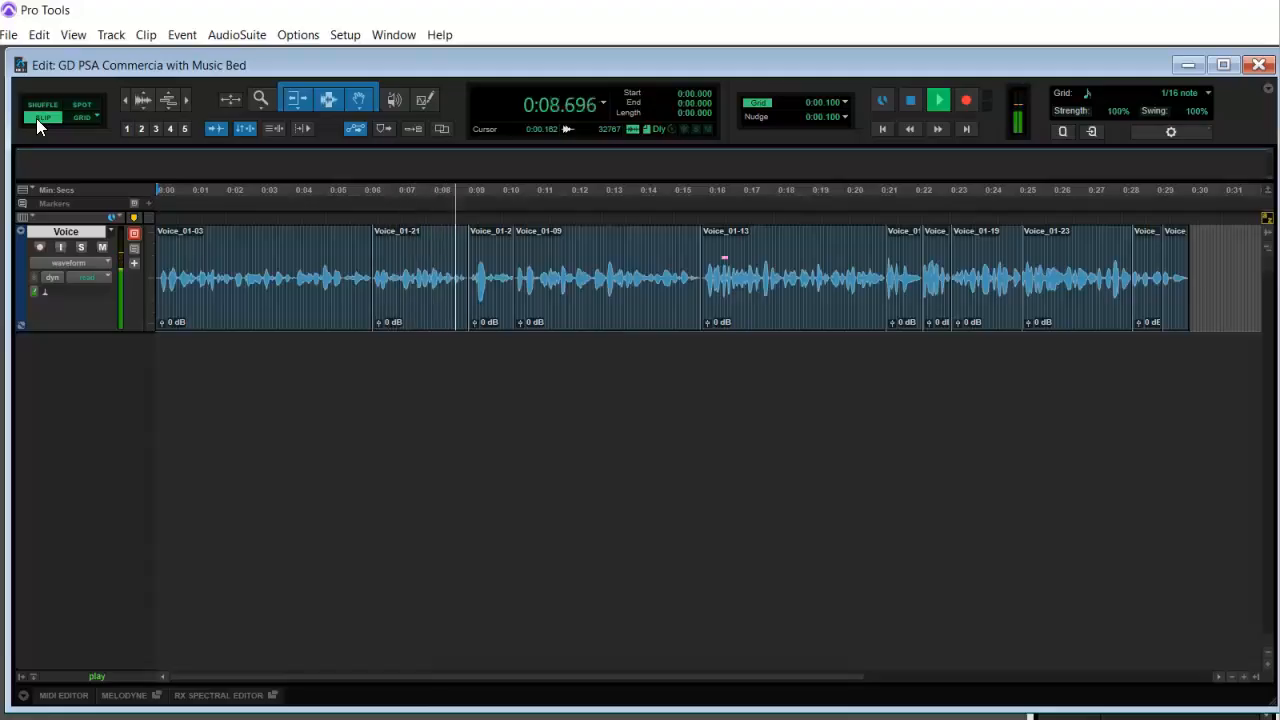
{"action": "key", "text": "space"}
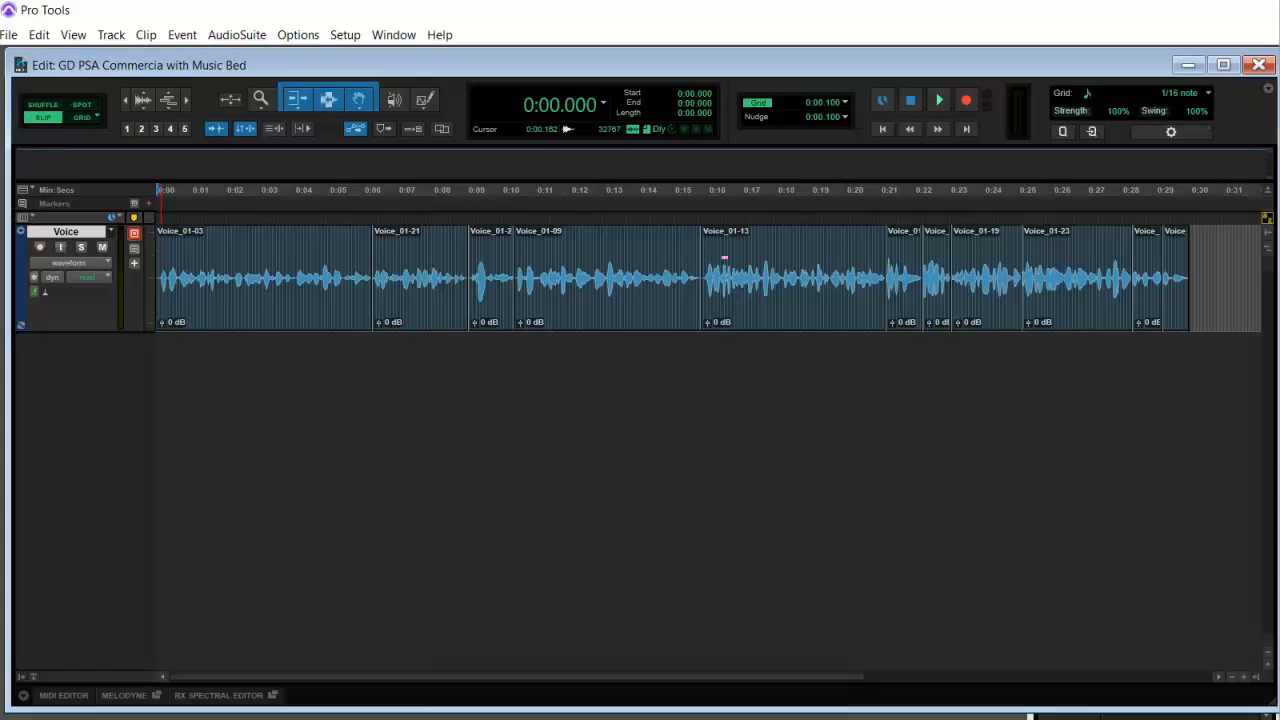
{"action": "left_click", "coordinate": [10, 36]}
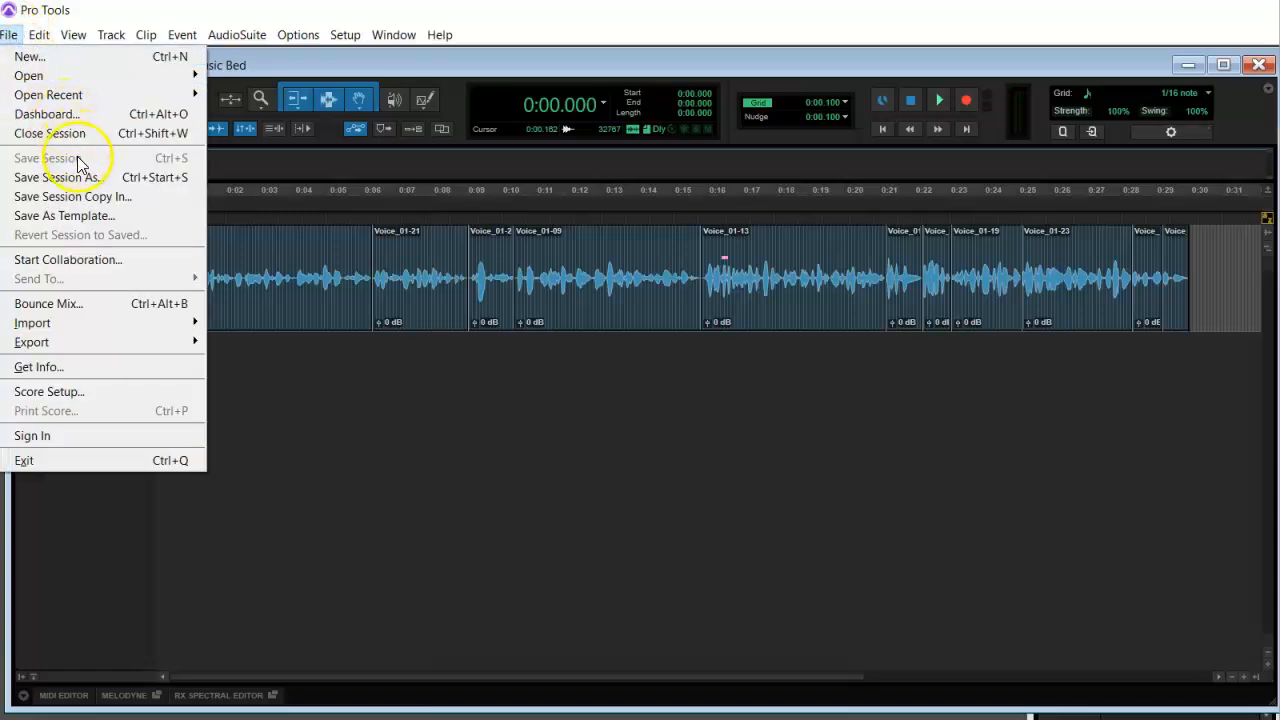
{"action": "left_click", "coordinate": [108, 12]}
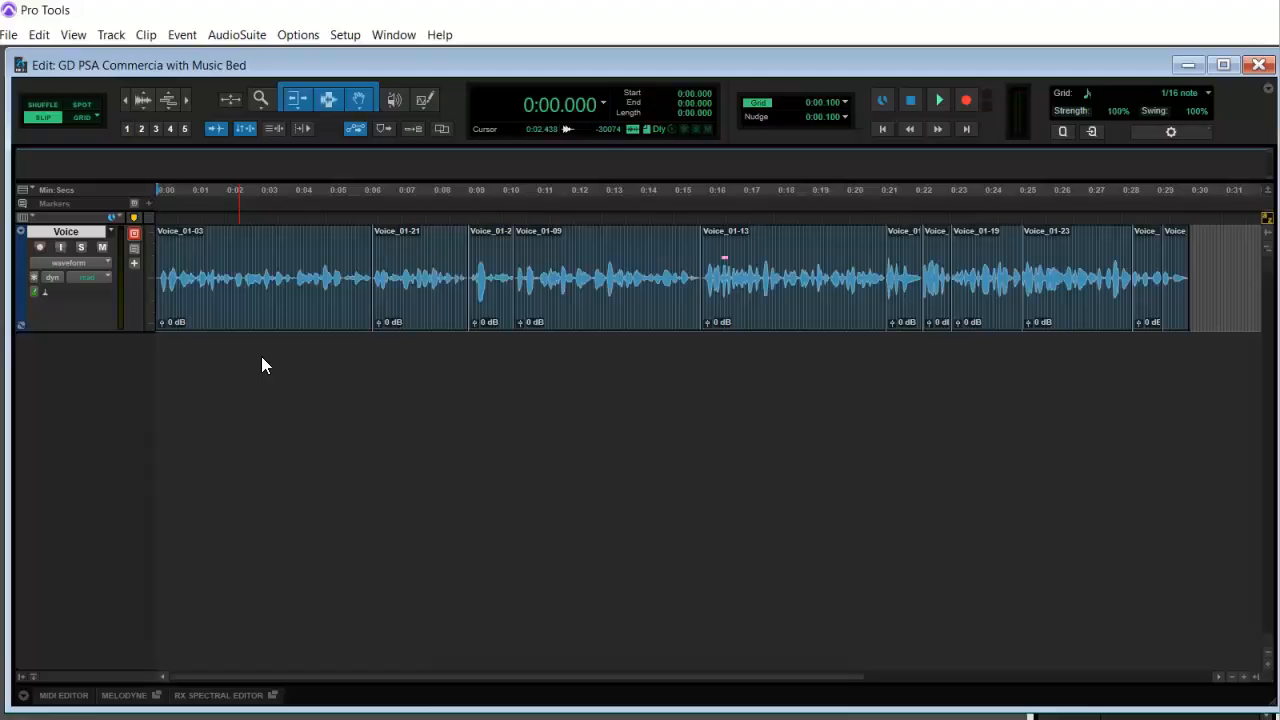
Start an audio import and browse to the TVR2A Sessions folder inside Documents
{"action": "left_click", "coordinate": [17, 40]}
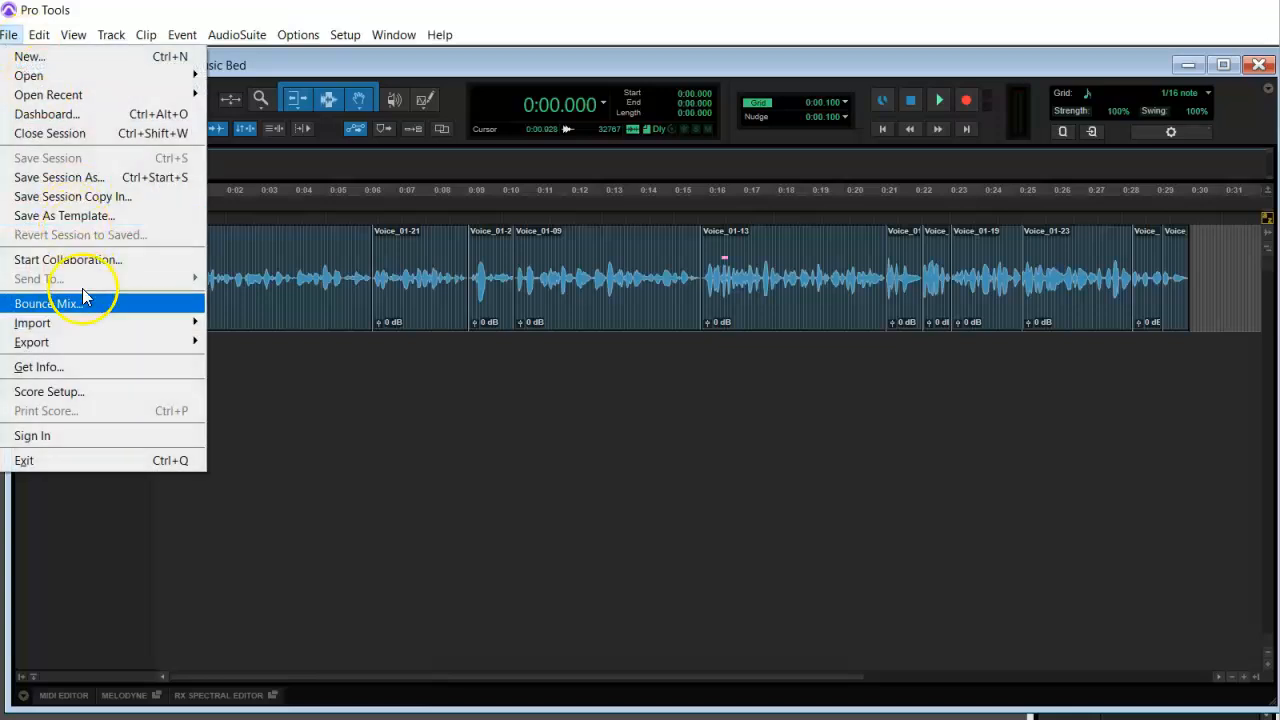
{"action": "mouse_move", "coordinate": [82, 322]}
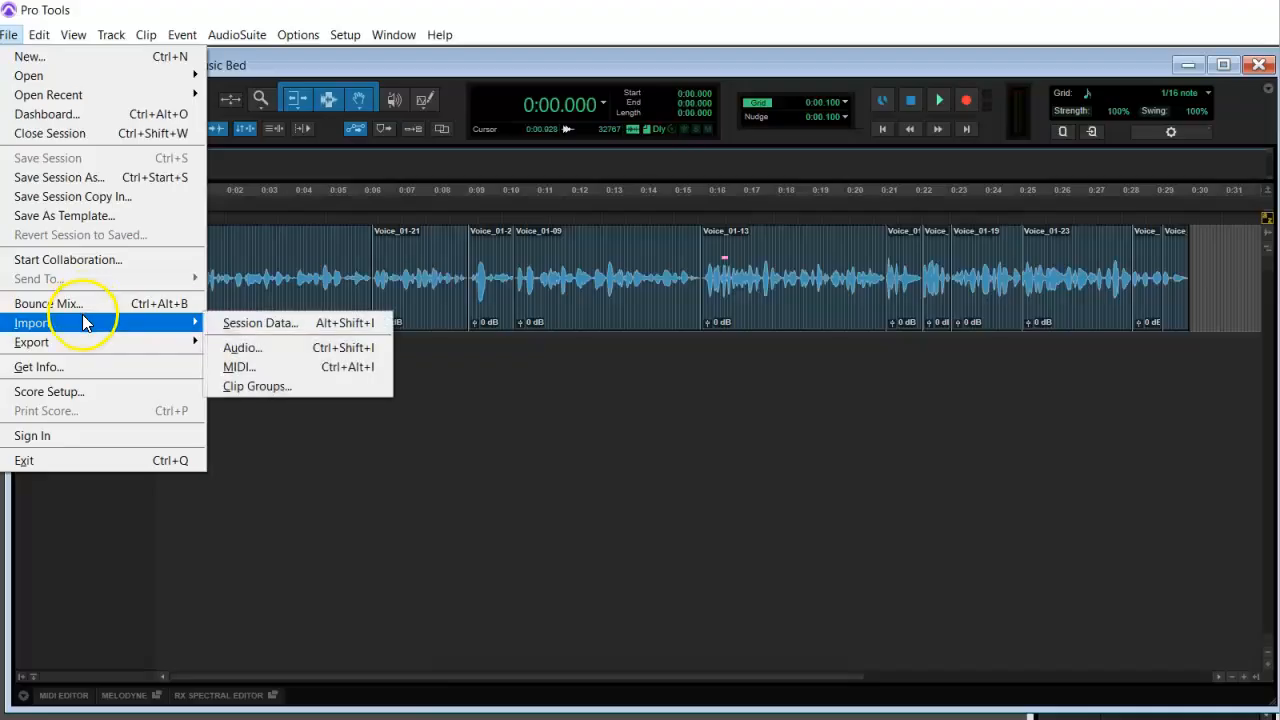
{"action": "left_click", "coordinate": [222, 343]}
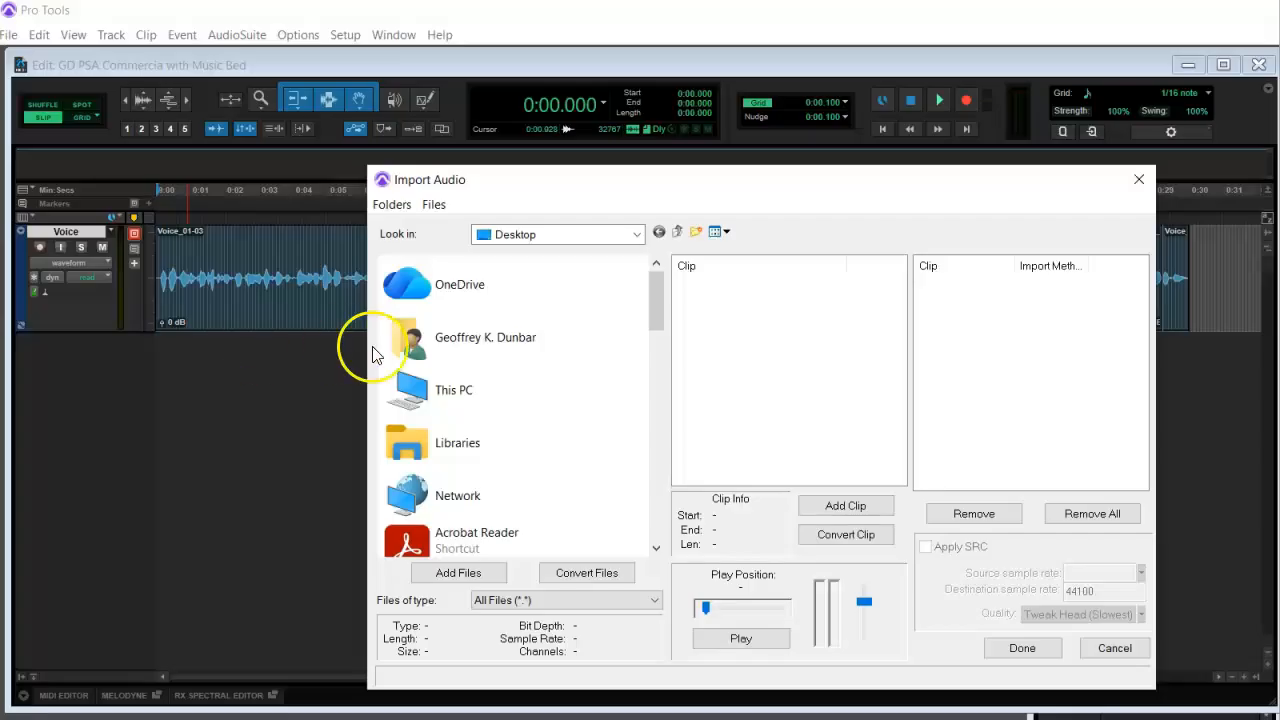
{"action": "left_click", "coordinate": [428, 352]}
{"action": "double_click", "coordinate": [428, 352]}
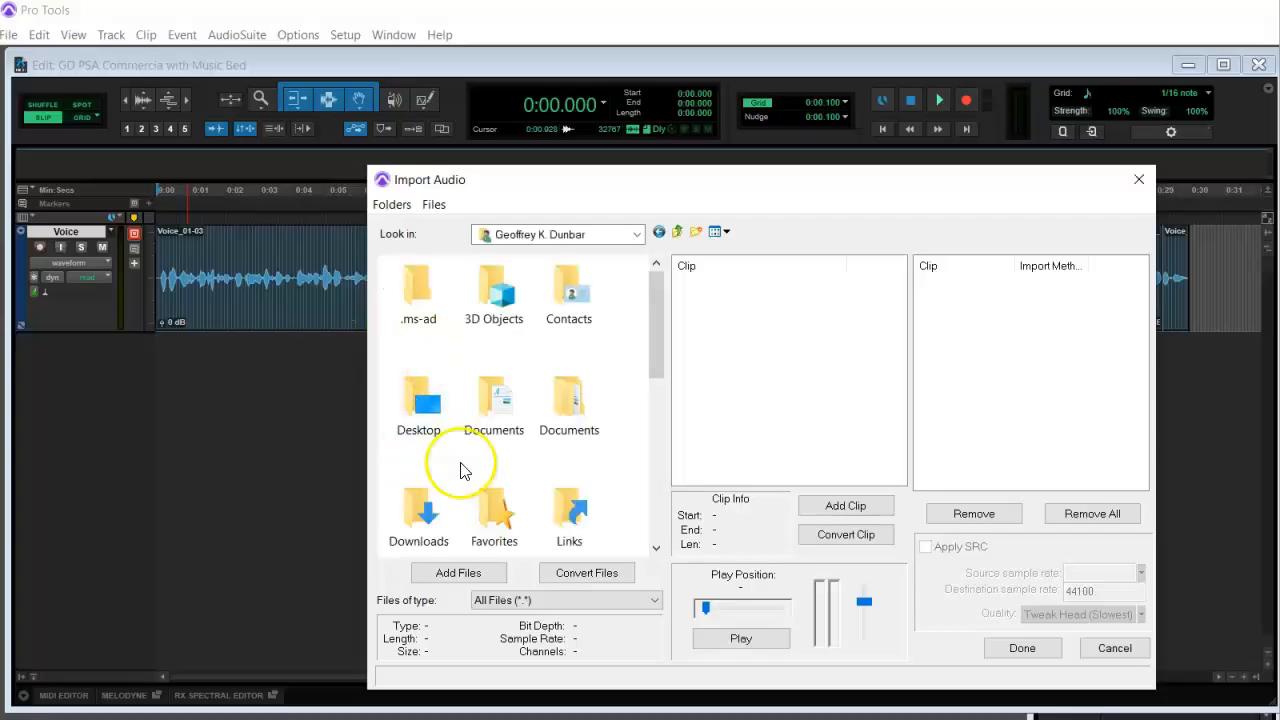
{"action": "double_click", "coordinate": [521, 408]}
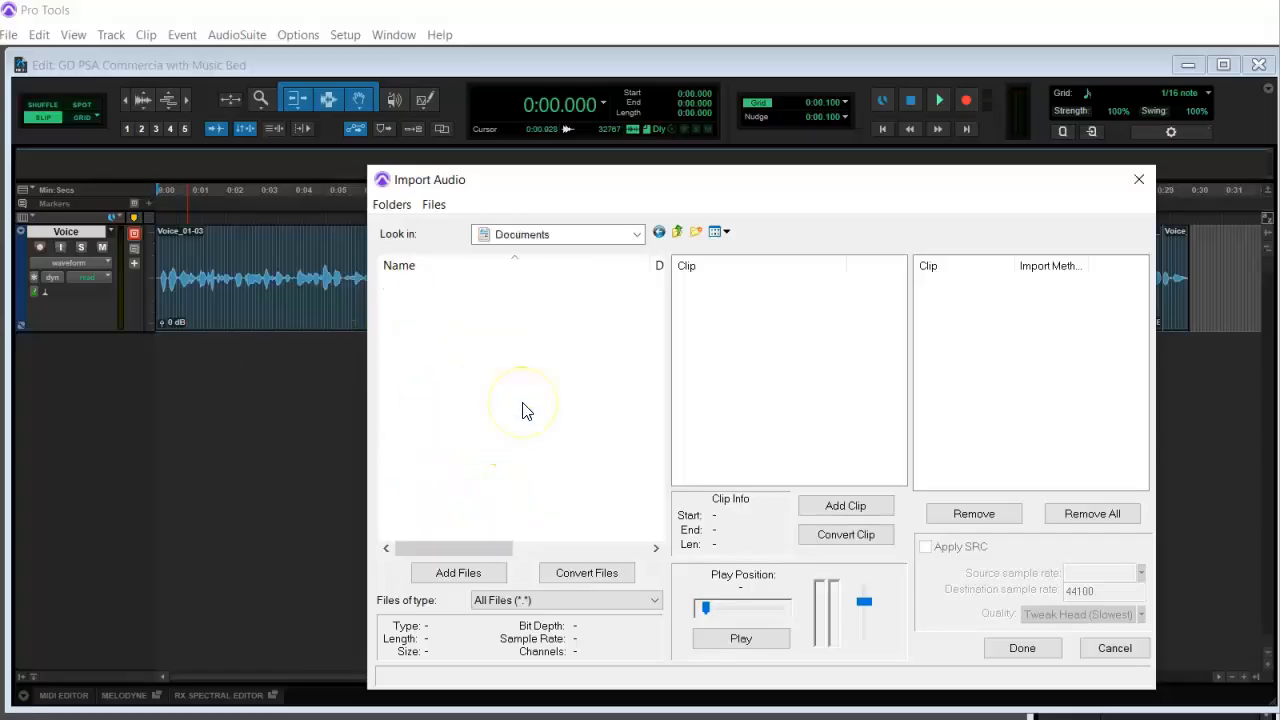
{"action": "double_click", "coordinate": [473, 389]}
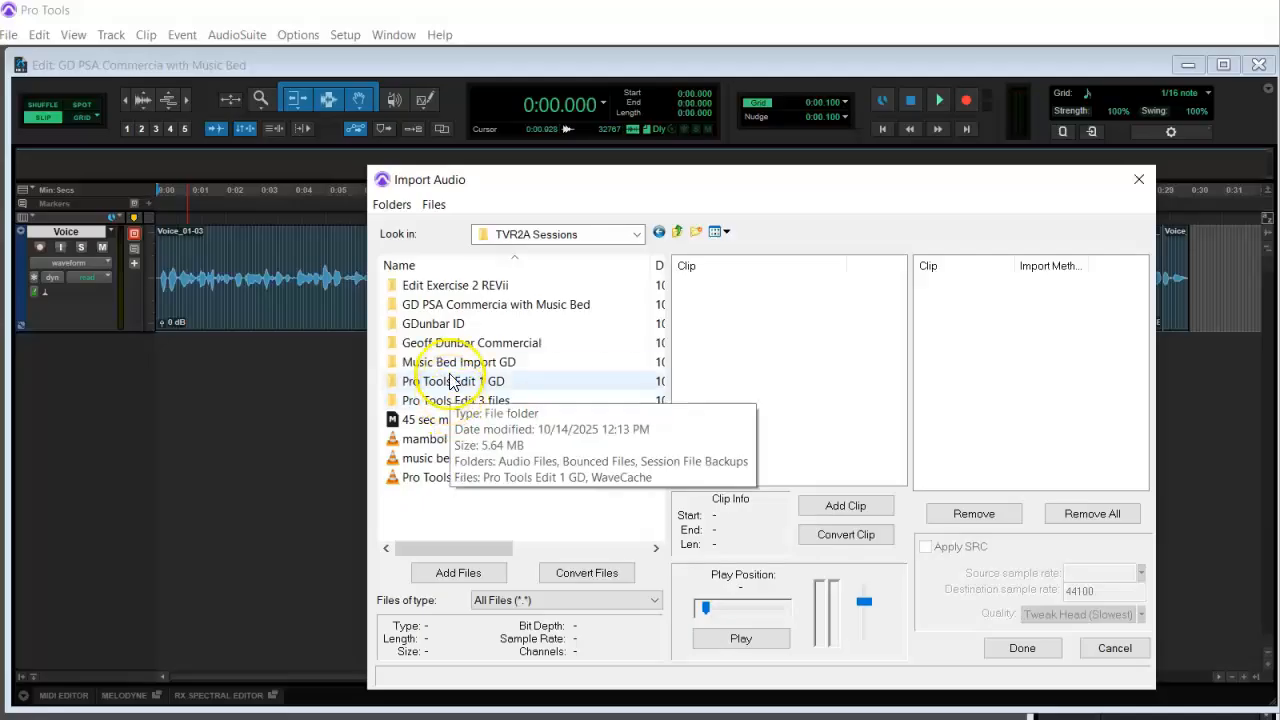
Select the "music bed 45 sec mix" MP3 and add it to the import list as a converted file
{"action": "left_click", "coordinate": [425, 468]}
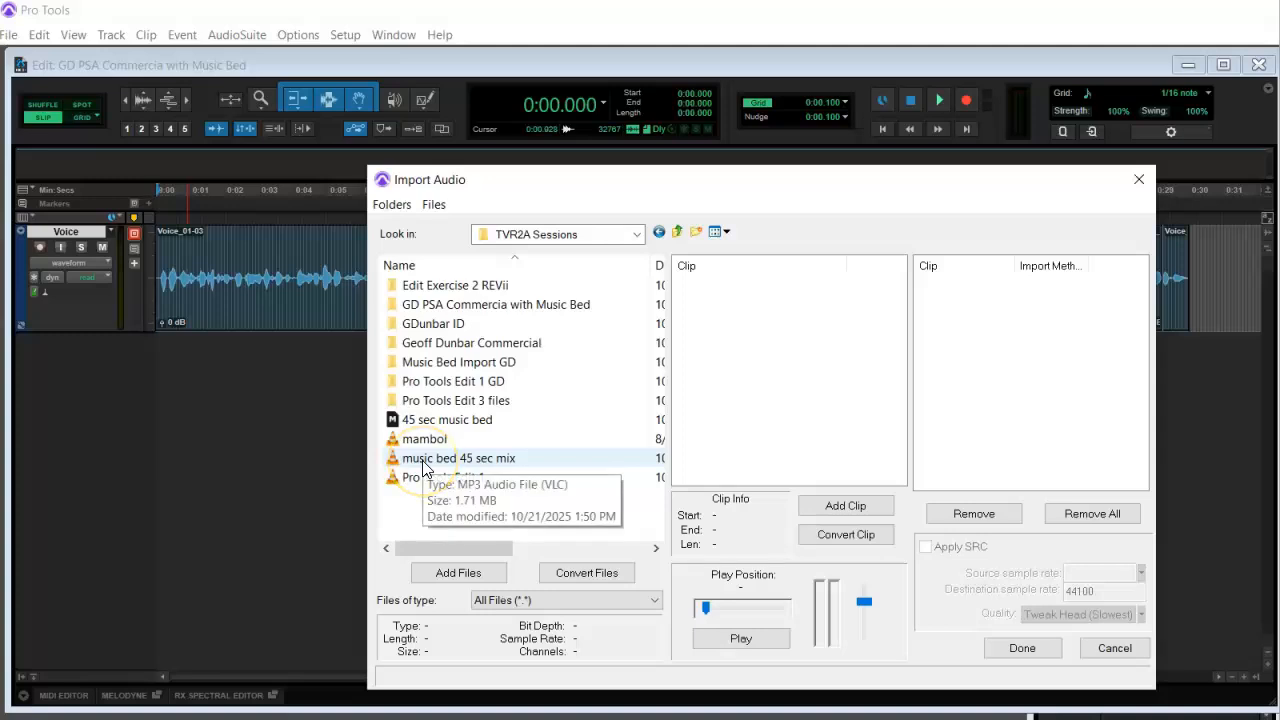
{"action": "left_click", "coordinate": [423, 462]}
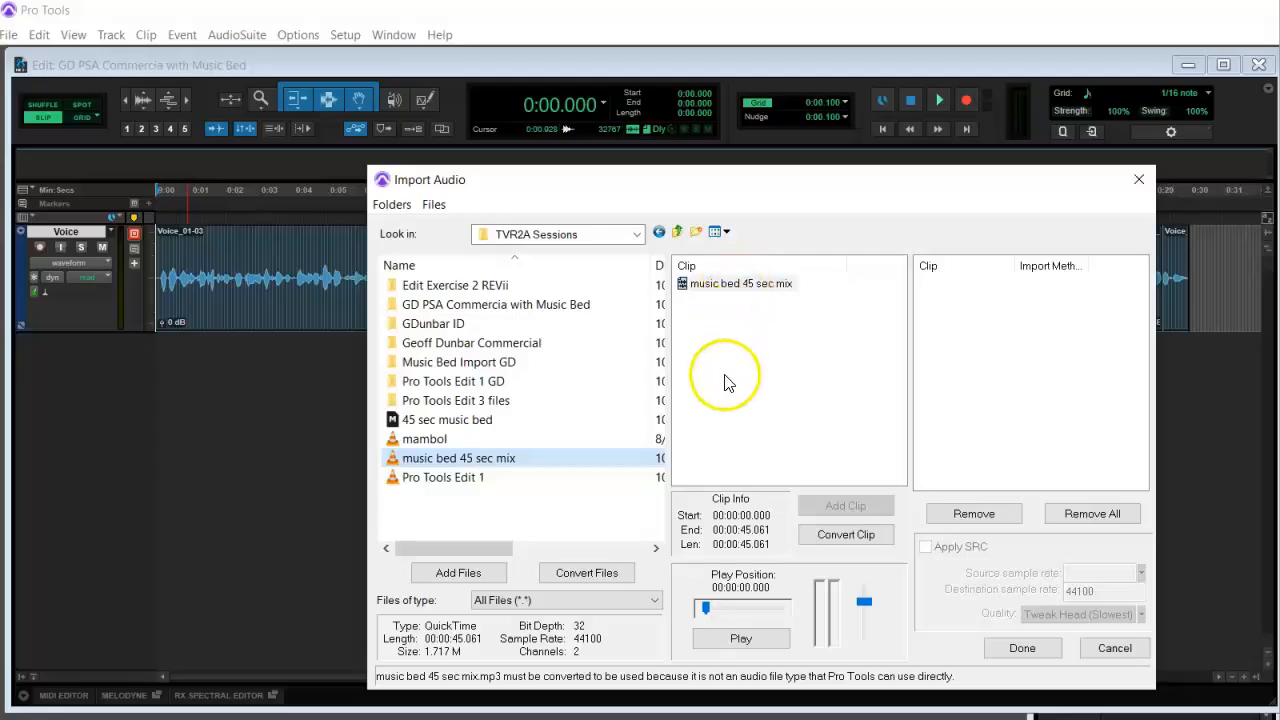
{"action": "left_click", "coordinate": [601, 580]}
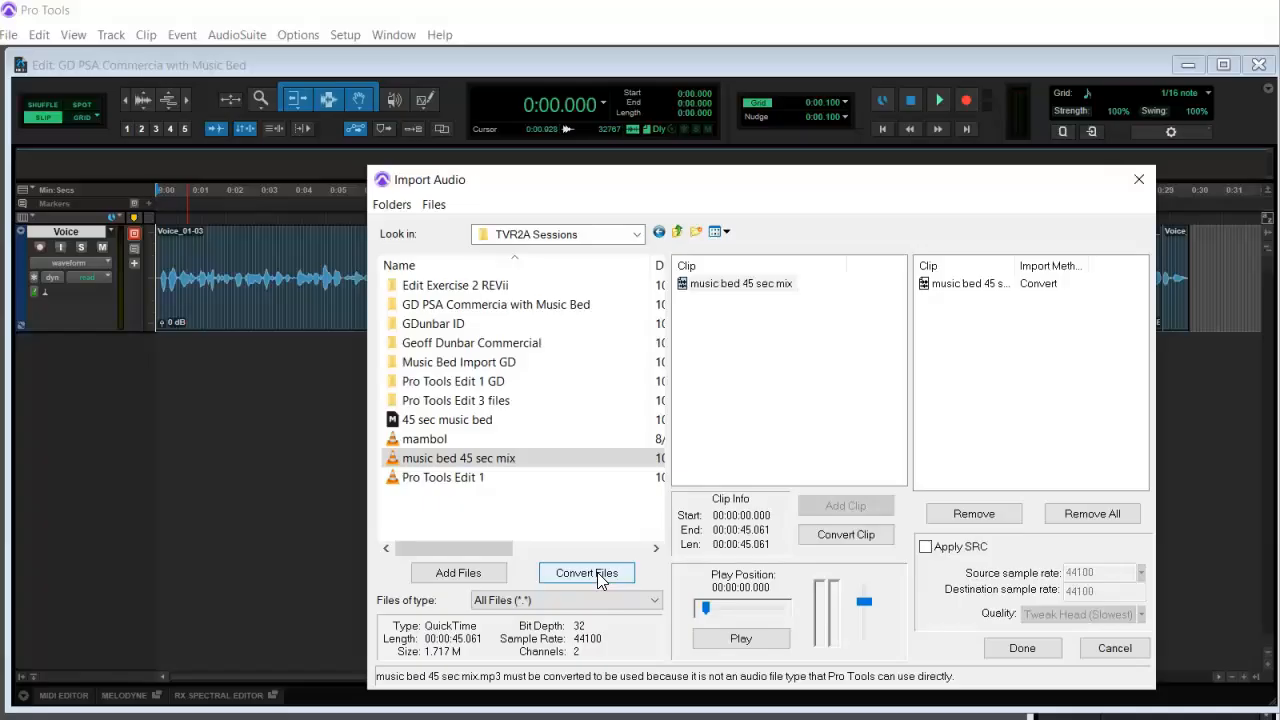
{"action": "left_click", "coordinate": [592, 580]}
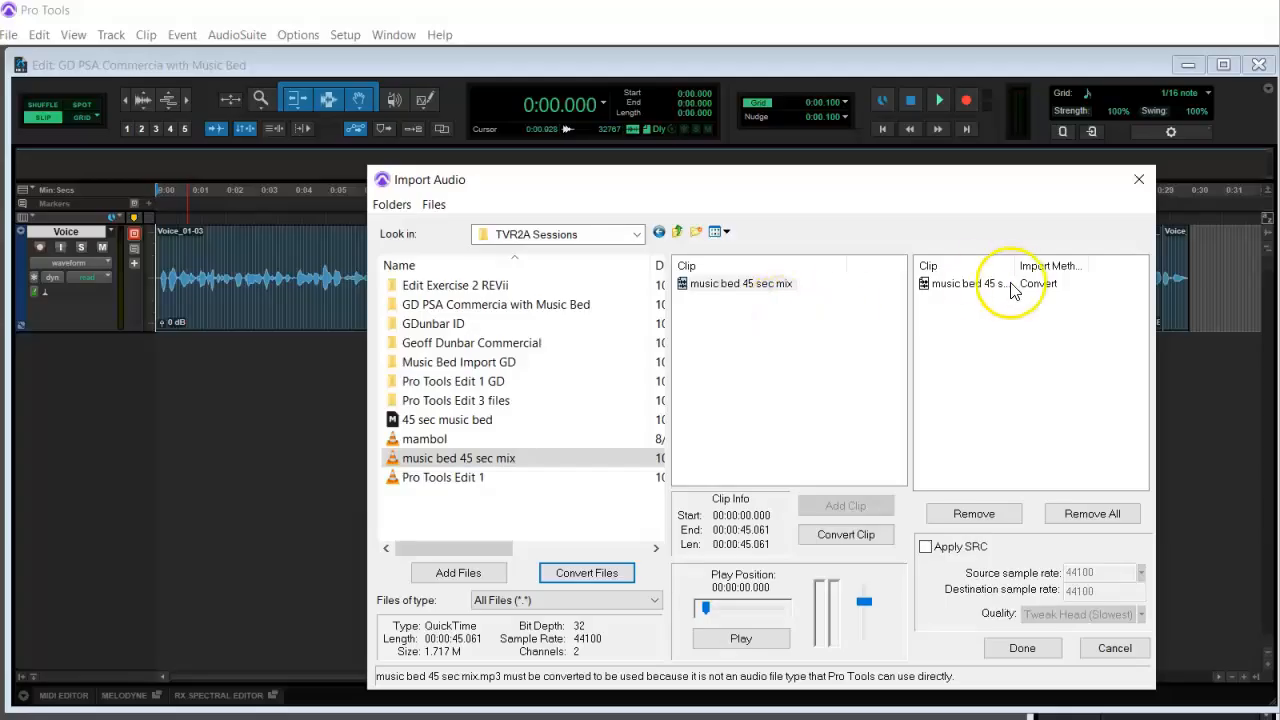
Import the converted music file into the session's Audio Files folder, placing it on a new track at Session Start
{"action": "left_click", "coordinate": [1022, 648]}
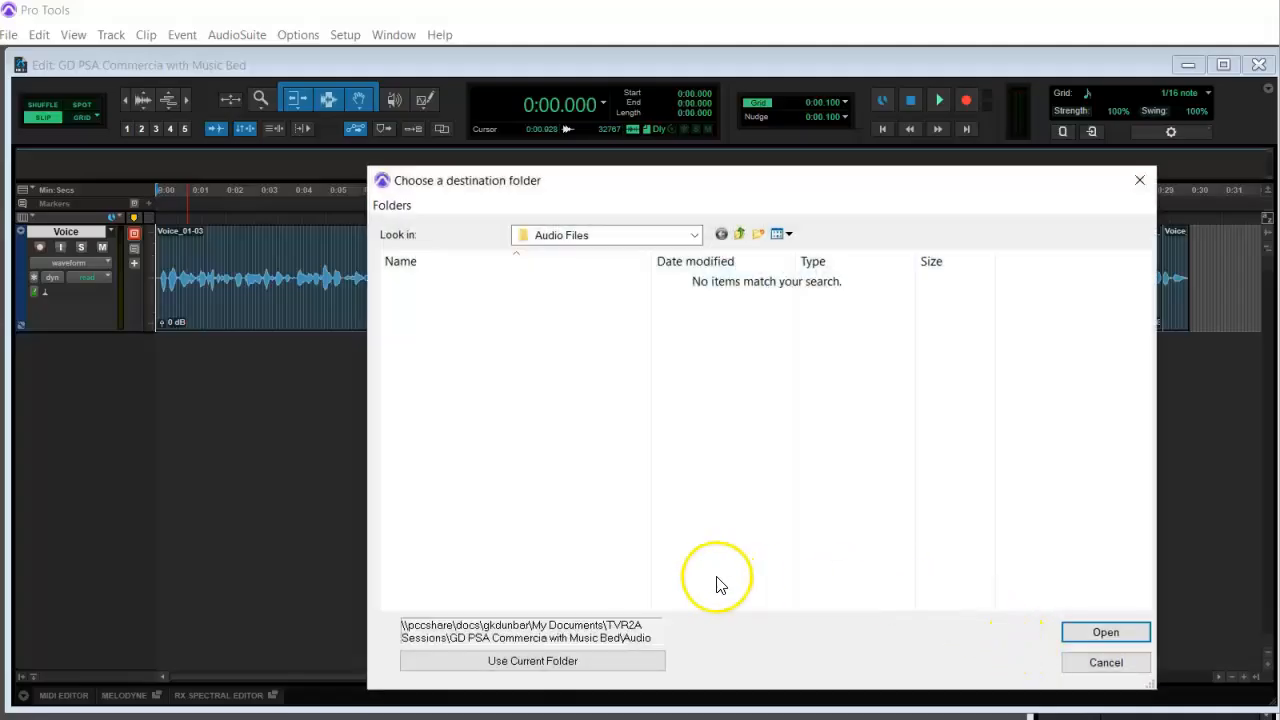
{"action": "left_click", "coordinate": [531, 658]}
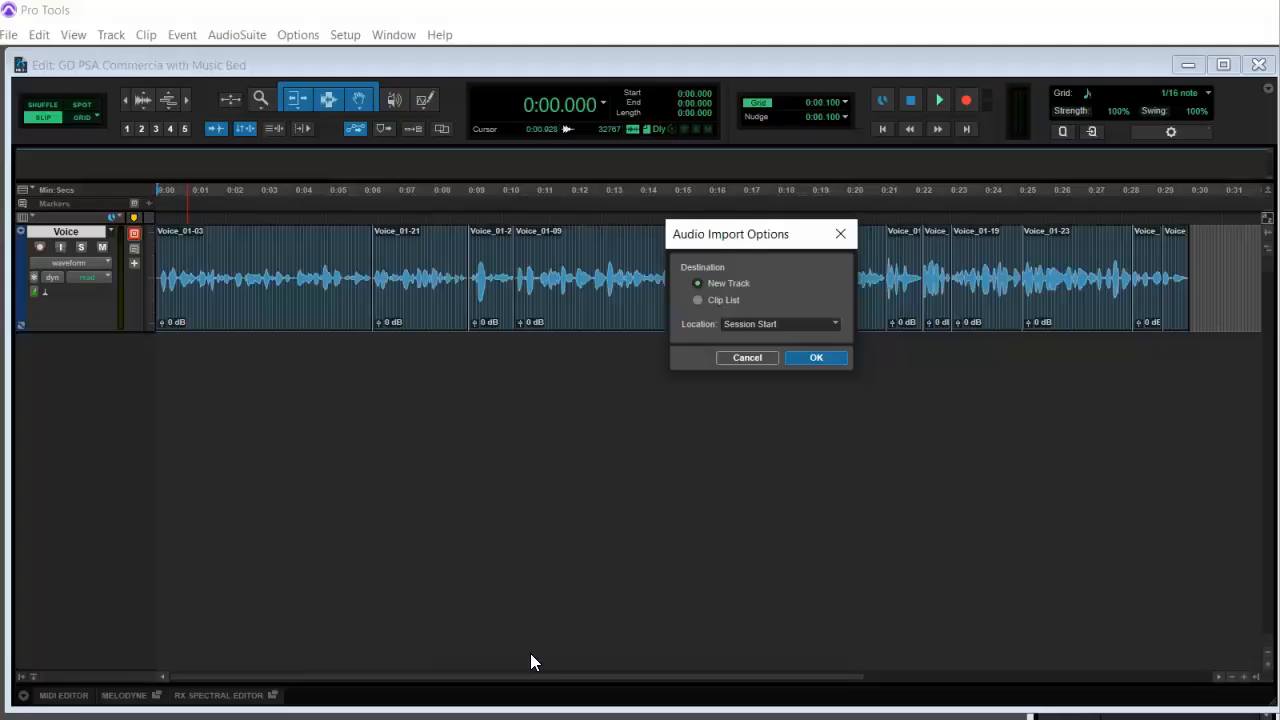
{"action": "left_click", "coordinate": [814, 358]}
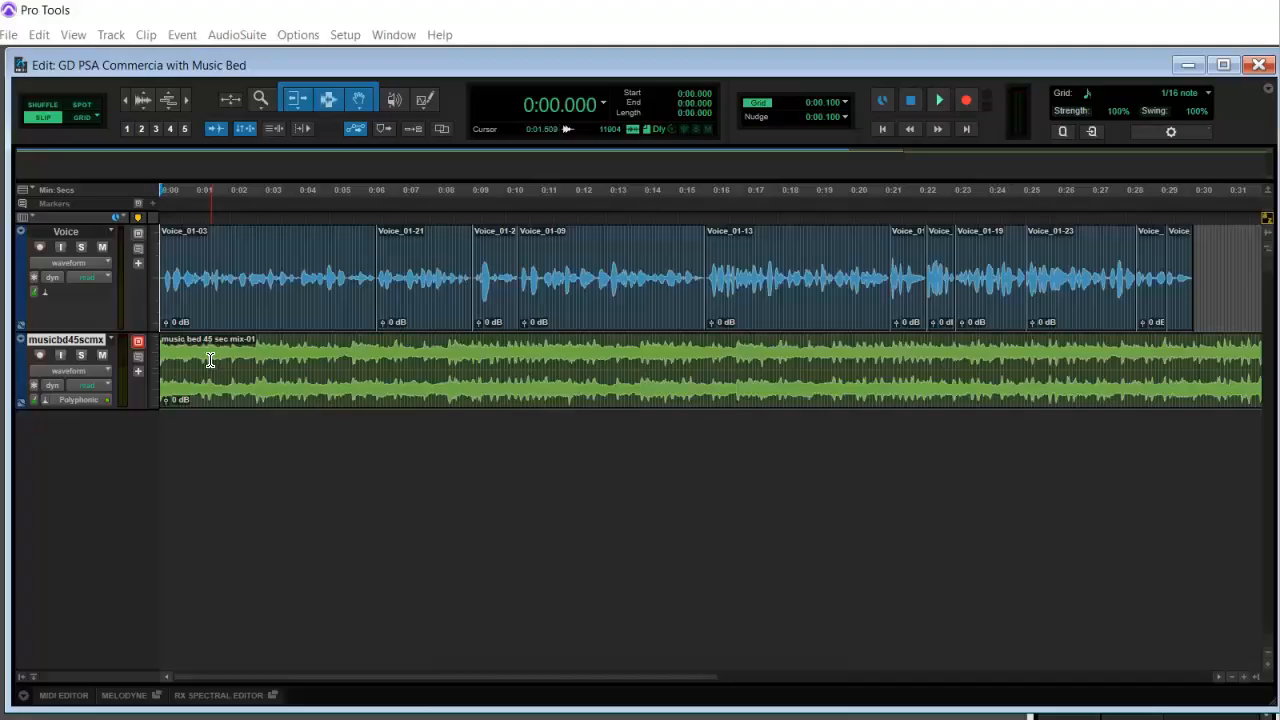
Rename the imported music track as Music Bed
{"action": "double_click", "coordinate": [44, 342]}
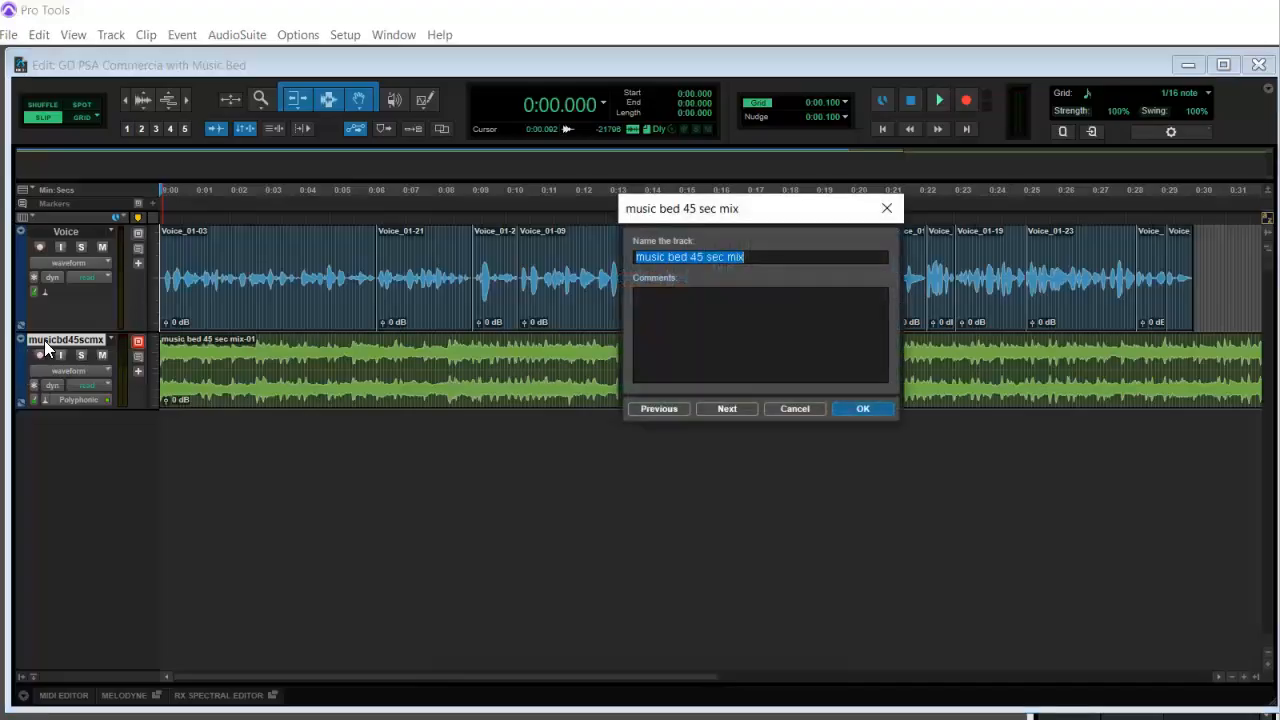
{"action": "type", "text": "Music Bed"}
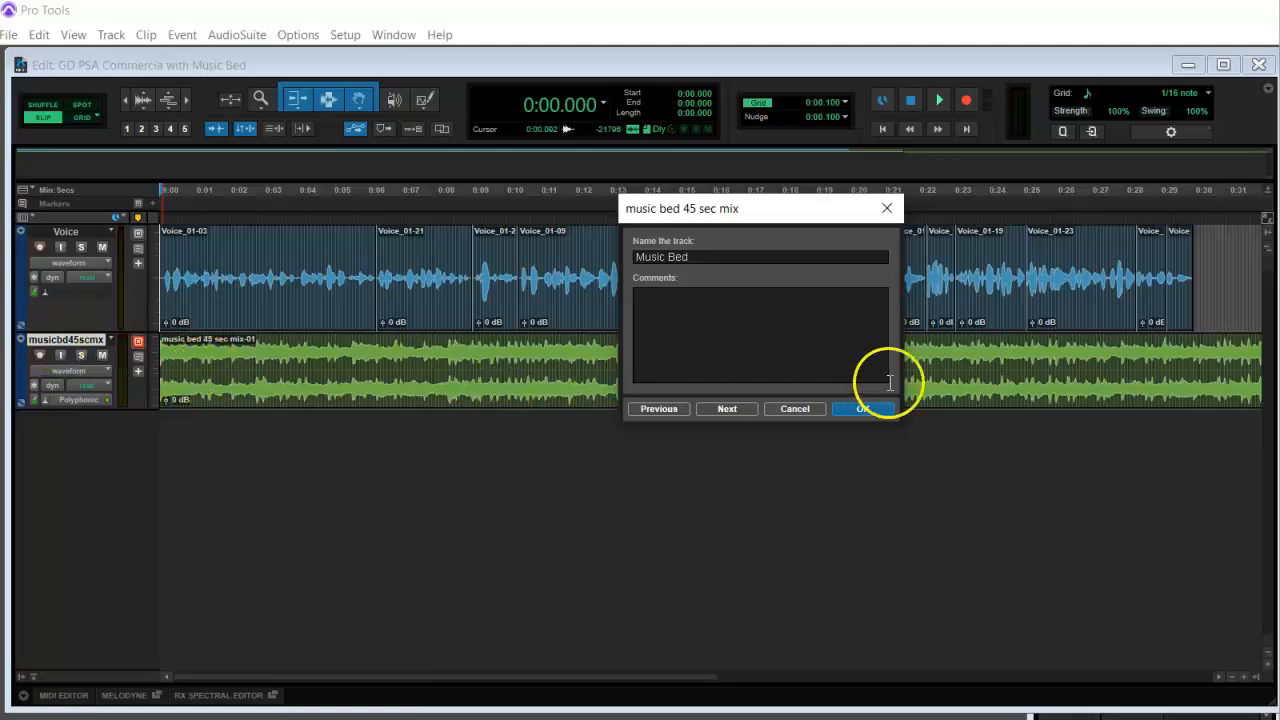
{"action": "left_click", "coordinate": [863, 410]}
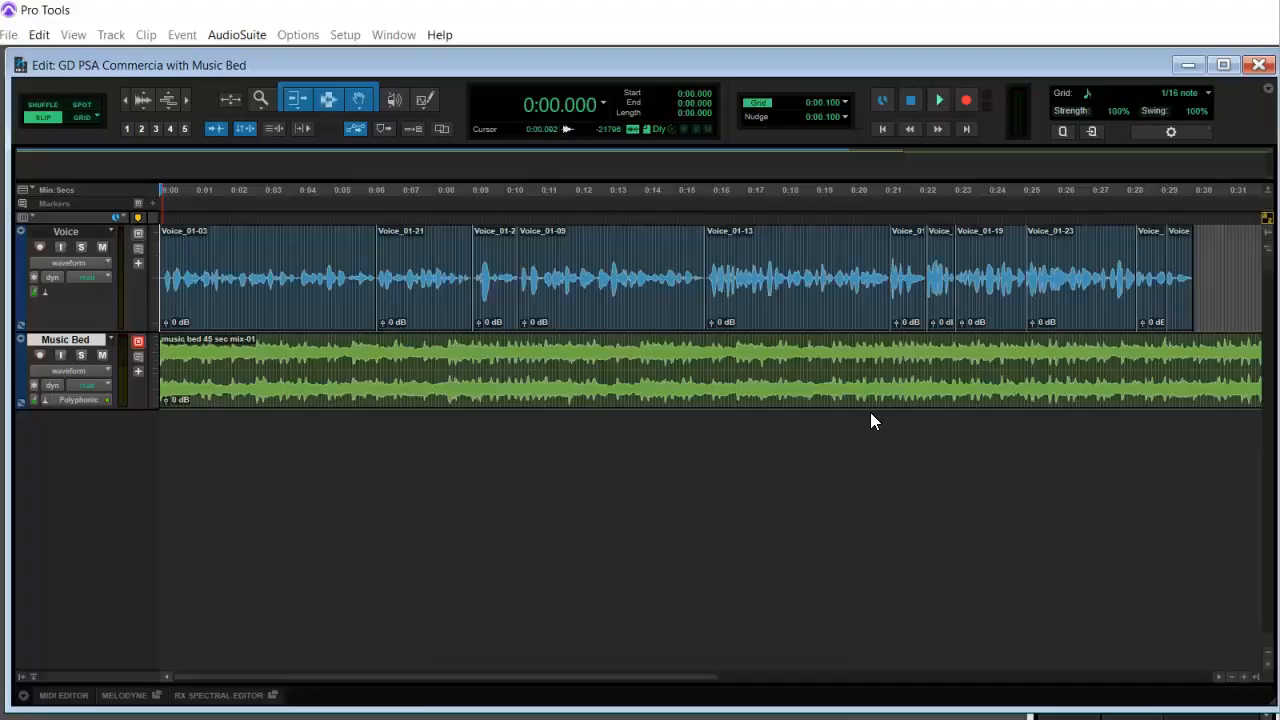
Play the Voice and Music Bed tracks together from the start, and show the Mix window
{"action": "key", "text": "space"}
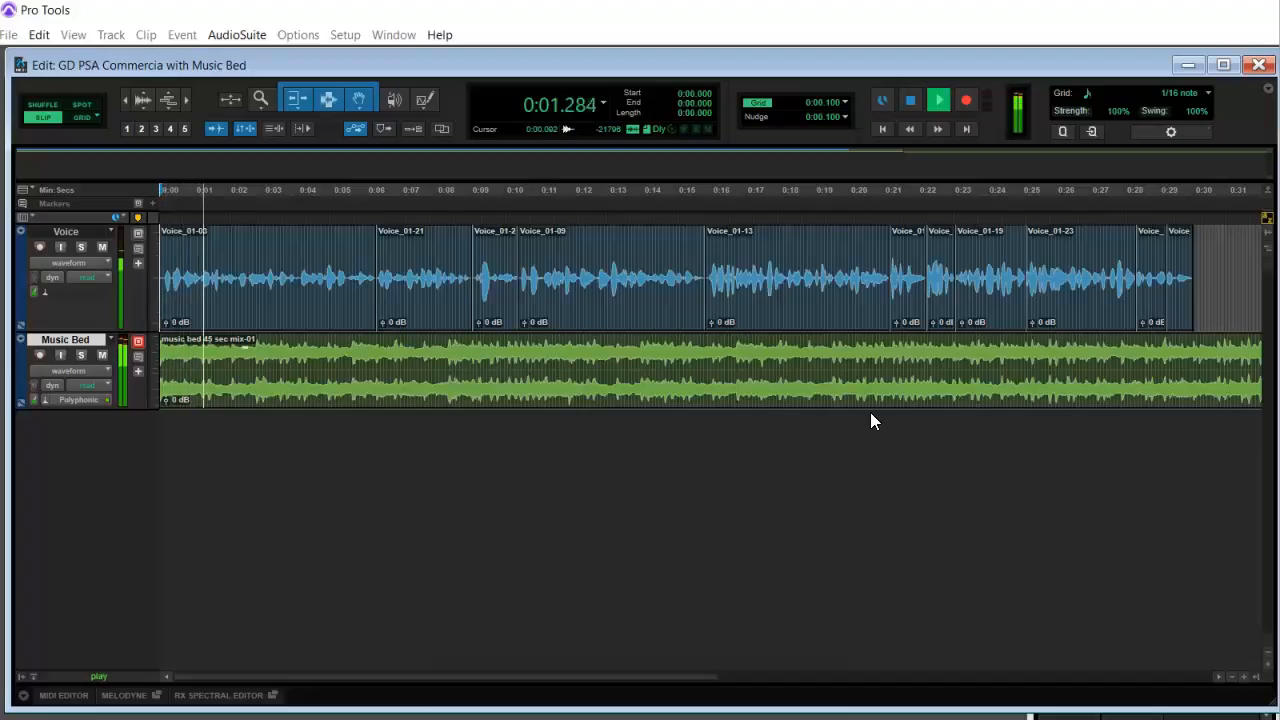
{"action": "key", "text": "space"}
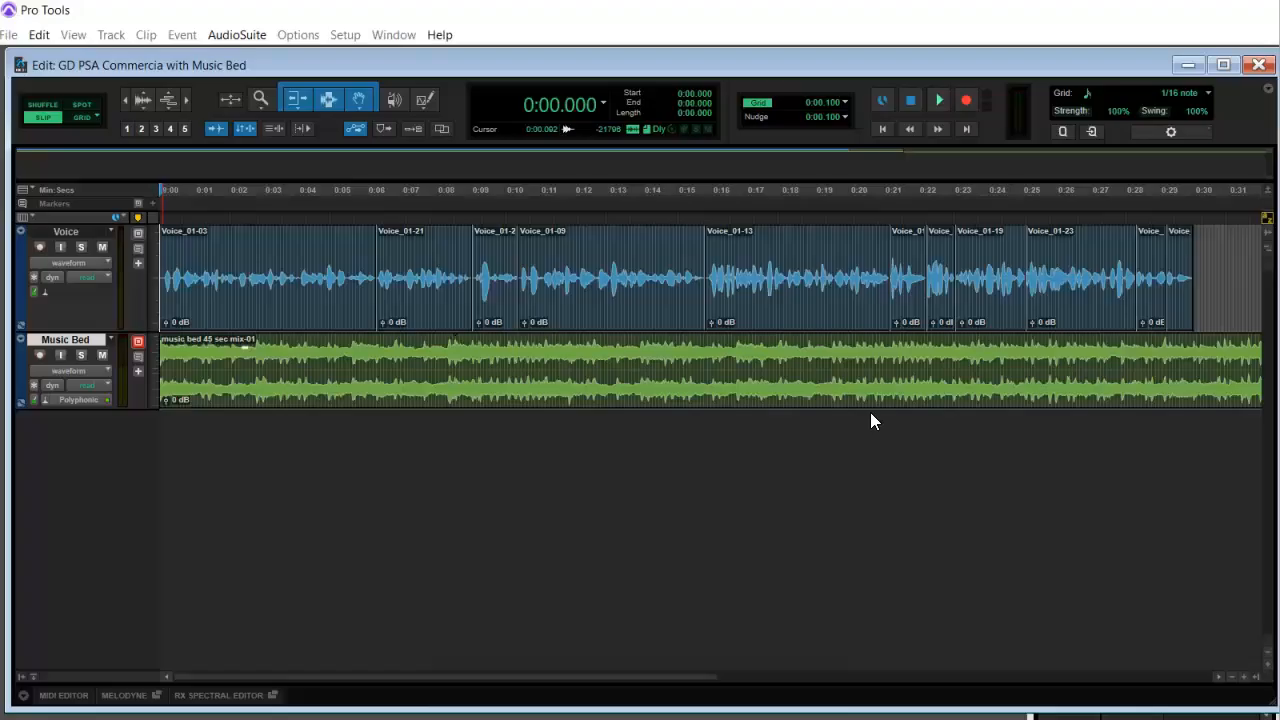
{"action": "key", "text": "ctrl+equal"}
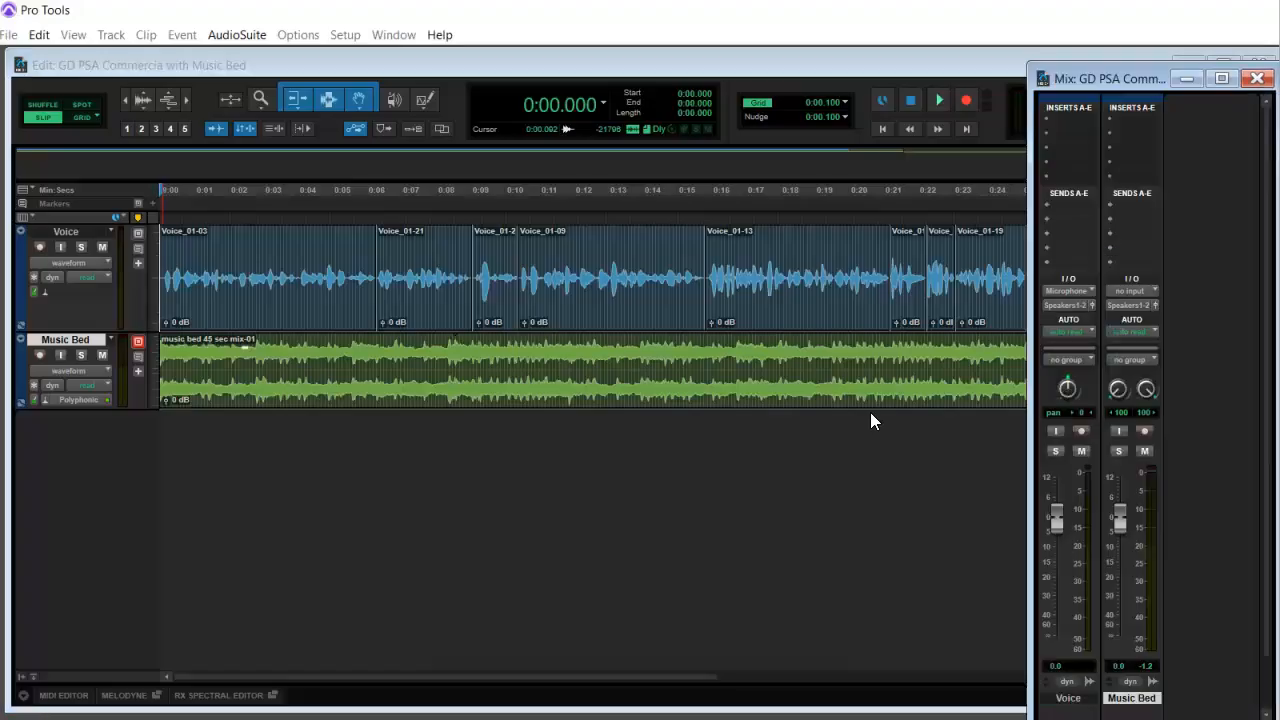
Play the voice and music mix from the session start while checking both tracks' levels in the Mix window, and stop playback
{"action": "key", "text": "space"}
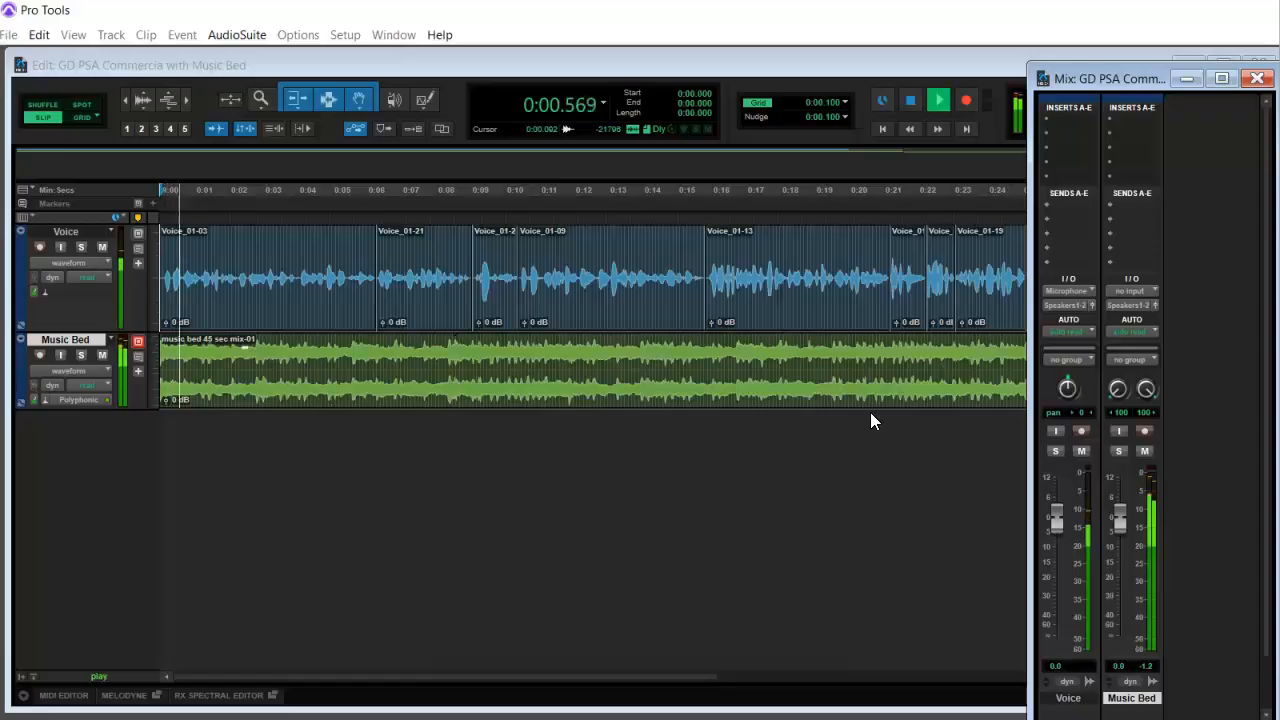
{"action": "key", "text": "space"}
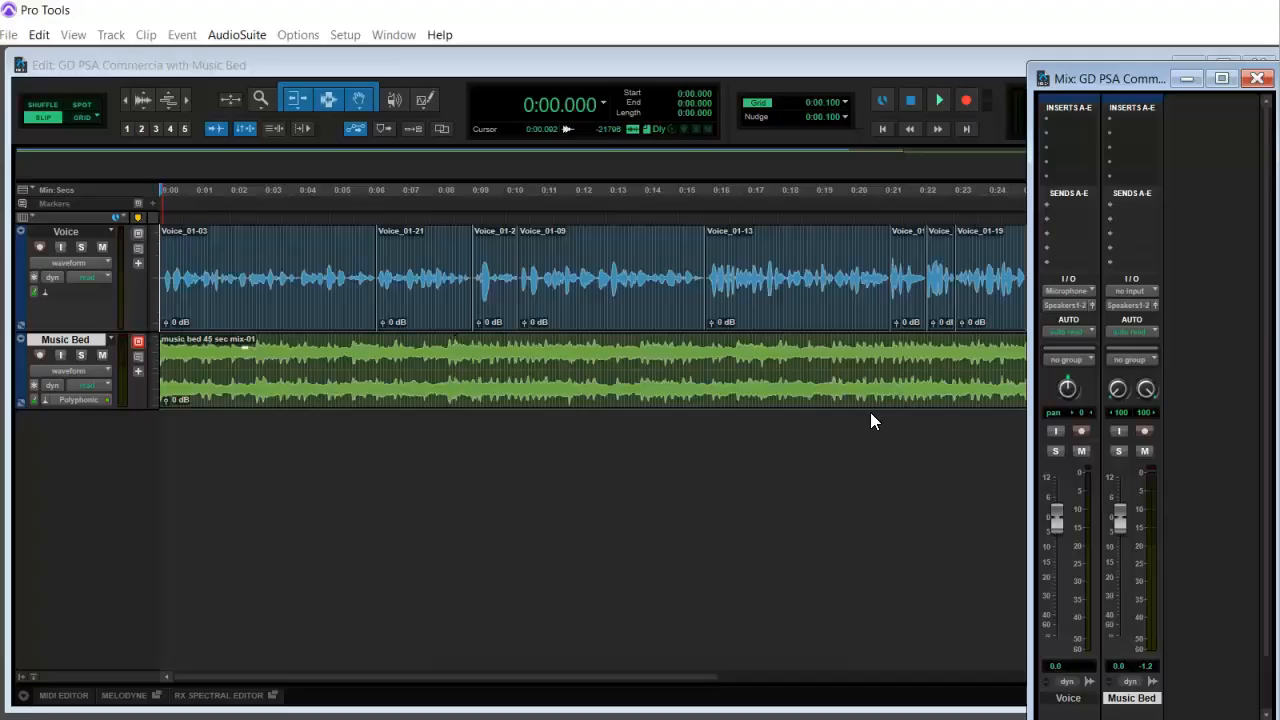
Switch to Chrome, search Google for "pixabay sound effects" in a new tab, and open Pixabay's royalty-free sound effects page
{"action": "key", "text": "alt+Tab"}
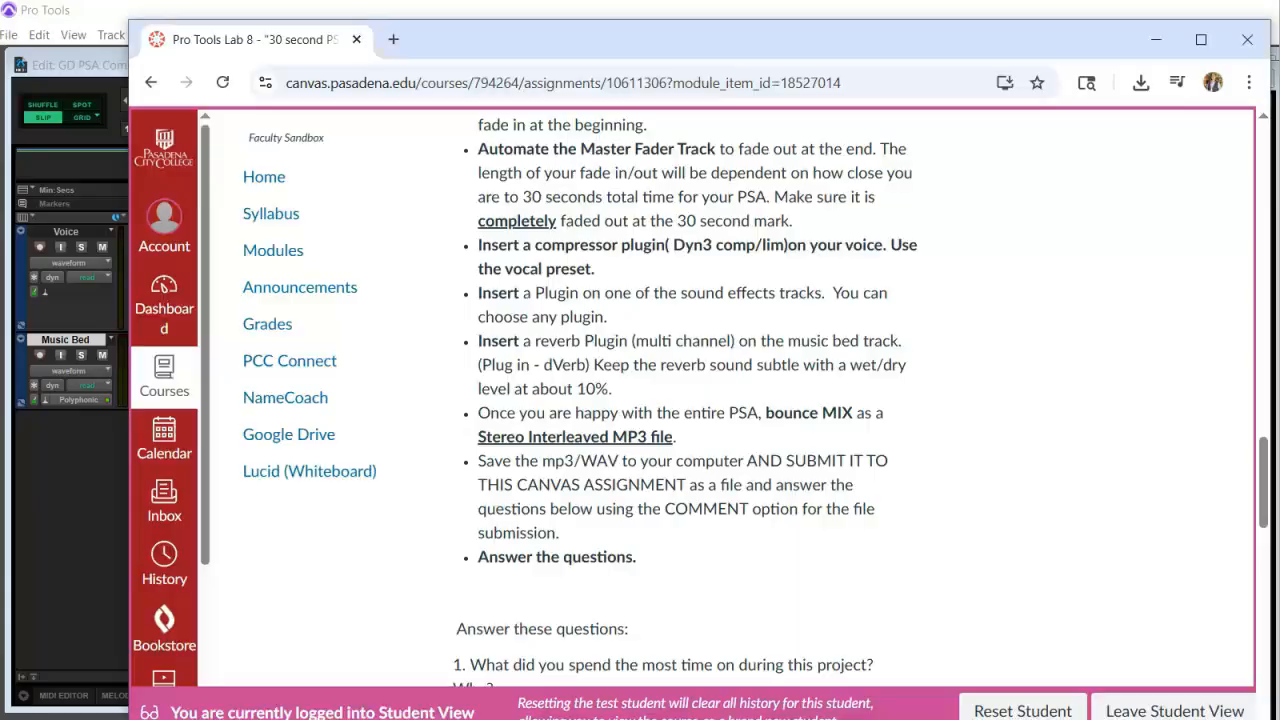
{"action": "left_click", "coordinate": [393, 39]}
{"action": "type", "text": "pix"}
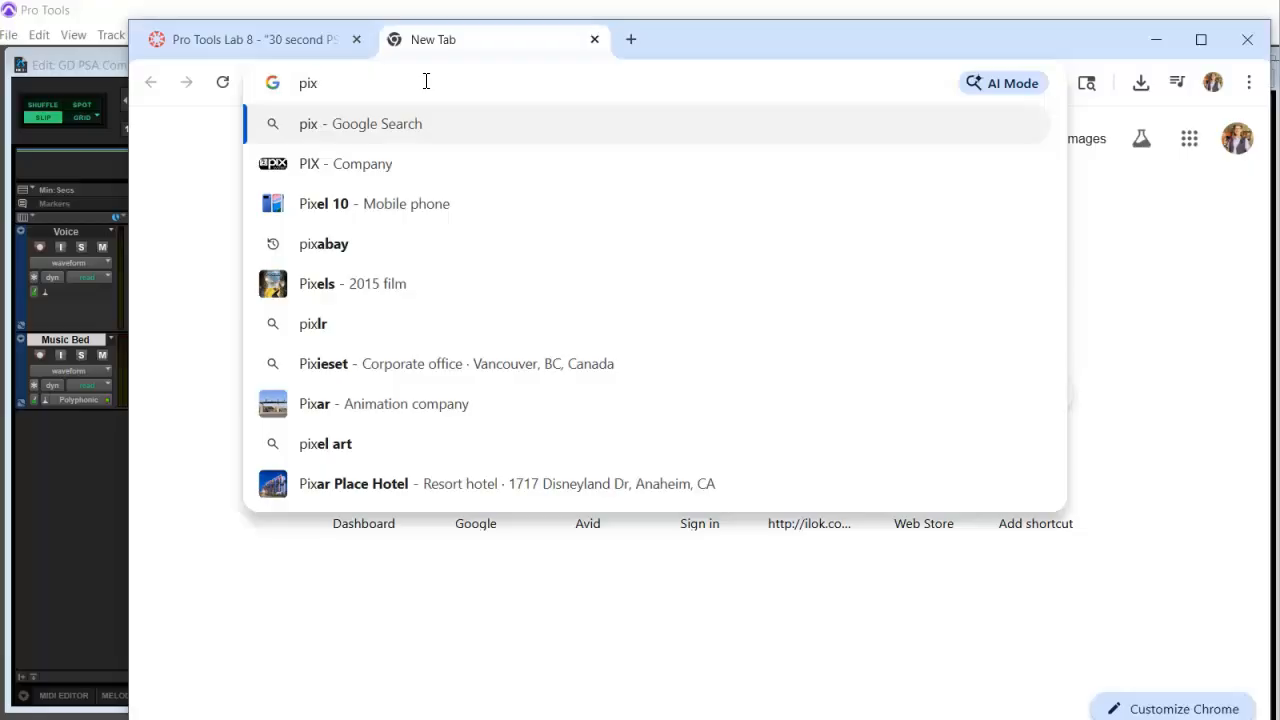
{"action": "type", "text": "abay"}
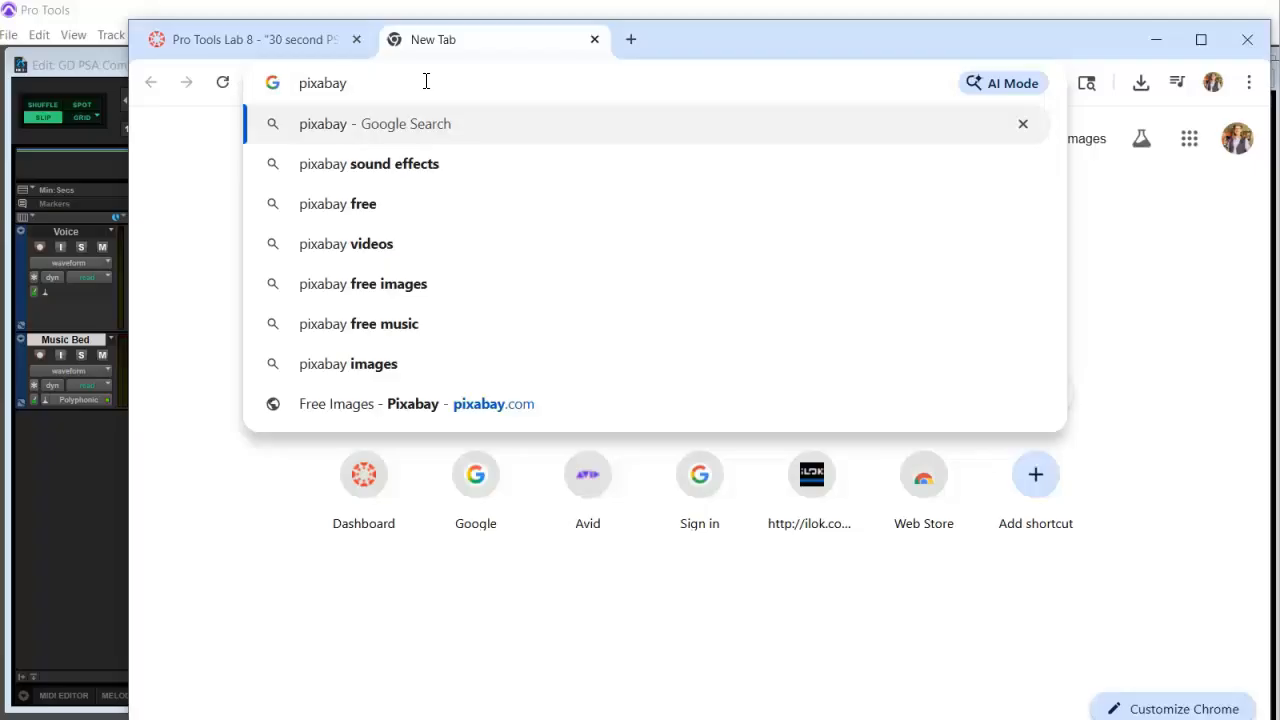
{"action": "left_click", "coordinate": [400, 164]}
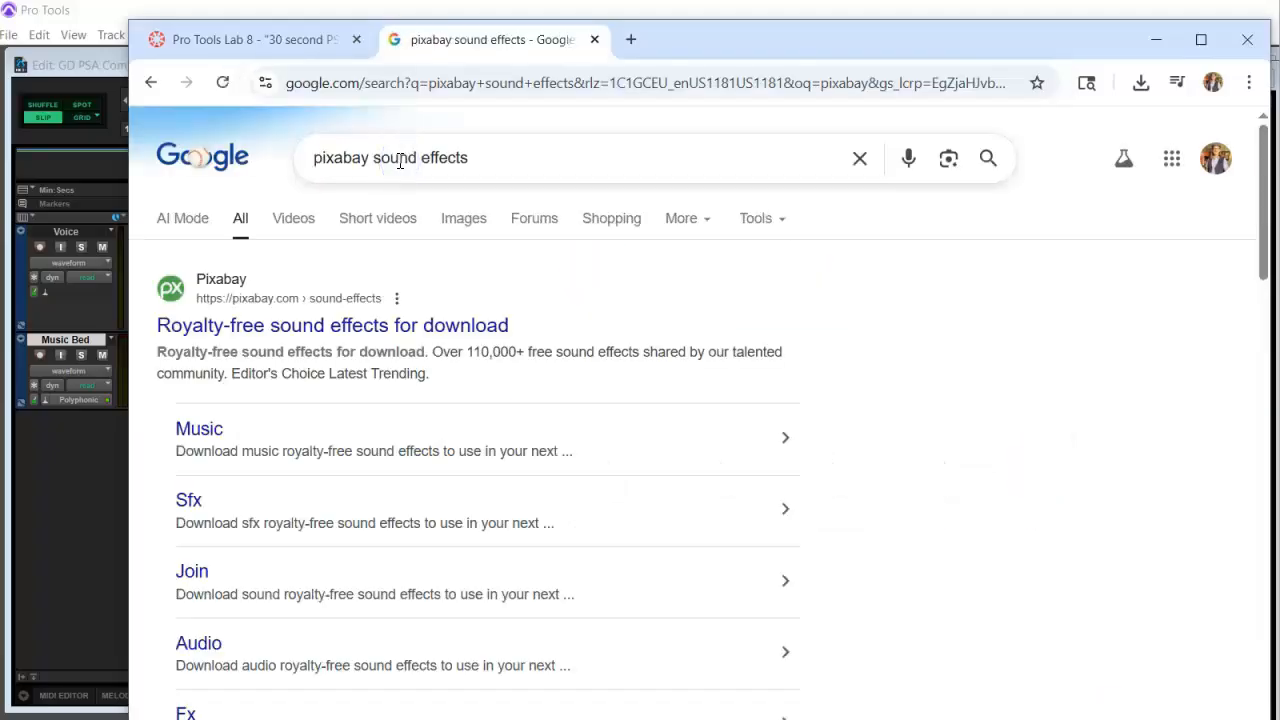
{"action": "left_click", "coordinate": [315, 328]}
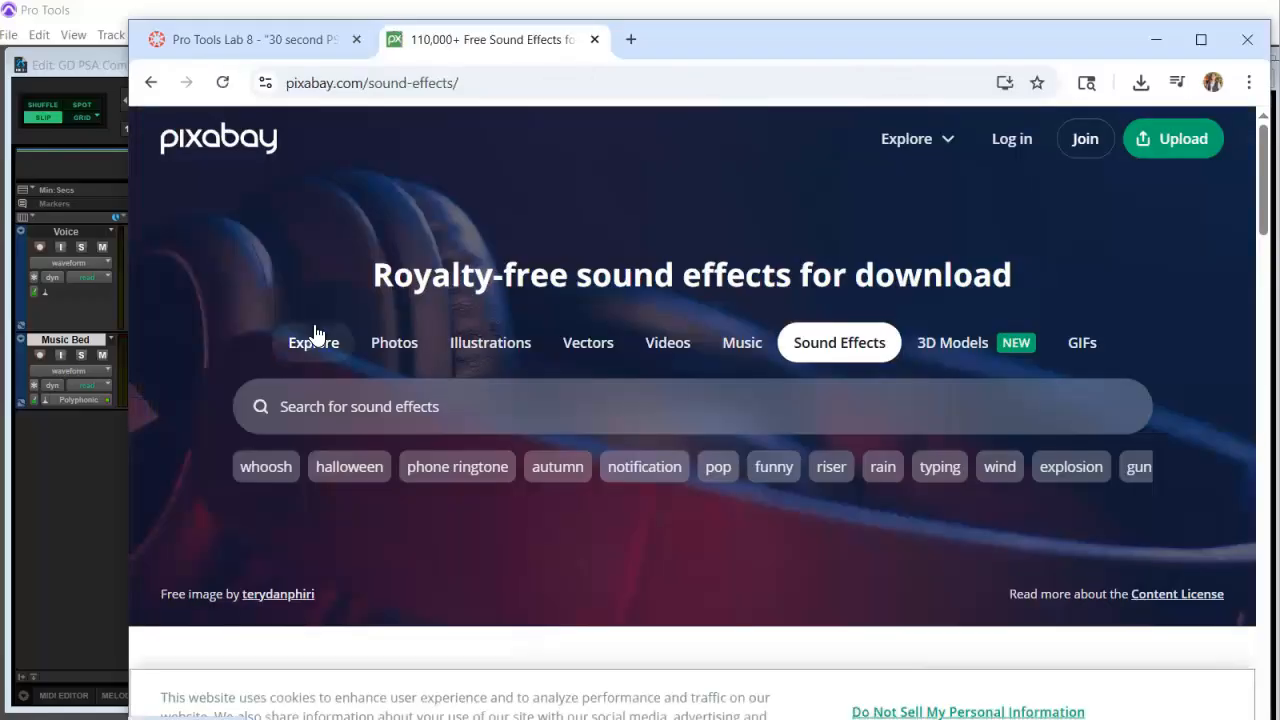
Search Pixabay's sound effects for "sick baby sounds"
{"action": "mouse_move", "coordinate": [1260, 194]}
{"action": "left_mouse_down"}
{"action": "mouse_move", "coordinate": [1262, 239]}
{"action": "mouse_move", "coordinate": [1262, 218]}
{"action": "left_mouse_up"}
{"action": "left_click", "coordinate": [374, 311]}
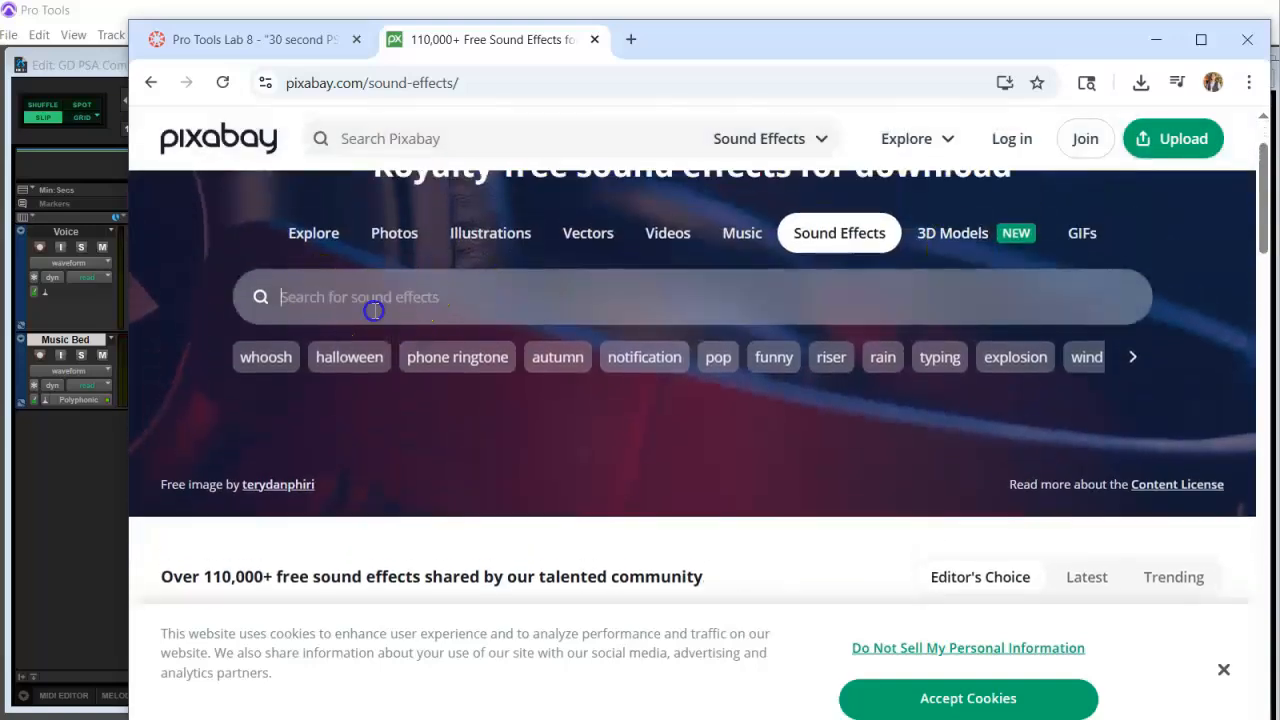
{"action": "type", "text": "baby"}
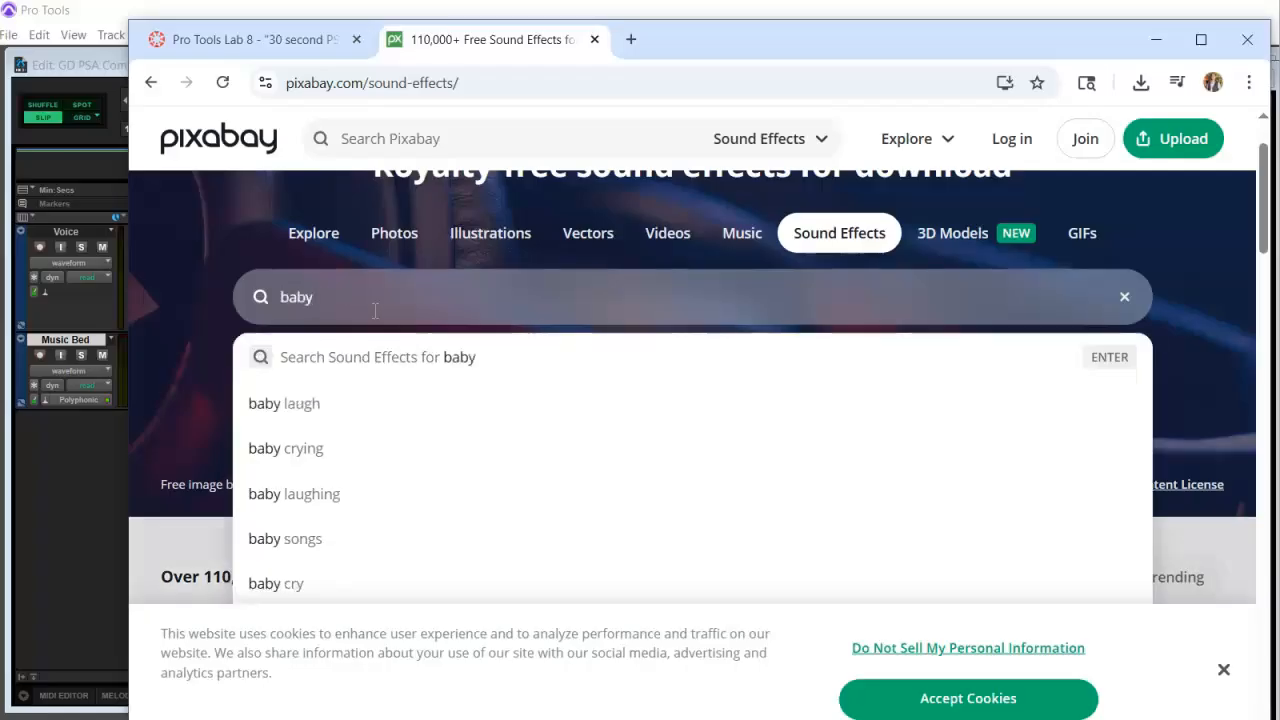
{"action": "type", "text": " sounds"}
{"action": "key", "text": "BackSpace"}
{"action": "key", "text": "BackSpace"}
{"action": "key", "text": "BackSpace"}
{"action": "key", "text": "BackSpace"}
{"action": "key", "text": "BackSpace"}
{"action": "key", "text": "BackSpace"}
{"action": "key", "text": "BackSpace"}
{"action": "key", "text": "BackSpace"}
{"action": "key", "text": "BackSpace"}
{"action": "key", "text": "BackSpace"}
{"action": "key", "text": "BackSpace"}
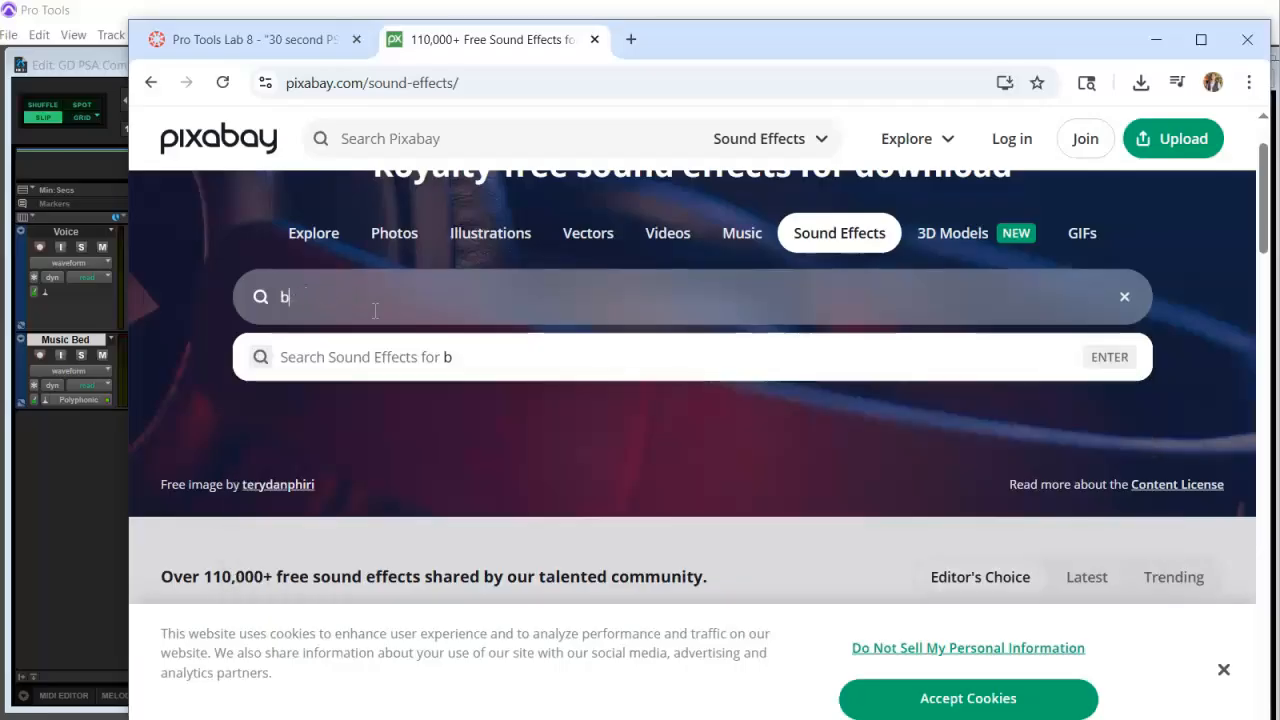
{"action": "type", "text": "sick baby"}
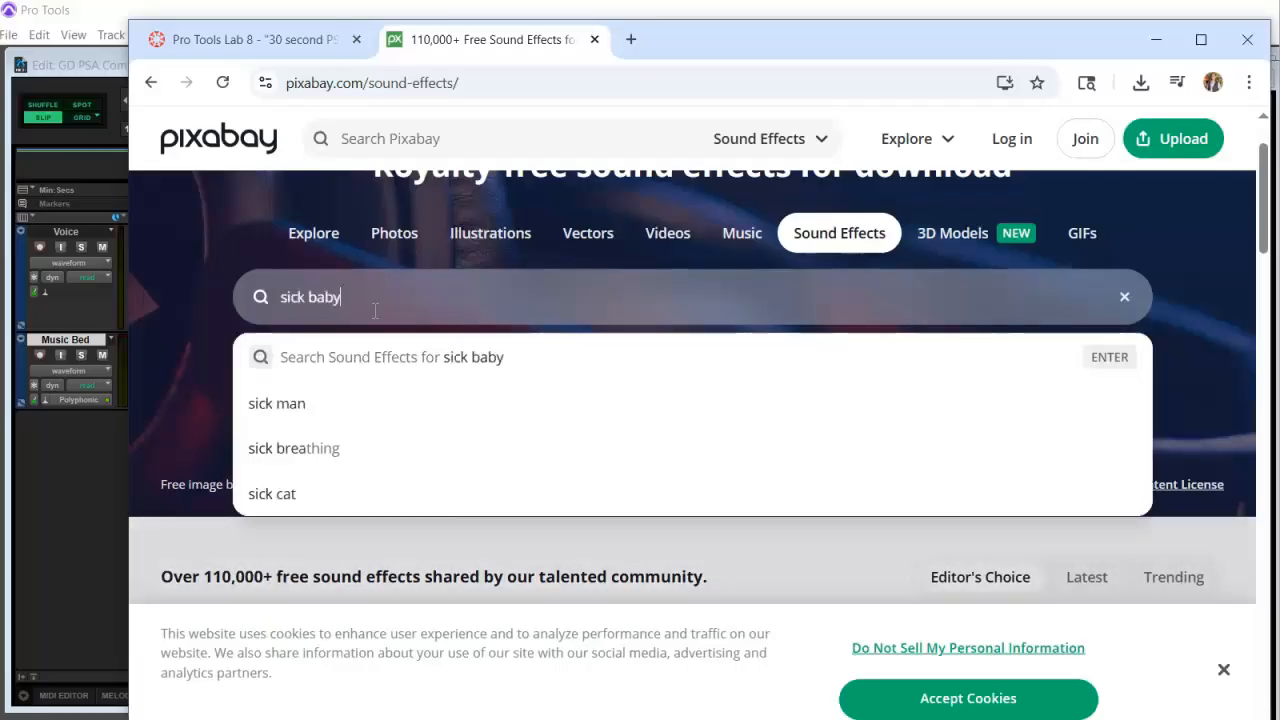
{"action": "type", "text": " sounds"}
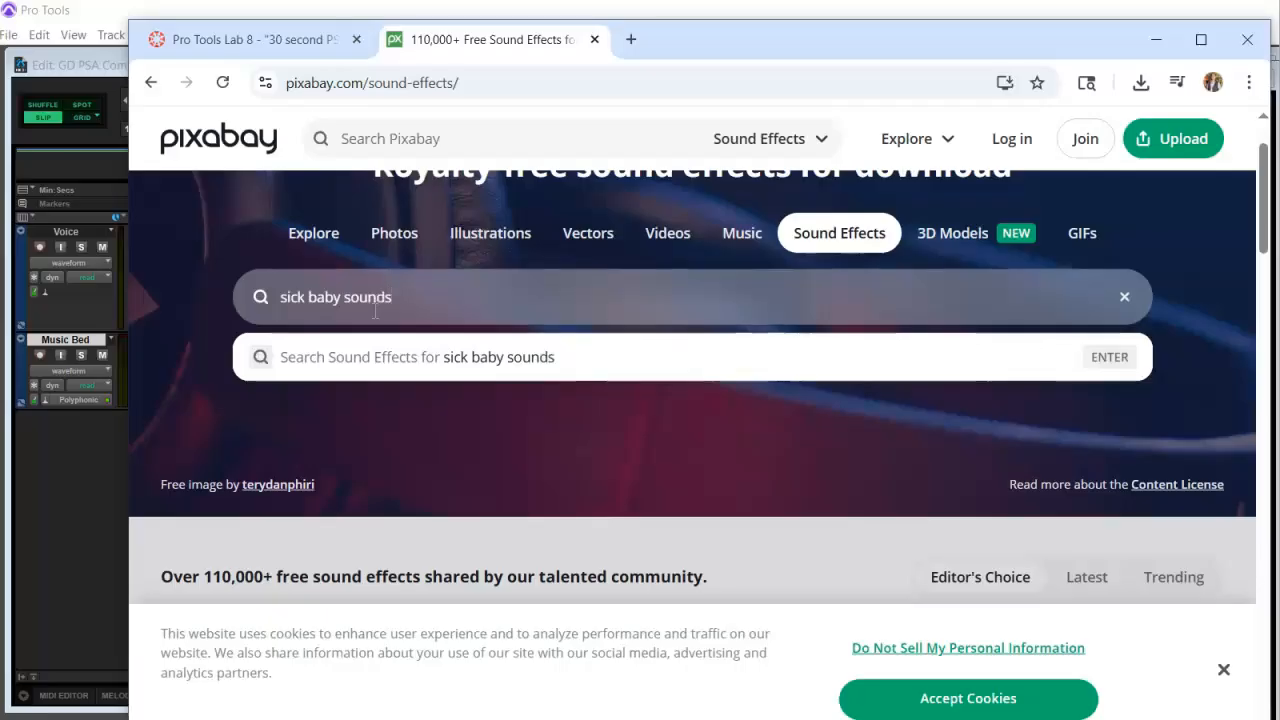
{"action": "key", "text": "Return"}
Preview the Child Coughs and Crying Baby sound effects, and download Child Coughs
{"action": "left_click_drag", "start_coordinate": [1260, 188], "coordinate": [1272, 258]}
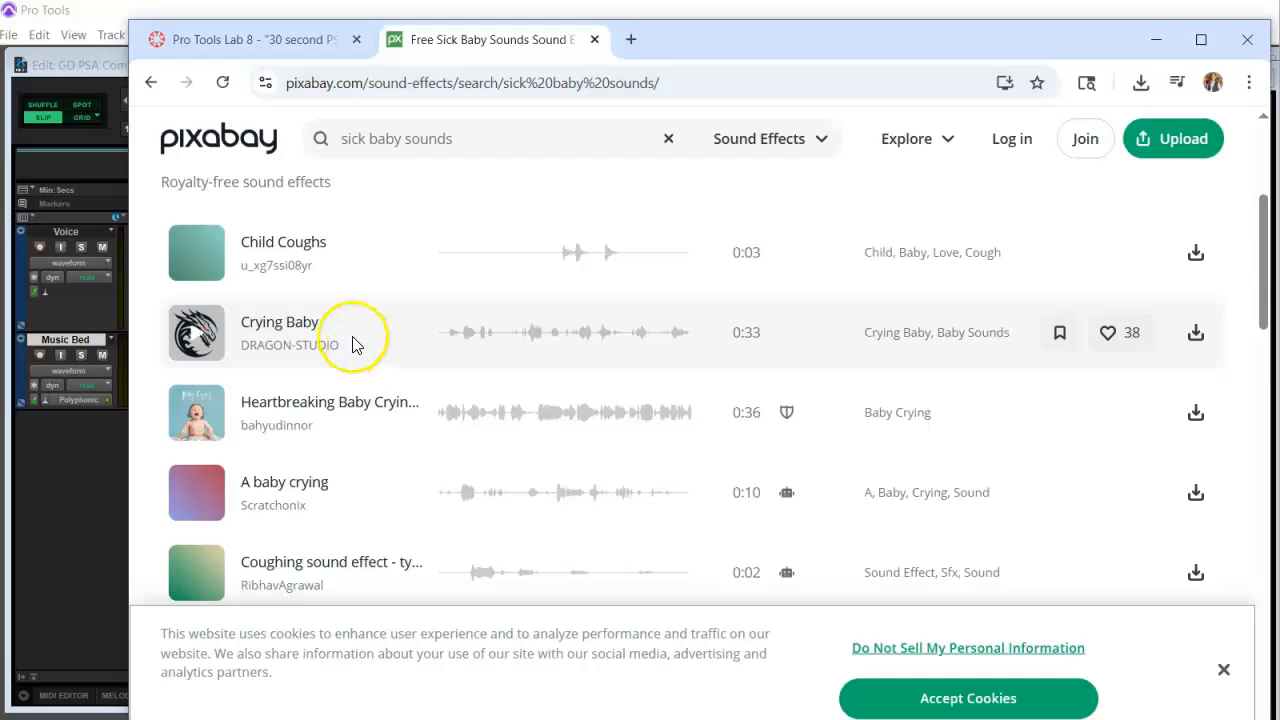
{"action": "left_click", "coordinate": [194, 256]}
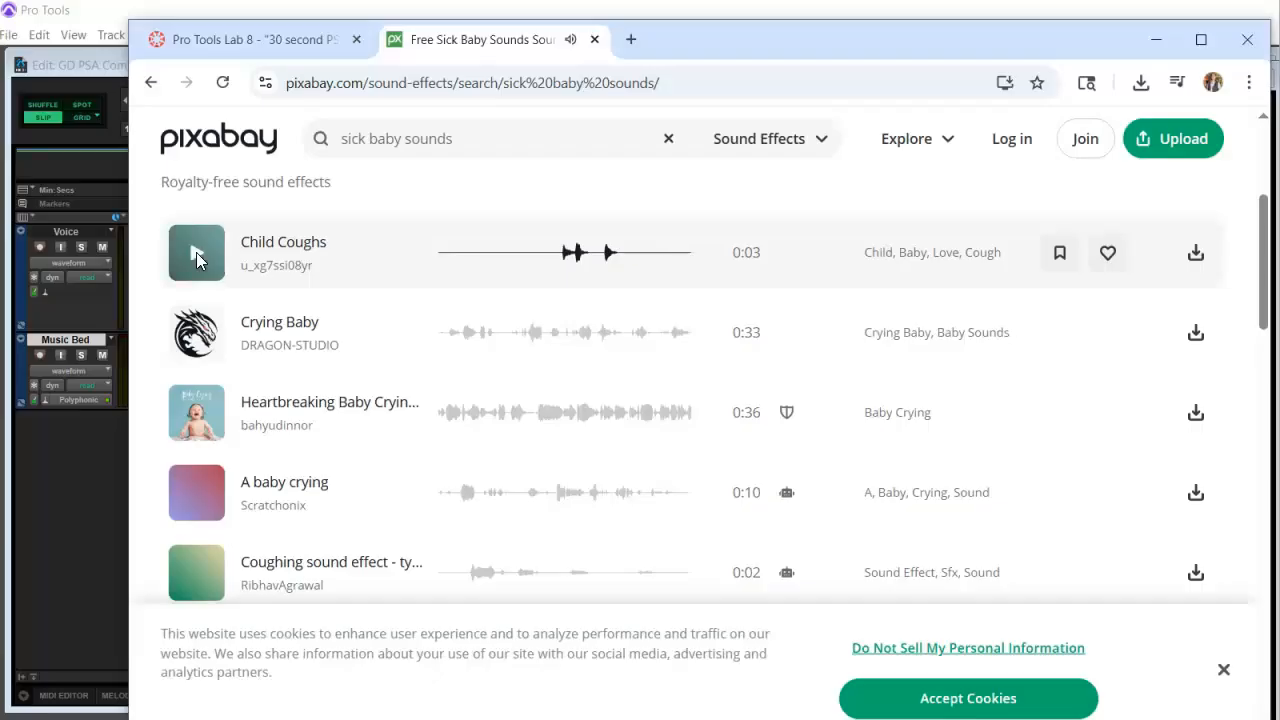
{"action": "left_click", "coordinate": [445, 251]}
{"action": "left_click", "coordinate": [193, 252]}
{"action": "left_click", "coordinate": [195, 325]}
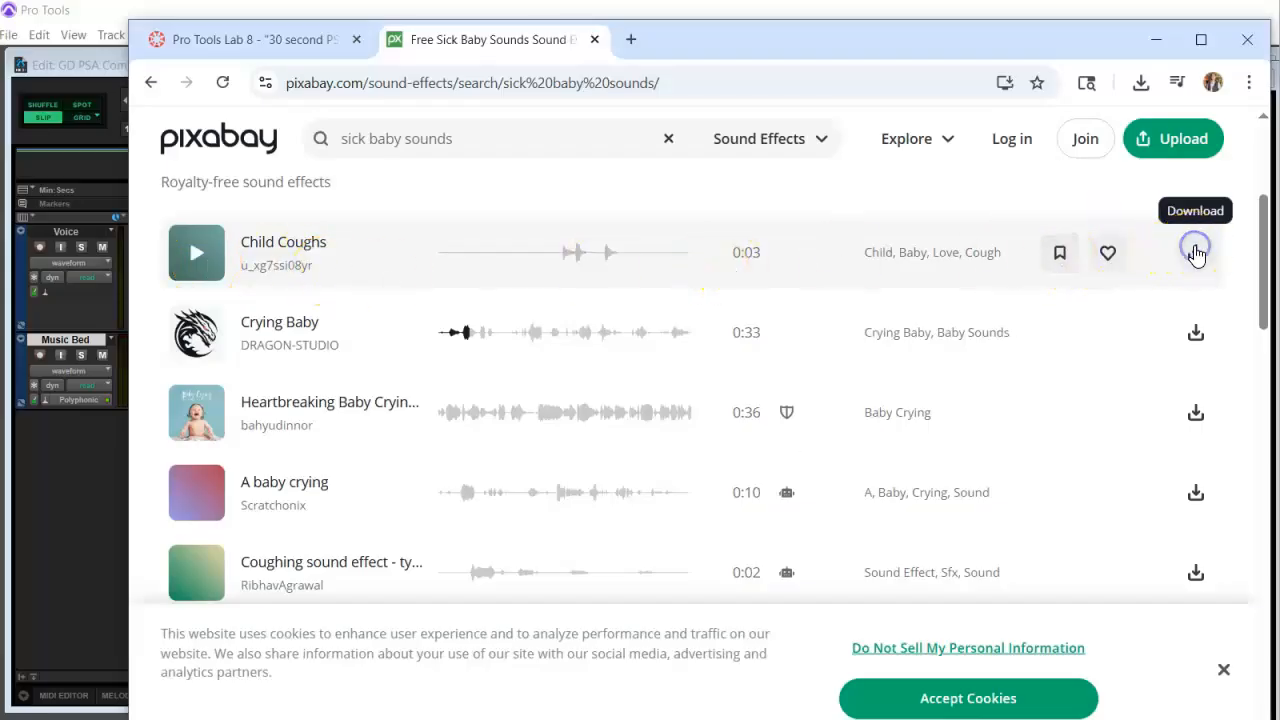
{"action": "left_click", "coordinate": [1196, 253]}
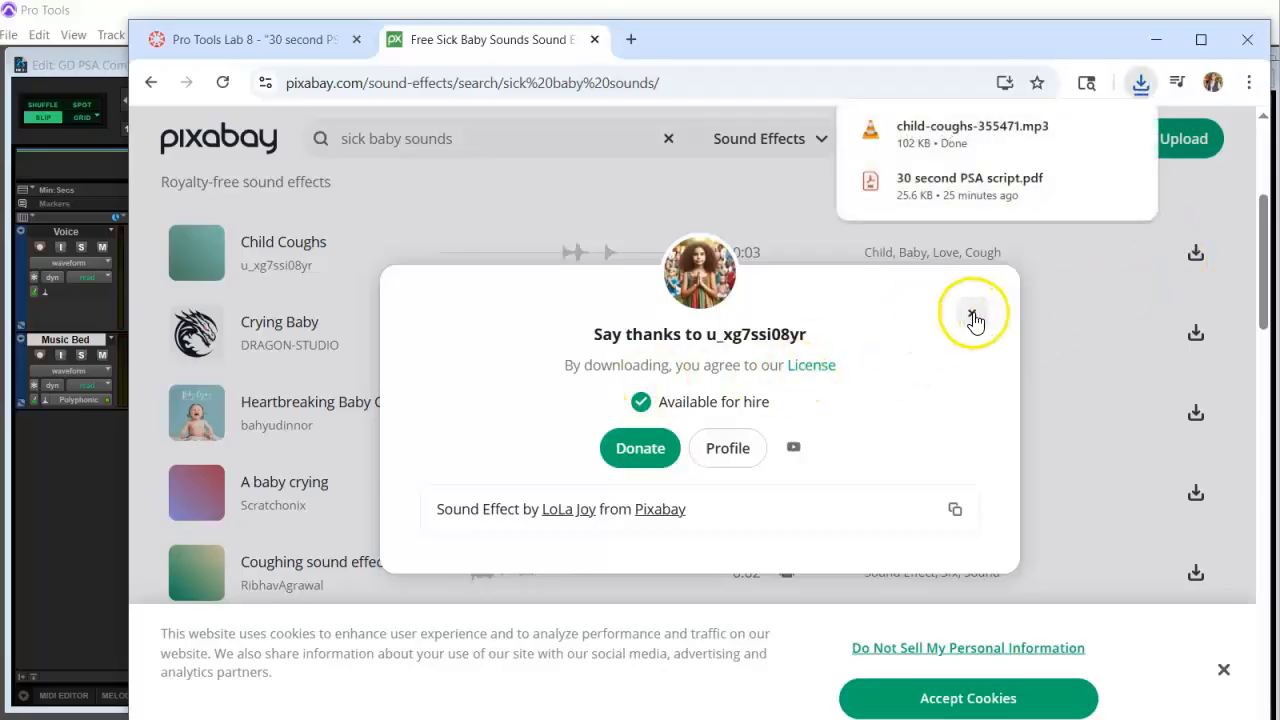
{"action": "left_click", "coordinate": [975, 318]}
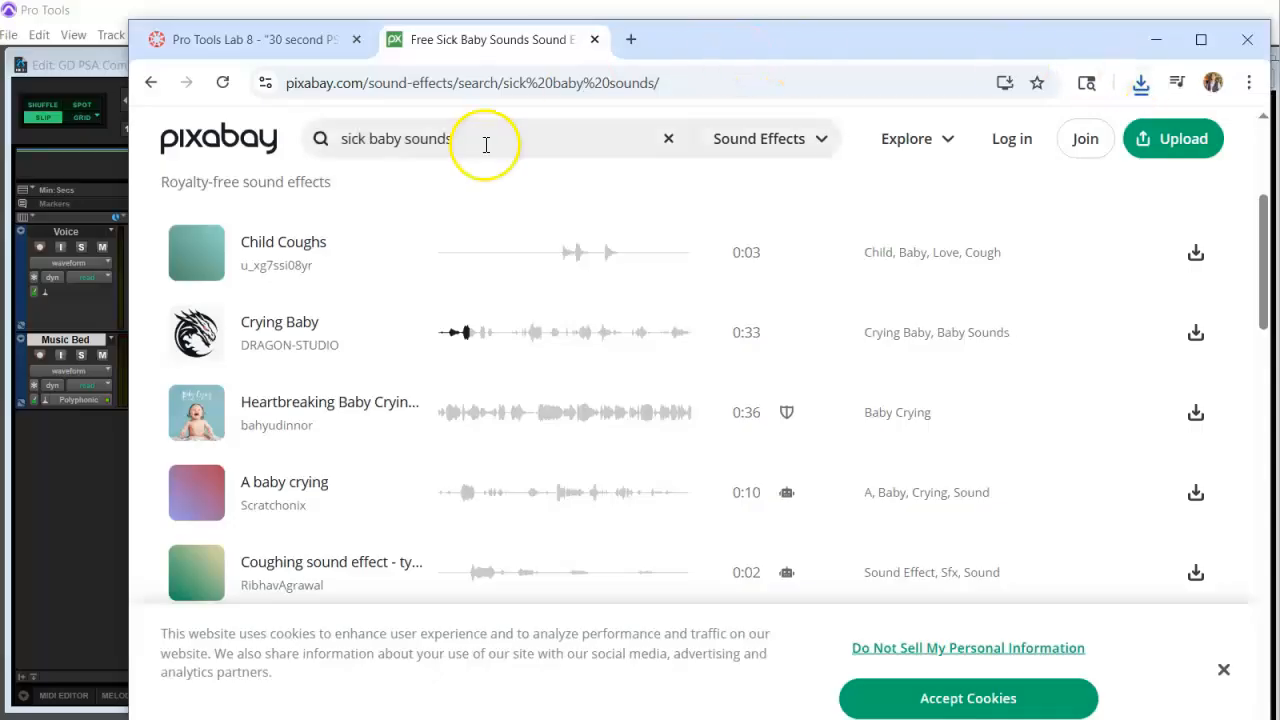
Replace the Pixabay sound effects search with "typing keyboard" and run it
{"action": "left_click_drag", "start_coordinate": [486, 143], "coordinate": [334, 140]}
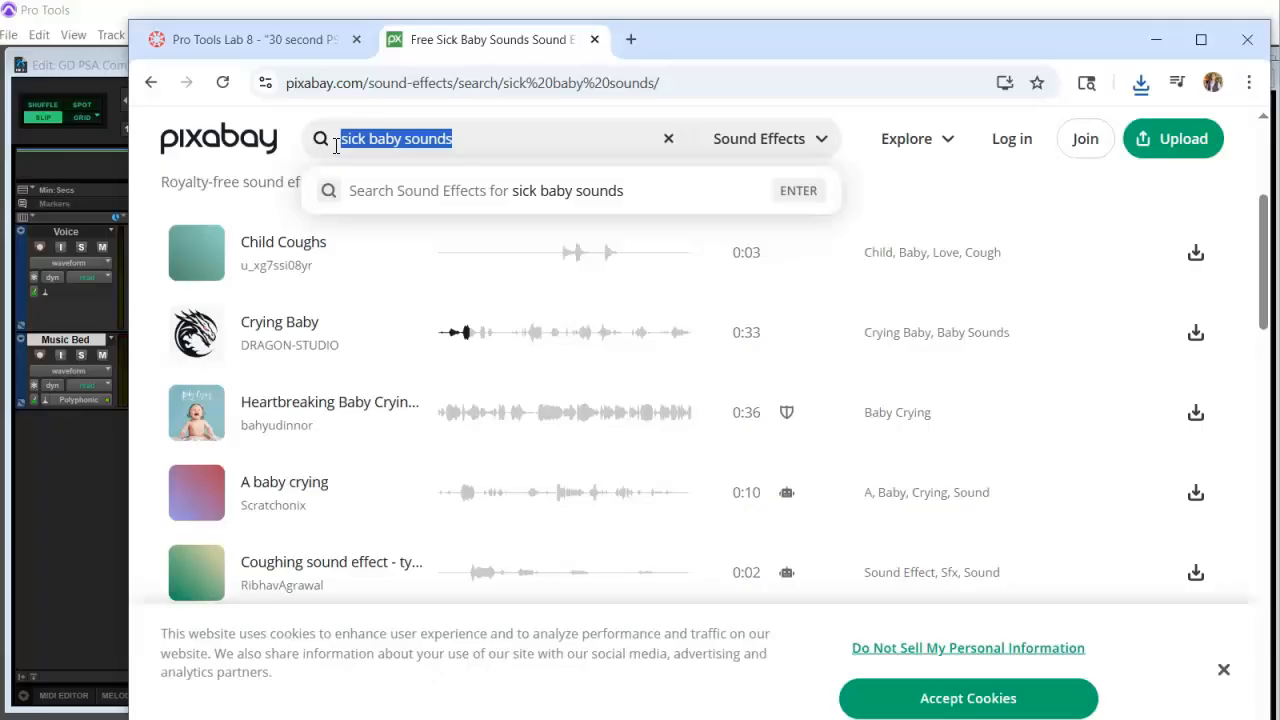
{"action": "type", "text": "typi"}
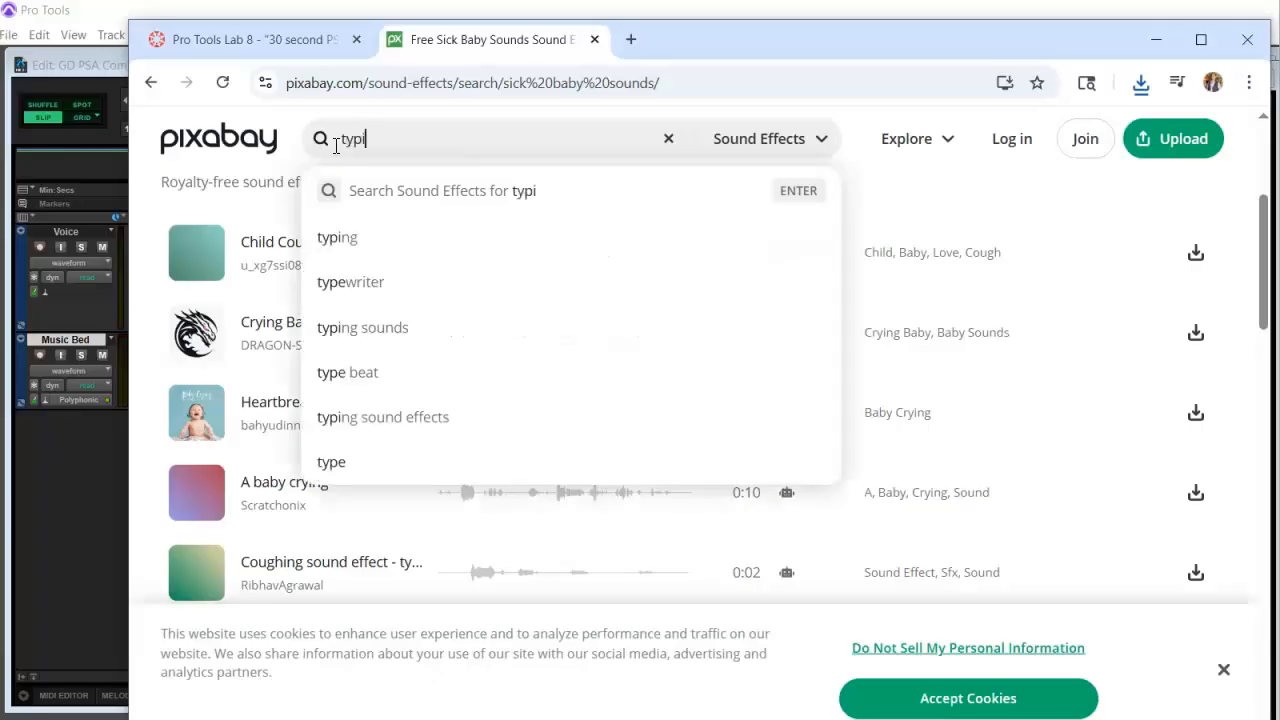
{"action": "type", "text": "ng keyboard"}
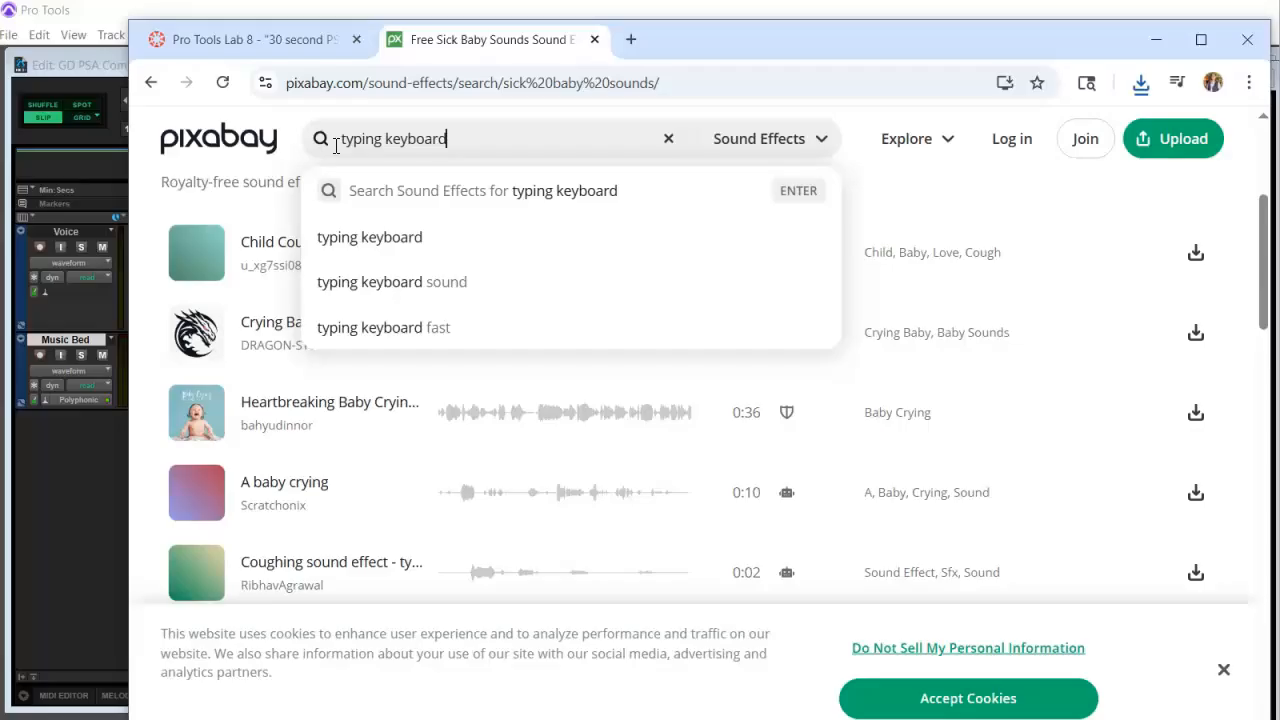
{"action": "key", "text": "Return"}
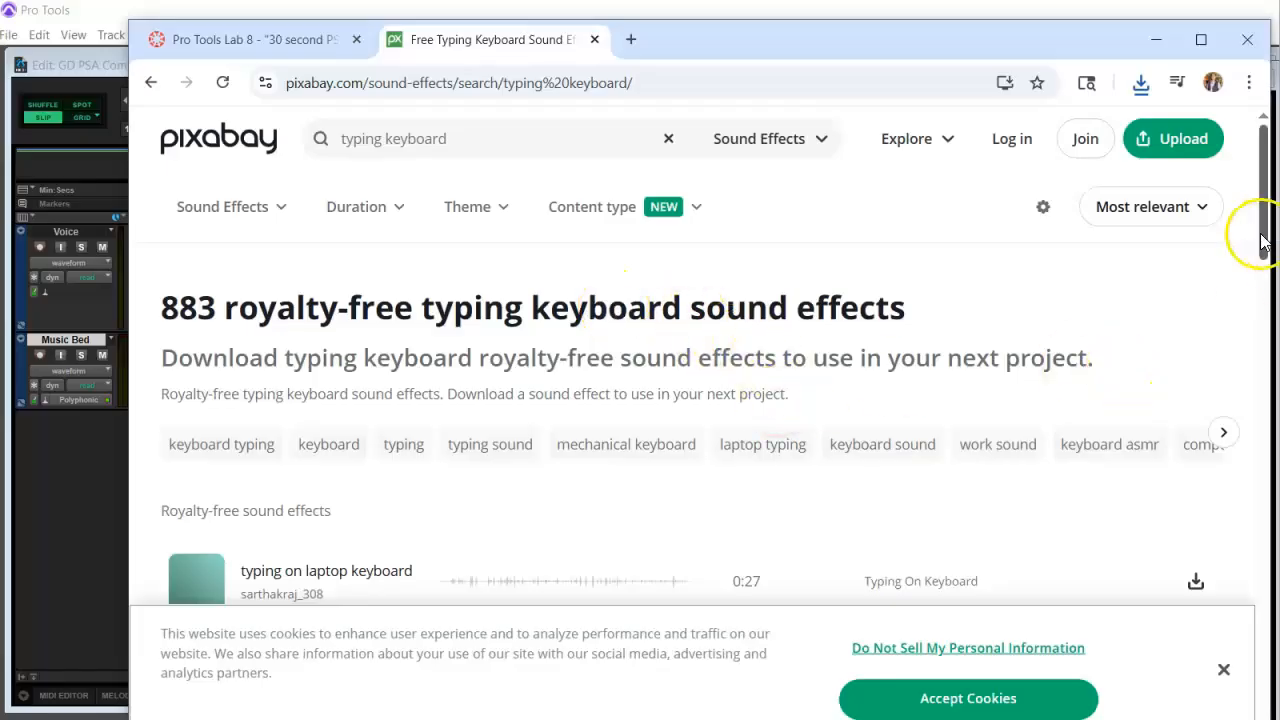
Preview and download the 0:27 "typing on laptop keyboard" sound effect
{"action": "left_click_drag", "start_coordinate": [1259, 238], "coordinate": [1260, 277]}
{"action": "left_click", "coordinate": [210, 418]}
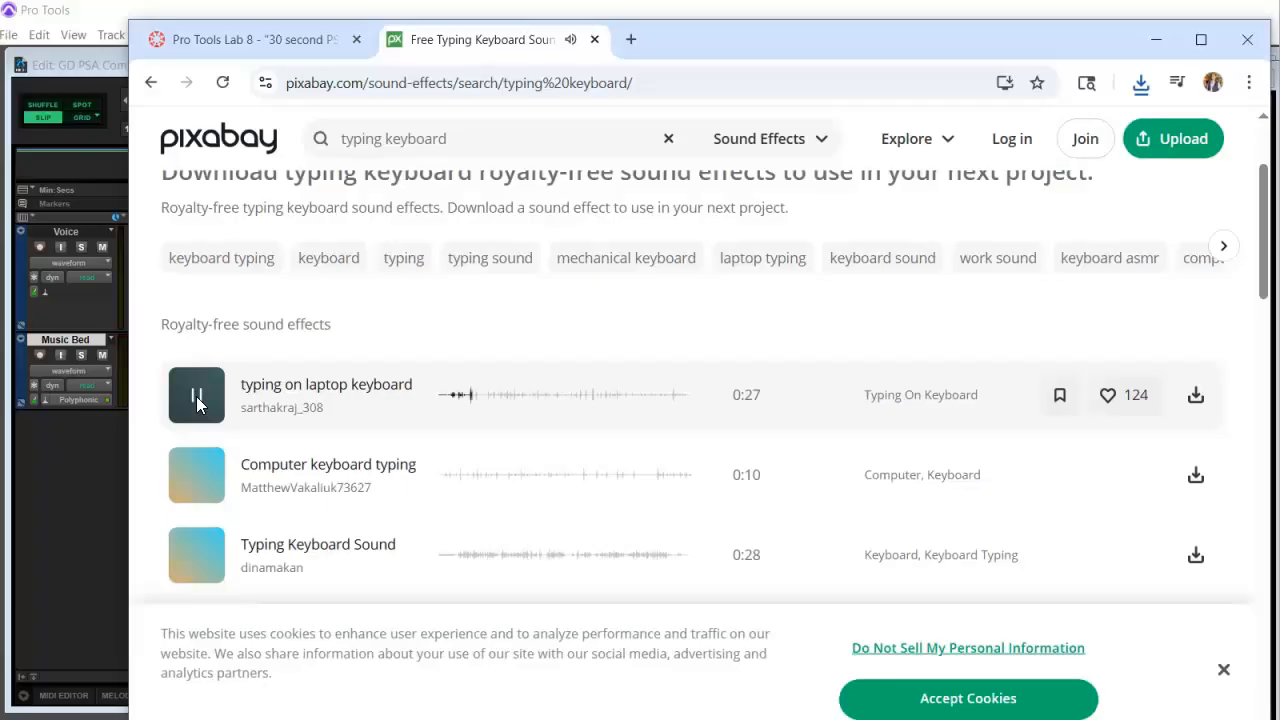
{"action": "left_click", "coordinate": [197, 397]}
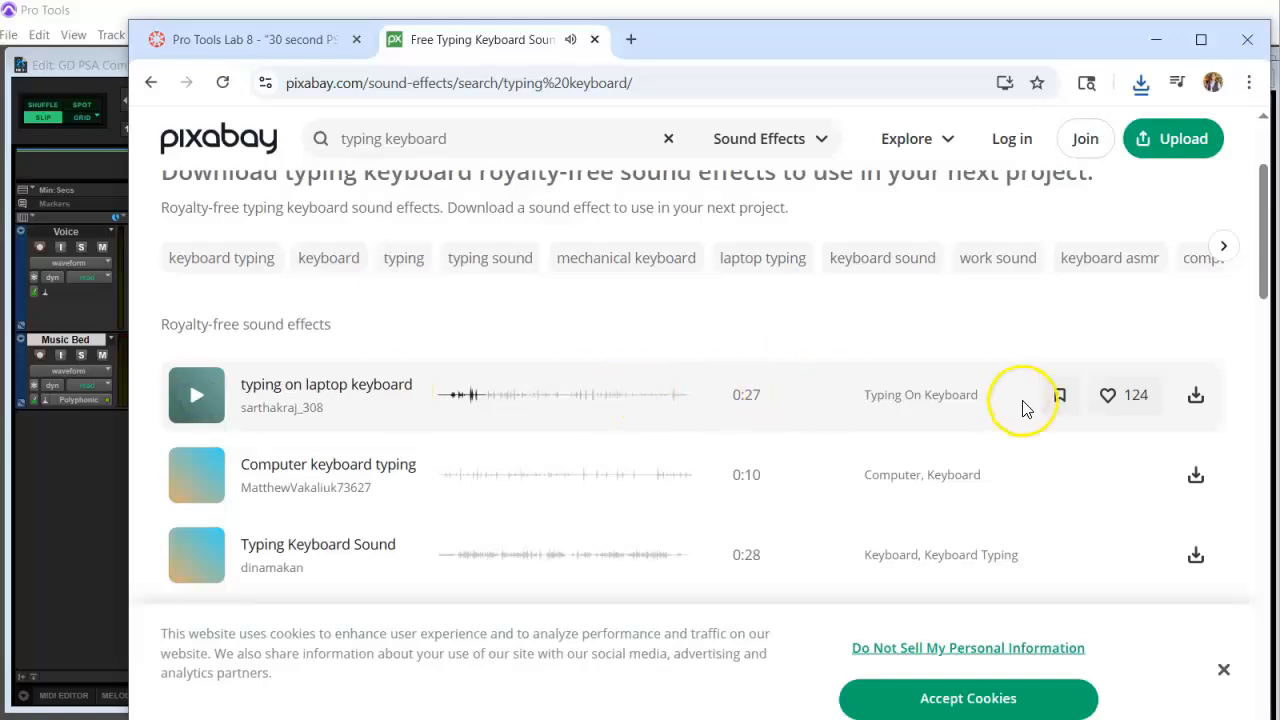
{"action": "left_click", "coordinate": [1197, 398]}
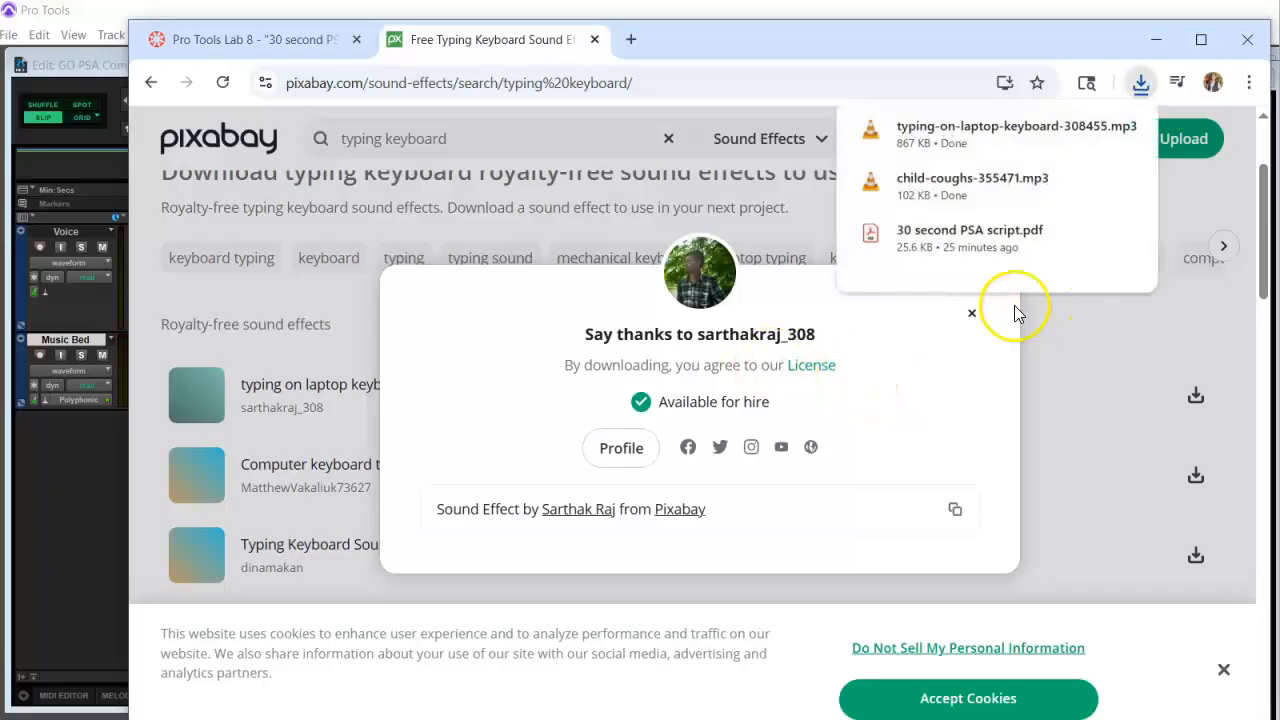
{"action": "left_click", "coordinate": [975, 318]}
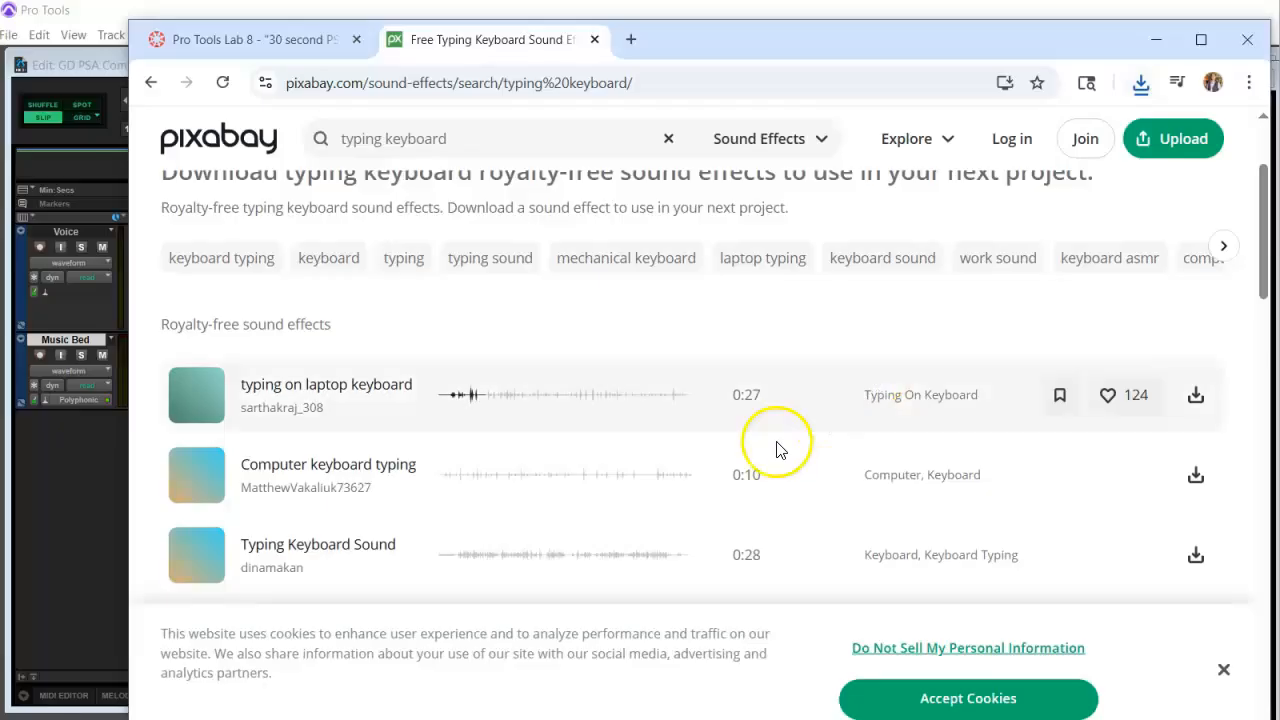
Close the Pixabay page and return to Pro Tools, moving the Edit and main windows aside to uncover the desktop
{"action": "left_click", "coordinate": [594, 39]}
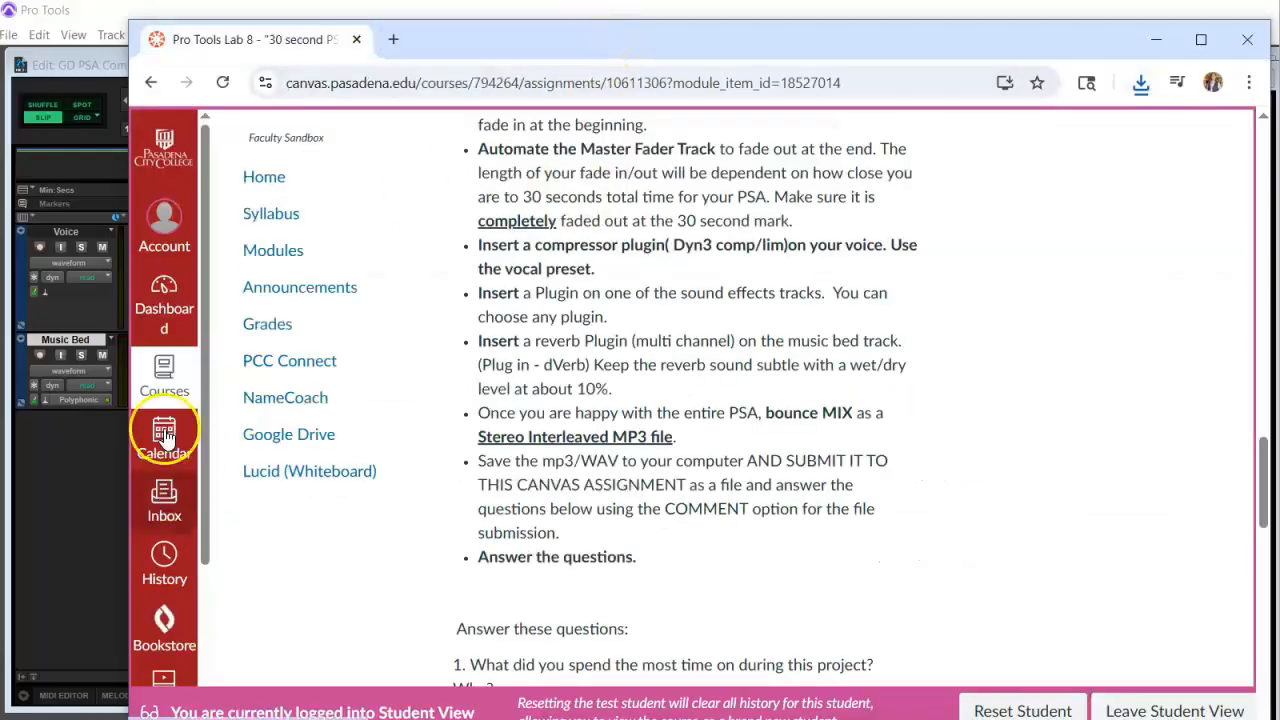
{"action": "left_click", "coordinate": [88, 432]}
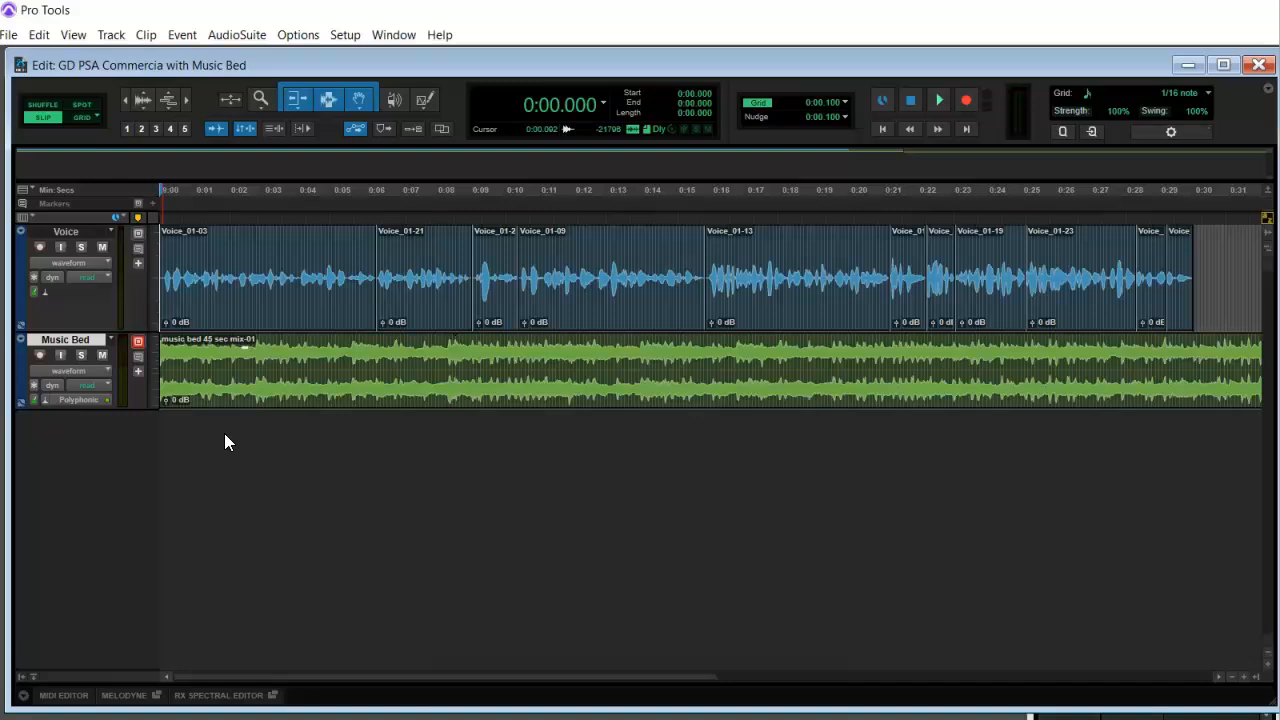
{"action": "left_click_drag", "start_coordinate": [454, 64], "coordinate": [634, 50]}
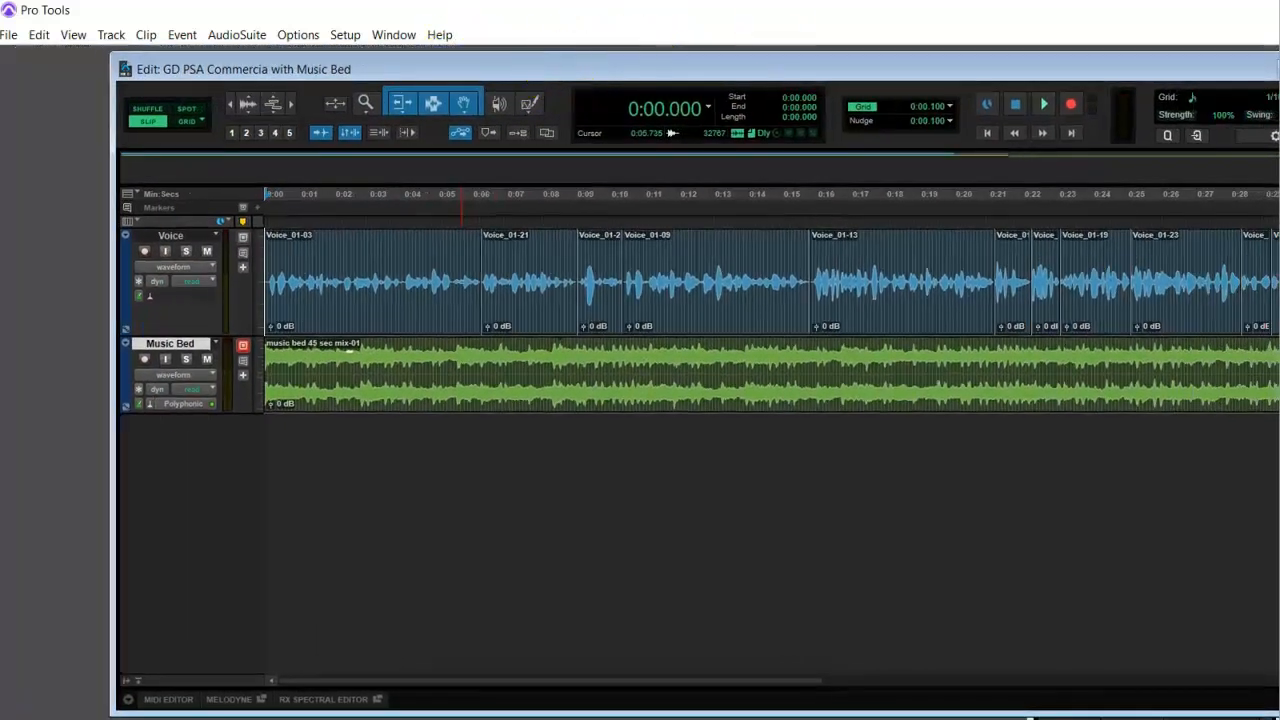
{"action": "left_click_drag", "start_coordinate": [1038, 21], "coordinate": [1249, 51]}
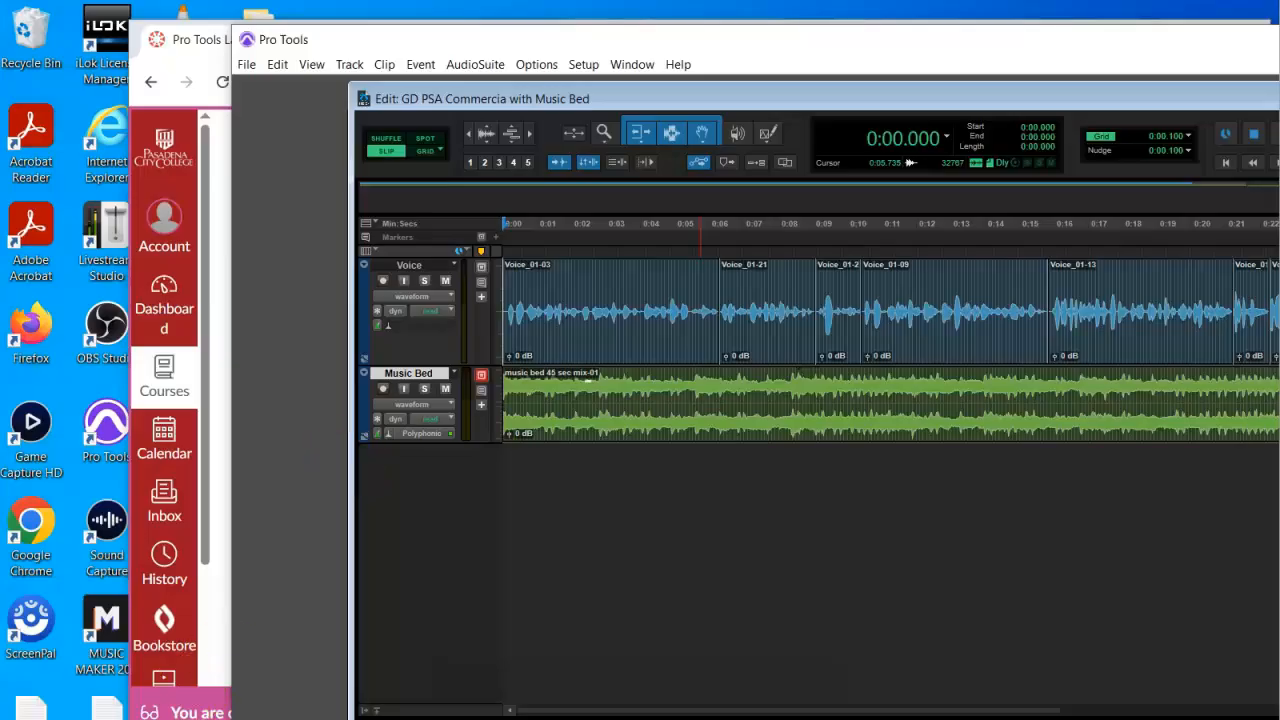
Open the Downloads folder in File Explorer and select the typing-on-laptop-keyboard-308455 MP3 file
{"action": "left_click", "coordinate": [20, 718]}
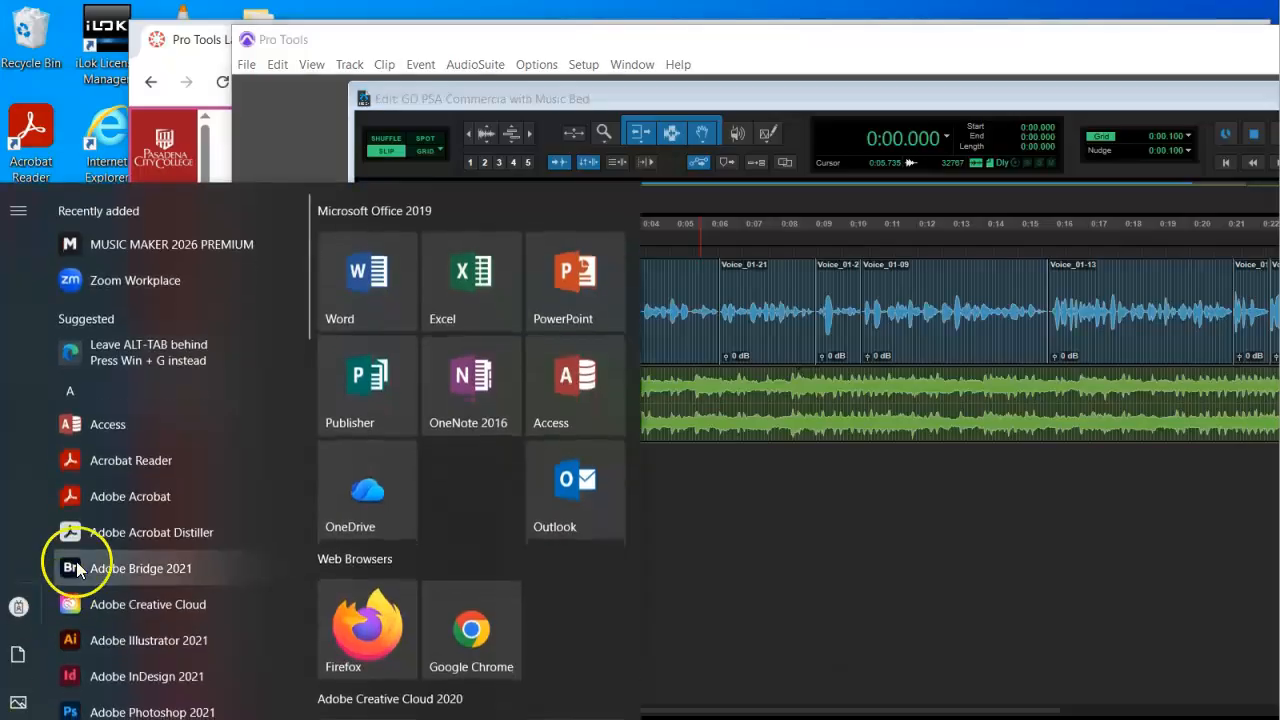
{"action": "mouse_move", "coordinate": [17, 678]}
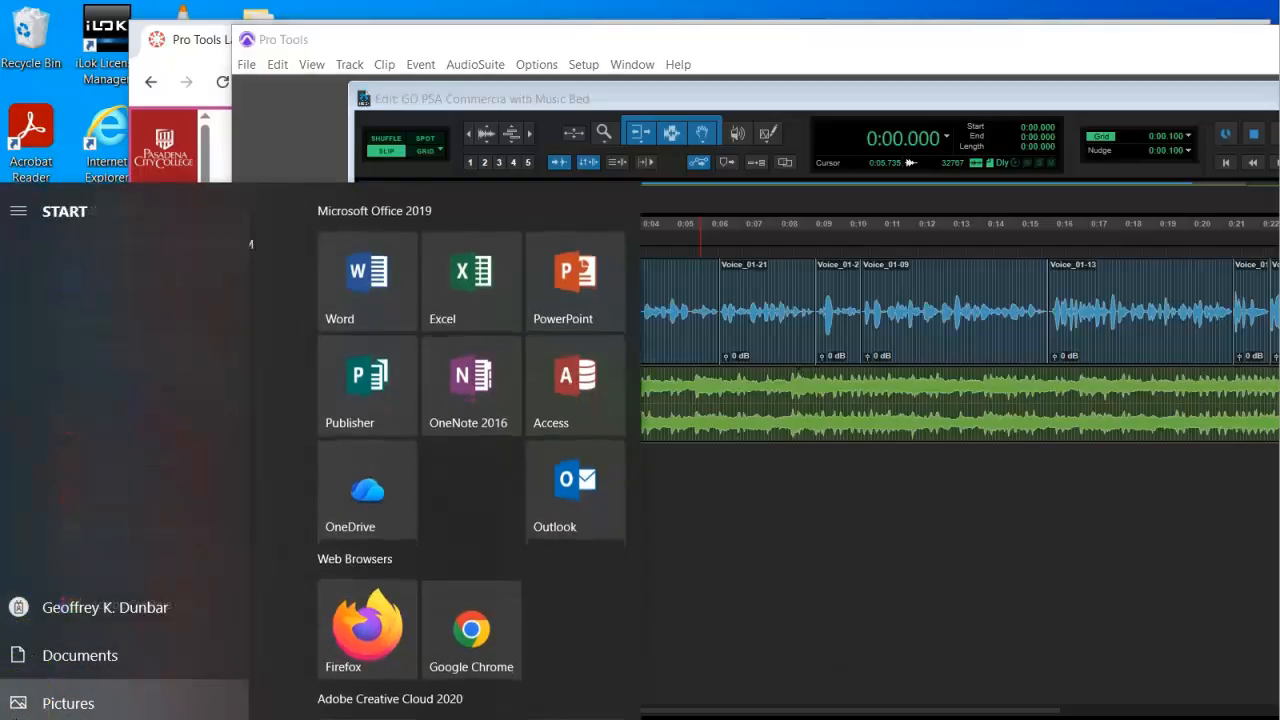
{"action": "left_click", "coordinate": [12, 657]}
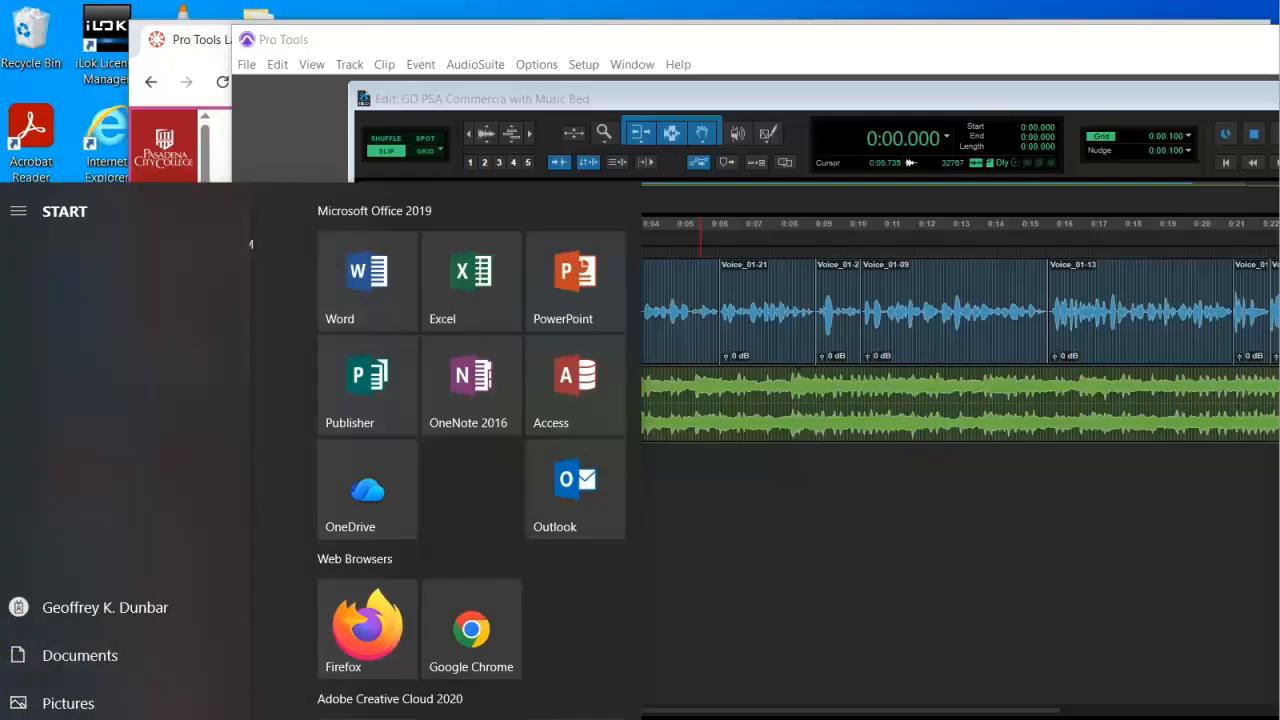
{"action": "left_click", "coordinate": [16, 662]}
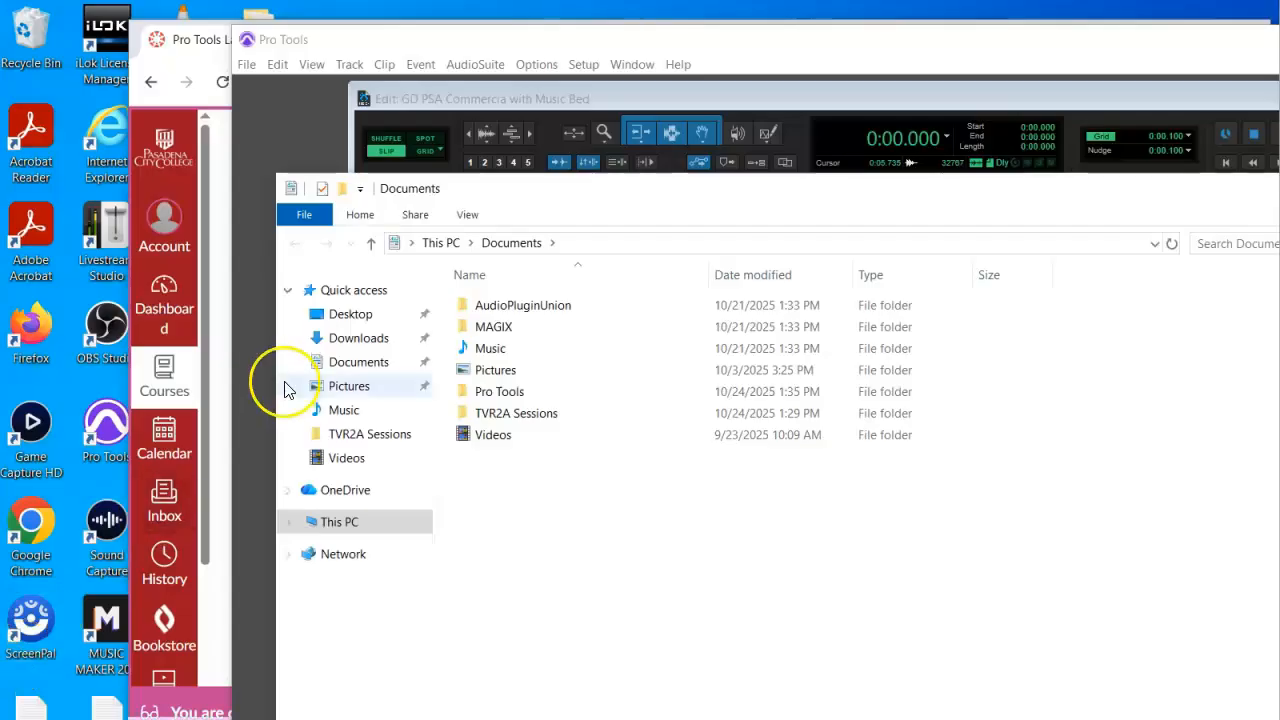
{"action": "left_click", "coordinate": [341, 340]}
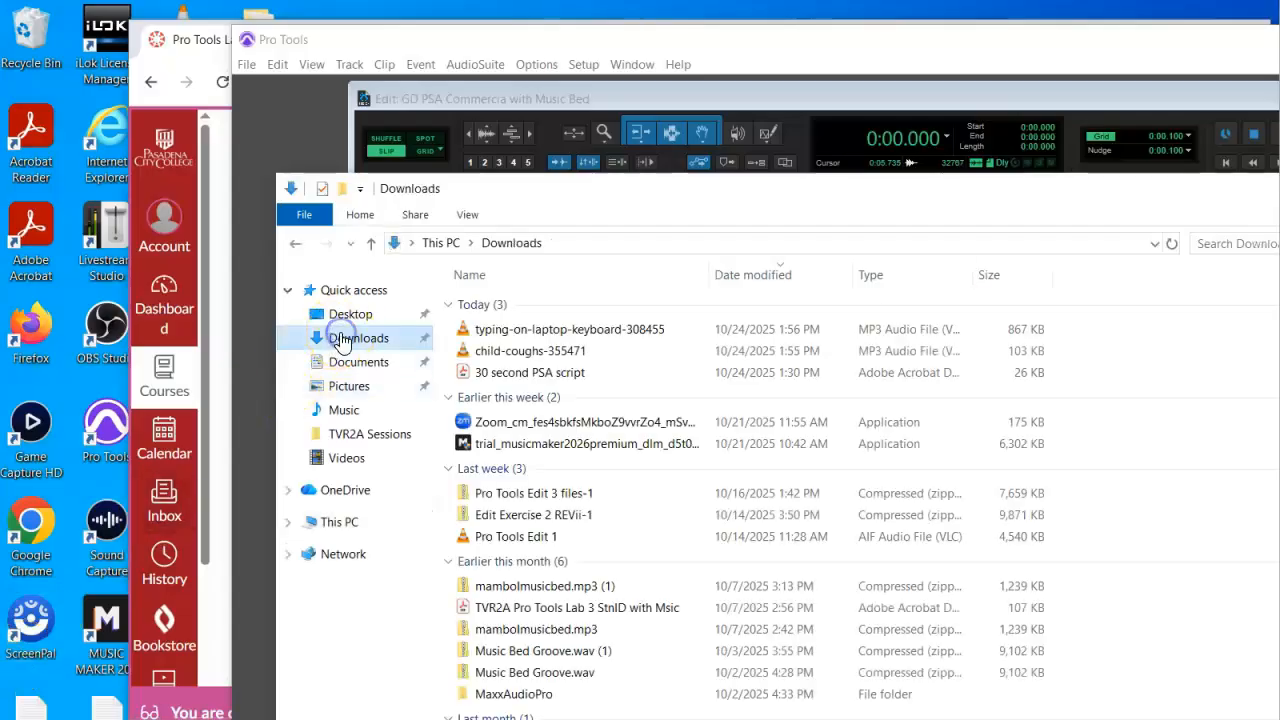
{"action": "left_click", "coordinate": [490, 330]}
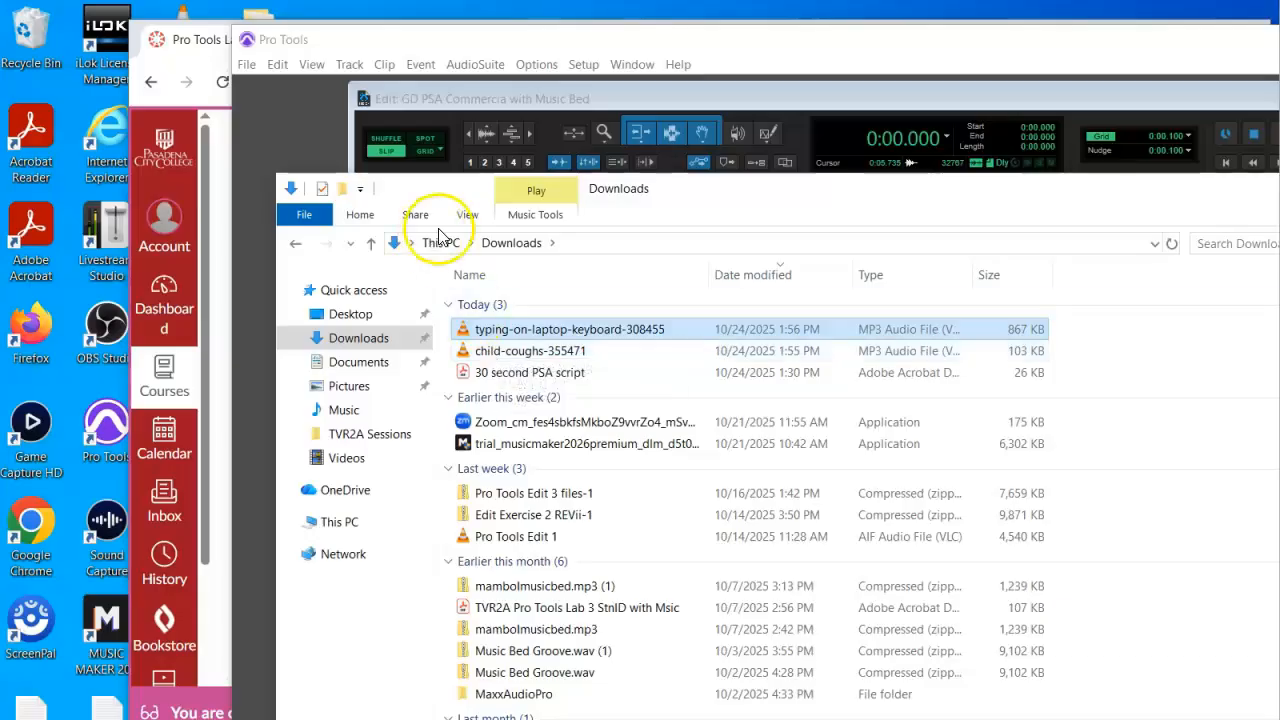
Bring the typing-on-laptop-keyboard-308455 file from Downloads into the session as a new track below Music Bed
{"action": "left_click_drag", "start_coordinate": [526, 198], "coordinate": [329, 502]}
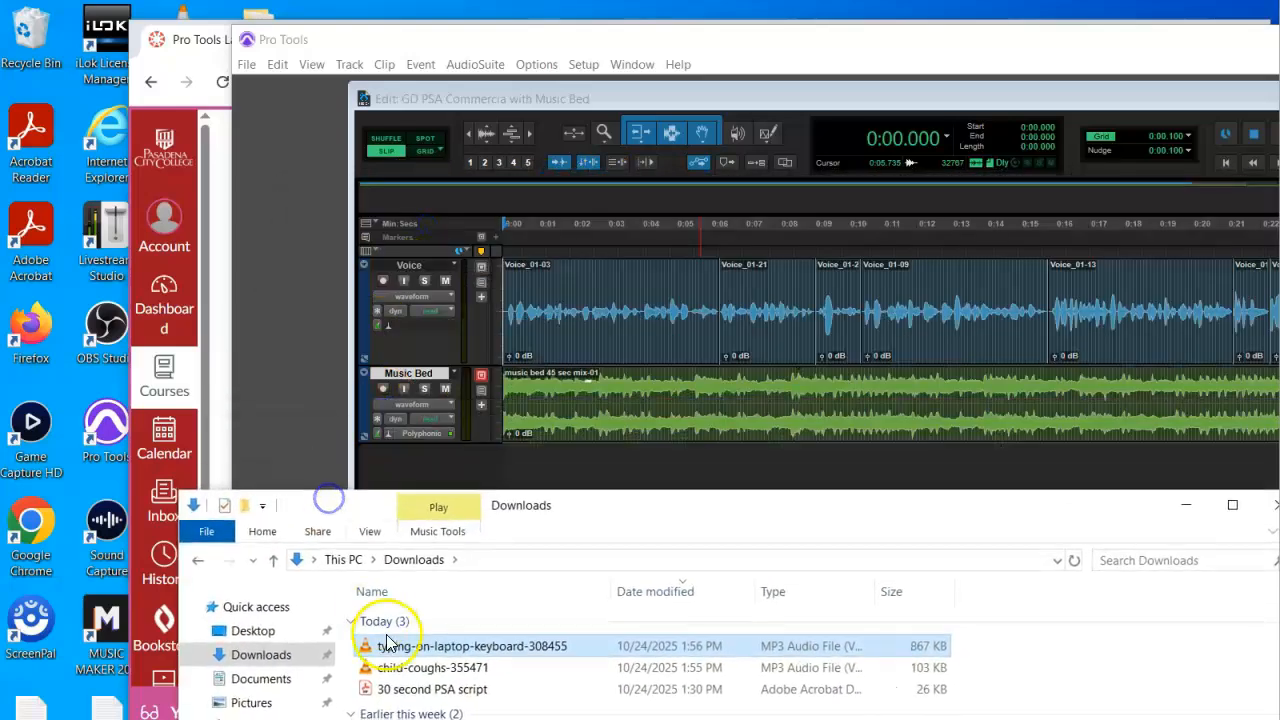
{"action": "left_click_drag", "start_coordinate": [422, 649], "coordinate": [523, 478]}
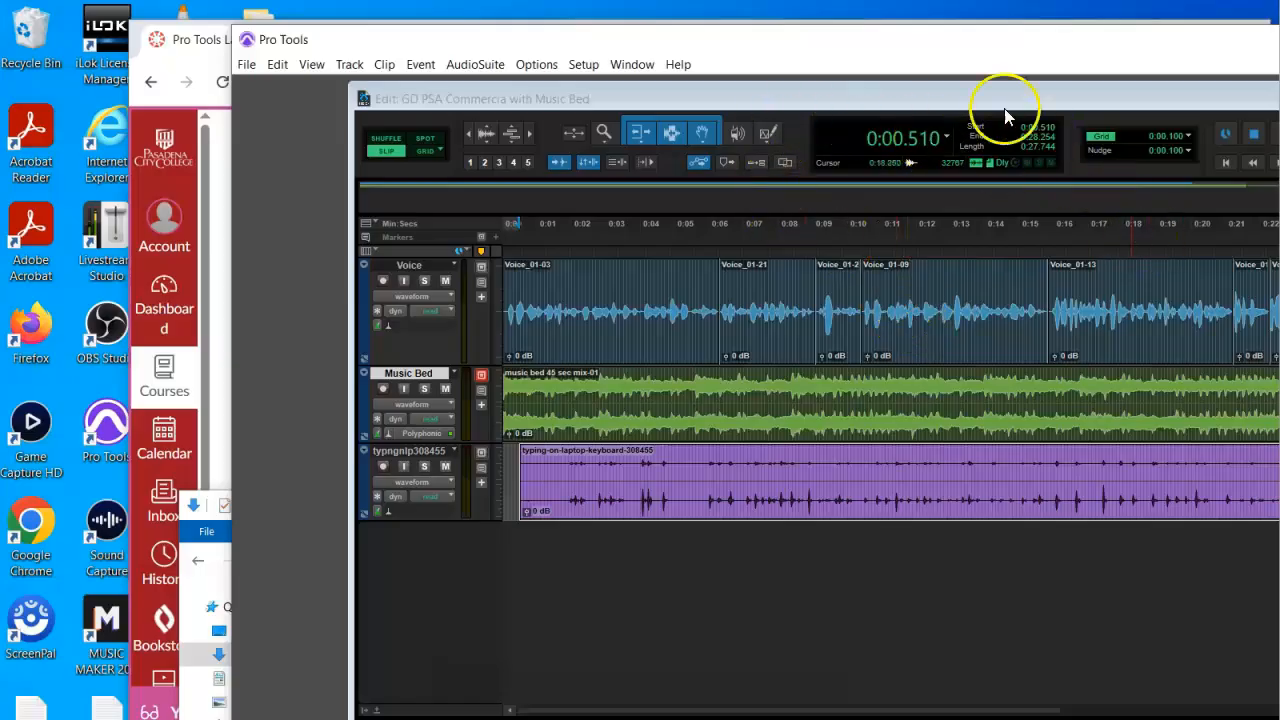
Place the child-coughs-355471 file from Downloads on the keyboard typing track at about 0:21.7
{"action": "left_click_drag", "start_coordinate": [970, 47], "coordinate": [1031, 23]}
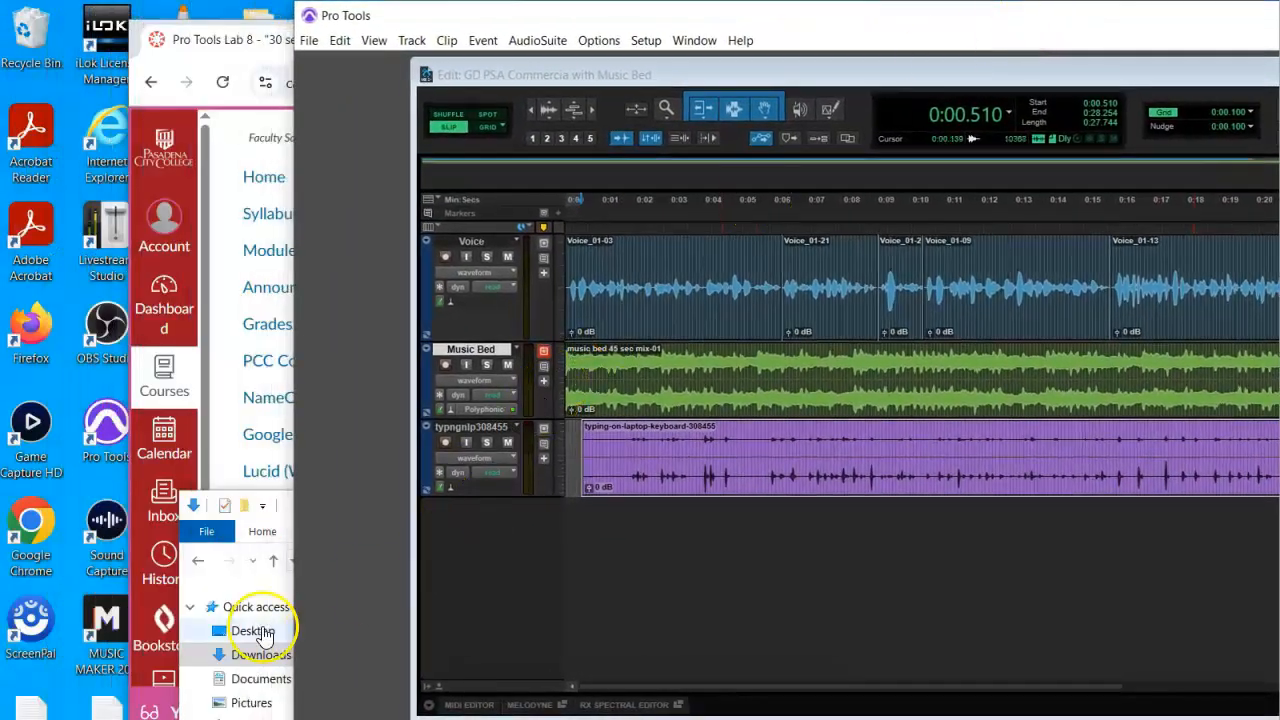
{"action": "left_click", "coordinate": [252, 632]}
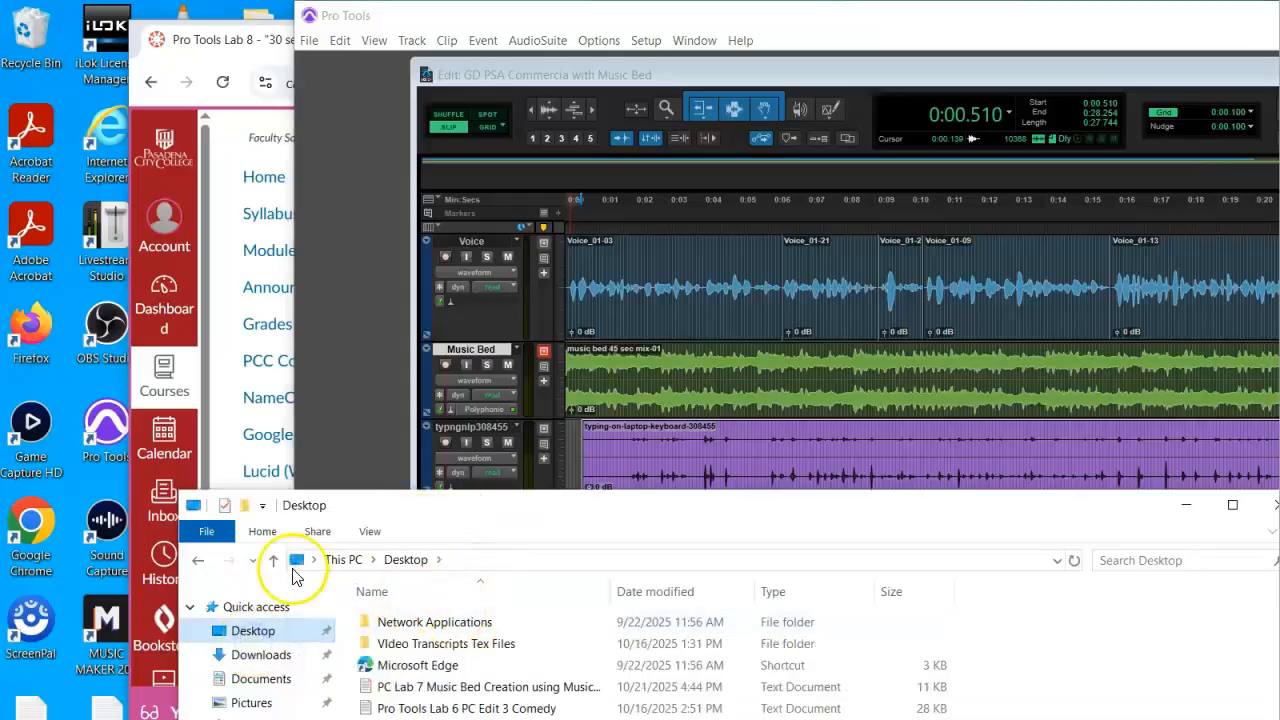
{"action": "left_click_drag", "start_coordinate": [420, 510], "coordinate": [394, 451]}
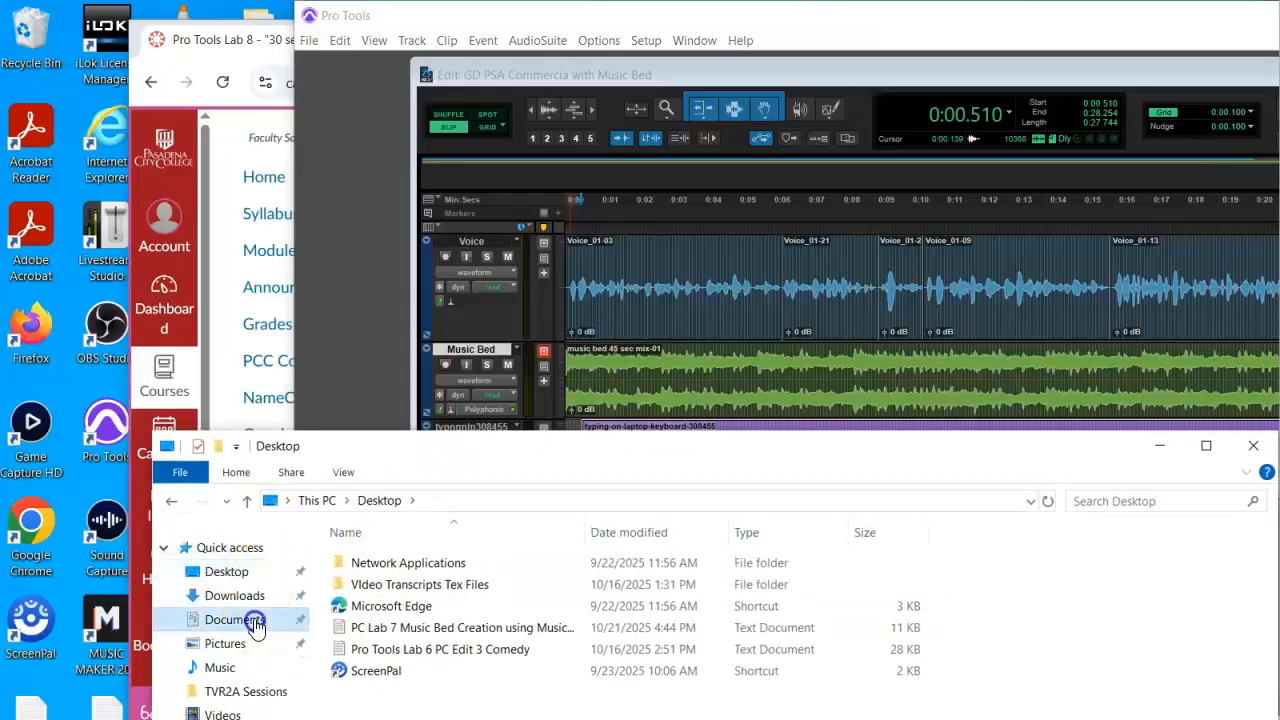
{"action": "left_click", "coordinate": [250, 619]}
{"action": "left_click", "coordinate": [240, 595]}
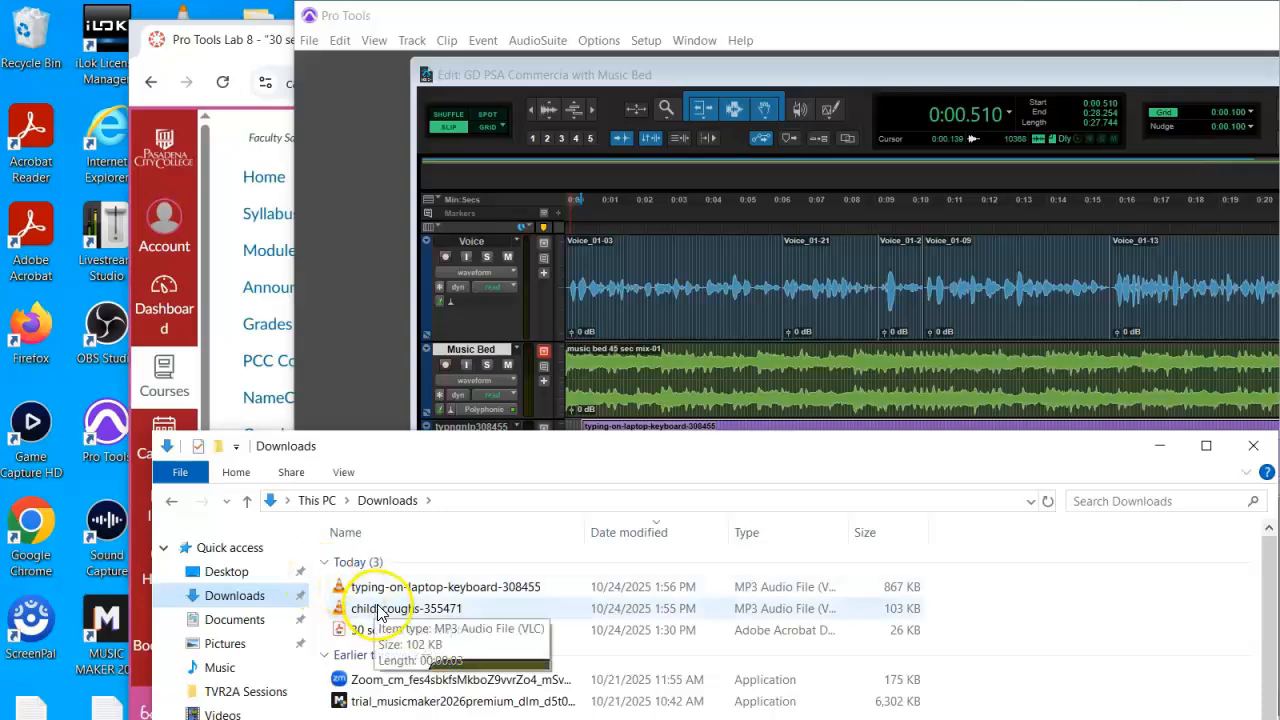
{"action": "left_click_drag", "start_coordinate": [440, 459], "coordinate": [317, 341]}
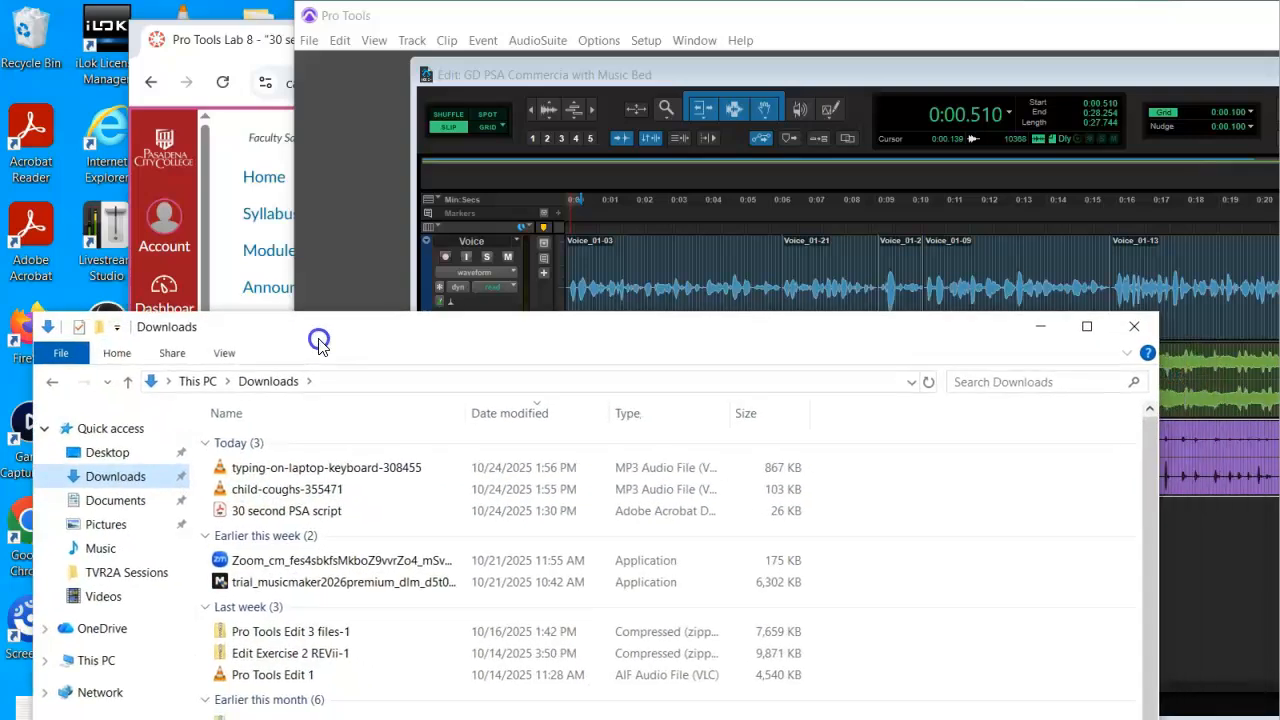
{"action": "left_click_drag", "start_coordinate": [275, 497], "coordinate": [1220, 512]}
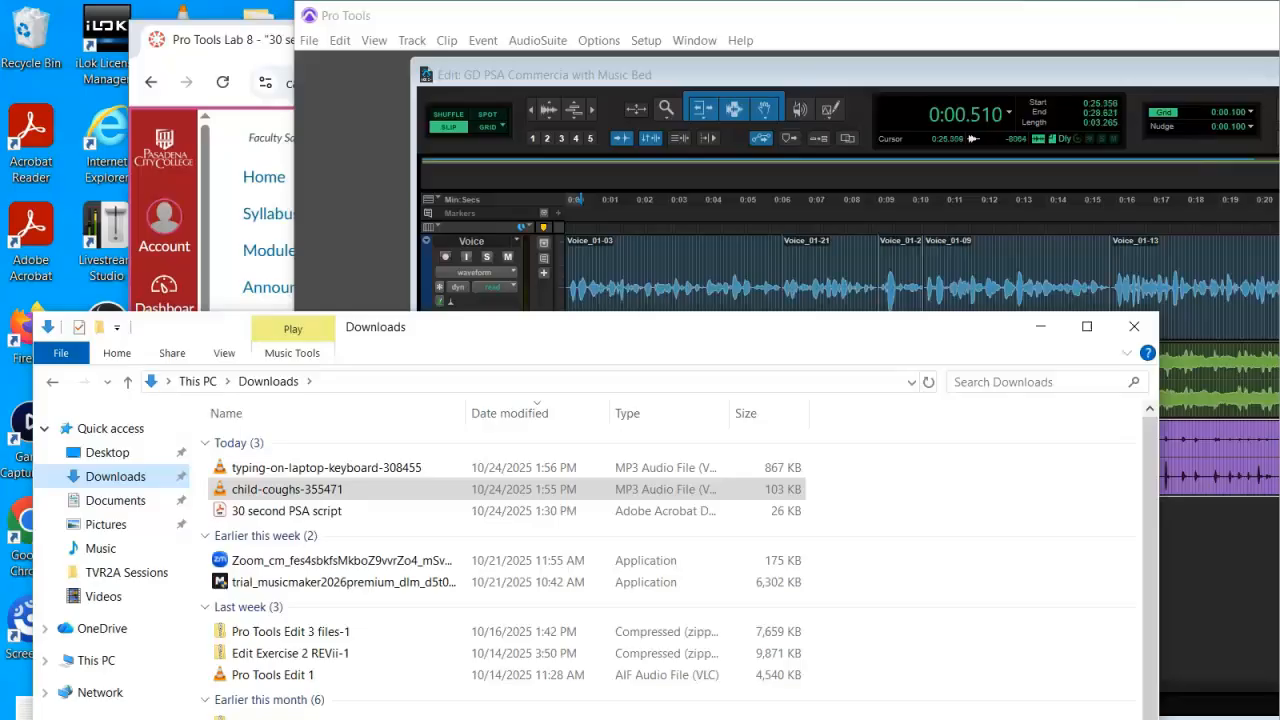
{"action": "left_click_drag", "start_coordinate": [1279, 512], "coordinate": [1277, 512]}
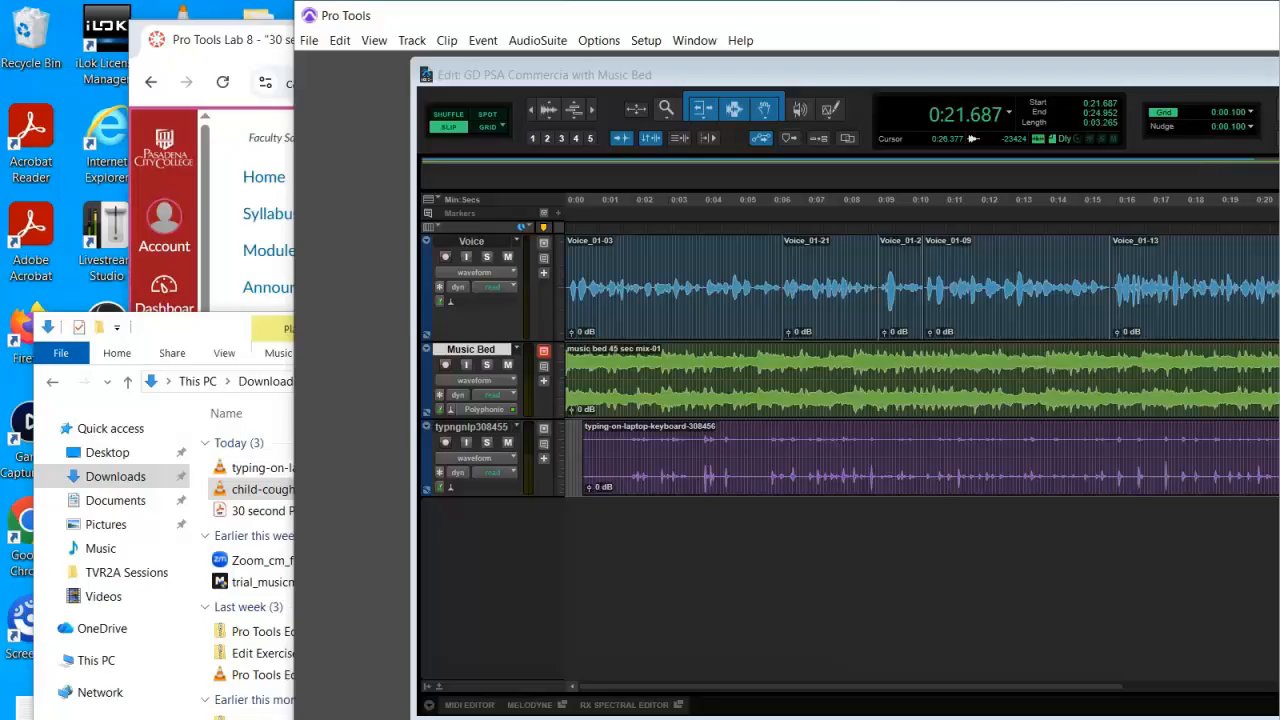
{"action": "left_click", "coordinate": [1279, 318]}
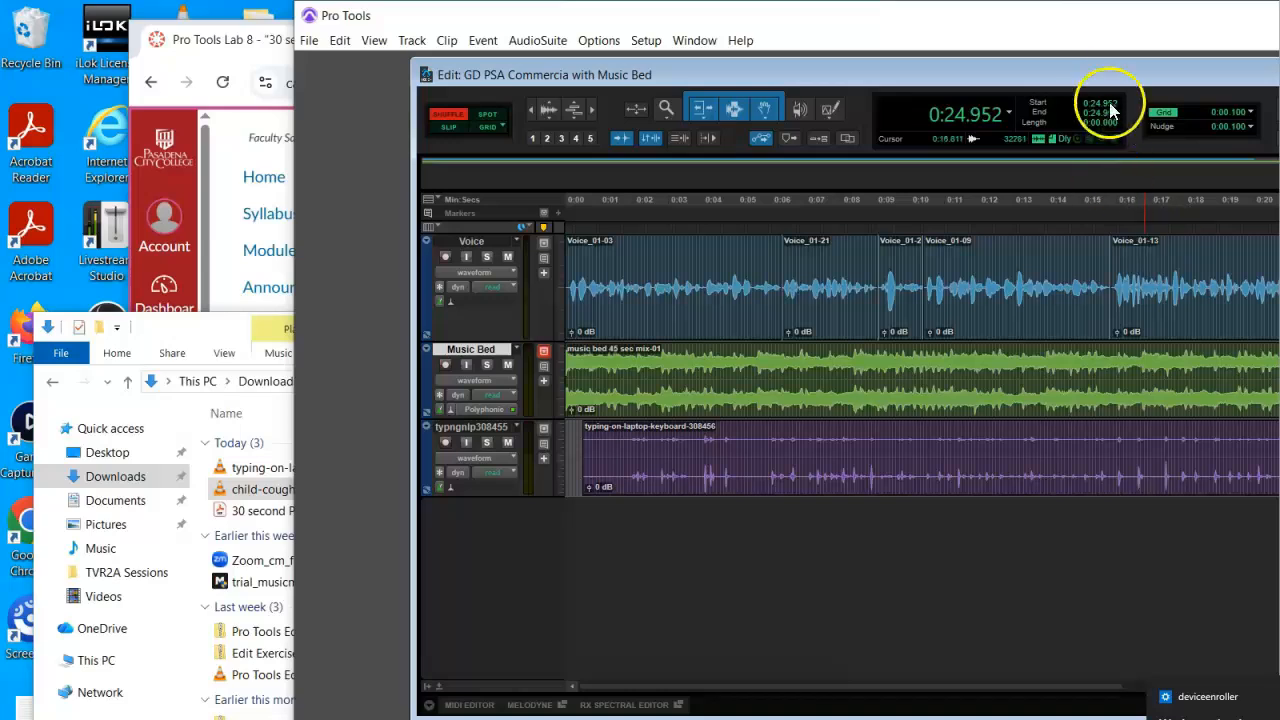
Maximize the Pro Tools window and move the child-coughs clip ahead of the typing clip in Shuffle mode
{"action": "left_click_drag", "start_coordinate": [1089, 70], "coordinate": [980, 46]}
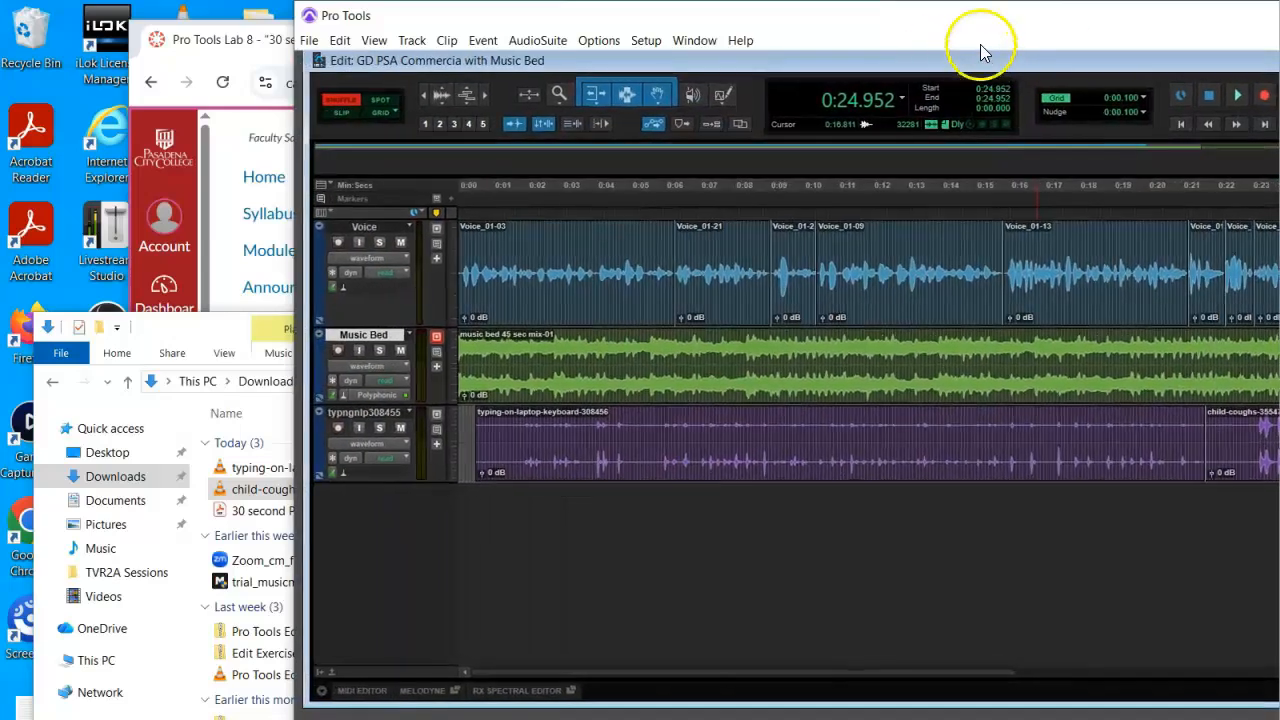
{"action": "double_click", "coordinate": [968, 20]}
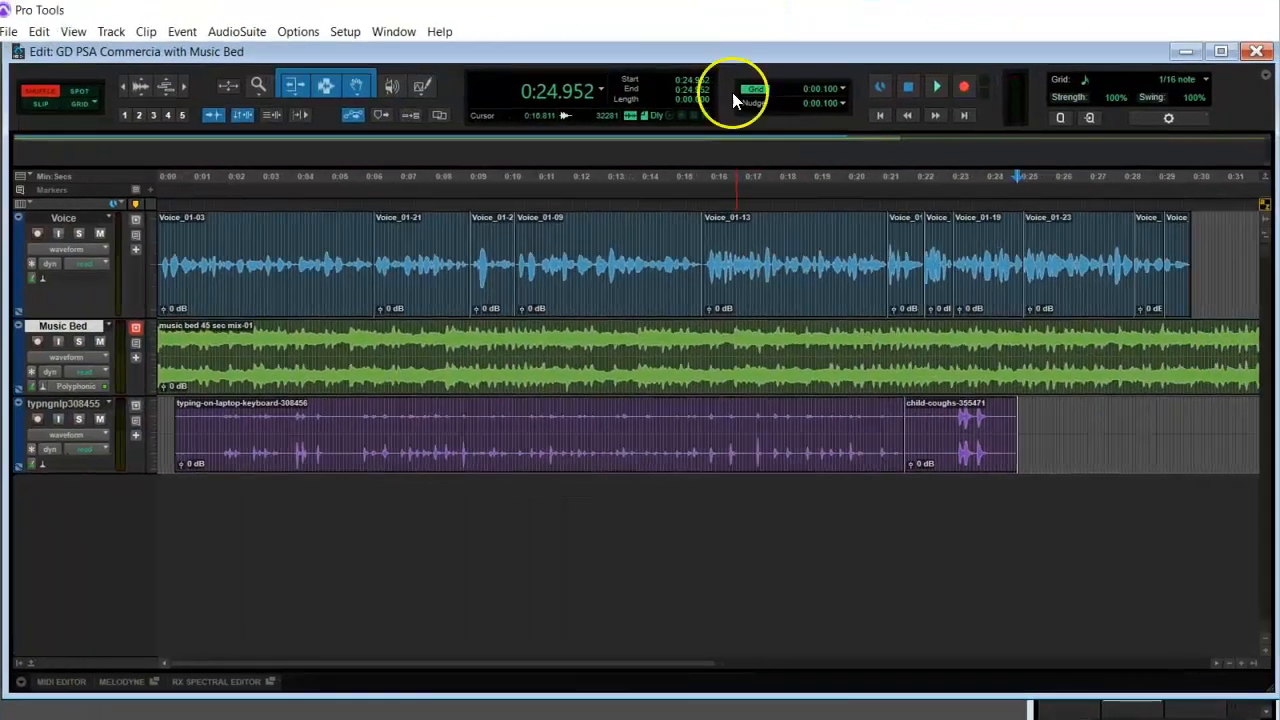
{"action": "left_click_drag", "start_coordinate": [971, 451], "coordinate": [268, 441]}
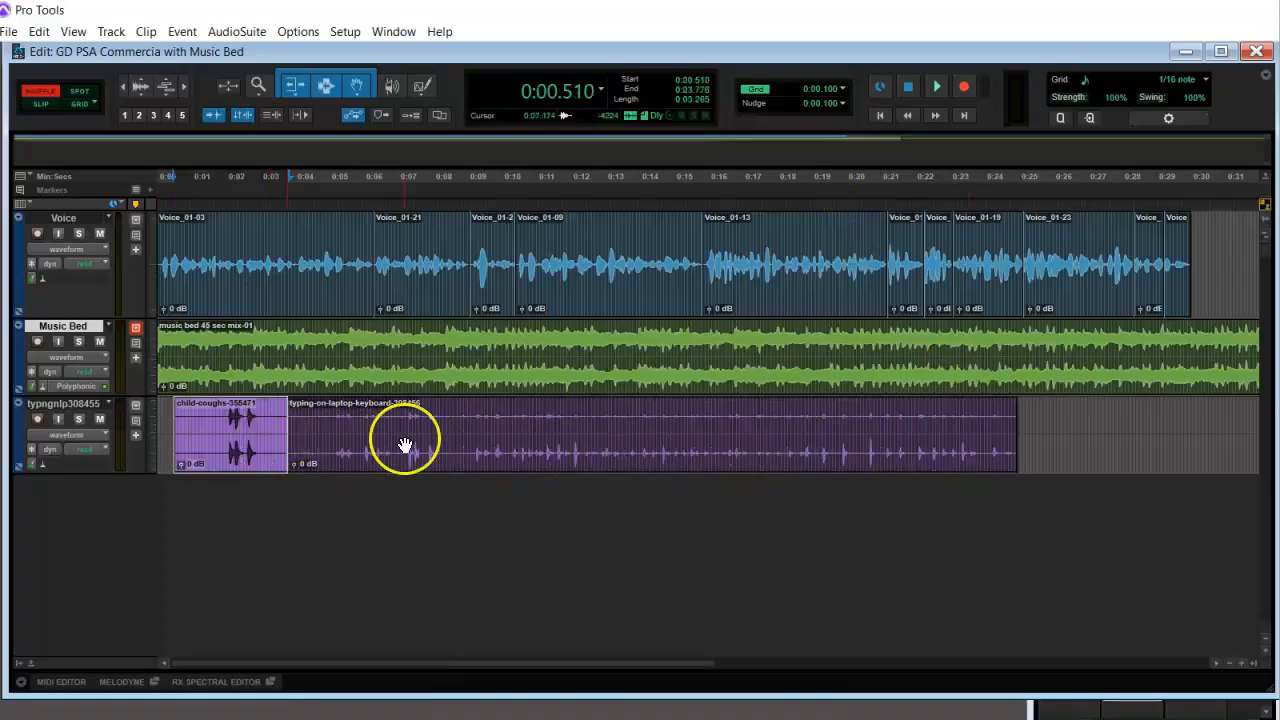
{"action": "left_click", "coordinate": [1176, 408]}
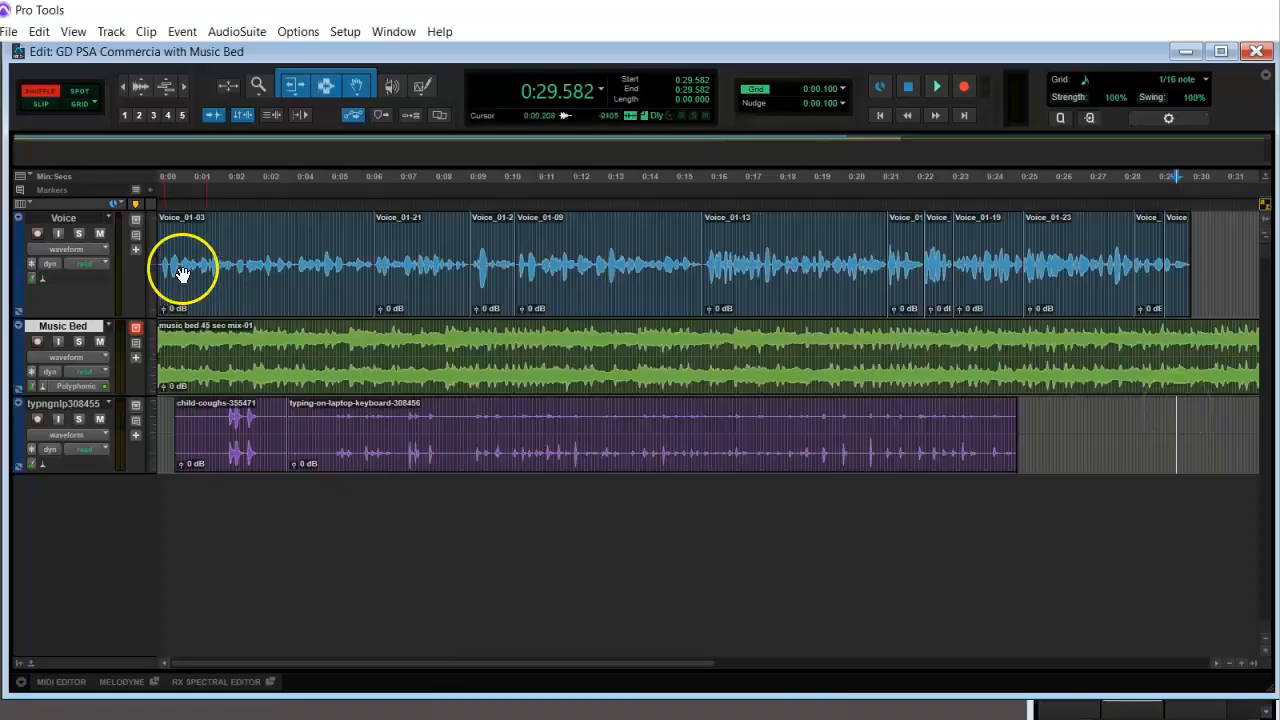
In Slip mode, trim the child-coughs clip to start at about 0:01.4 and the typing clip to start at about 0:25
{"action": "left_click", "coordinate": [42, 104]}
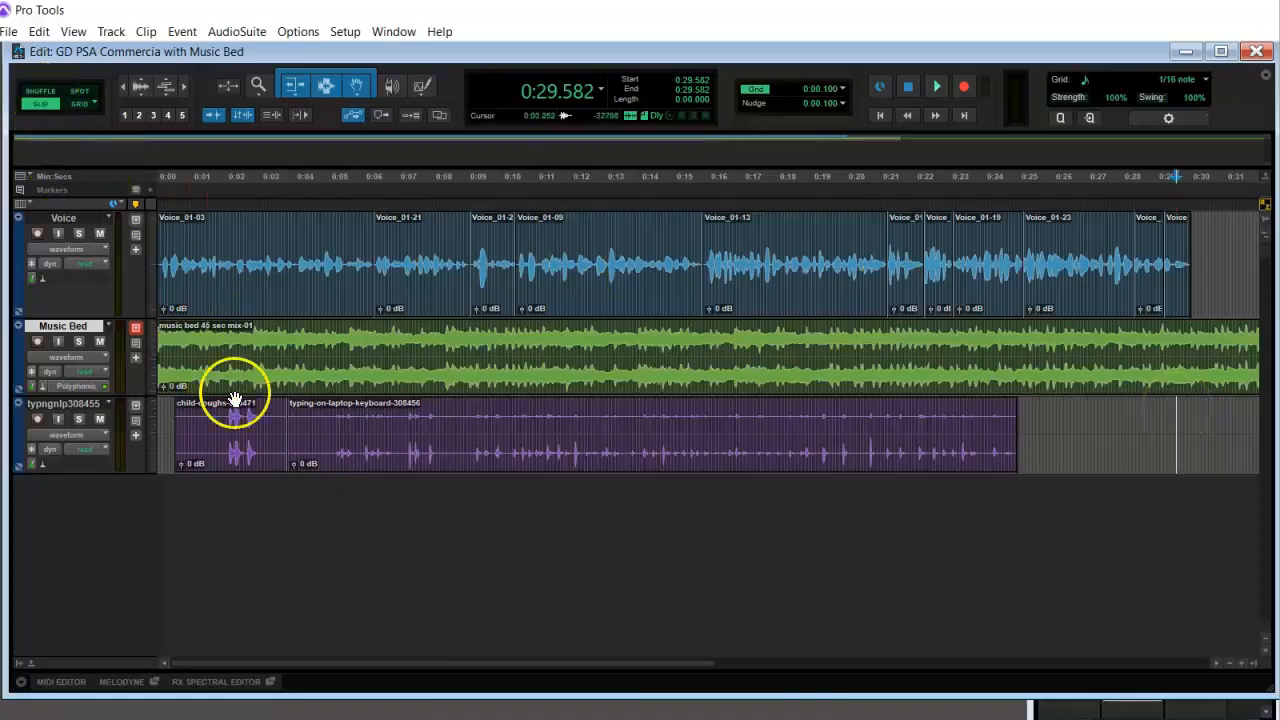
{"action": "left_click", "coordinate": [240, 443]}
{"action": "left_click_drag", "start_coordinate": [227, 452], "coordinate": [330, 434]}
{"action": "left_click_drag", "start_coordinate": [1014, 425], "coordinate": [1172, 443]}
Play the opening from the start and lower the child-coughs clip gain to -5.6 dB
{"action": "left_click", "coordinate": [446, 432]}
{"action": "key", "text": "space"}
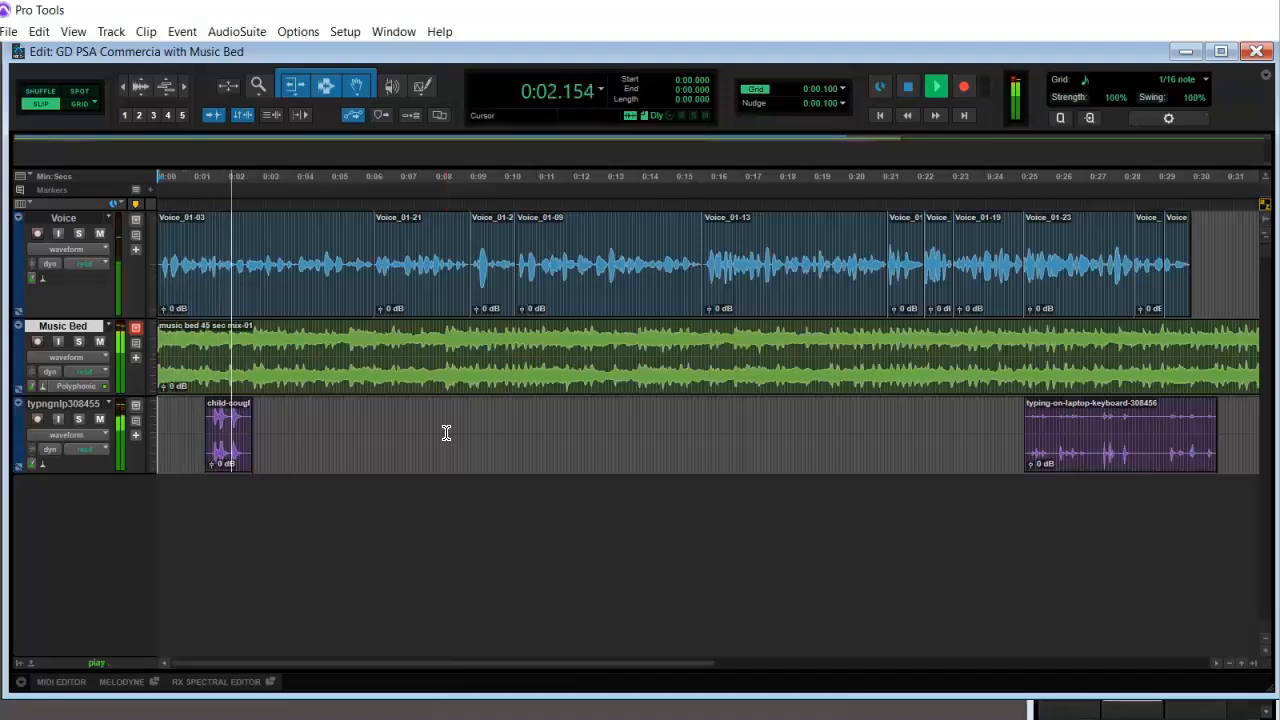
{"action": "key", "text": "space"}
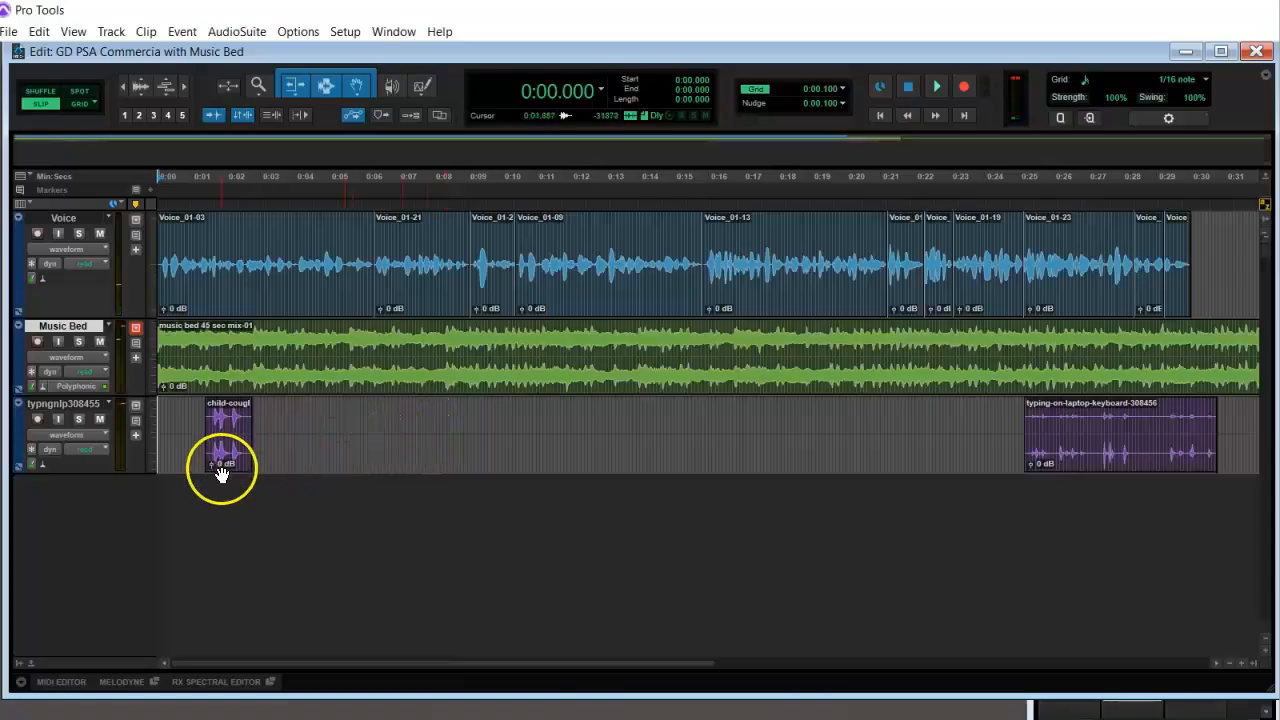
{"action": "left_click_drag", "start_coordinate": [210, 462], "coordinate": [208, 466]}
{"action": "left_click", "coordinate": [253, 428]}
{"action": "left_click", "coordinate": [197, 420]}
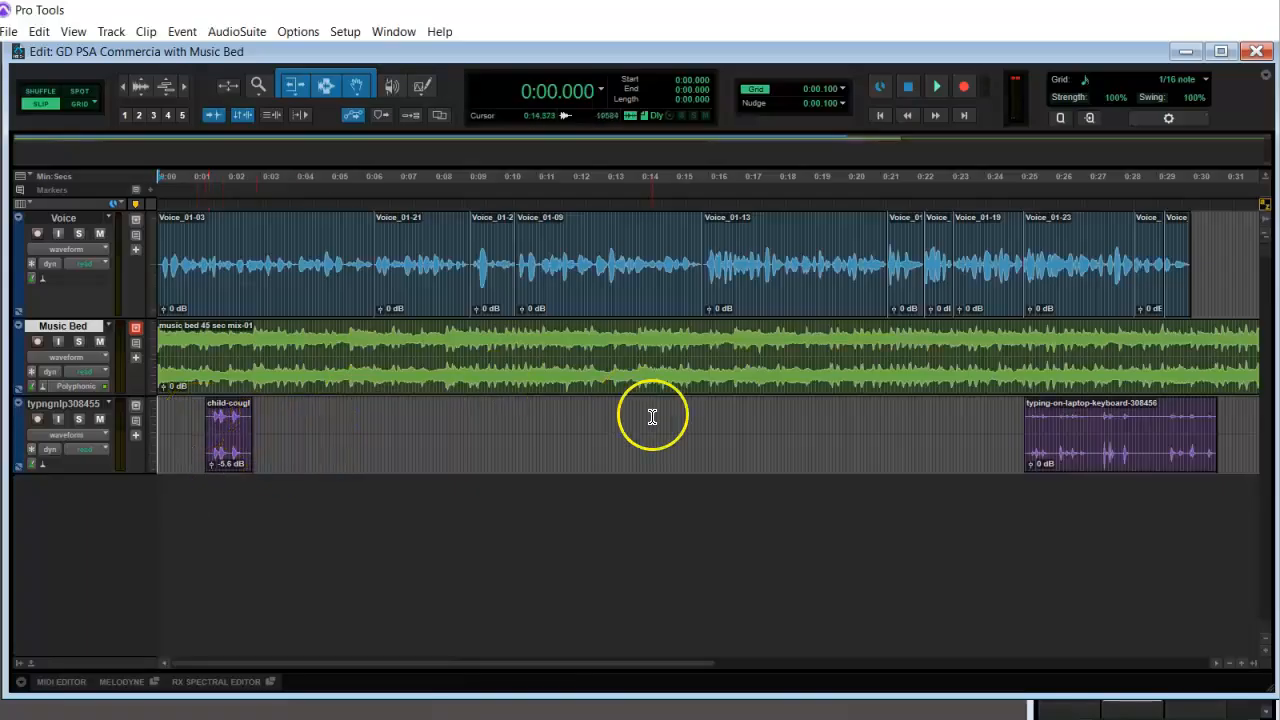
Play the ending from about 0:24.5 and shift the typing clip to start at about 0:27.5
{"action": "key", "text": "space"}
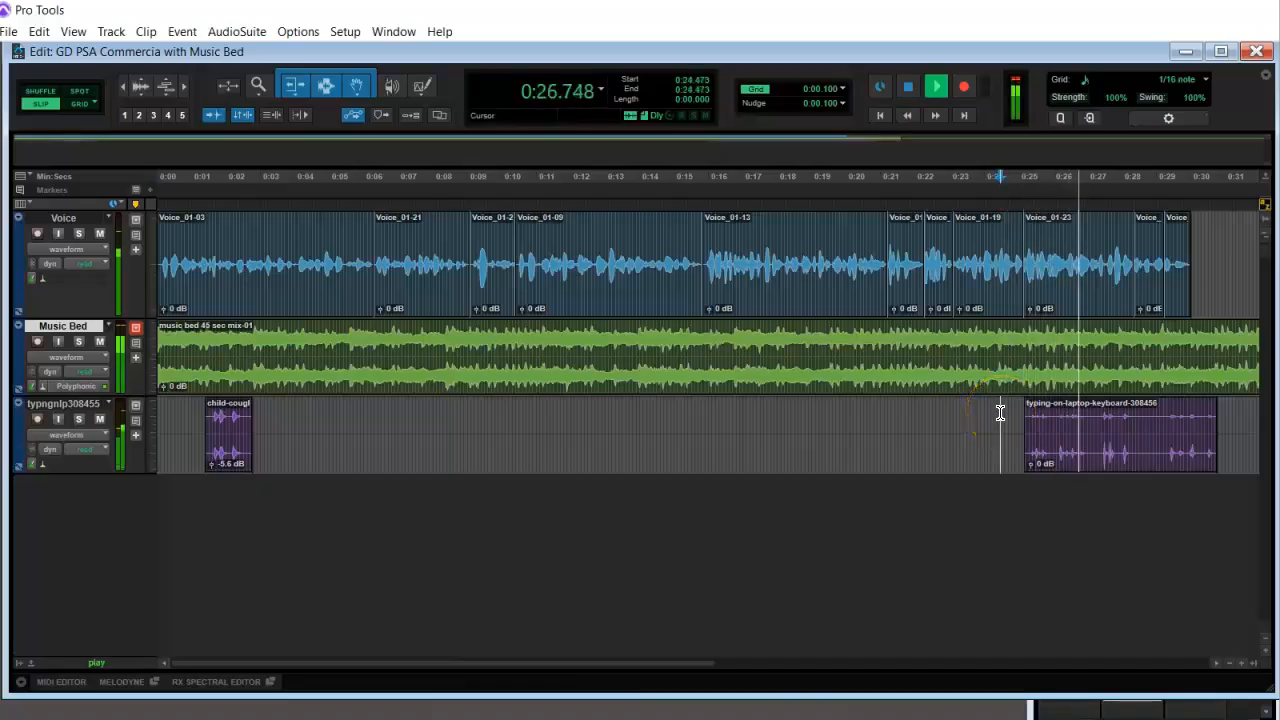
{"action": "left_click_drag", "start_coordinate": [1091, 449], "coordinate": [1172, 449]}
{"action": "left_click", "coordinate": [1077, 420]}
{"action": "key", "text": "space"}
{"action": "key", "text": "space"}
Mute the Music Bed track and play the ending to hear the typing effect against the voice
{"action": "left_click", "coordinate": [99, 343]}
{"action": "key", "text": "space"}
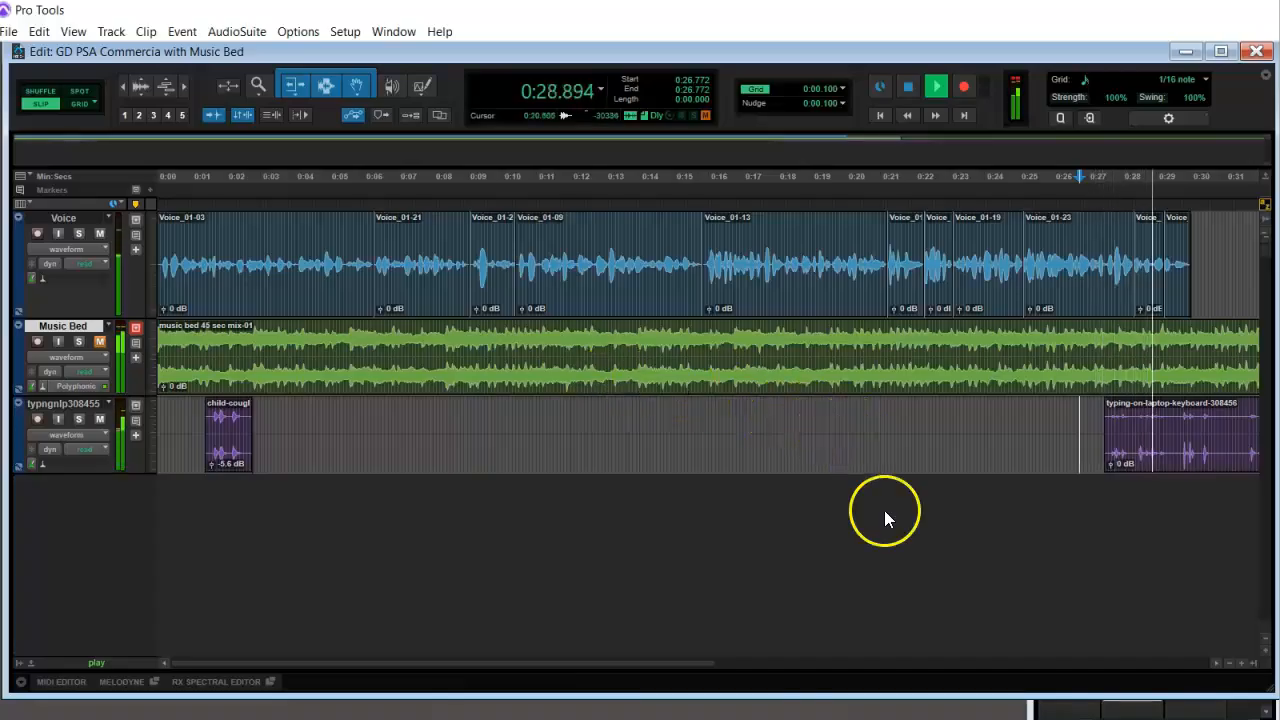
{"action": "key", "text": "space"}
Shift the typing clip earlier to start at about 0:26.7 and play the ending to check its timing
{"action": "left_click", "coordinate": [1138, 455]}
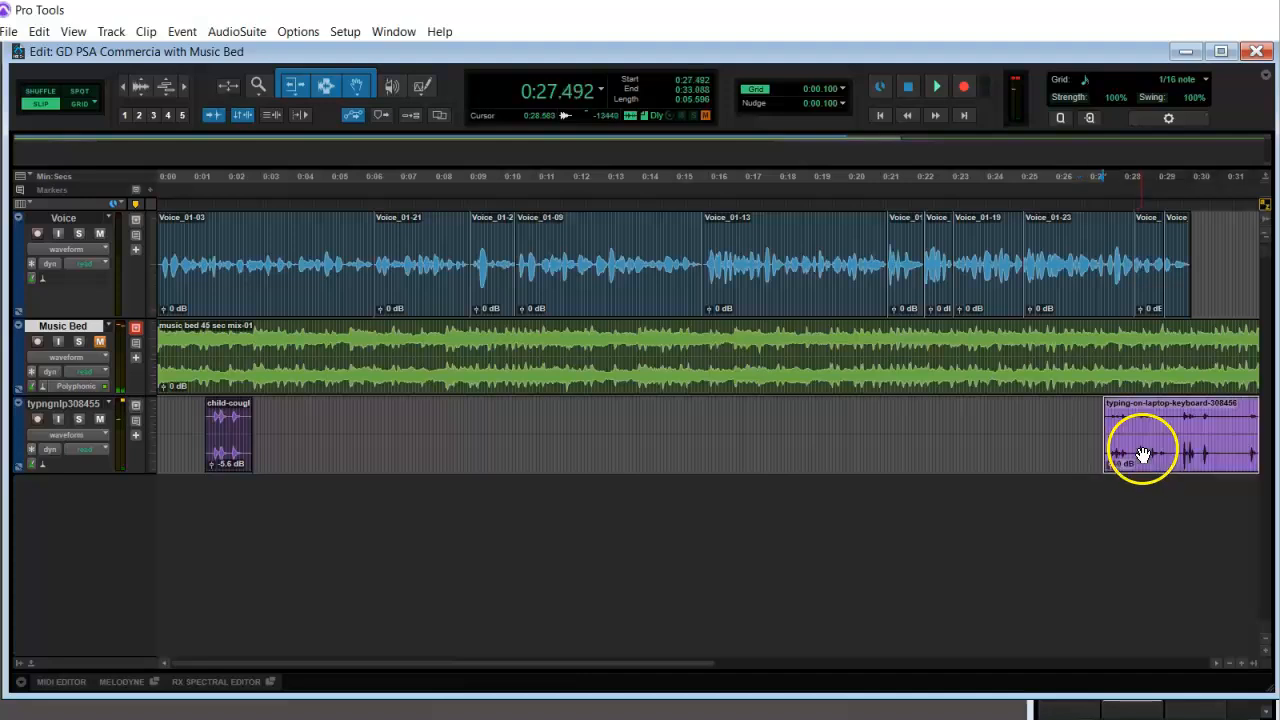
{"action": "left_click_drag", "start_coordinate": [1135, 455], "coordinate": [1134, 455]}
{"action": "left_click", "coordinate": [1074, 425]}
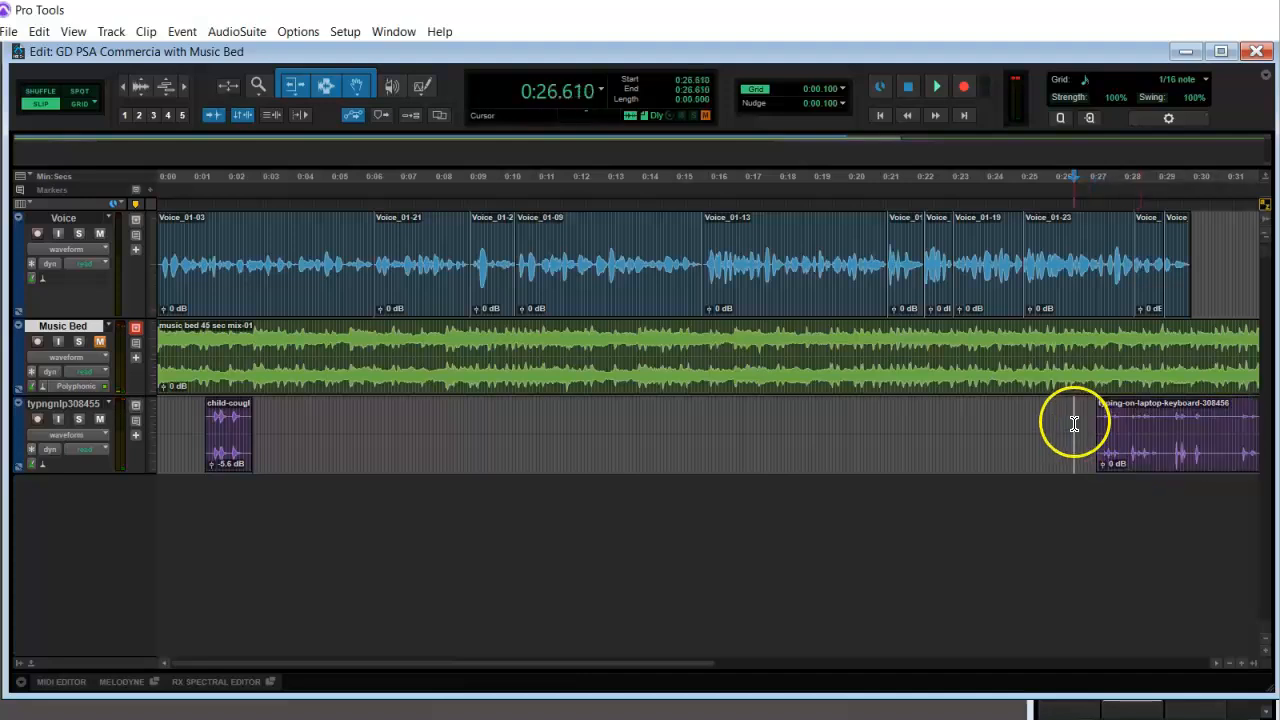
{"action": "key", "text": "space"}
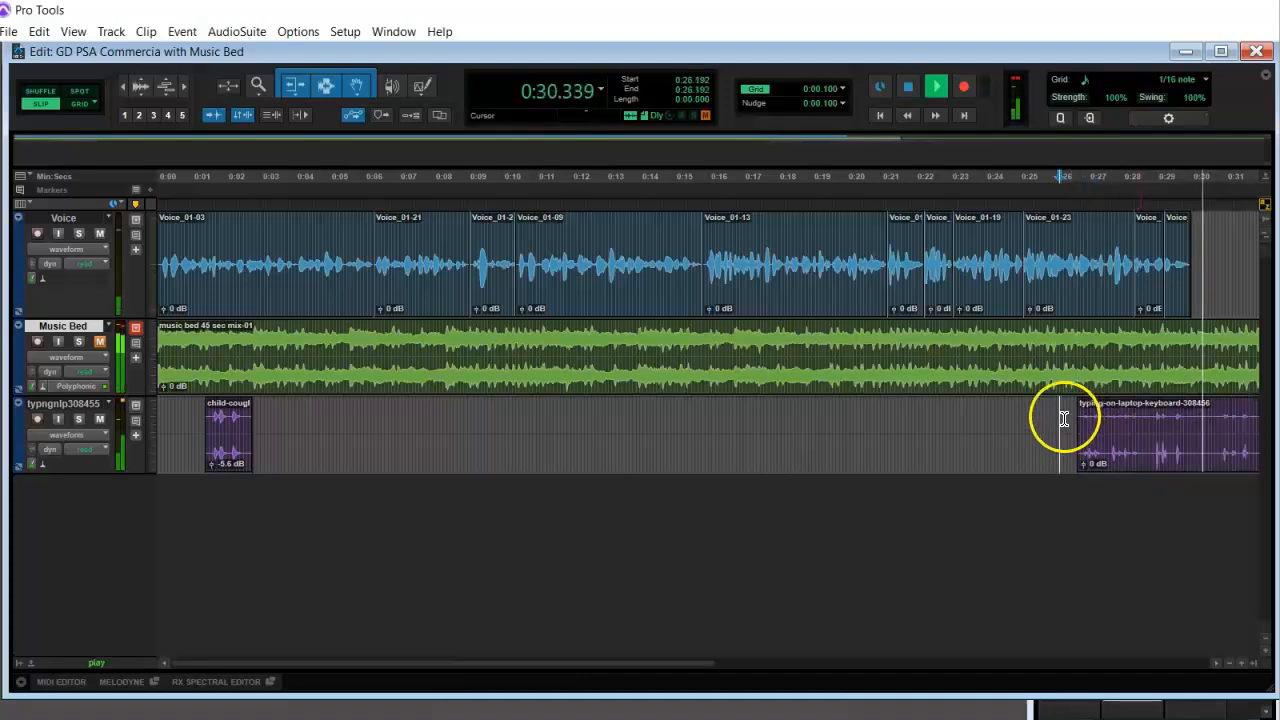
{"action": "key", "text": "space"}
Split the typing clip at about 0:30, delete the remainder, and trim its end to about 0:29.9
{"action": "left_click", "coordinate": [1194, 428]}
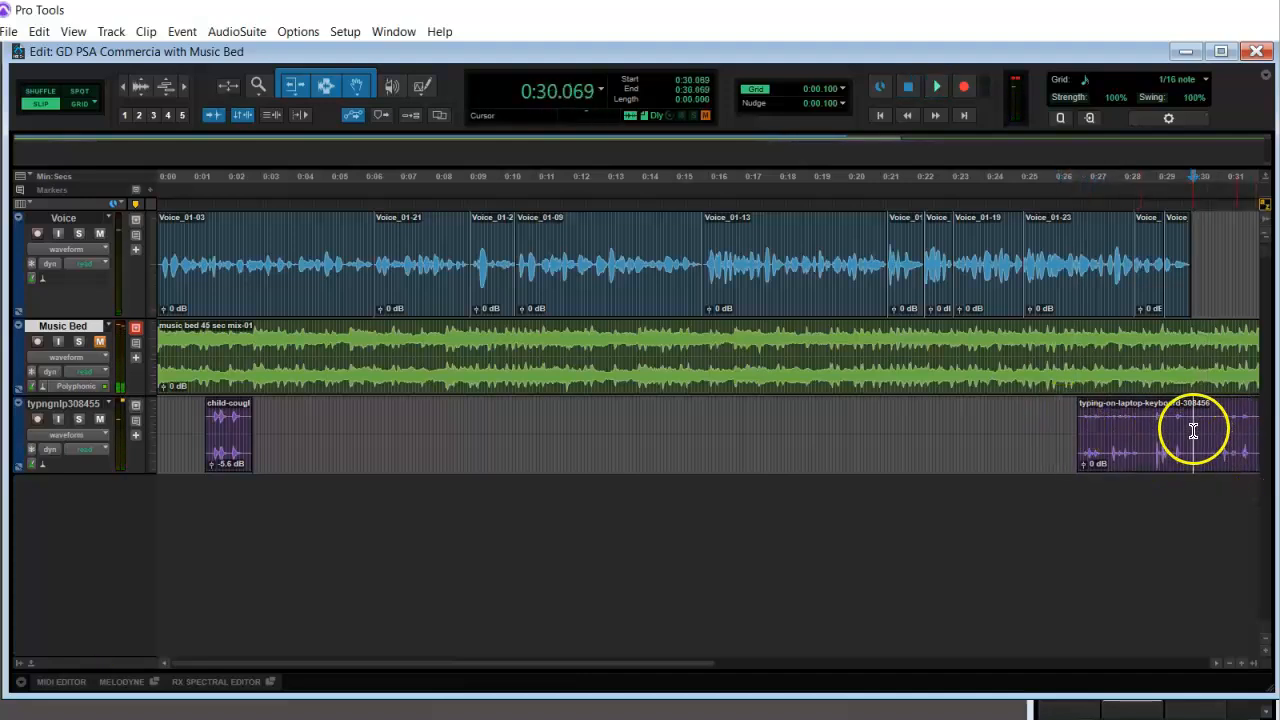
{"action": "key", "text": "ctrl+e"}
{"action": "left_click", "coordinate": [1236, 460]}
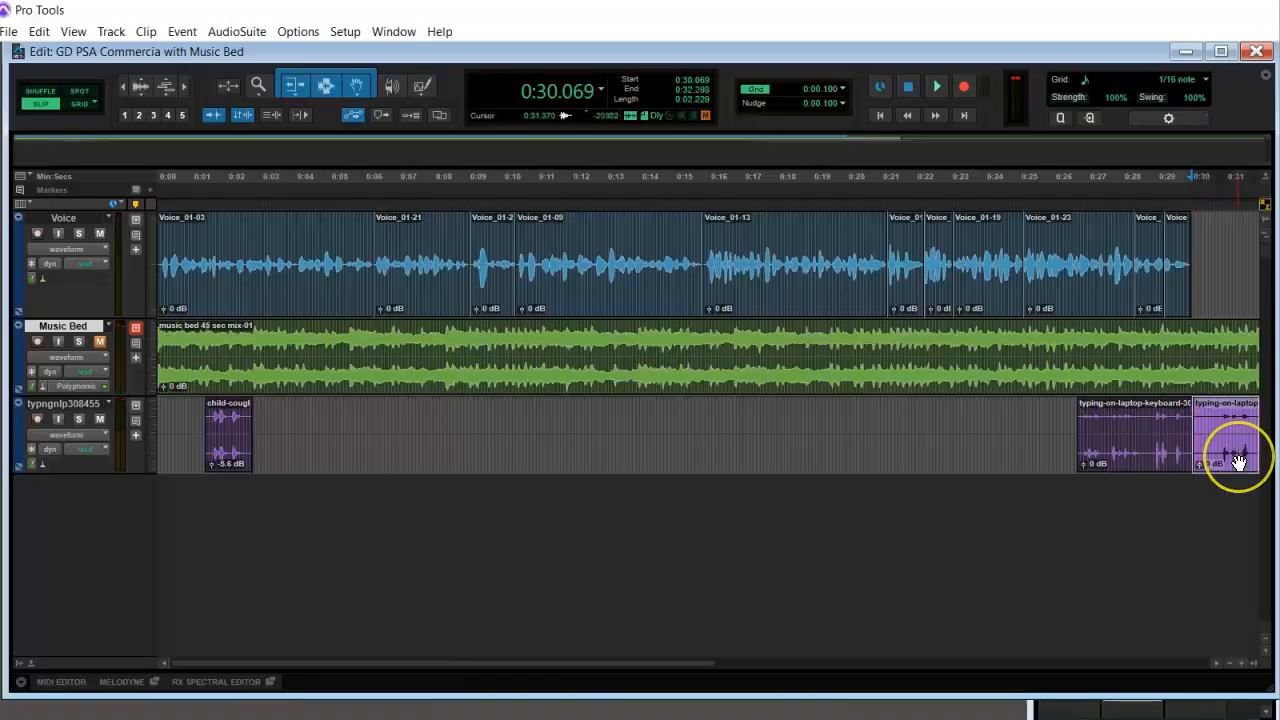
{"action": "key", "text": "Delete"}
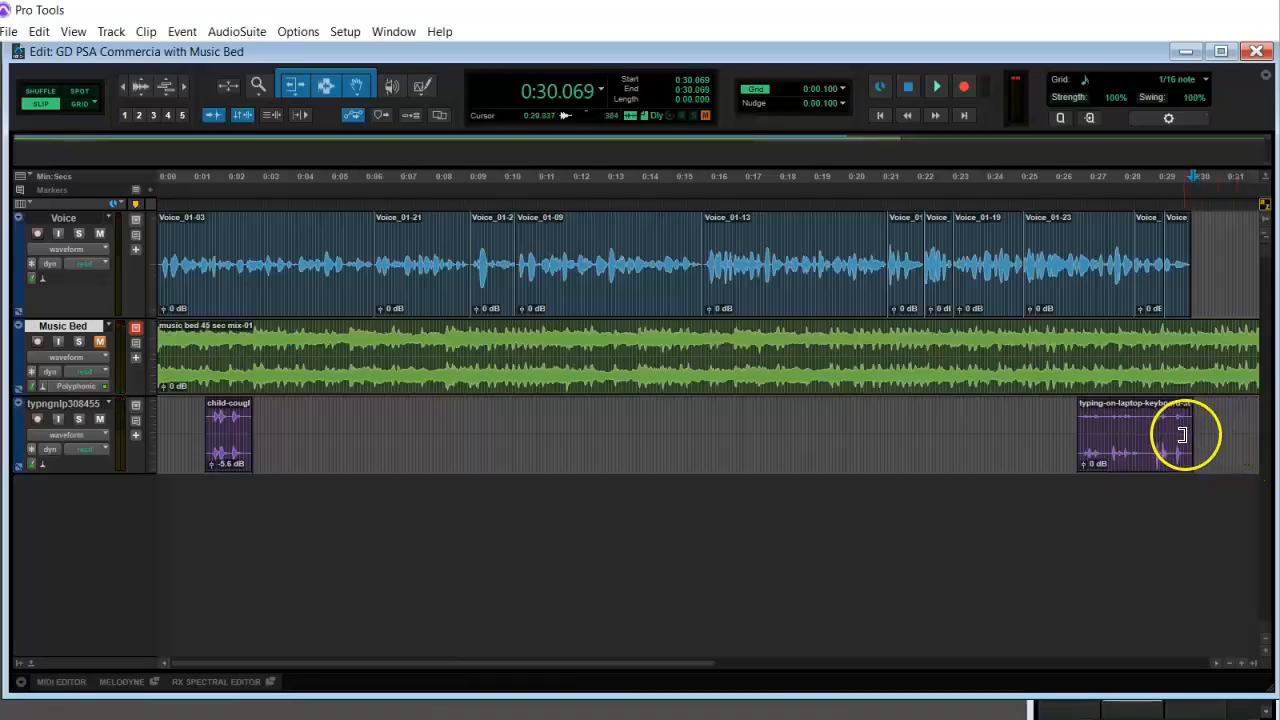
{"action": "left_click_drag", "start_coordinate": [1190, 434], "coordinate": [1183, 433]}
{"action": "left_click", "coordinate": [1057, 422]}
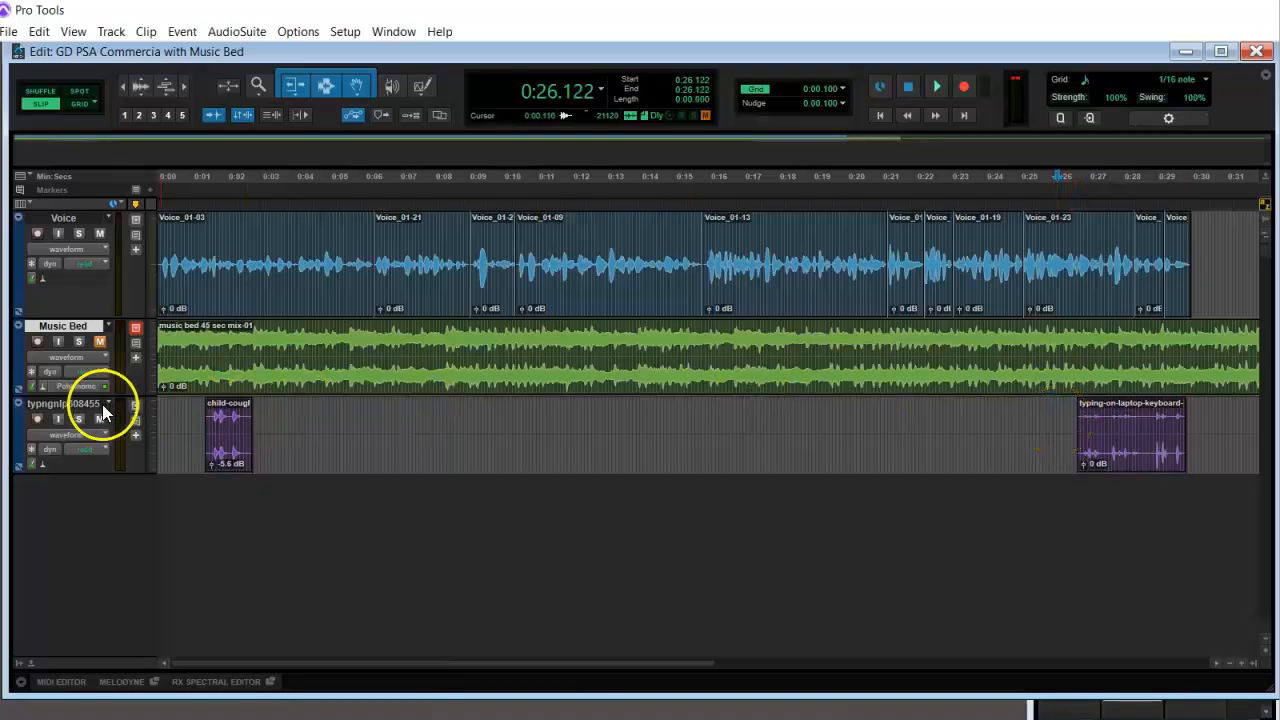
Rename the sound effects track as SFX
{"action": "double_click", "coordinate": [66, 405]}
{"action": "type", "text": "SFX"}
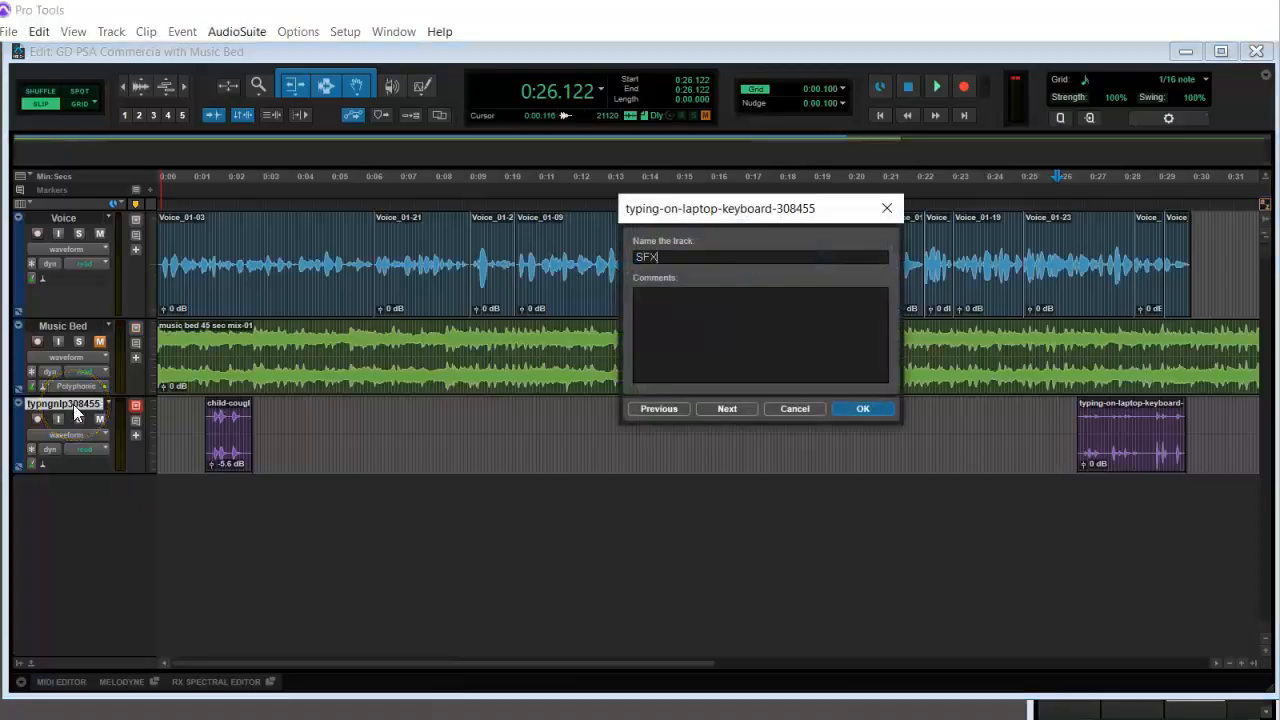
{"action": "key", "text": "Return"}
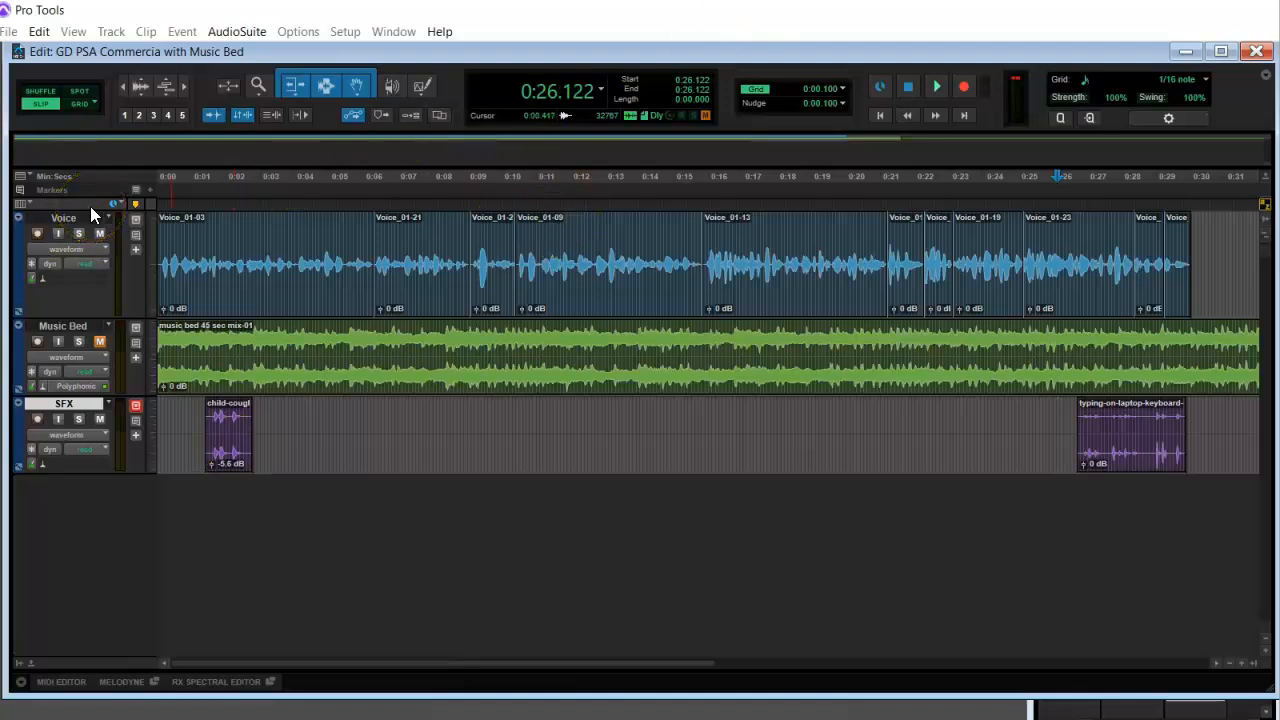
Return to the session start, then unmute Music Bed and lower its fader to -14.7 dB in the Mix window
{"action": "key", "text": "Return"}
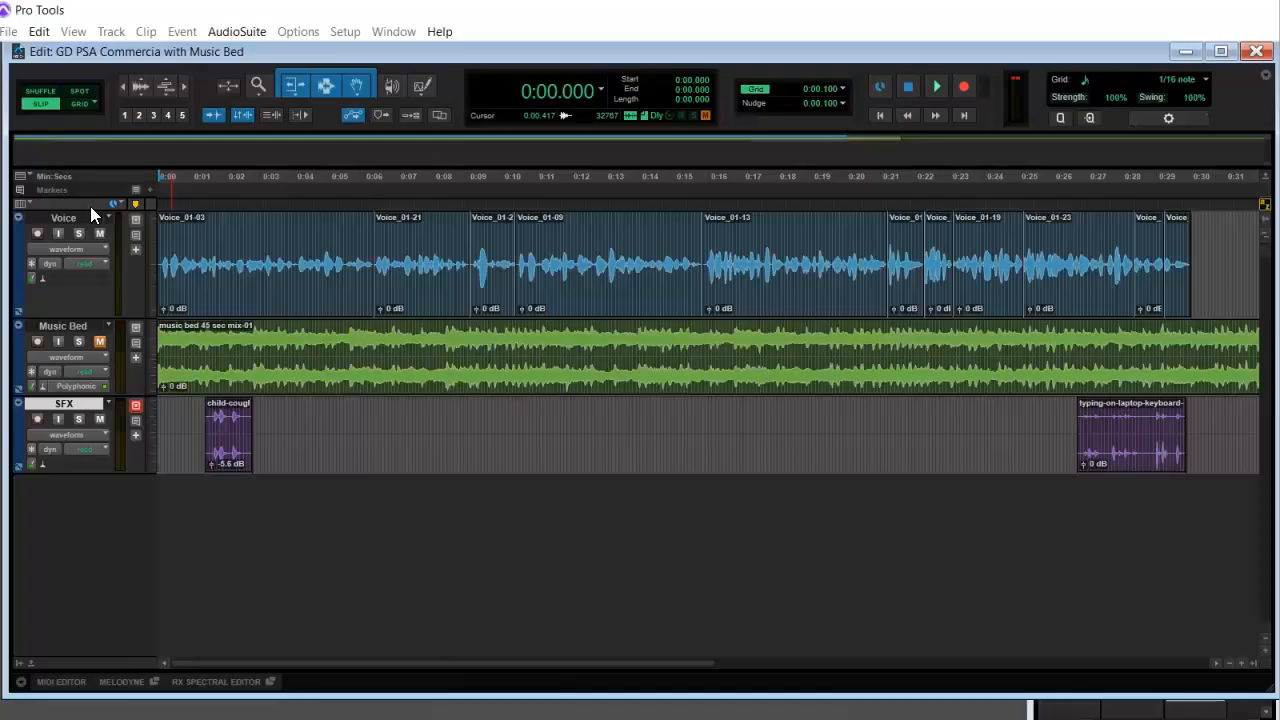
{"action": "key", "text": "ctrl+equal"}
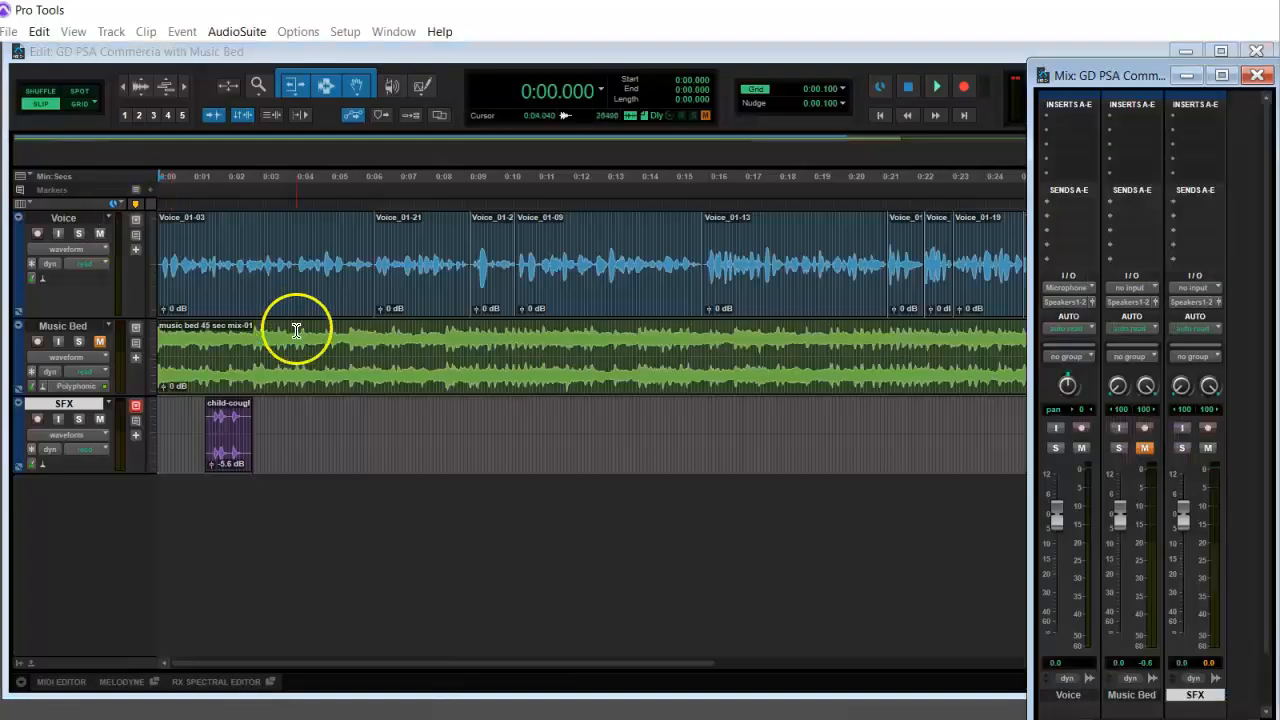
{"action": "left_click_drag", "start_coordinate": [1118, 514], "coordinate": [1119, 541]}
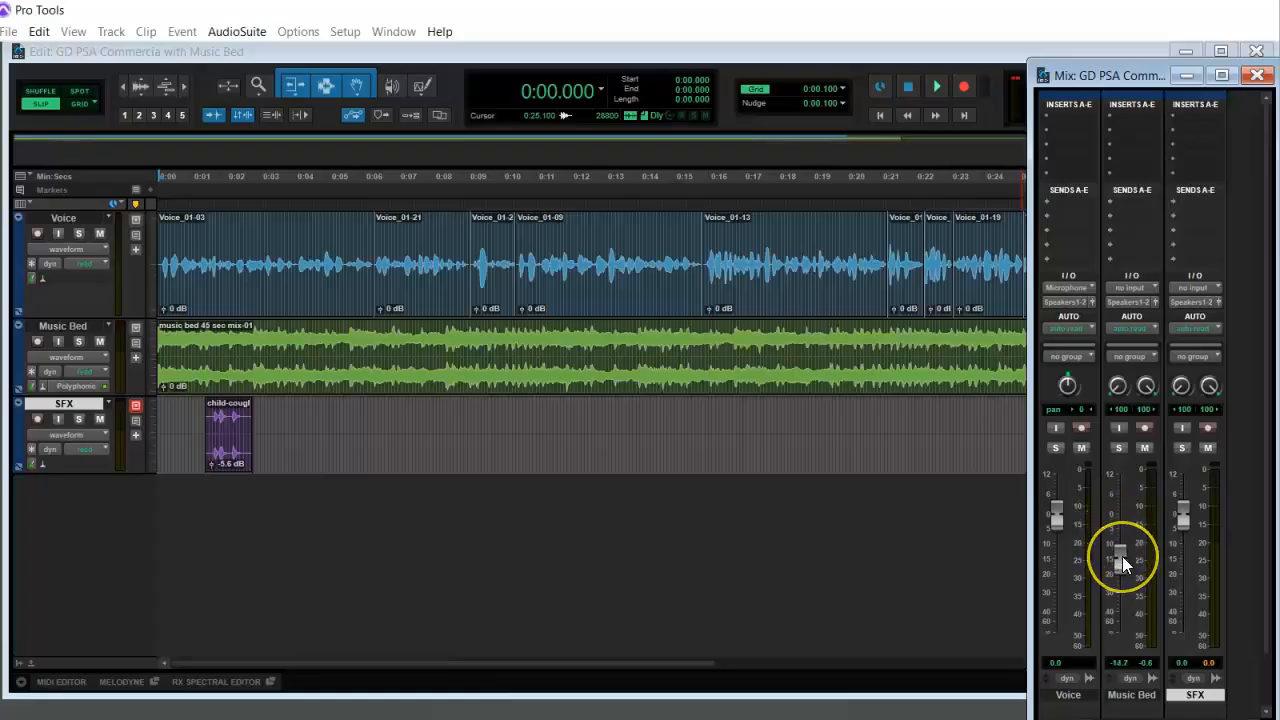
Play the mix from the start and lower the Music Bed fader further to about -18 dB
{"action": "key", "text": "space"}
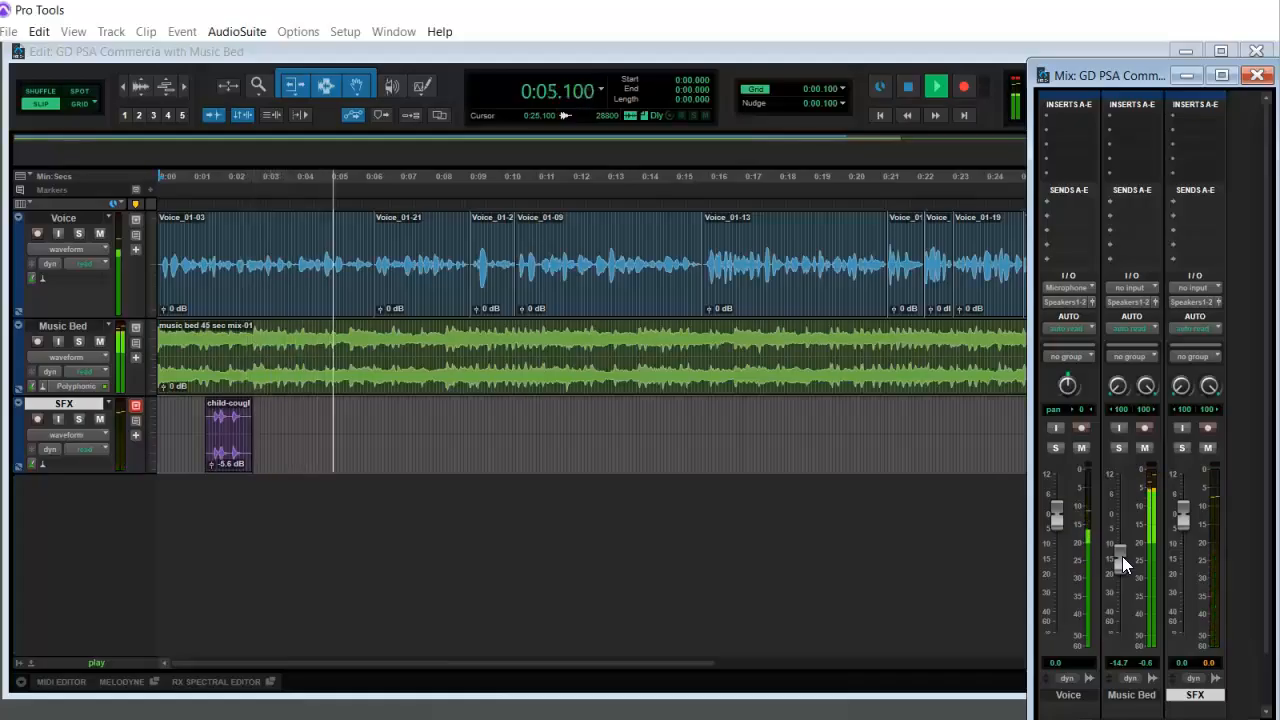
{"action": "key", "text": "space"}
{"action": "left_click_drag", "start_coordinate": [1122, 557], "coordinate": [1122, 565]}
{"action": "key", "text": "space"}
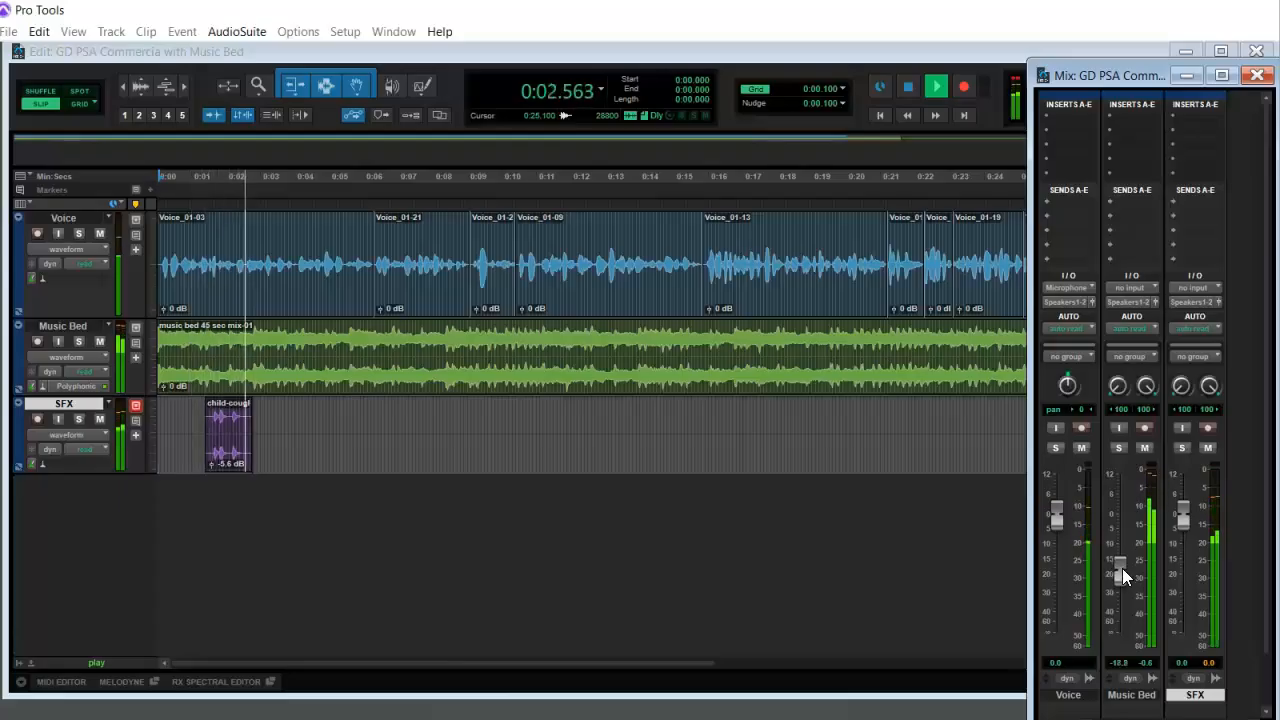
{"action": "left_click_drag", "start_coordinate": [1122, 566], "coordinate": [1155, 568]}
{"action": "key", "text": "space"}
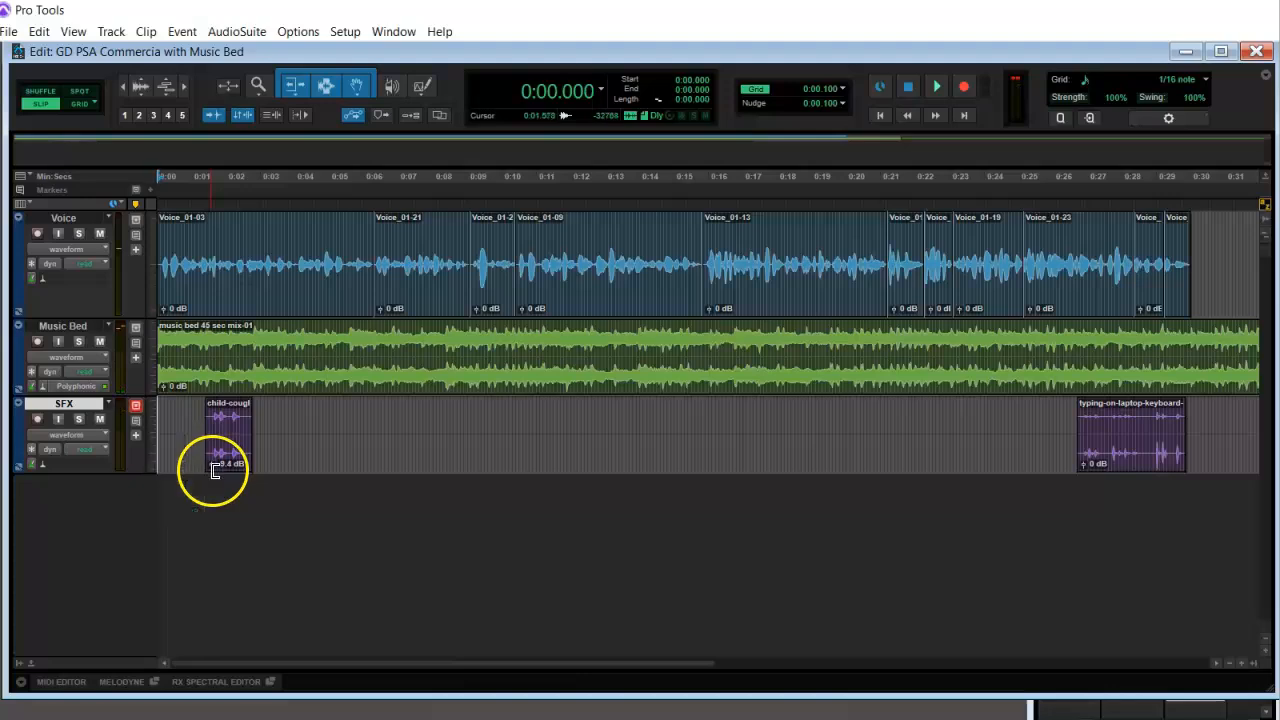
Play the opening of the mix from the session start and check the track levels in the Mix window
{"action": "key", "text": "space"}
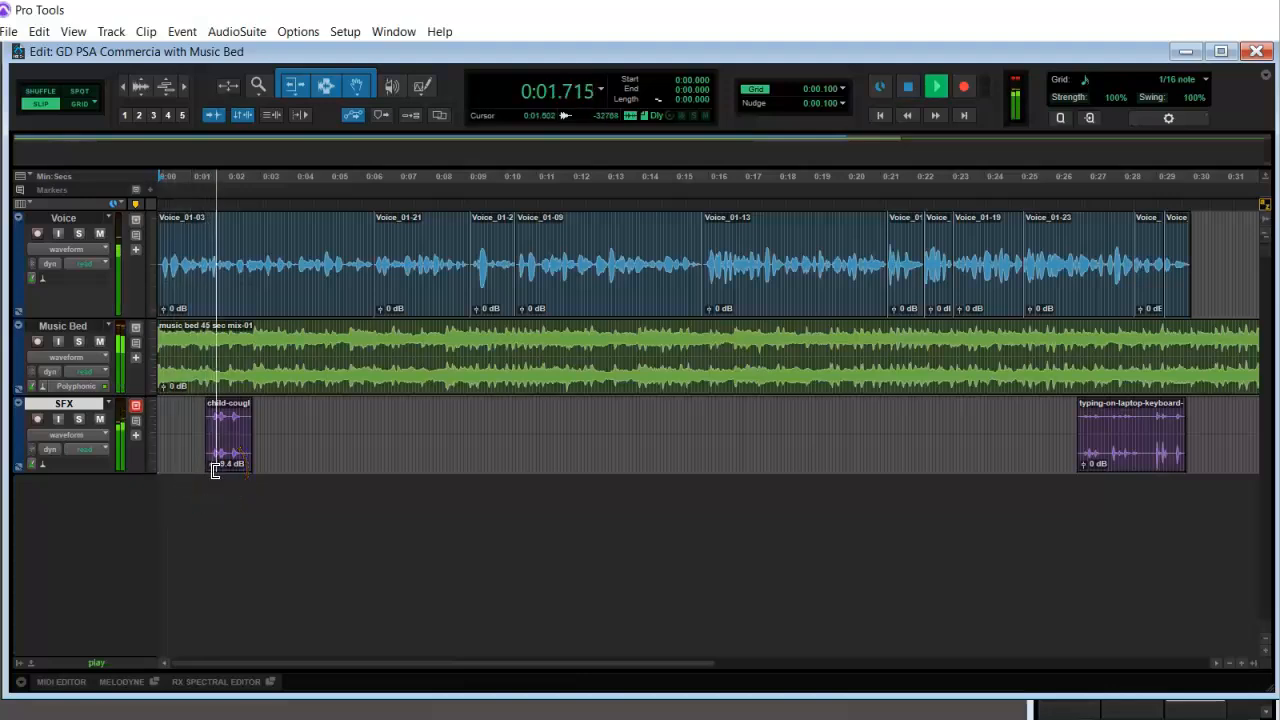
{"action": "key", "text": "ctrl+equal"}
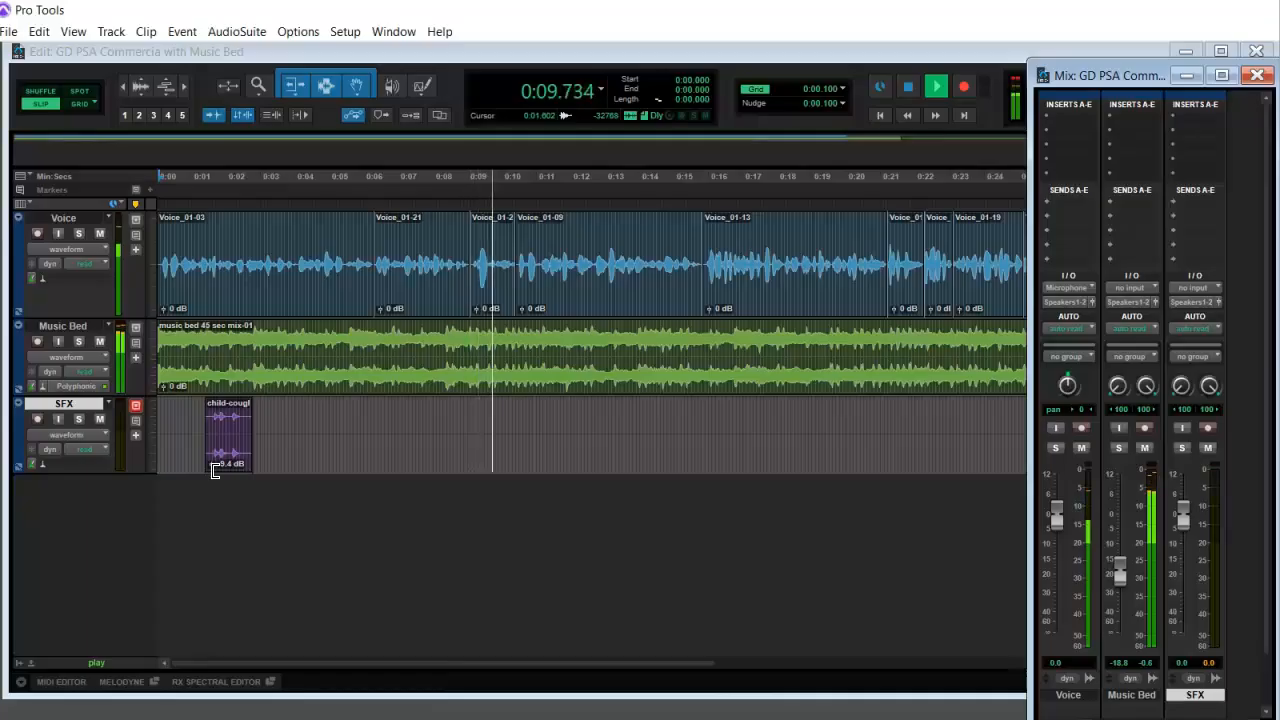
{"action": "key", "text": "space"}
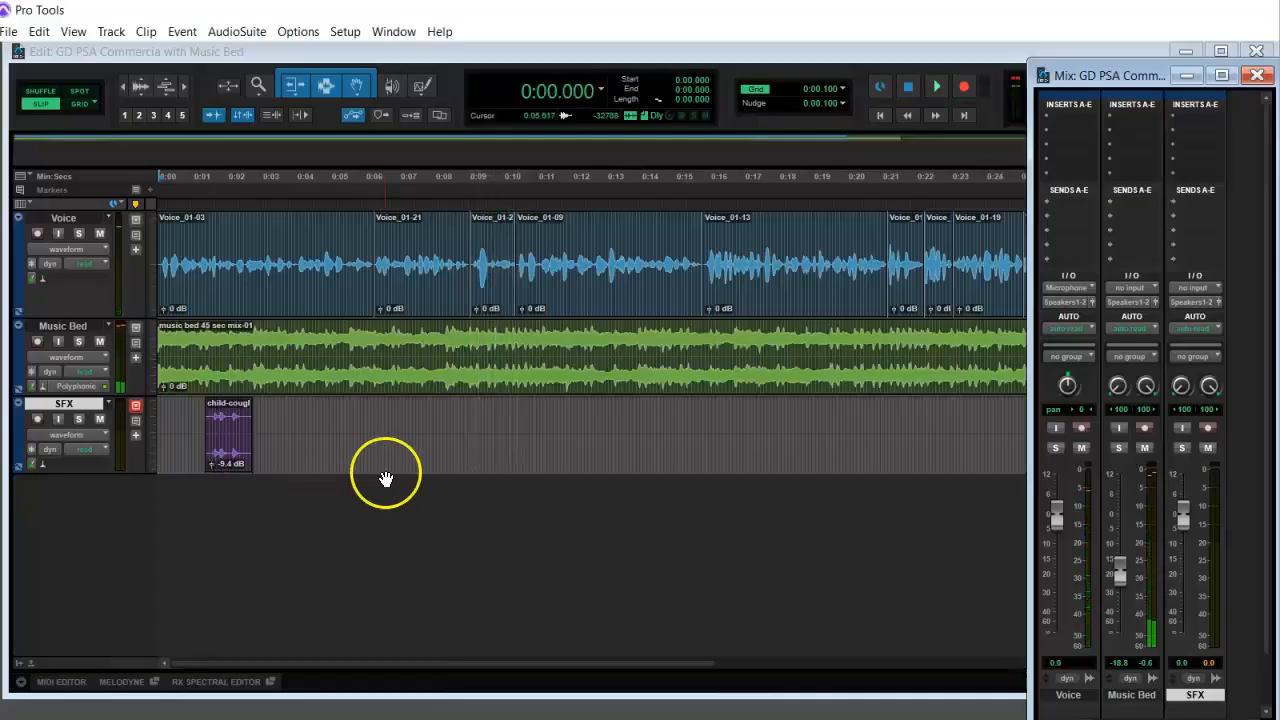
Play the ending of the mix from about 0:25.9 to check the typing effect against the voice and music
{"action": "left_click", "coordinate": [990, 412]}
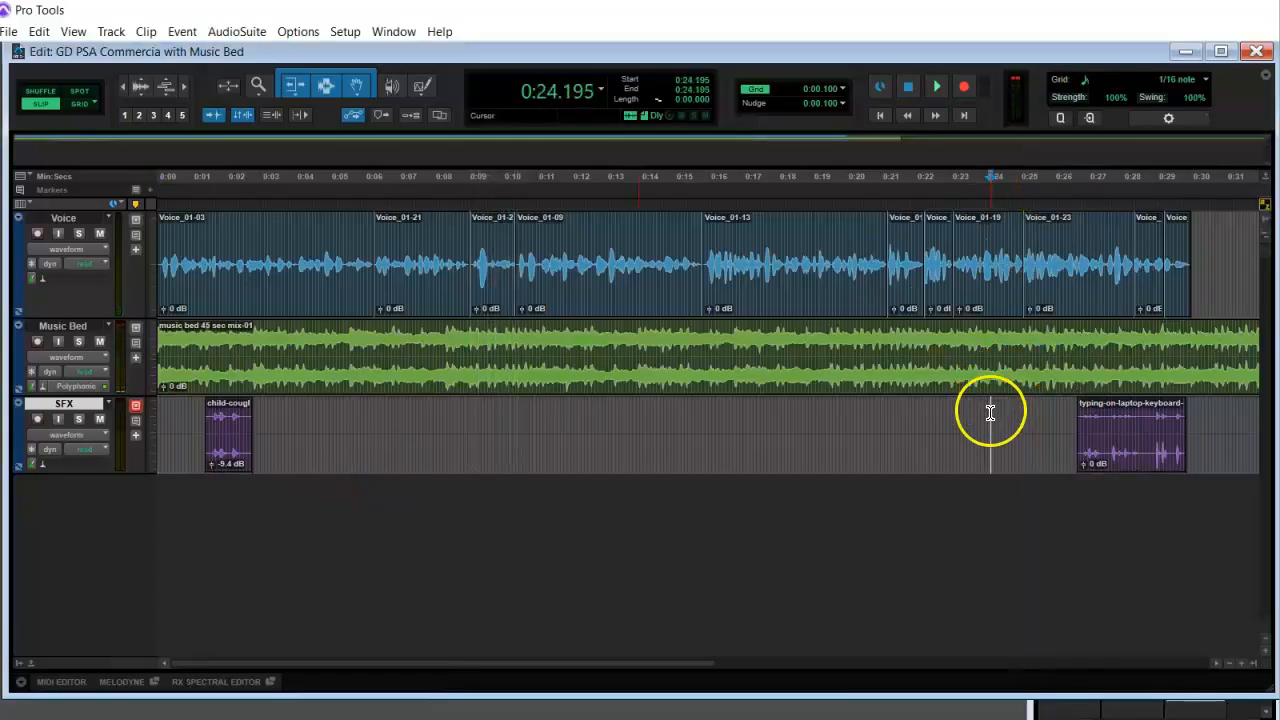
{"action": "left_click", "coordinate": [1049, 410]}
{"action": "key", "text": "space"}
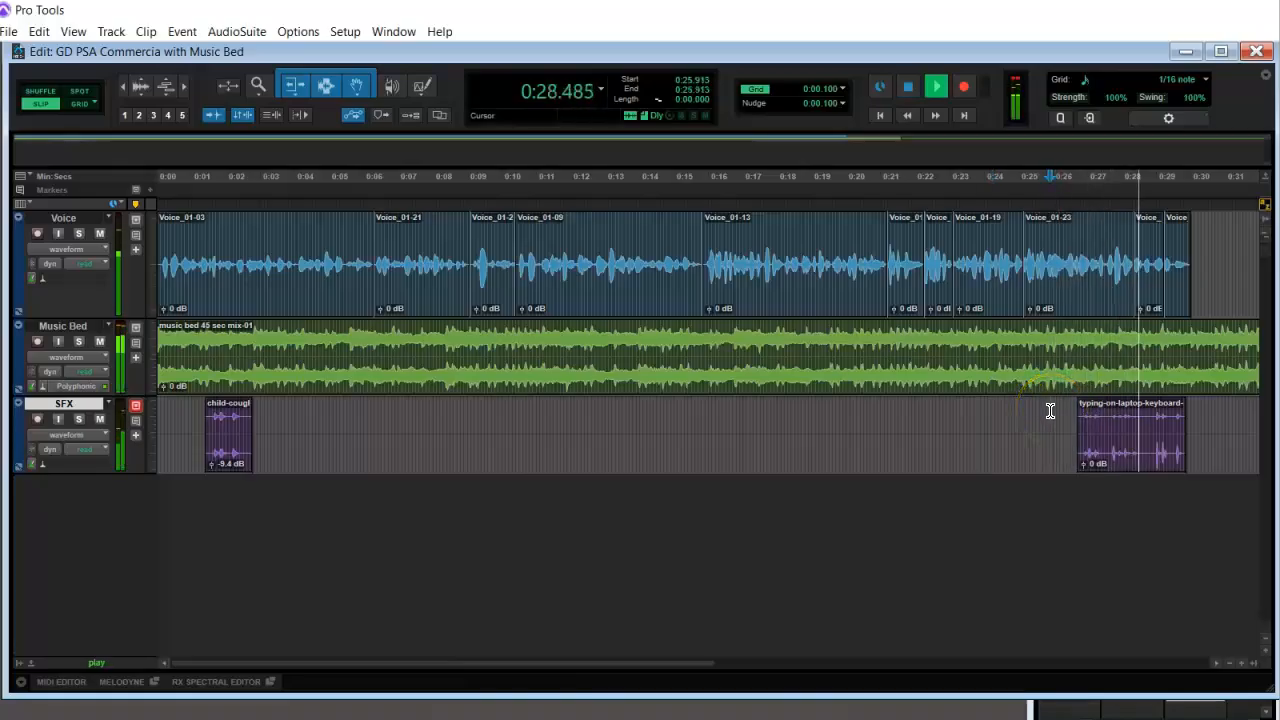
{"action": "key", "text": "space"}
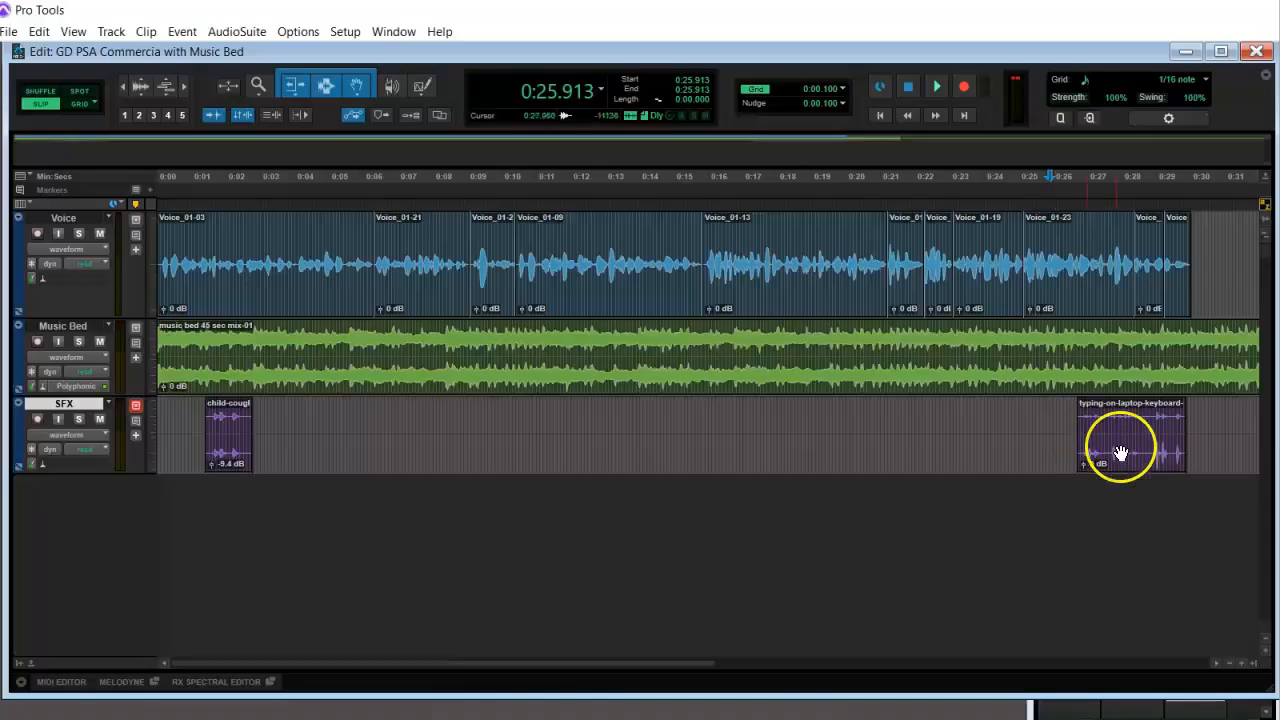
Create one new stereo Master Fader track below the SFX track
{"action": "left_click_drag", "start_coordinate": [420, 662], "coordinate": [580, 662]}
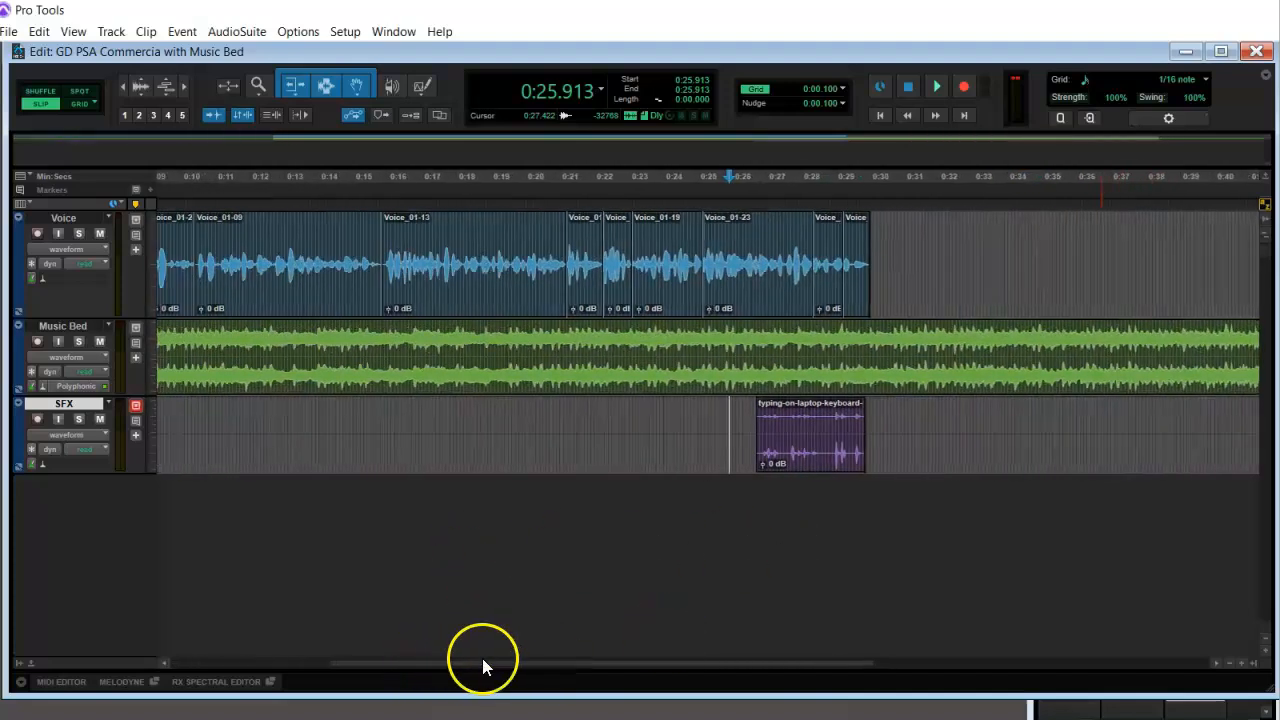
{"action": "left_click_drag", "start_coordinate": [400, 661], "coordinate": [310, 675]}
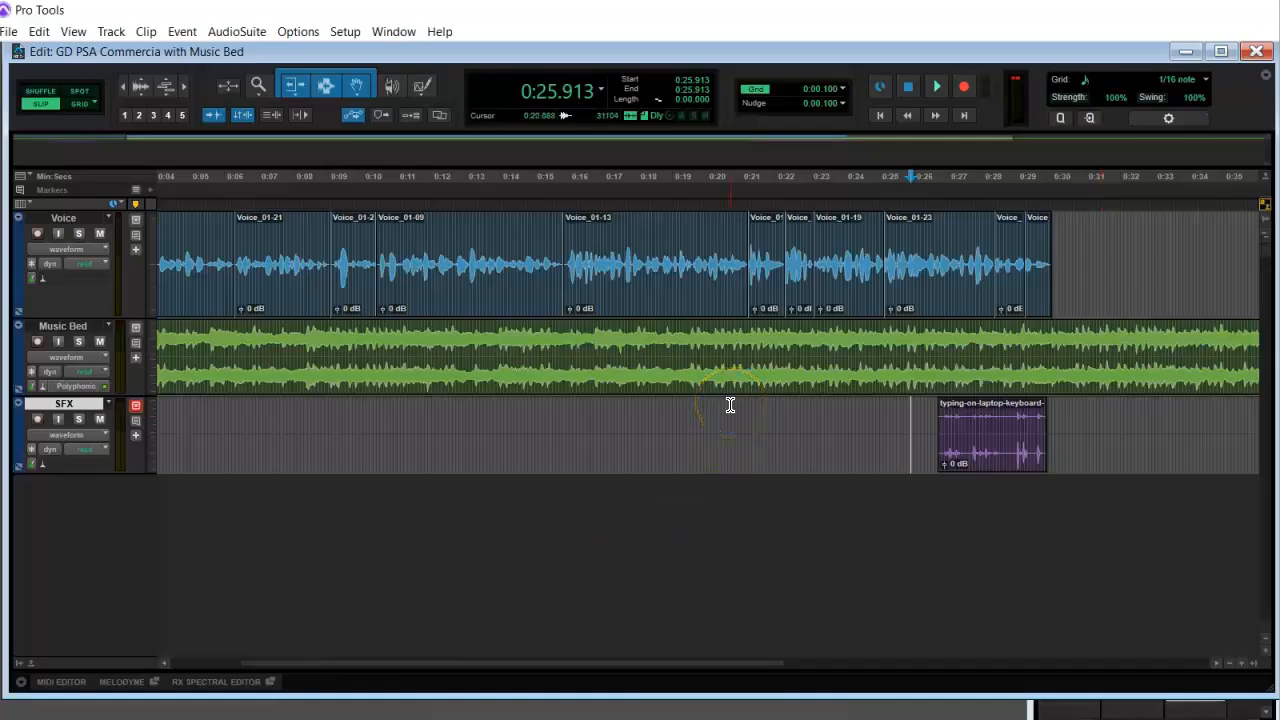
{"action": "left_click", "coordinate": [110, 32]}
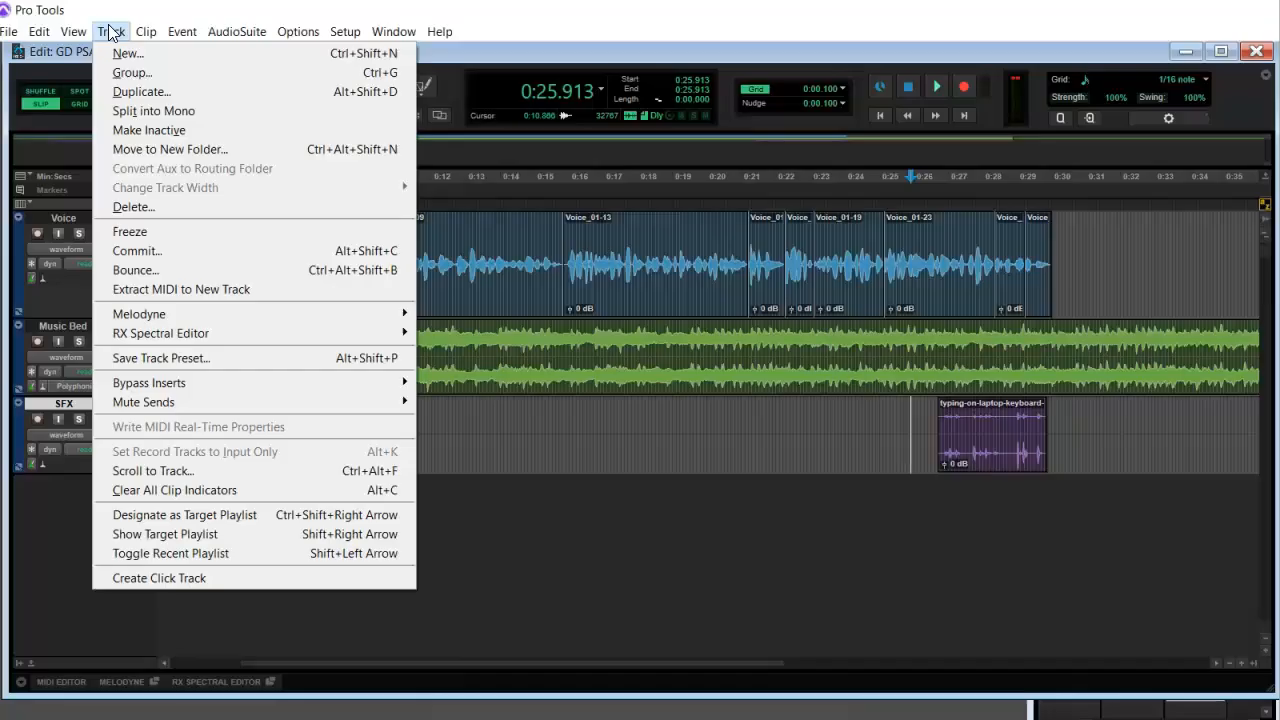
{"action": "left_click", "coordinate": [125, 54]}
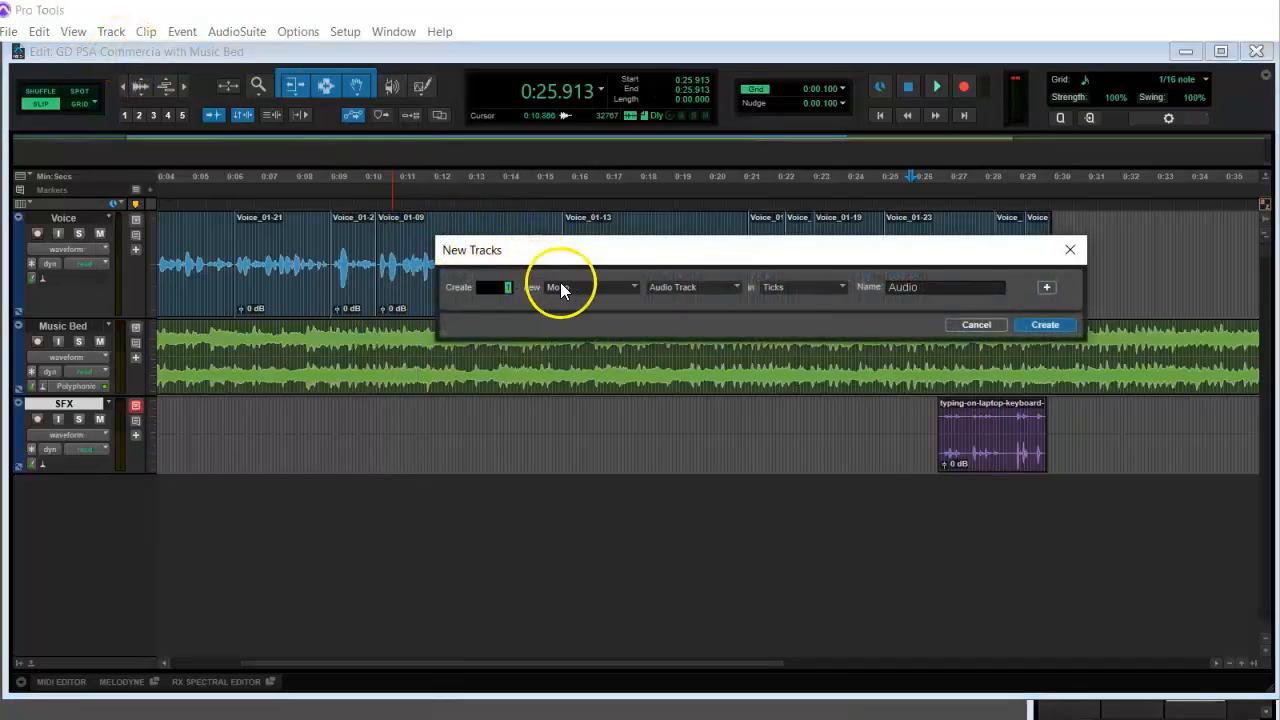
{"action": "left_click", "coordinate": [562, 287]}
{"action": "left_click", "coordinate": [570, 306]}
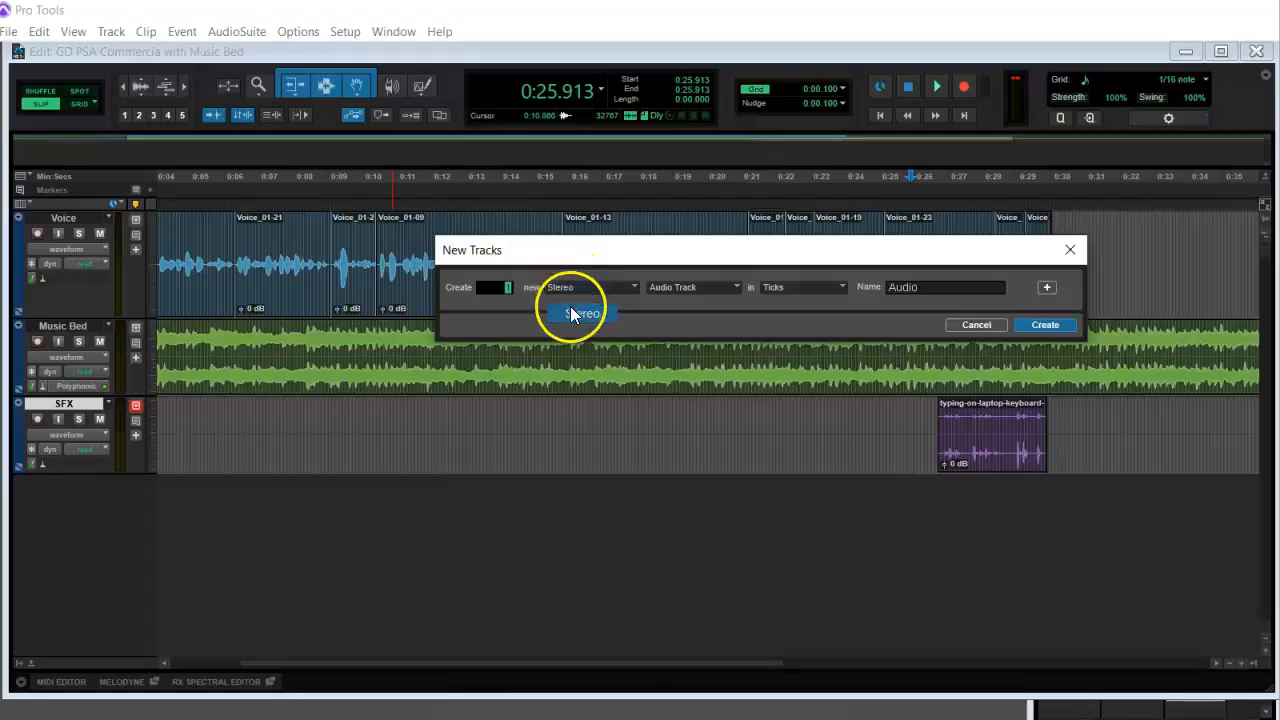
{"action": "left_click", "coordinate": [680, 287]}
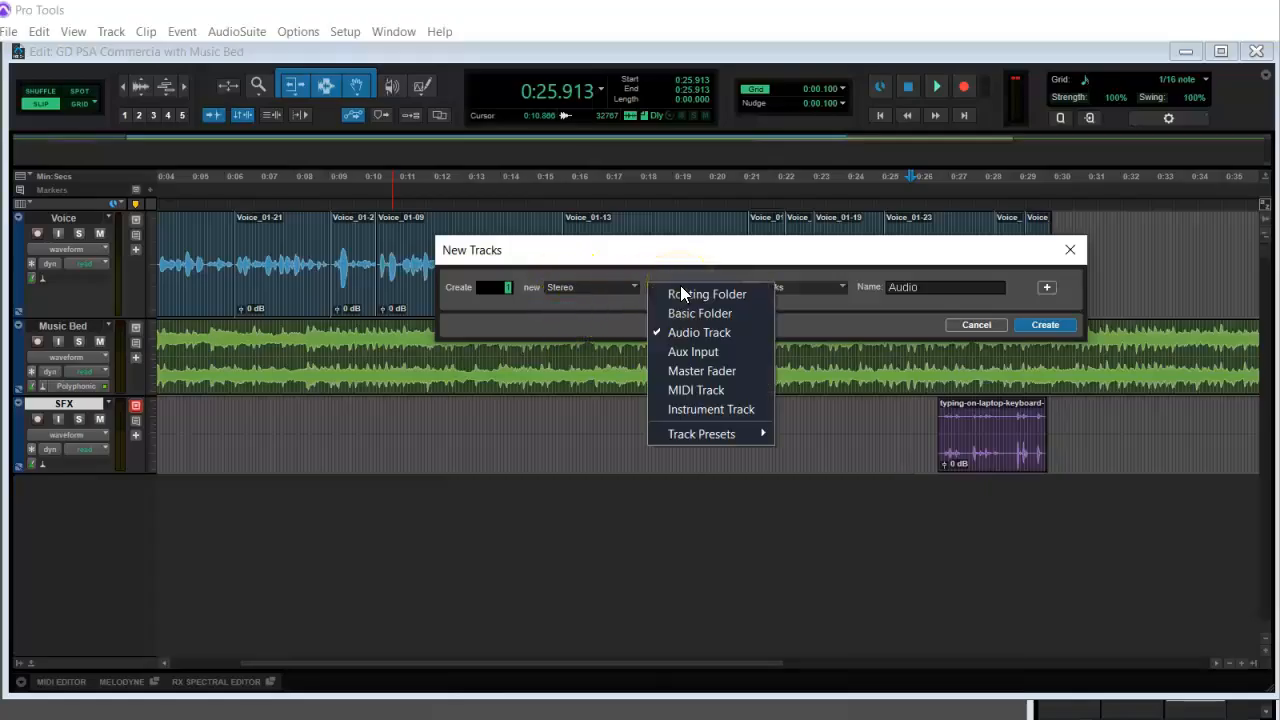
{"action": "left_click", "coordinate": [715, 370]}
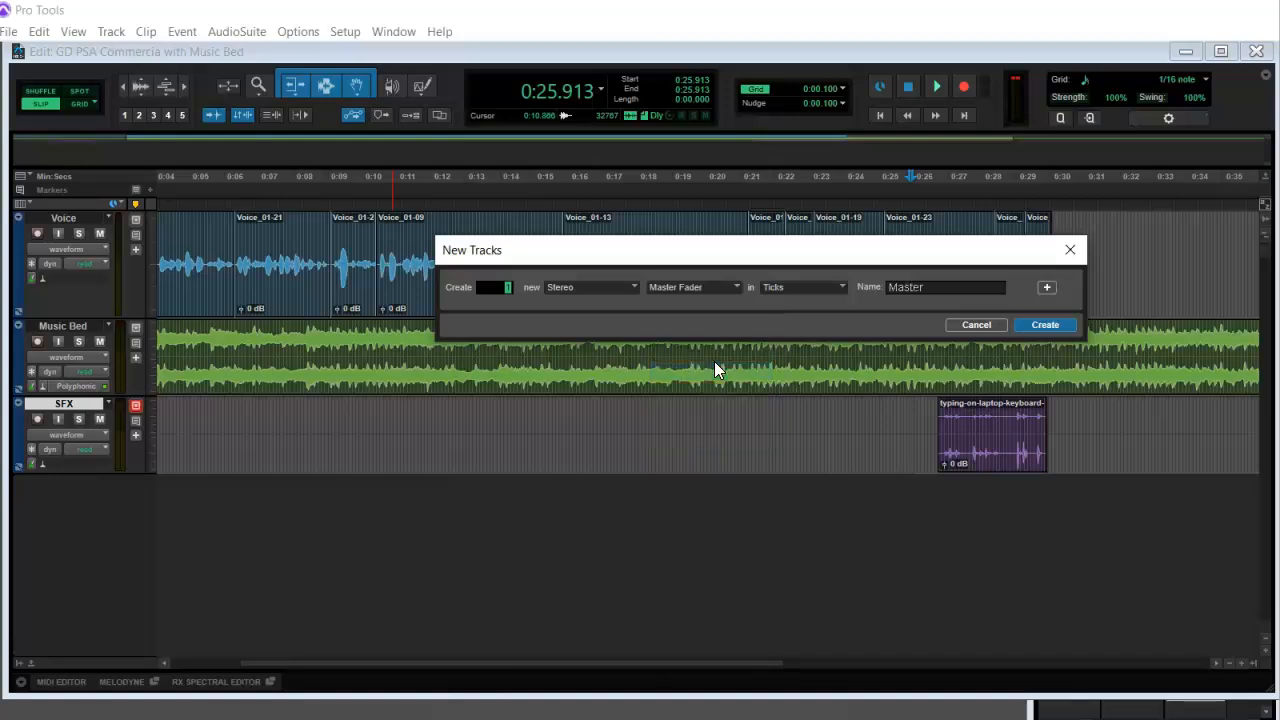
{"action": "left_click", "coordinate": [1025, 322]}
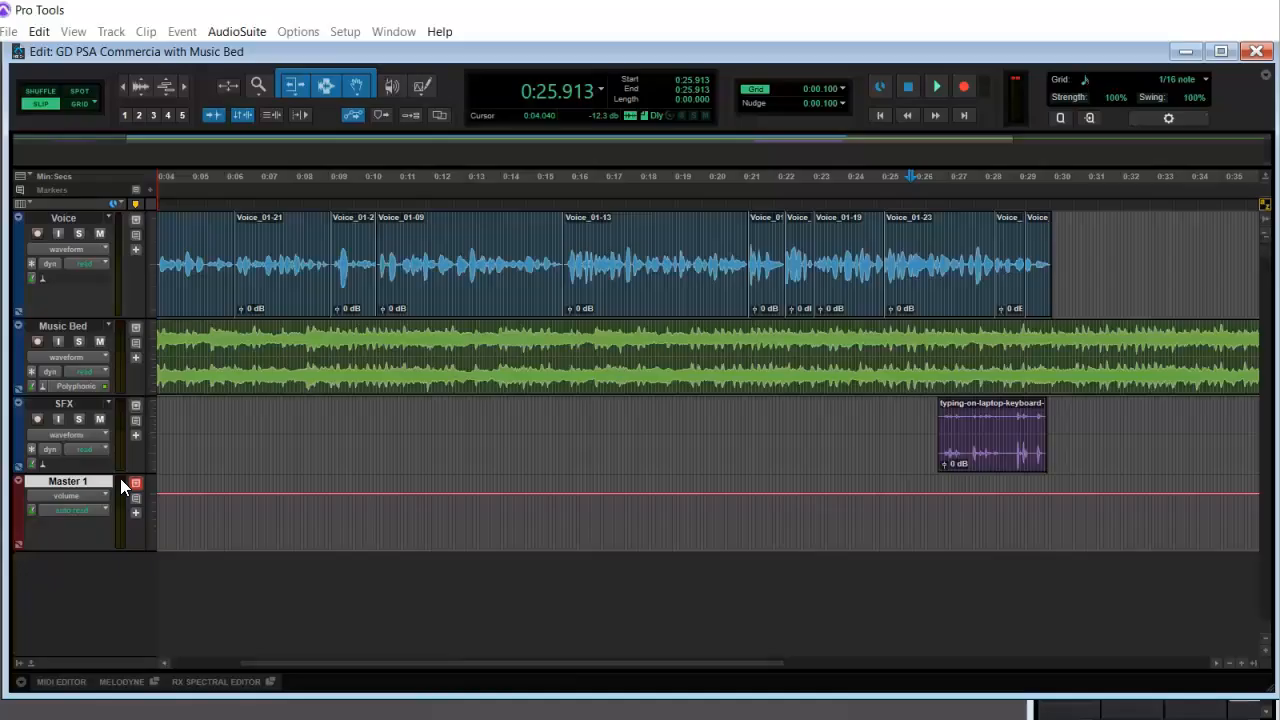
Show the Mix window, then move and widen it to fit the whole Master 1 channel strip
{"action": "key", "text": "ctrl+equal"}
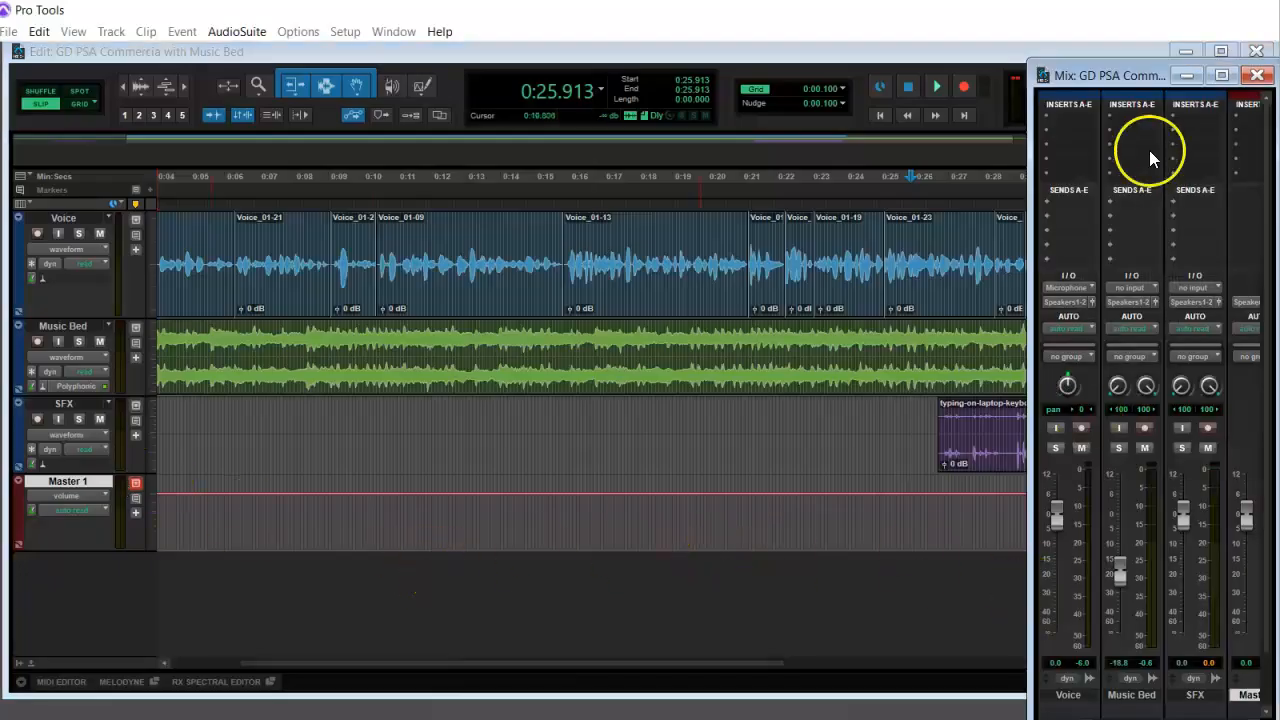
{"action": "left_click_drag", "start_coordinate": [1134, 78], "coordinate": [1054, 88]}
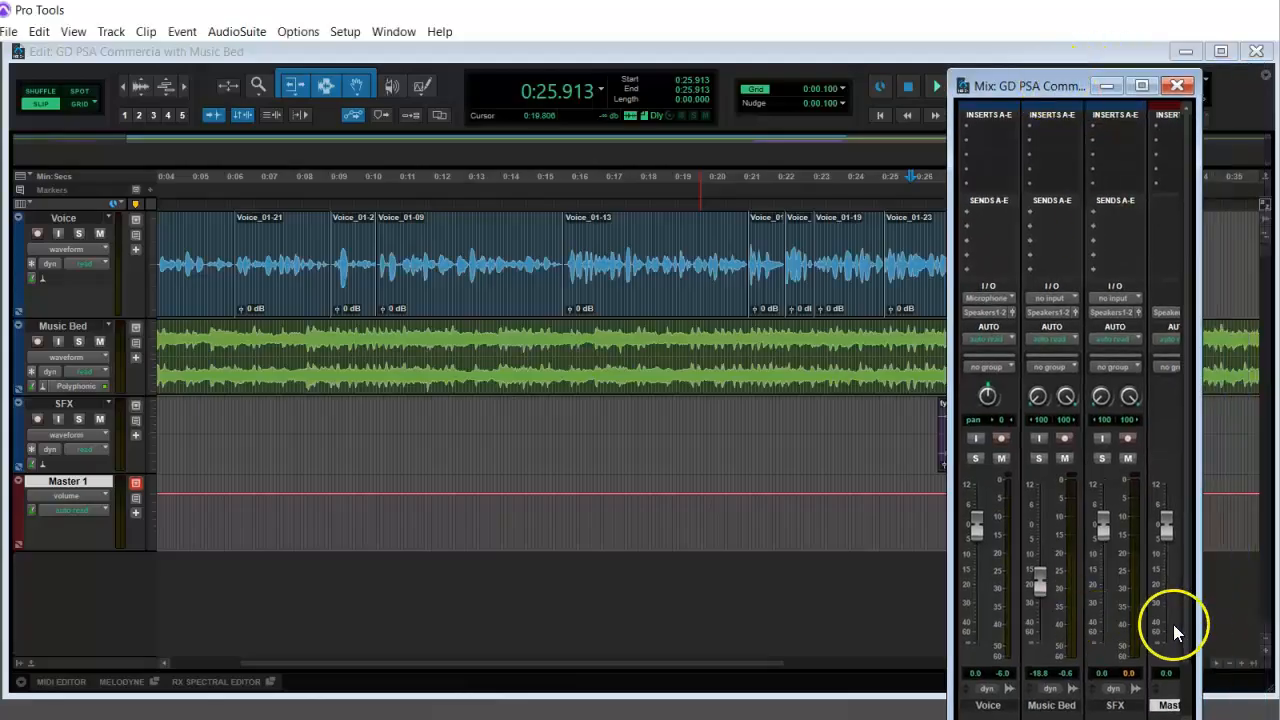
{"action": "left_click_drag", "start_coordinate": [1194, 614], "coordinate": [1241, 617]}
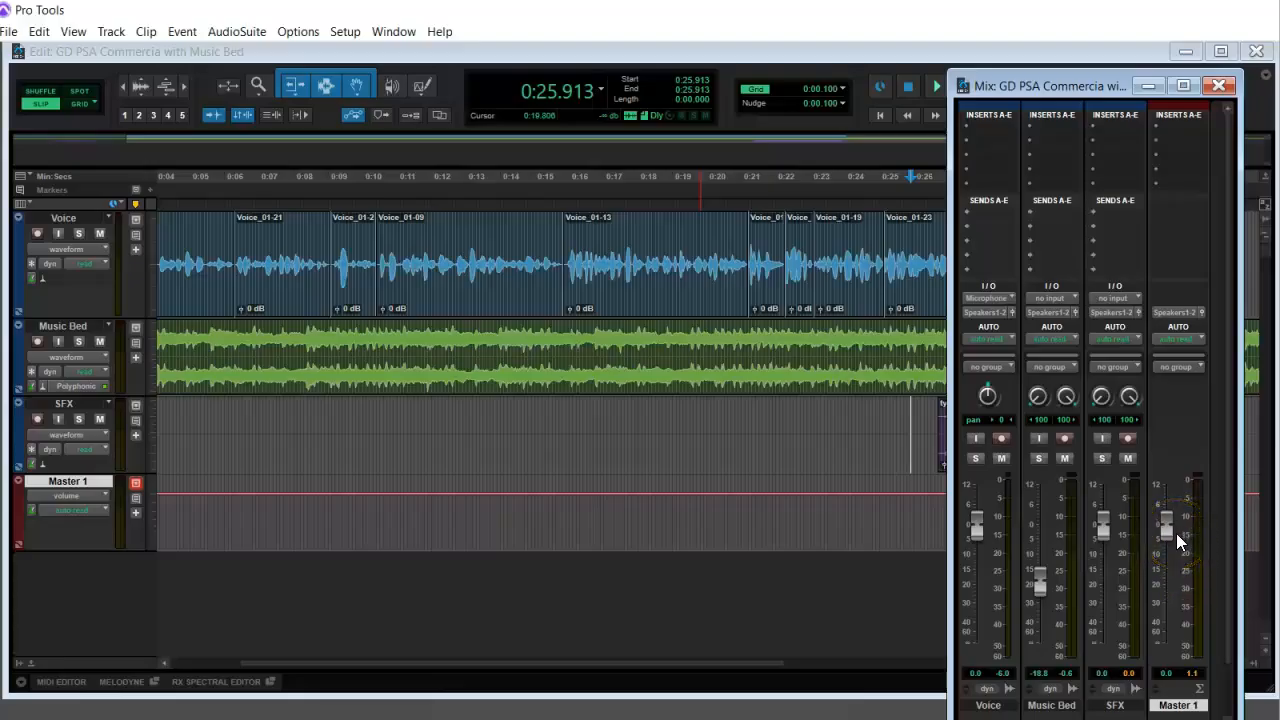
Draw a volume fade-out on the Master 1 track from about 0:30 down to silence at about 0:31.2
{"action": "left_click", "coordinate": [846, 520]}
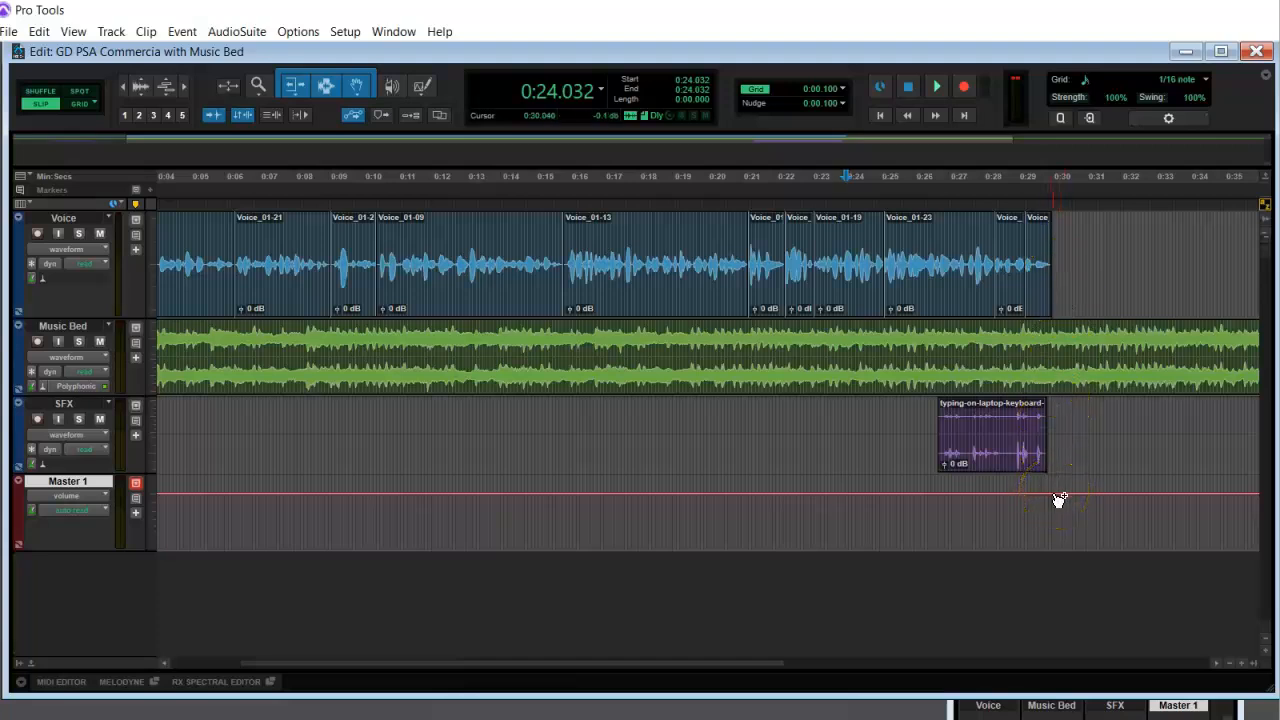
{"action": "left_click_drag", "start_coordinate": [1060, 500], "coordinate": [1100, 492]}
{"action": "left_click_drag", "start_coordinate": [1097, 497], "coordinate": [1093, 572]}
Play the ending from about 0:26.2 to check the master fade-out
{"action": "left_click", "coordinate": [917, 416]}
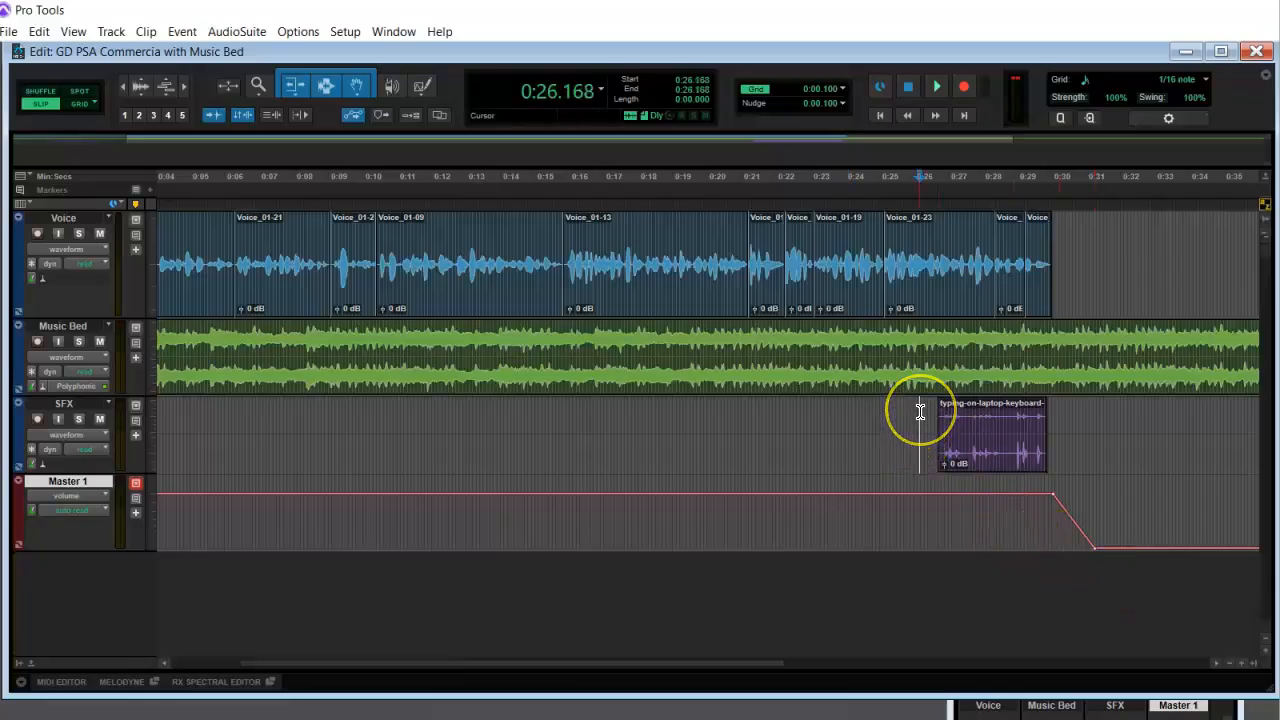
{"action": "key", "text": "space"}
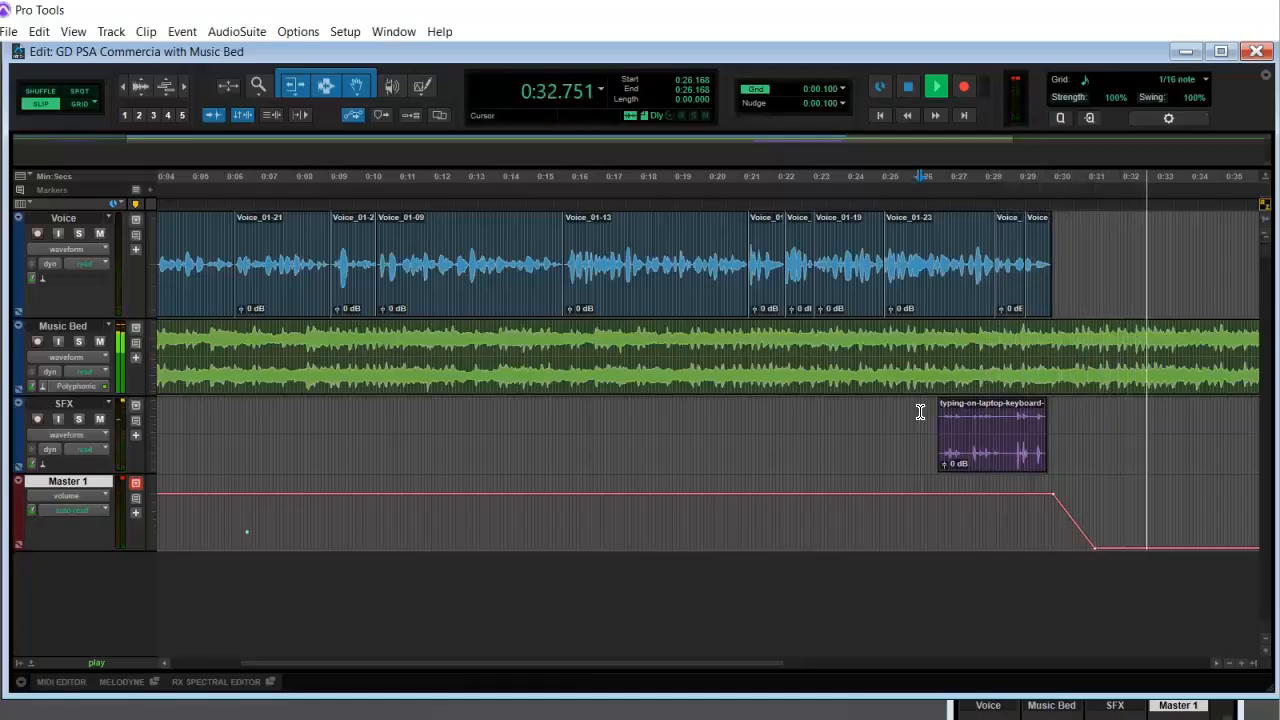
{"action": "key", "text": "space"}
Split the Music Bed clip at about 0:31.4, just after the fade-out, and delete the remainder
{"action": "left_click", "coordinate": [1104, 348]}
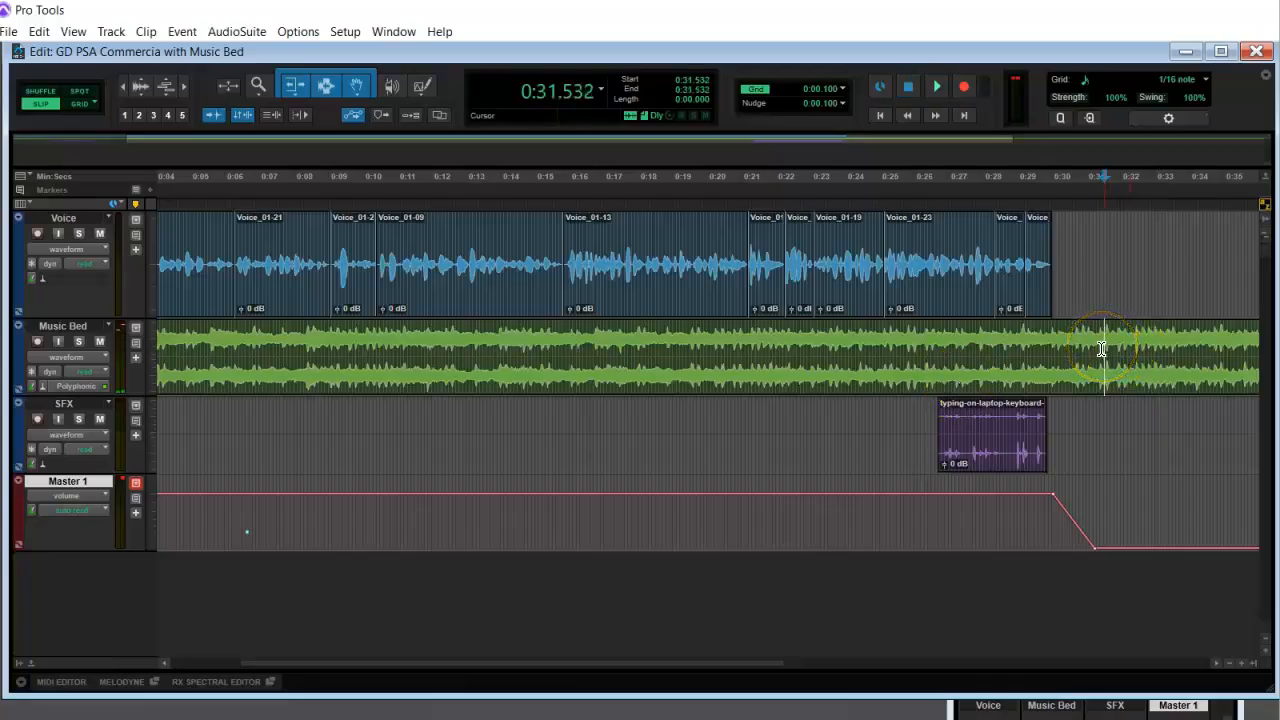
{"action": "key", "text": "ctrl+e"}
{"action": "left_click", "coordinate": [1163, 379]}
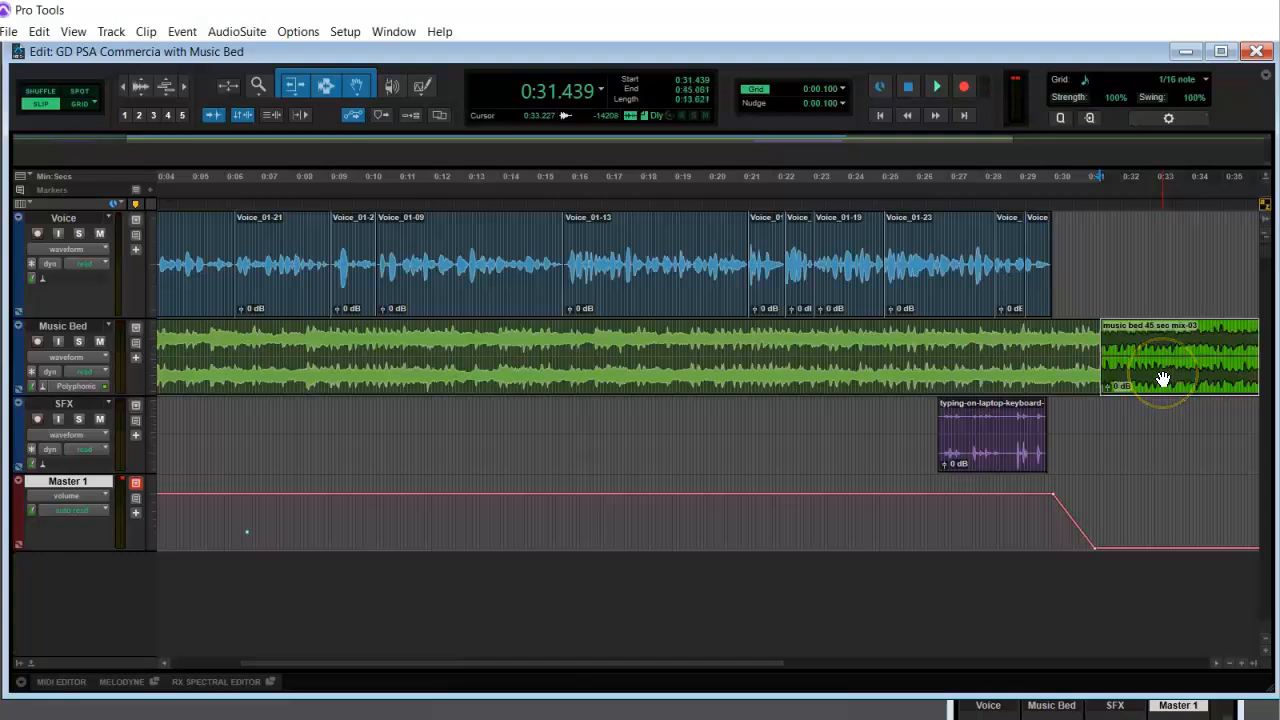
{"action": "key", "text": "Delete"}
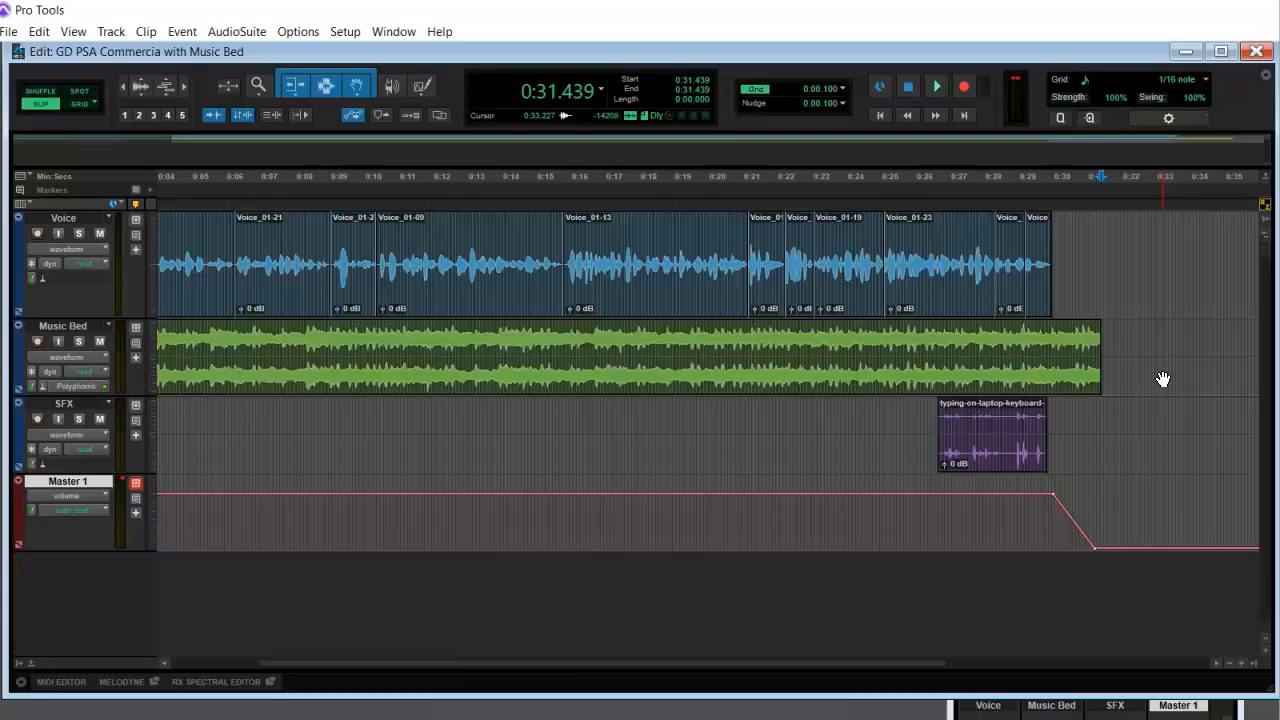
Show the Mix window and move it over the middle of the session to make room for the plug-in lists
{"action": "key", "text": "ctrl+equal"}
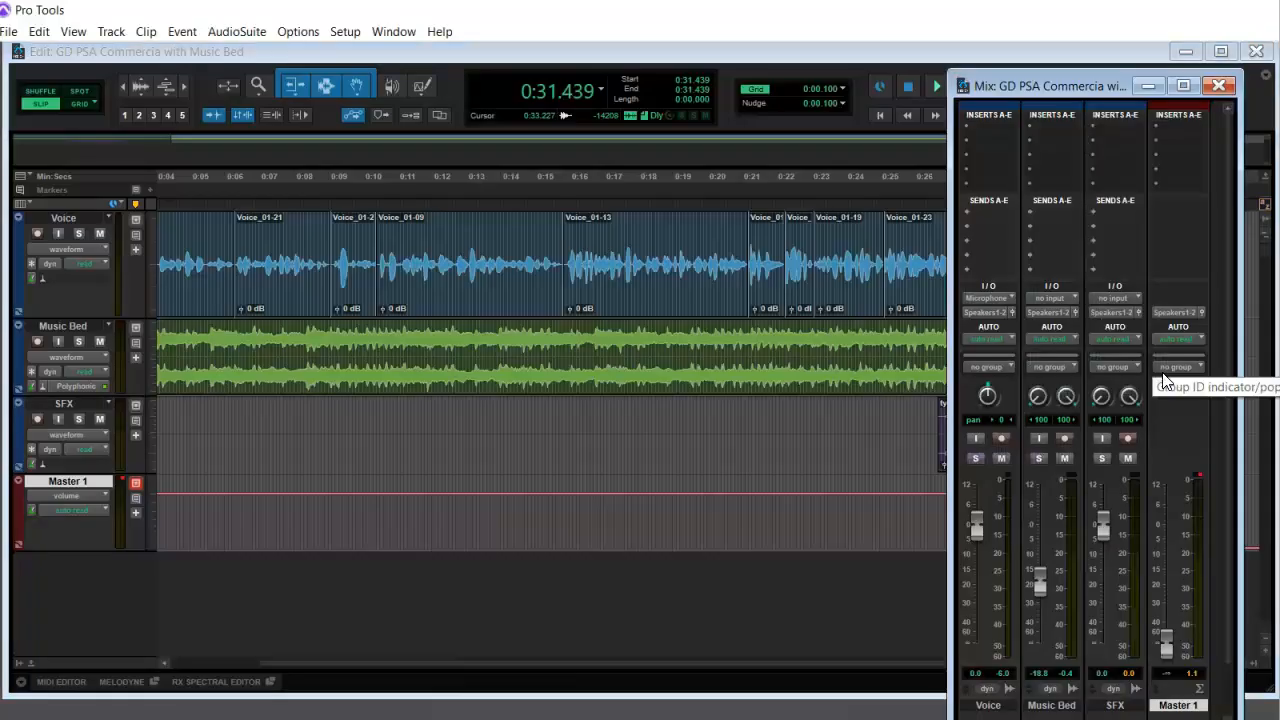
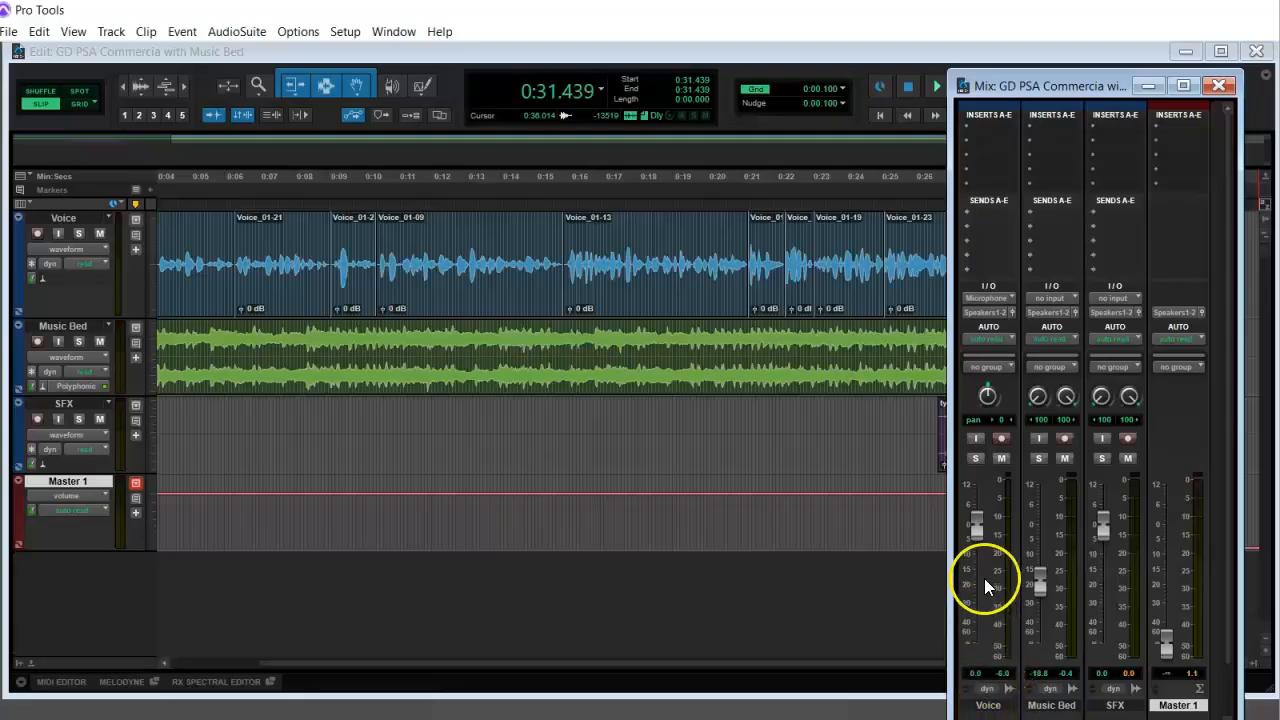
{"action": "left_click", "coordinate": [996, 133]}
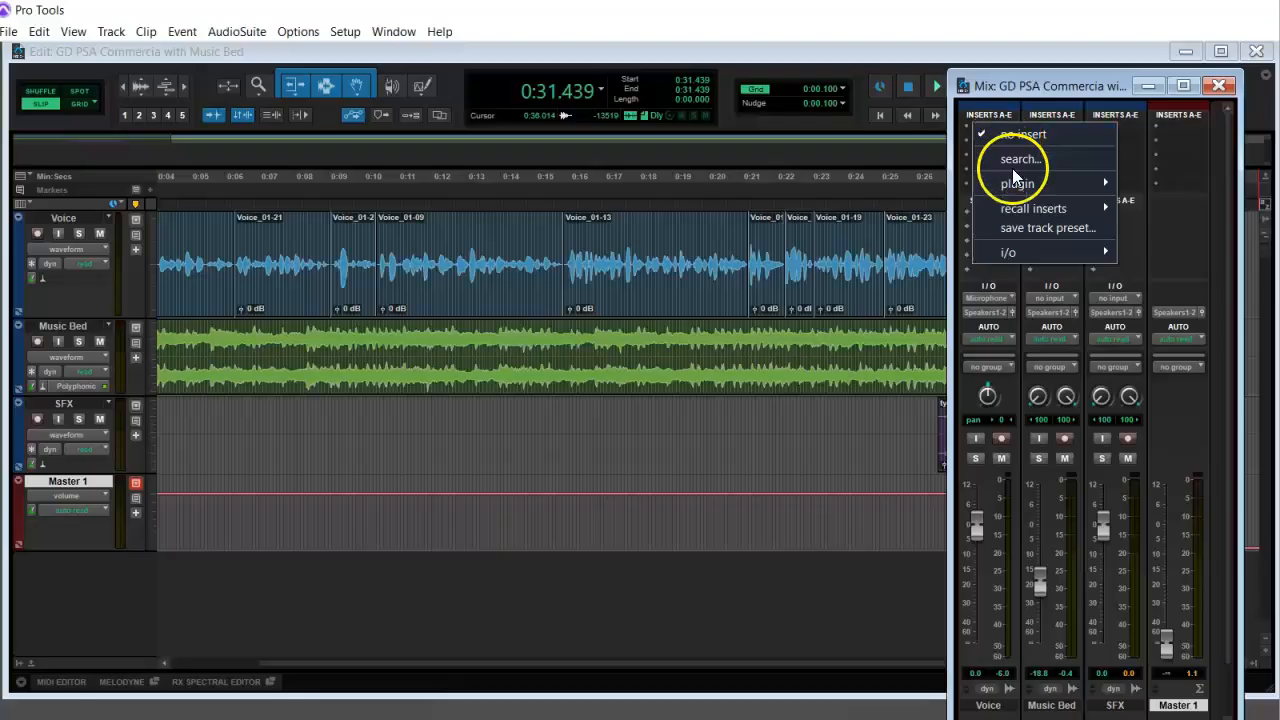
{"action": "mouse_move", "coordinate": [1016, 182]}
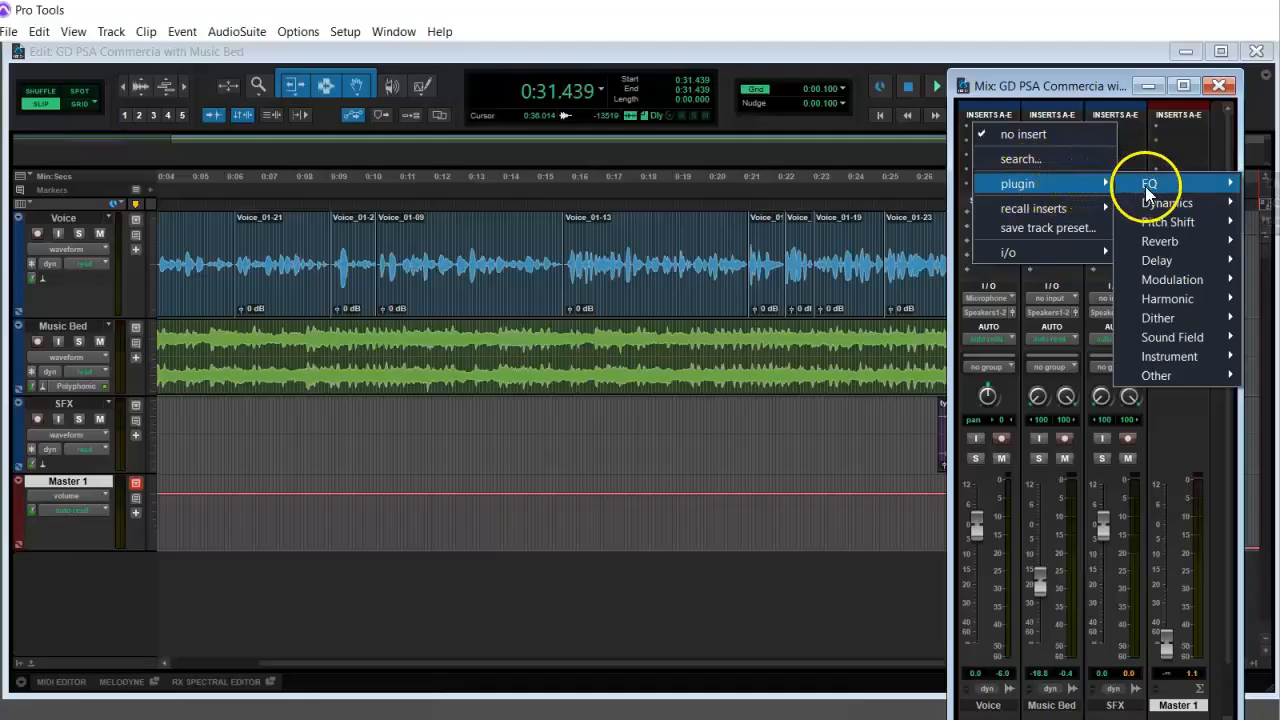
{"action": "mouse_move", "coordinate": [1157, 202]}
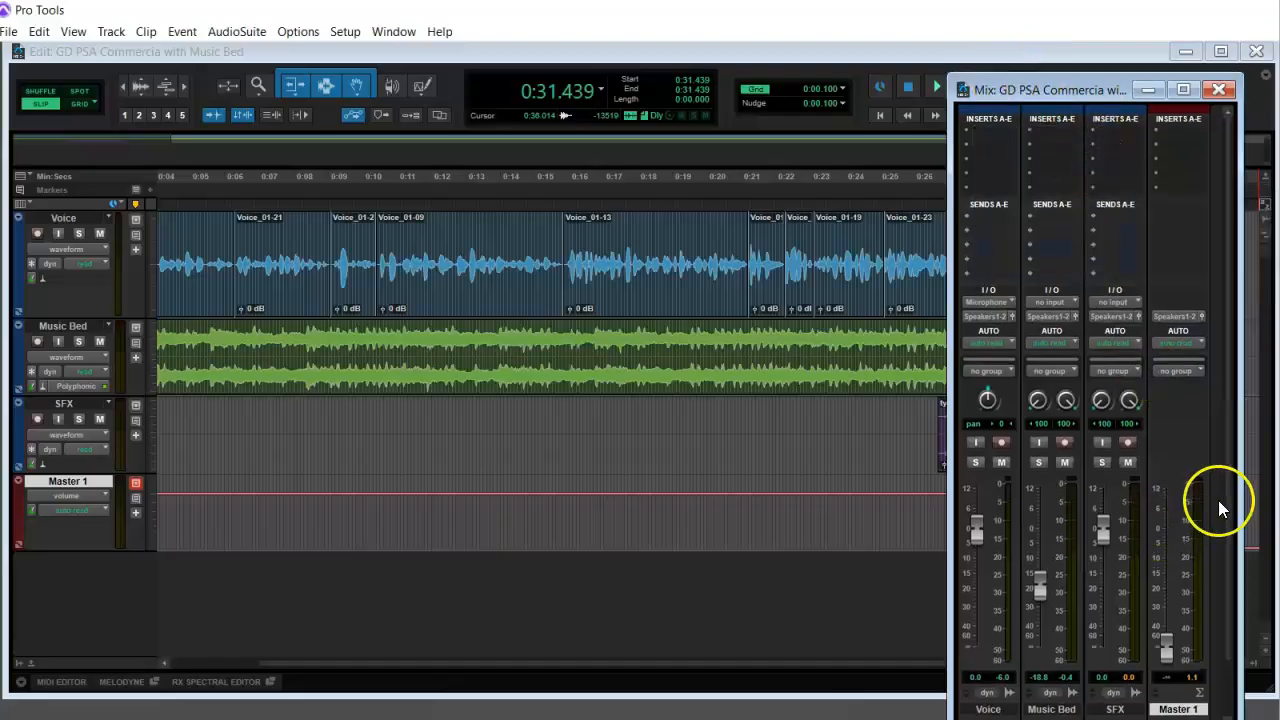
{"action": "left_click_drag", "start_coordinate": [1107, 90], "coordinate": [750, 86]}
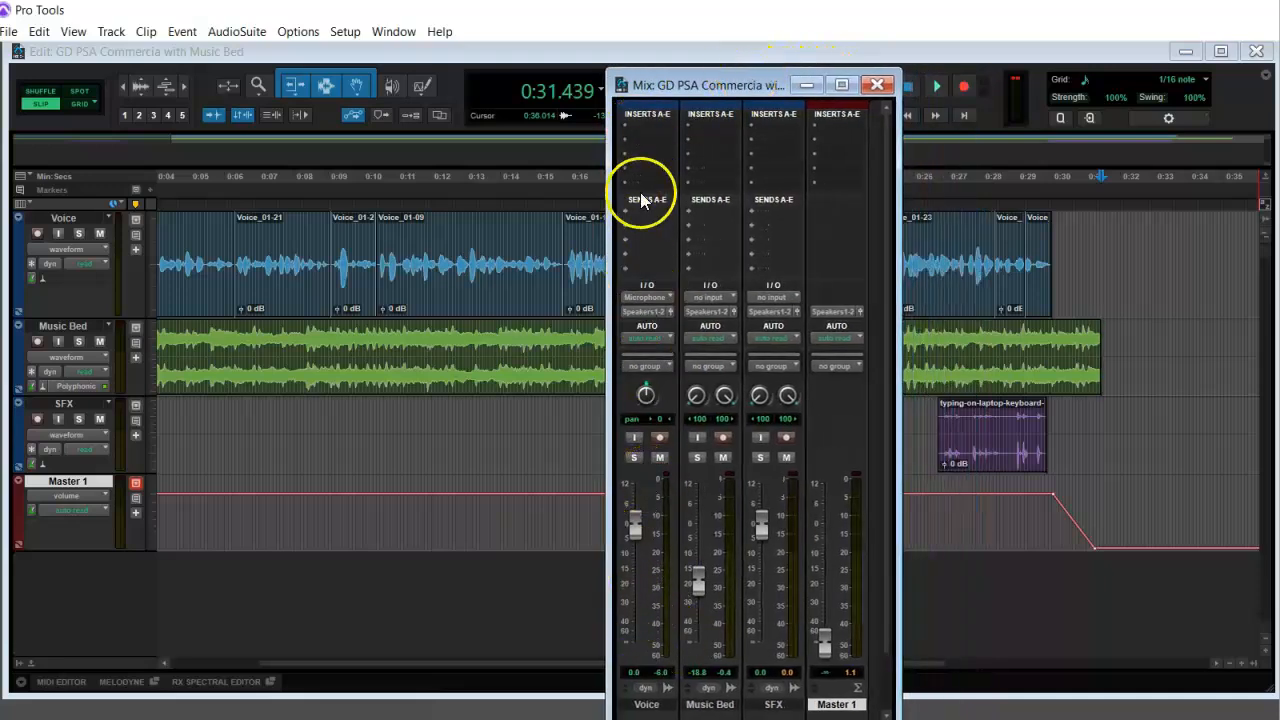
Insert the Dyn3 Compressor/Limiter (mono) in the Voice track's first insert slot and load its Vocal Comp preset
{"action": "left_click", "coordinate": [654, 125]}
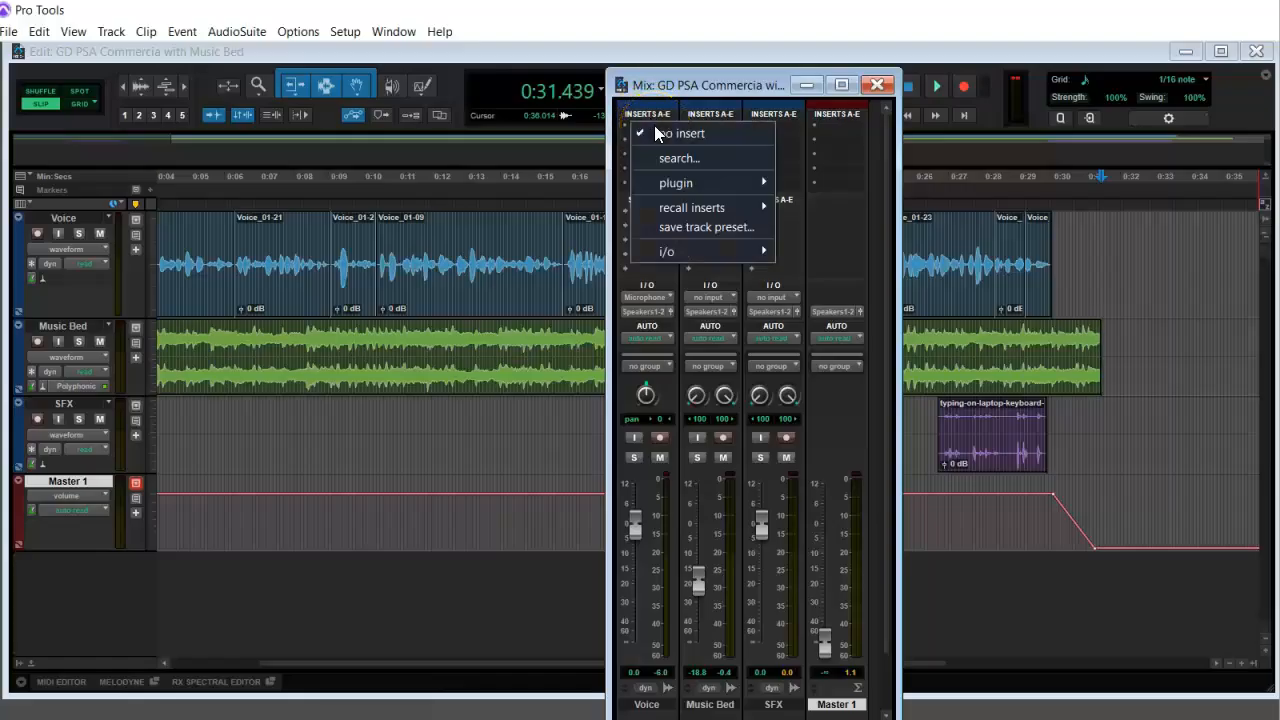
{"action": "mouse_move", "coordinate": [675, 182]}
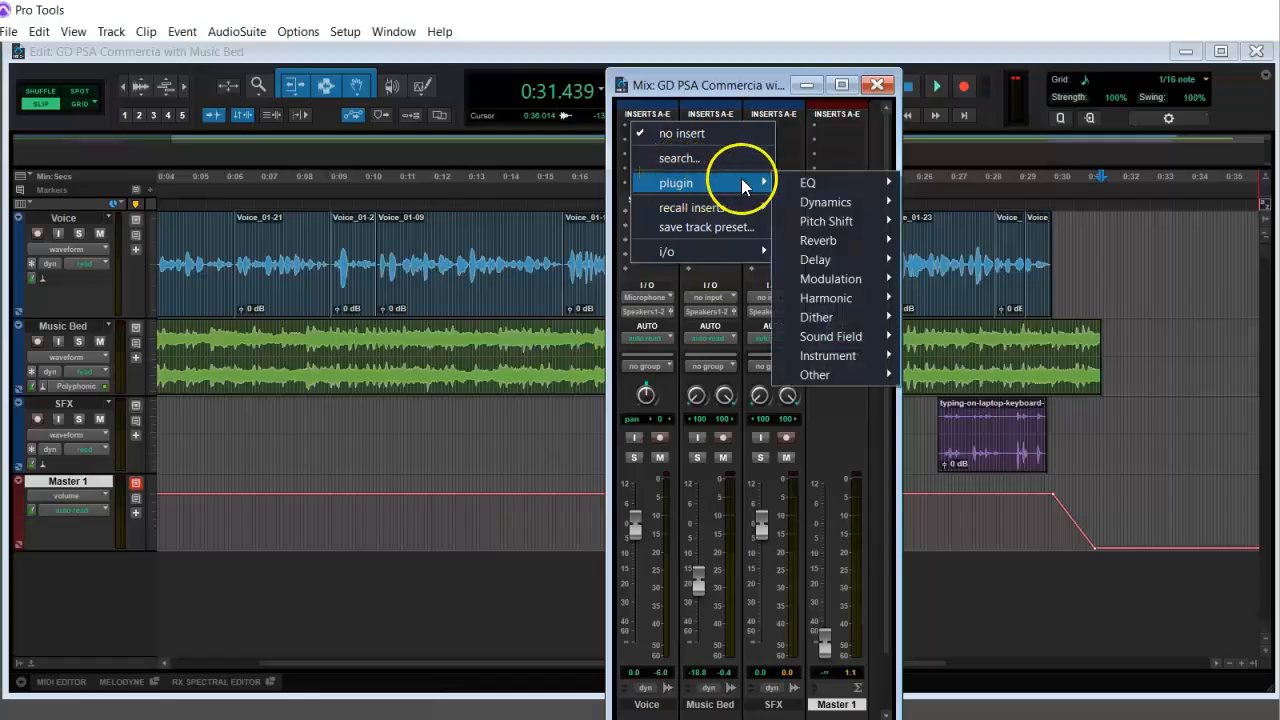
{"action": "mouse_move", "coordinate": [807, 187]}
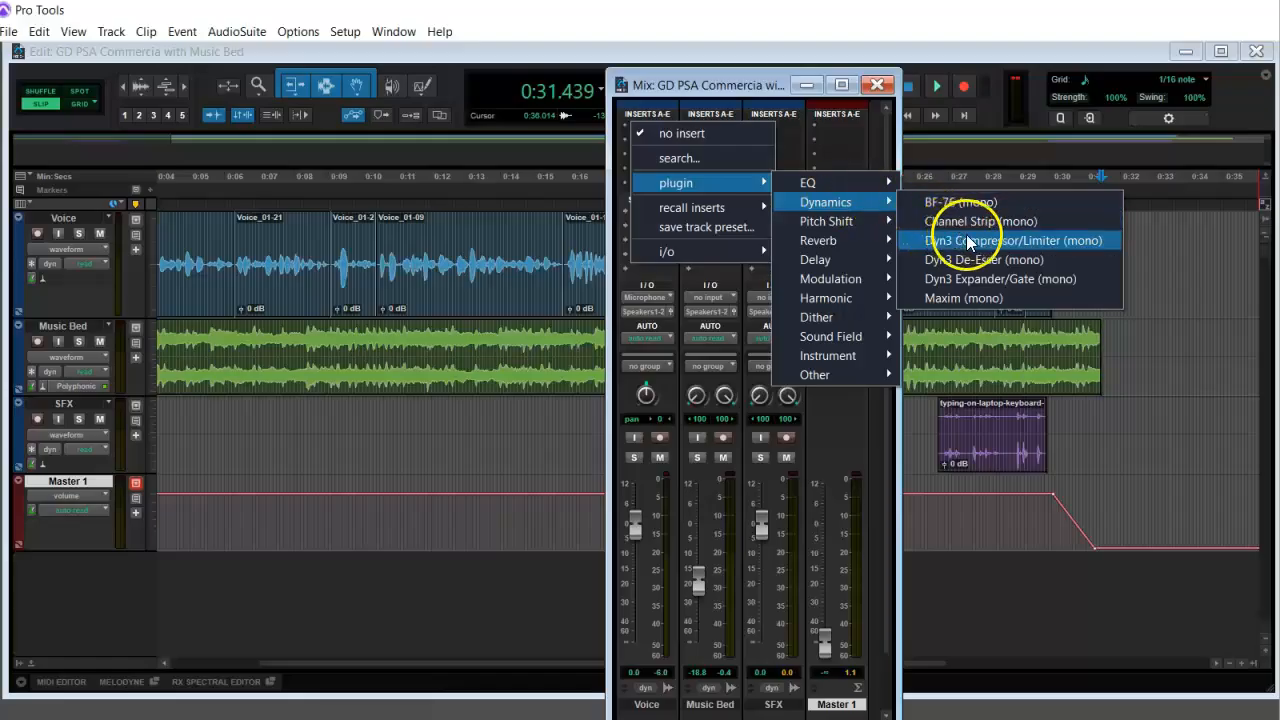
{"action": "left_click", "coordinate": [1056, 240]}
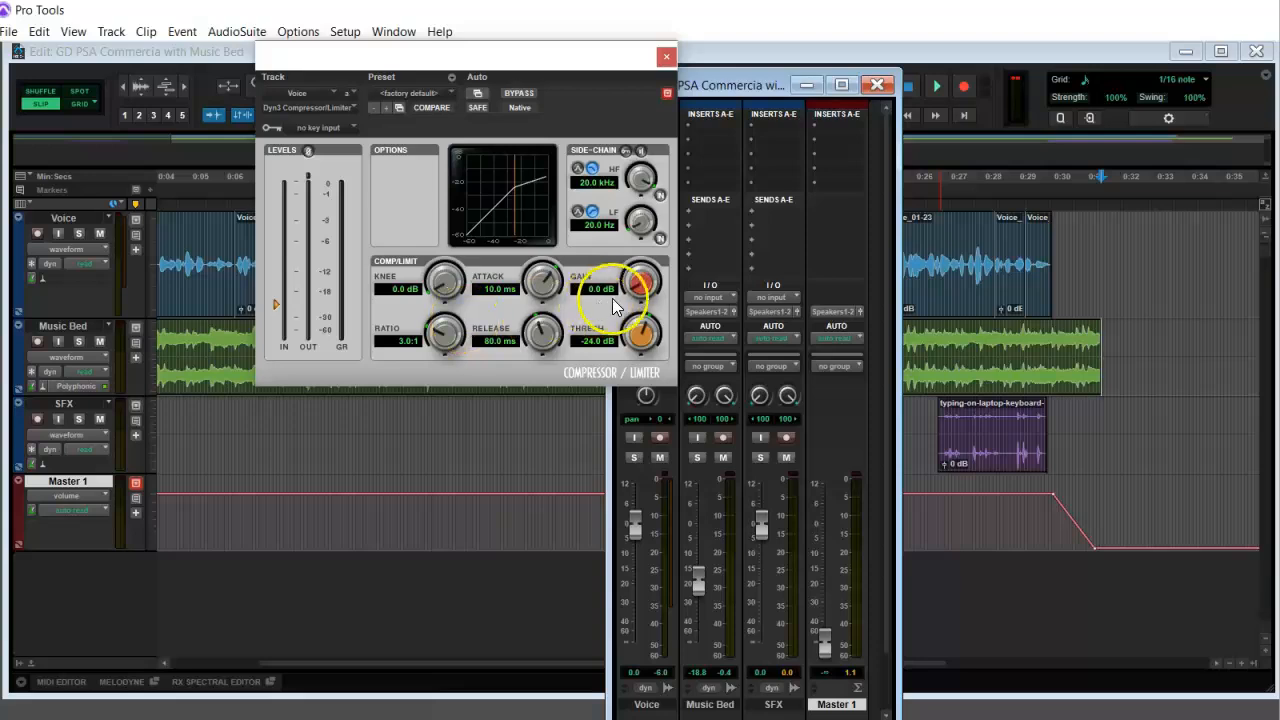
{"action": "left_click", "coordinate": [418, 92]}
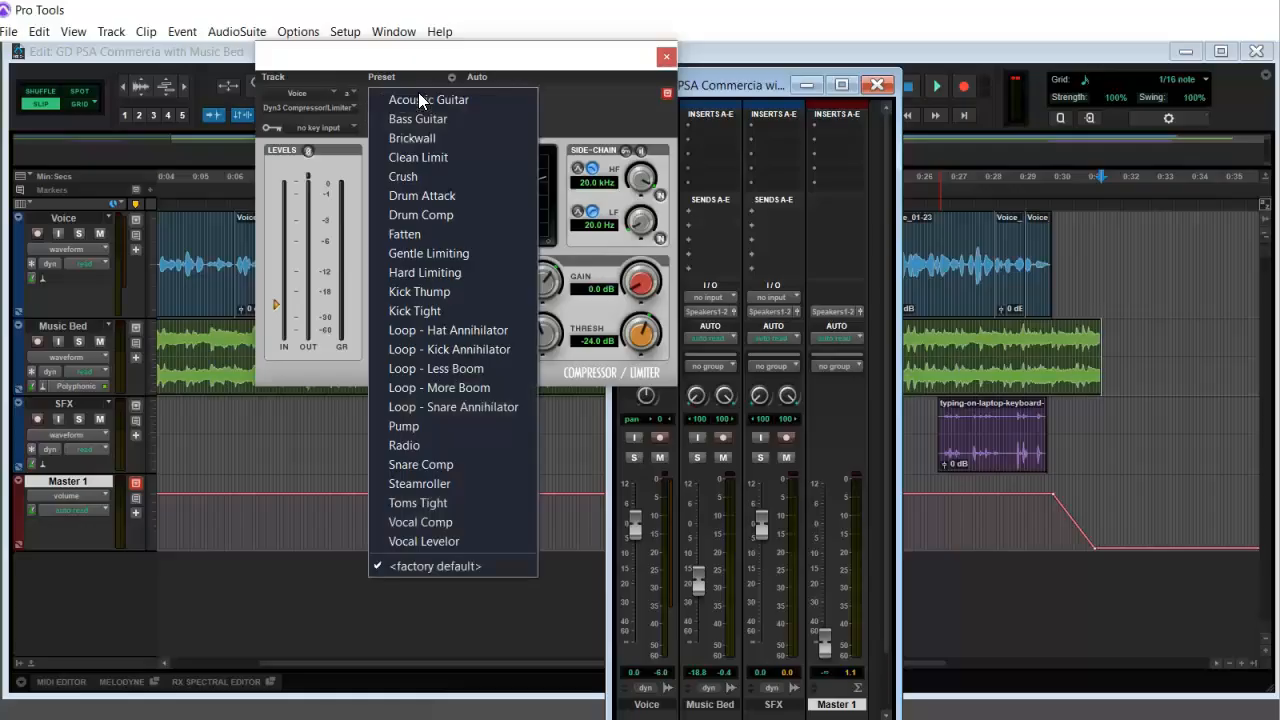
{"action": "left_click", "coordinate": [448, 521]}
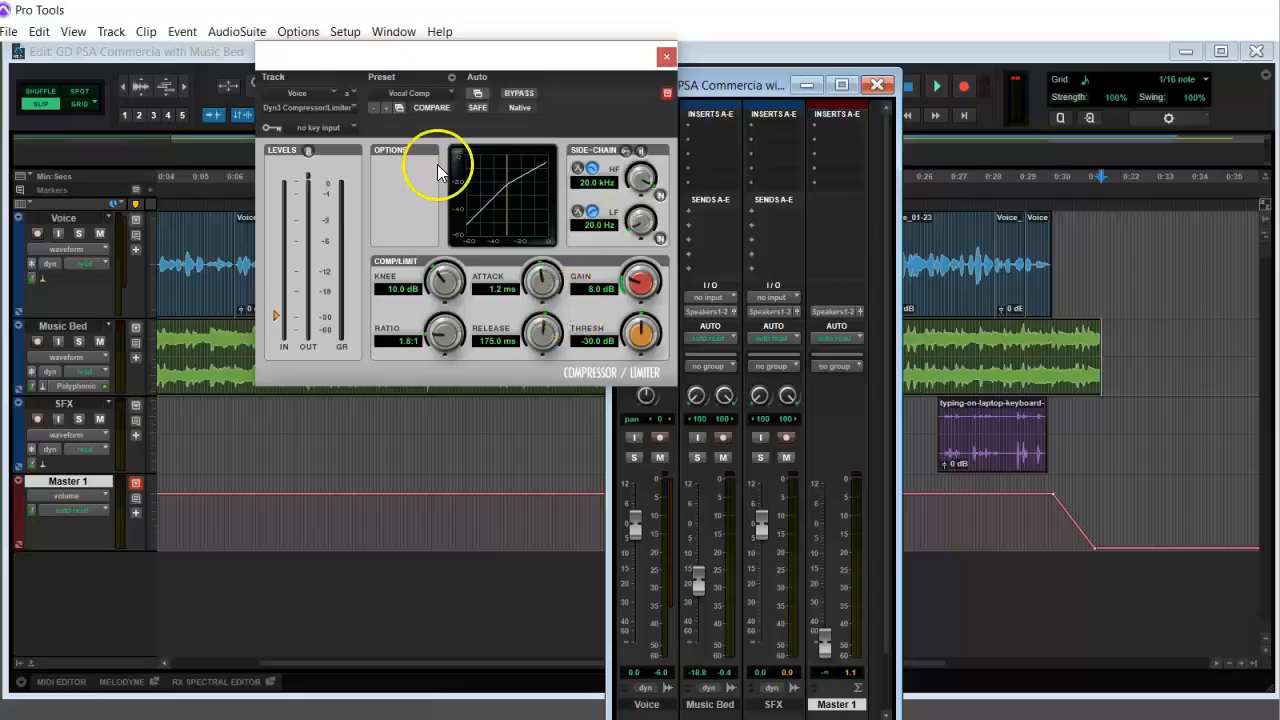
Close the compressor window and insert the Pitch II (stereo) multichannel plug-in in the SFX track's first insert slot
{"action": "left_click", "coordinate": [665, 59]}
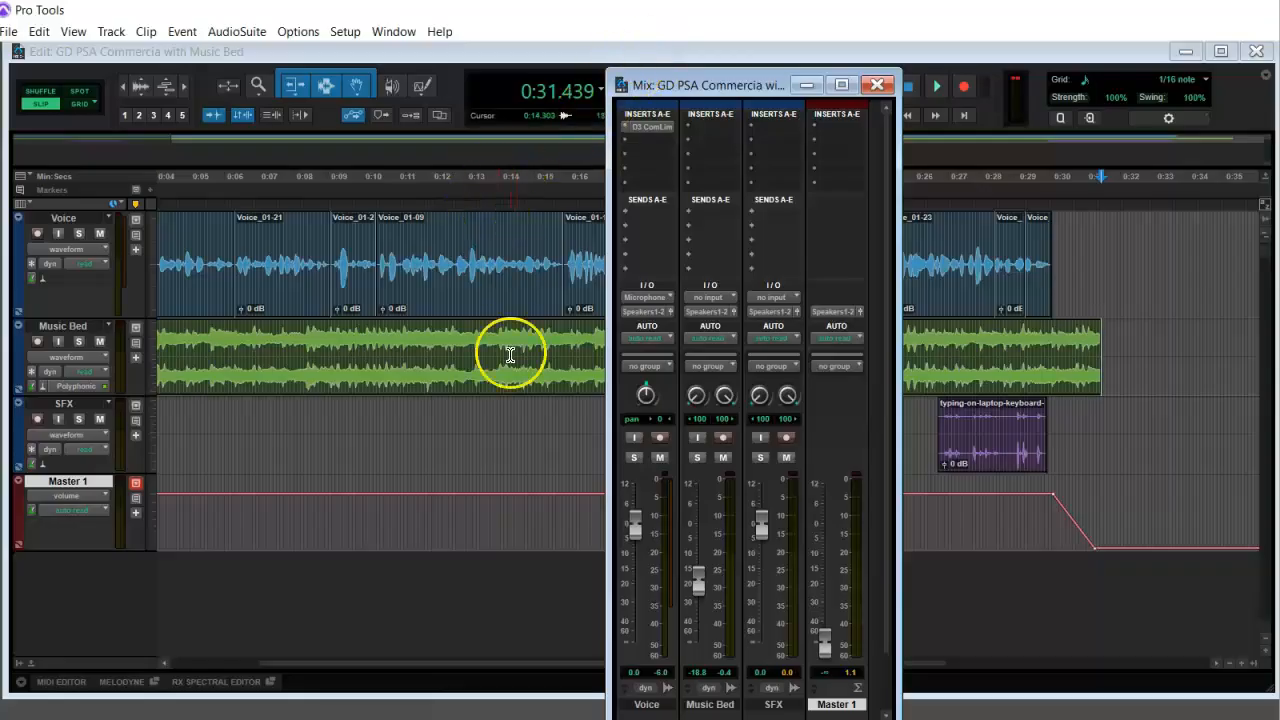
{"action": "left_click", "coordinate": [337, 433]}
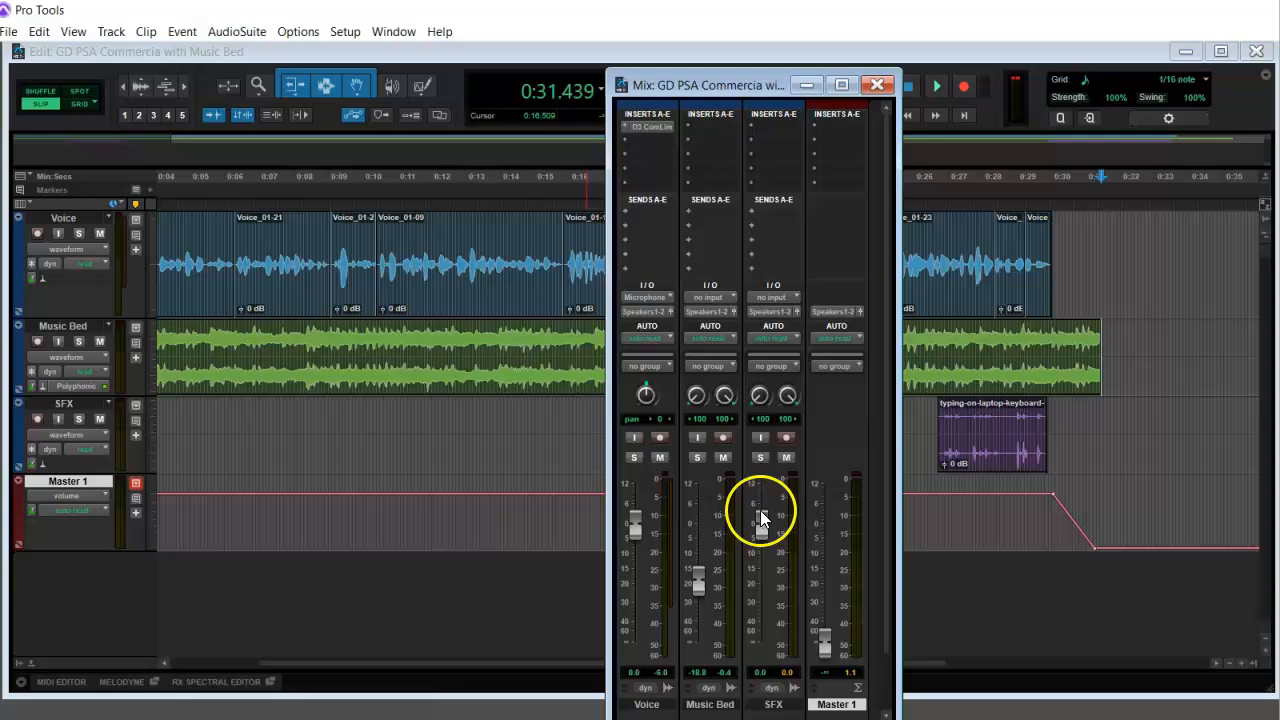
{"action": "left_click", "coordinate": [769, 112]}
{"action": "left_click", "coordinate": [777, 120]}
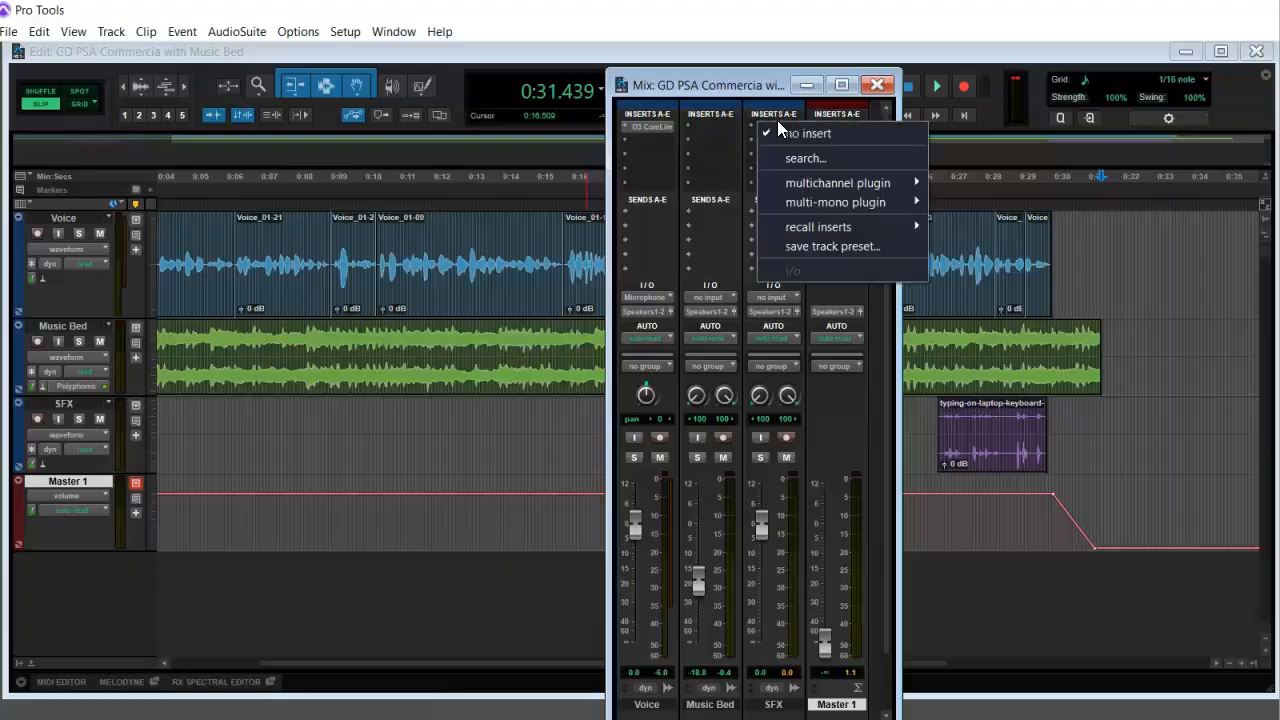
{"action": "mouse_move", "coordinate": [857, 183]}
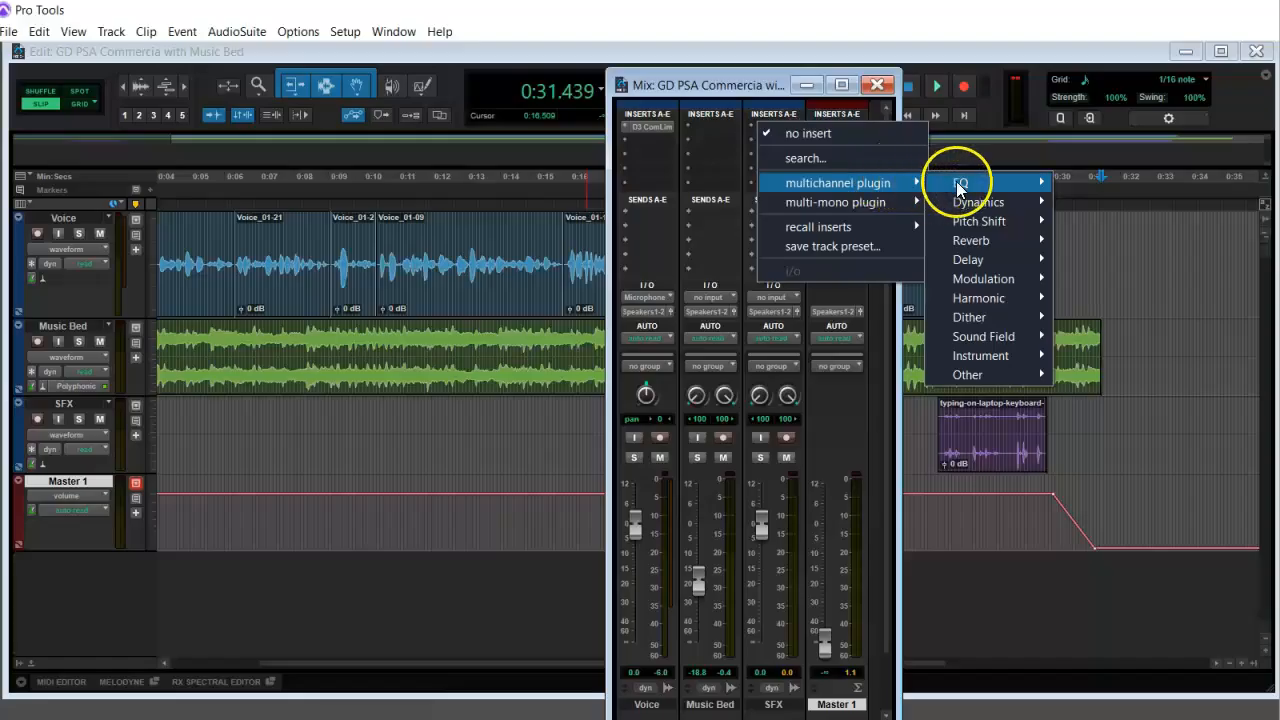
{"action": "mouse_move", "coordinate": [958, 186]}
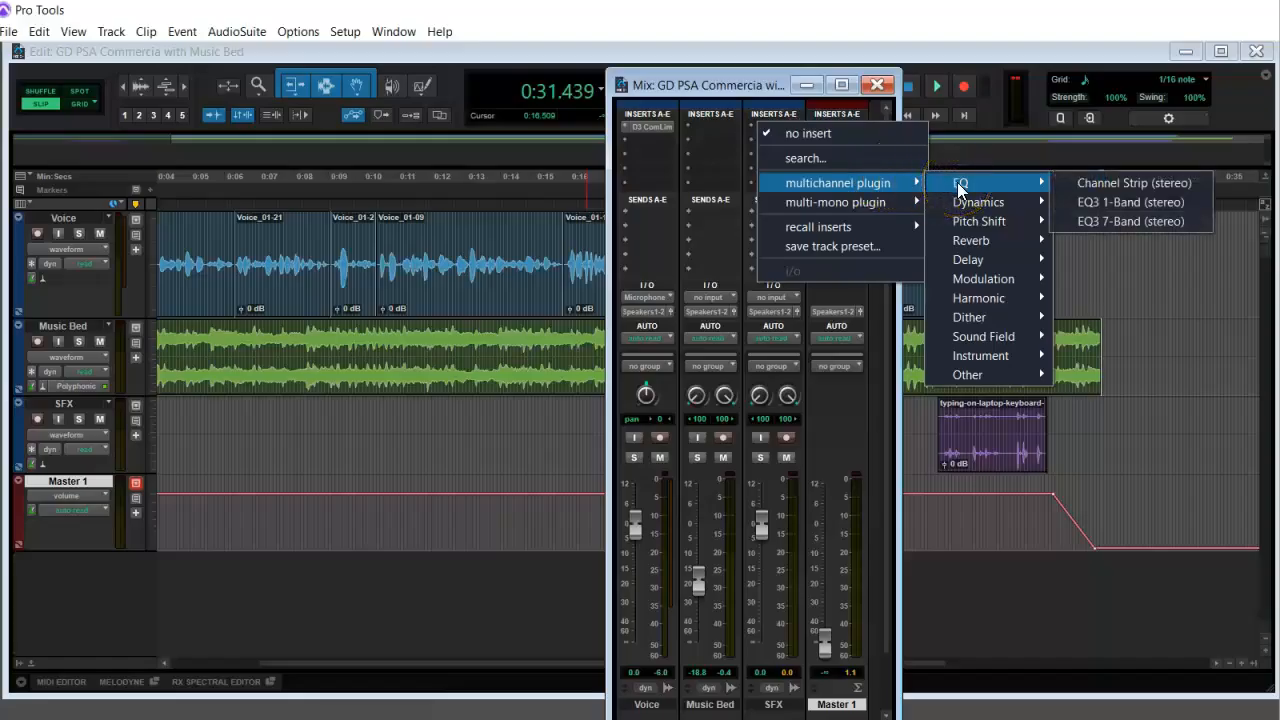
{"action": "mouse_move", "coordinate": [990, 218]}
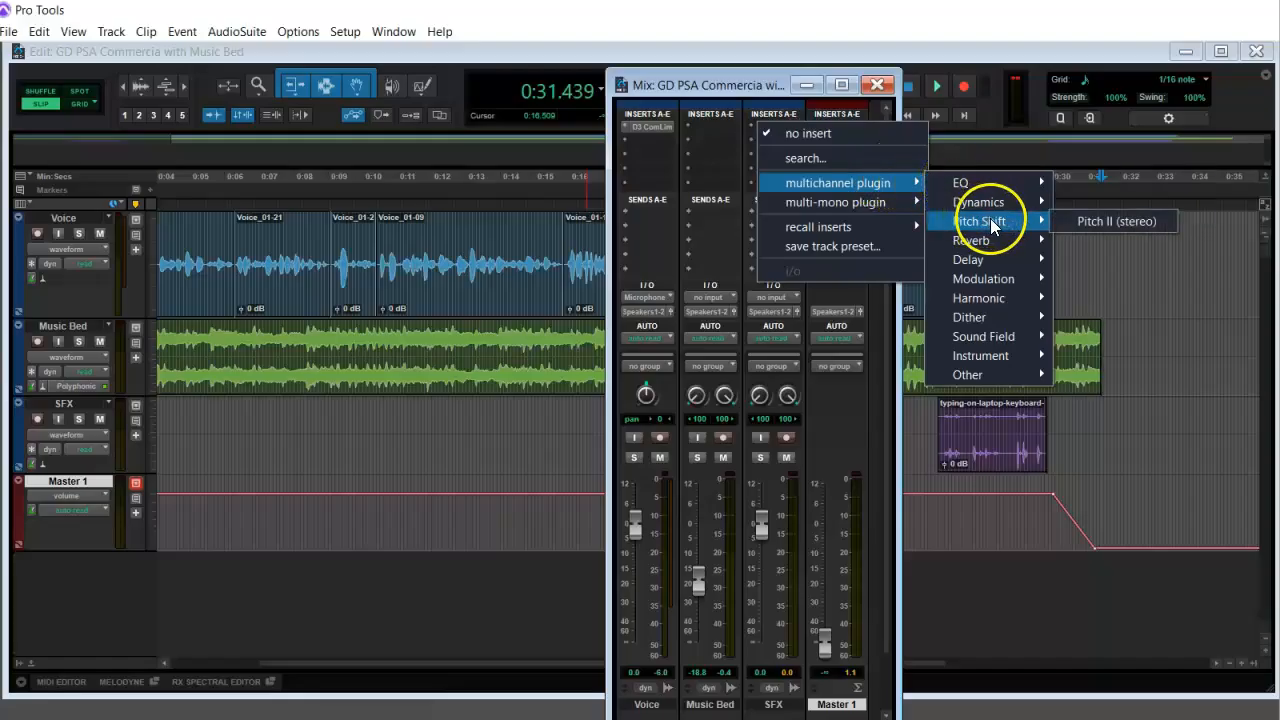
{"action": "left_click", "coordinate": [1112, 220]}
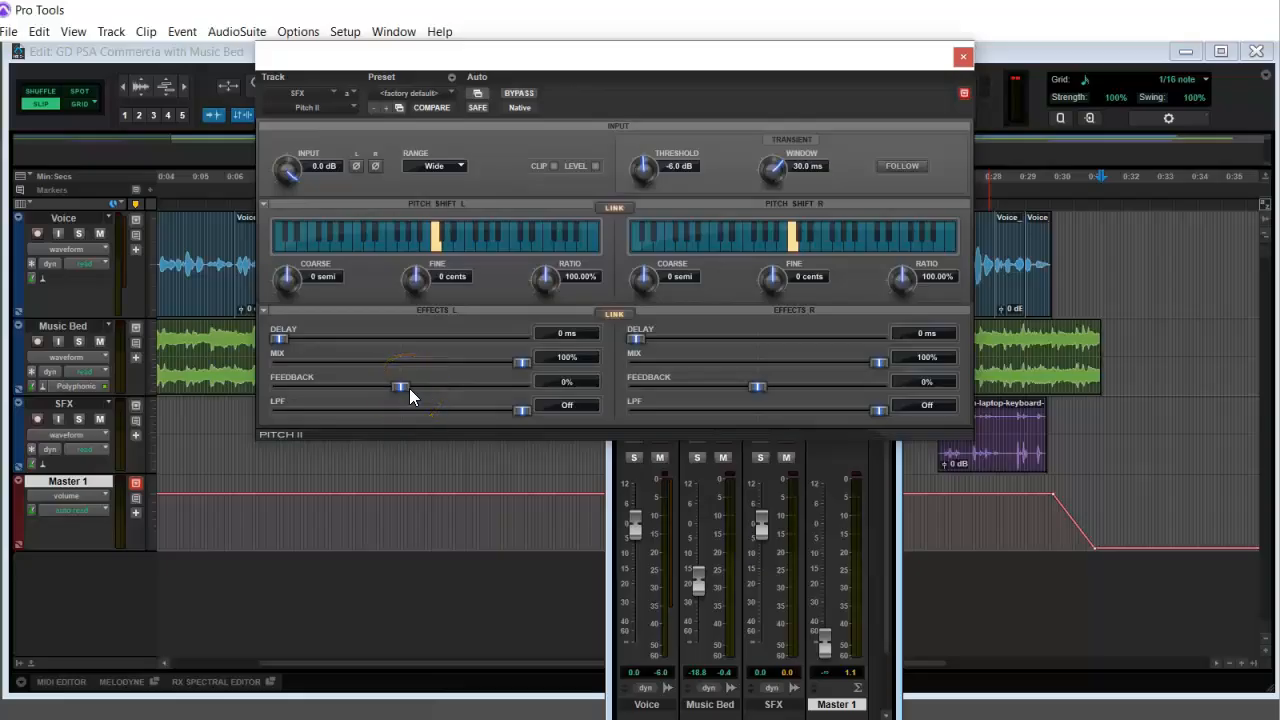
Lower the SFX pitch shift to -3 semitones in both linked channels and close the plug-in window
{"action": "left_click", "coordinate": [412, 242]}
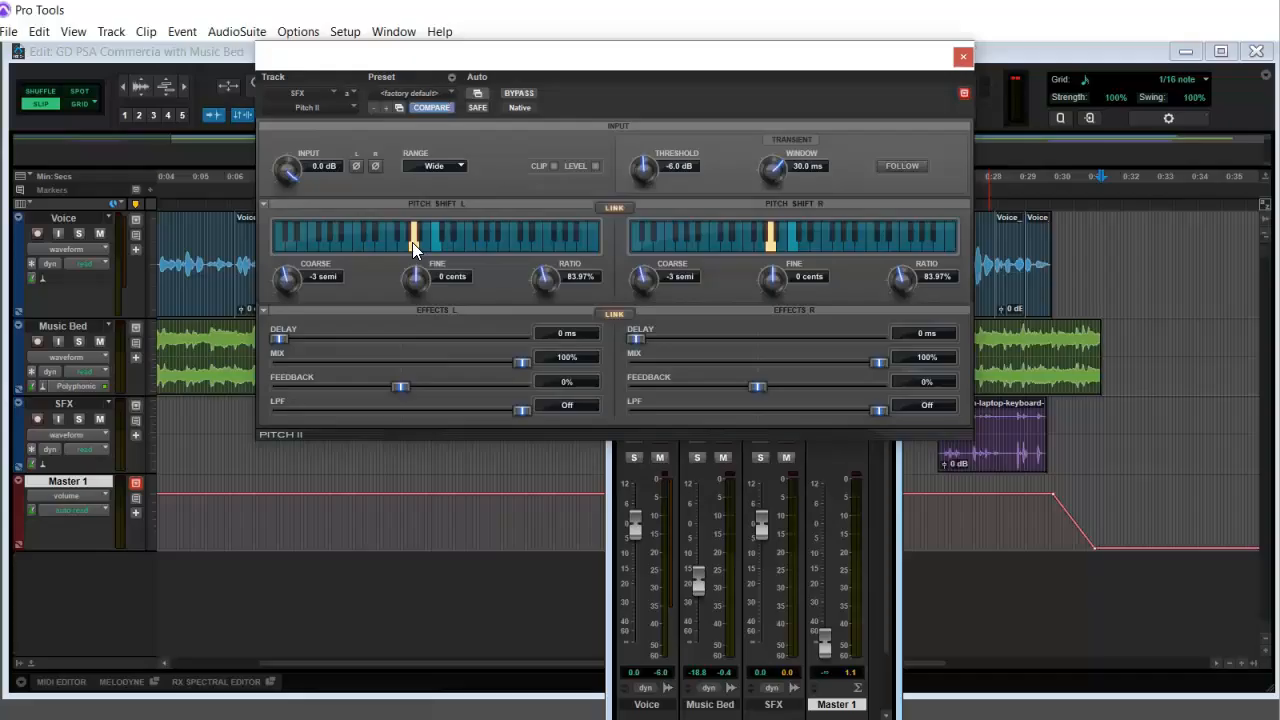
{"action": "left_click", "coordinate": [417, 242]}
{"action": "left_click", "coordinate": [963, 60]}
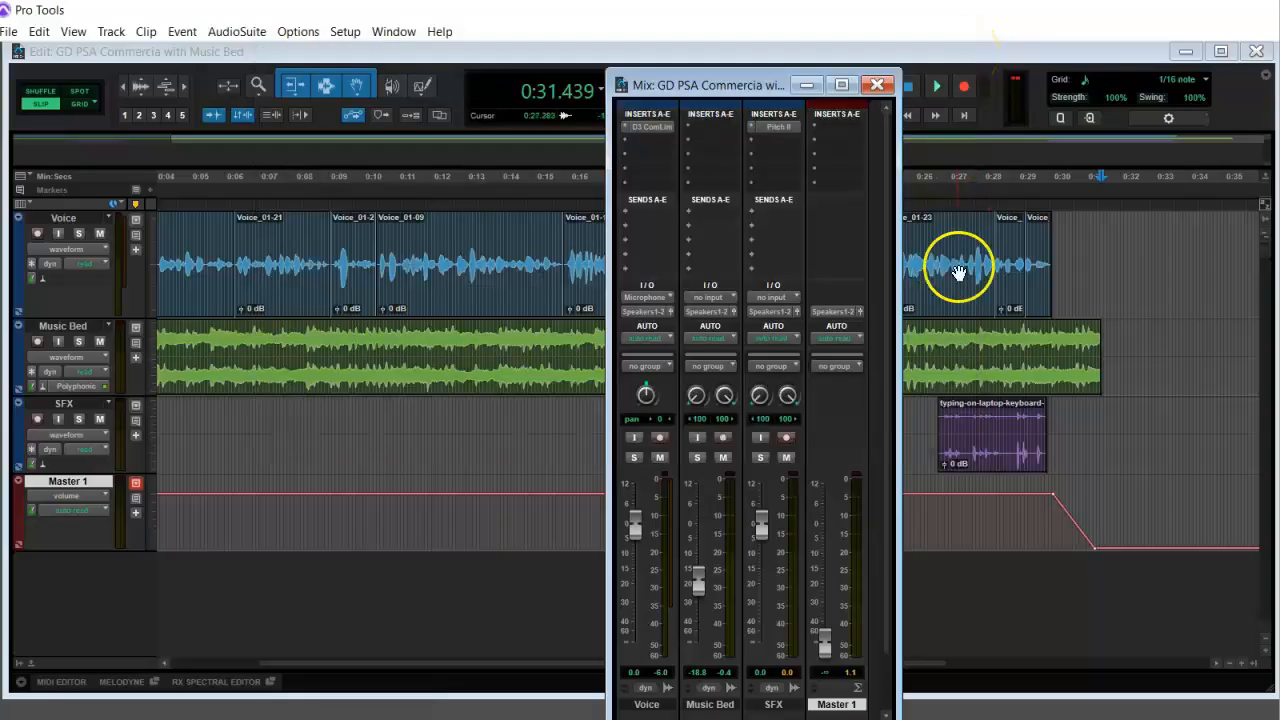
Solo the SFX track and play the cough clip from about 0:01.1 and the typing clip from about 0:26.3
{"action": "left_click_drag", "start_coordinate": [400, 661], "coordinate": [274, 670]}
{"action": "left_click", "coordinate": [195, 420]}
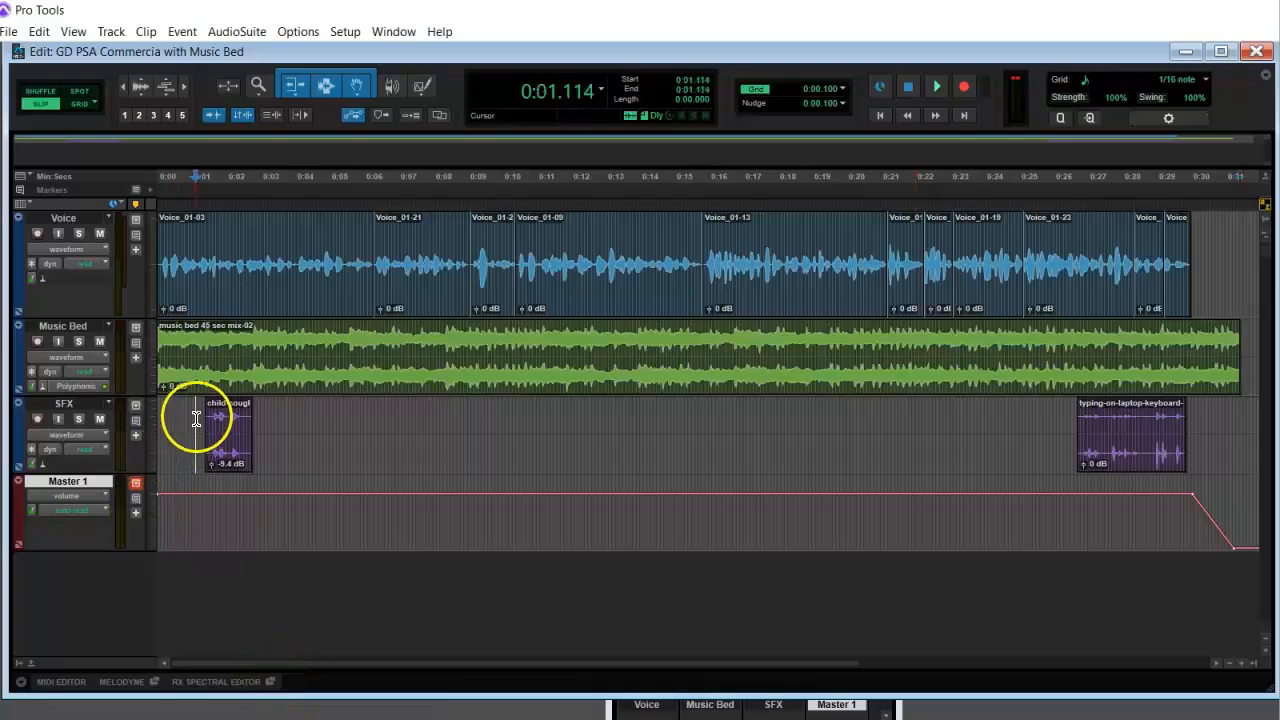
{"action": "left_click", "coordinate": [80, 418]}
{"action": "key", "text": "space"}
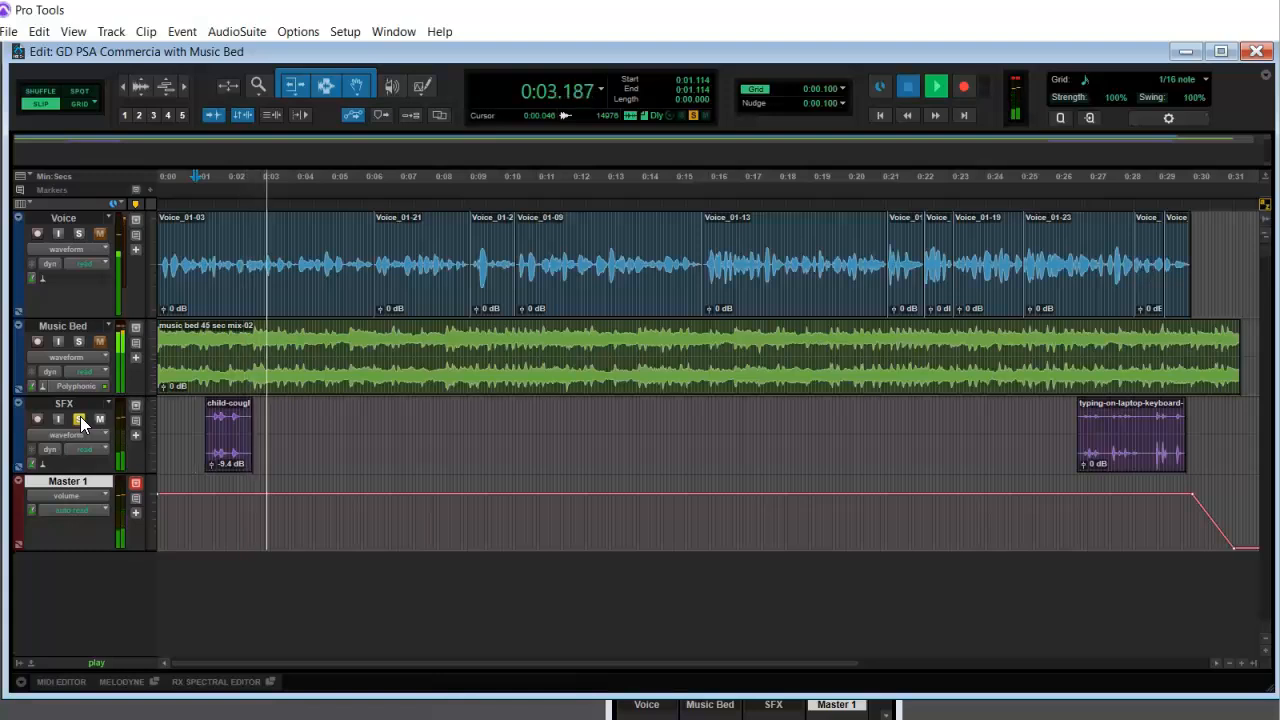
{"action": "key", "text": "space"}
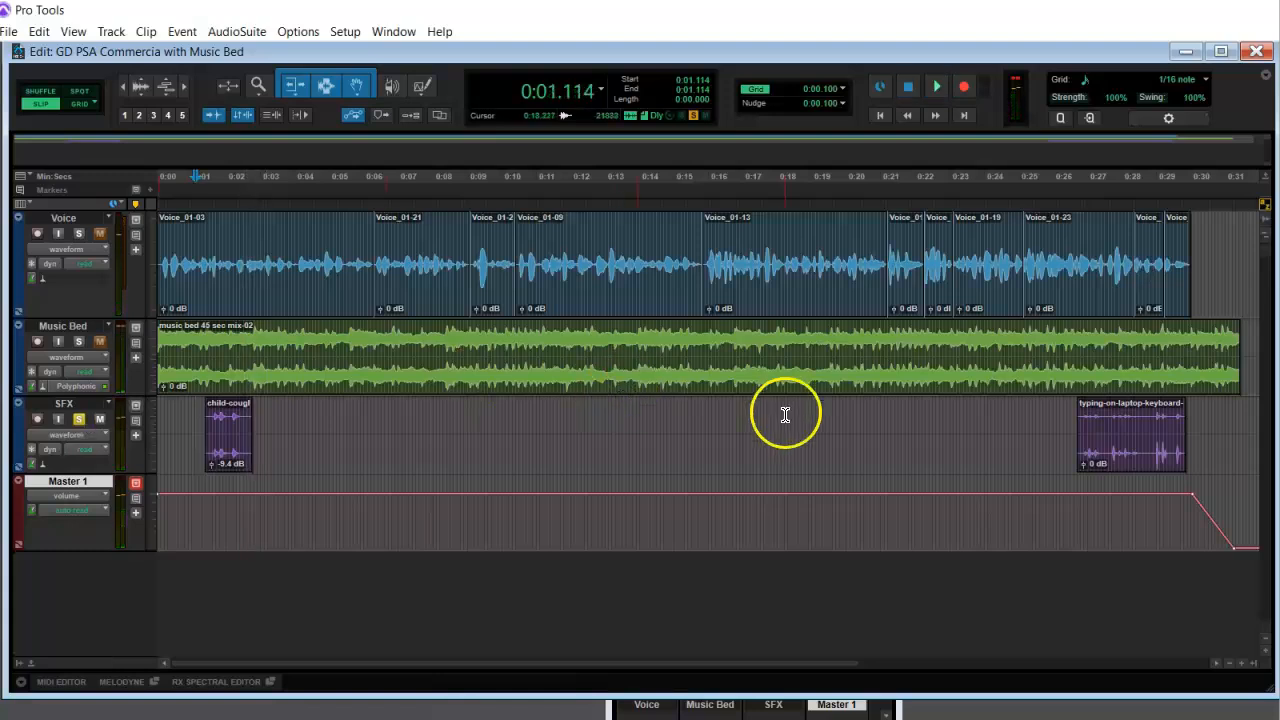
{"action": "left_click", "coordinate": [1064, 415]}
{"action": "key", "text": "space"}
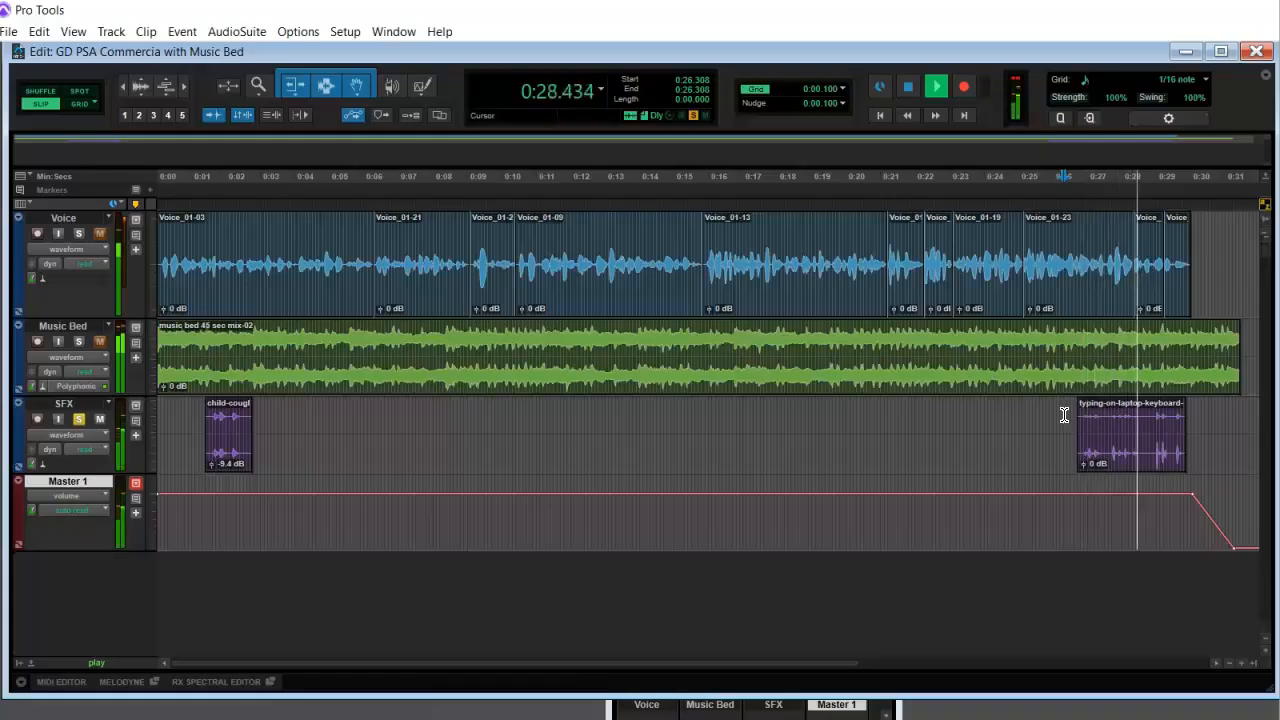
{"action": "key", "text": "space"}
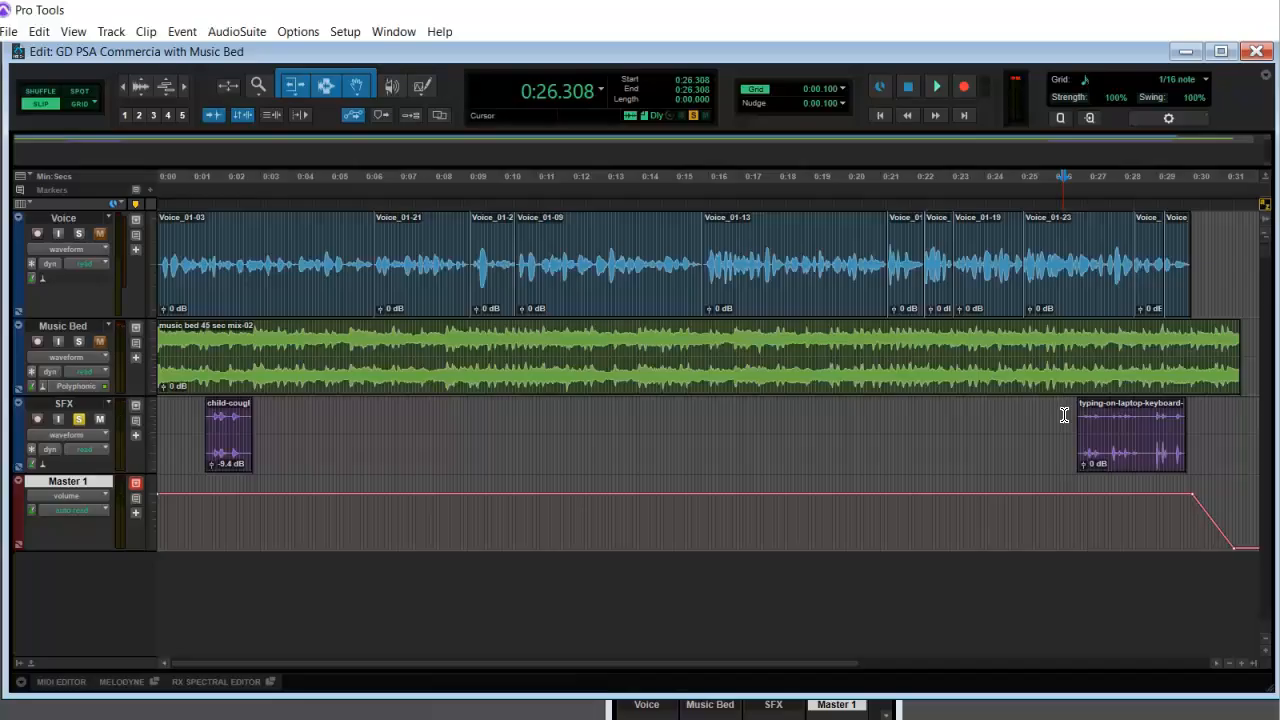
Show the Mix window, review the Pitch II settings on the SFX track, and take SFX out of solo
{"action": "key", "text": "ctrl+equal"}
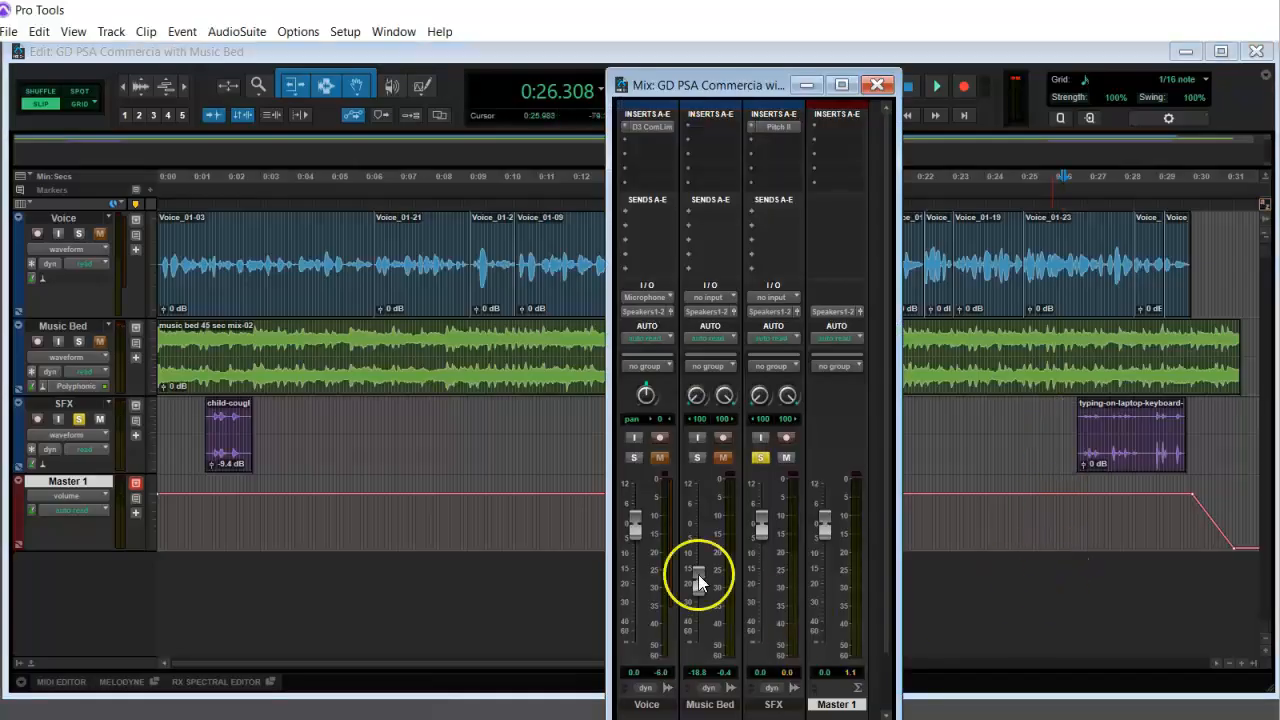
{"action": "left_click", "coordinate": [781, 124]}
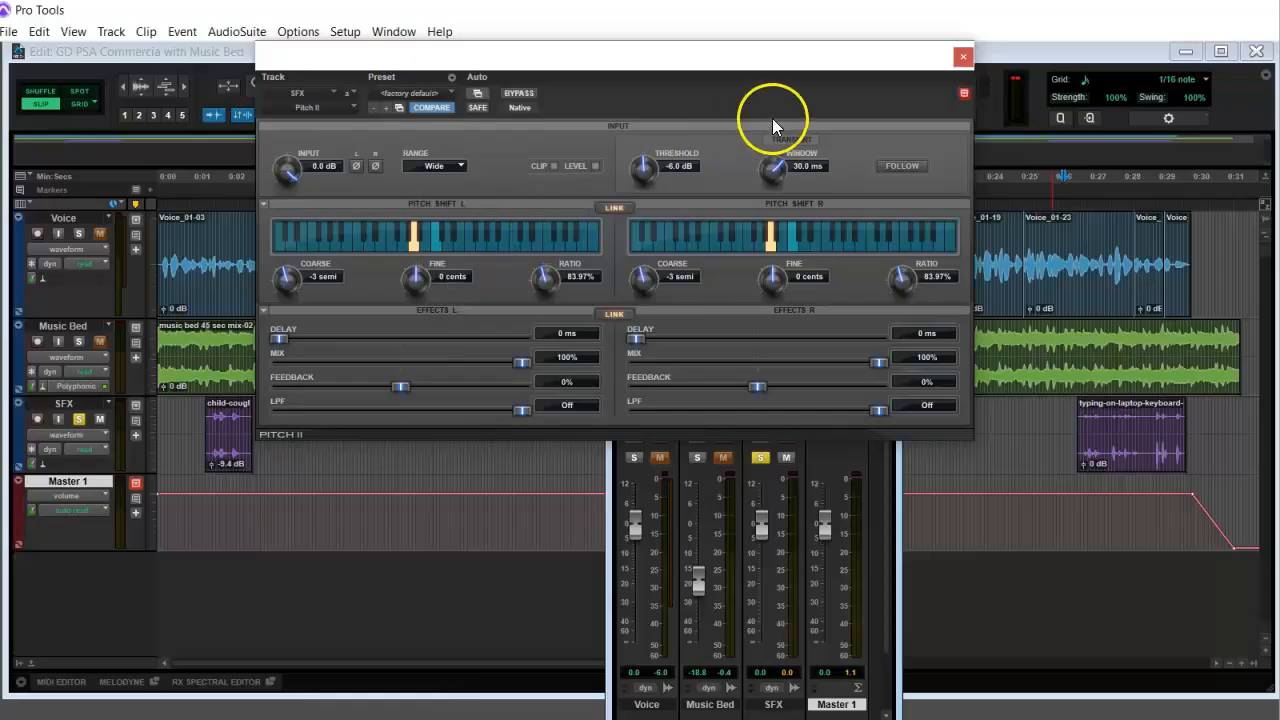
{"action": "left_click", "coordinate": [963, 56]}
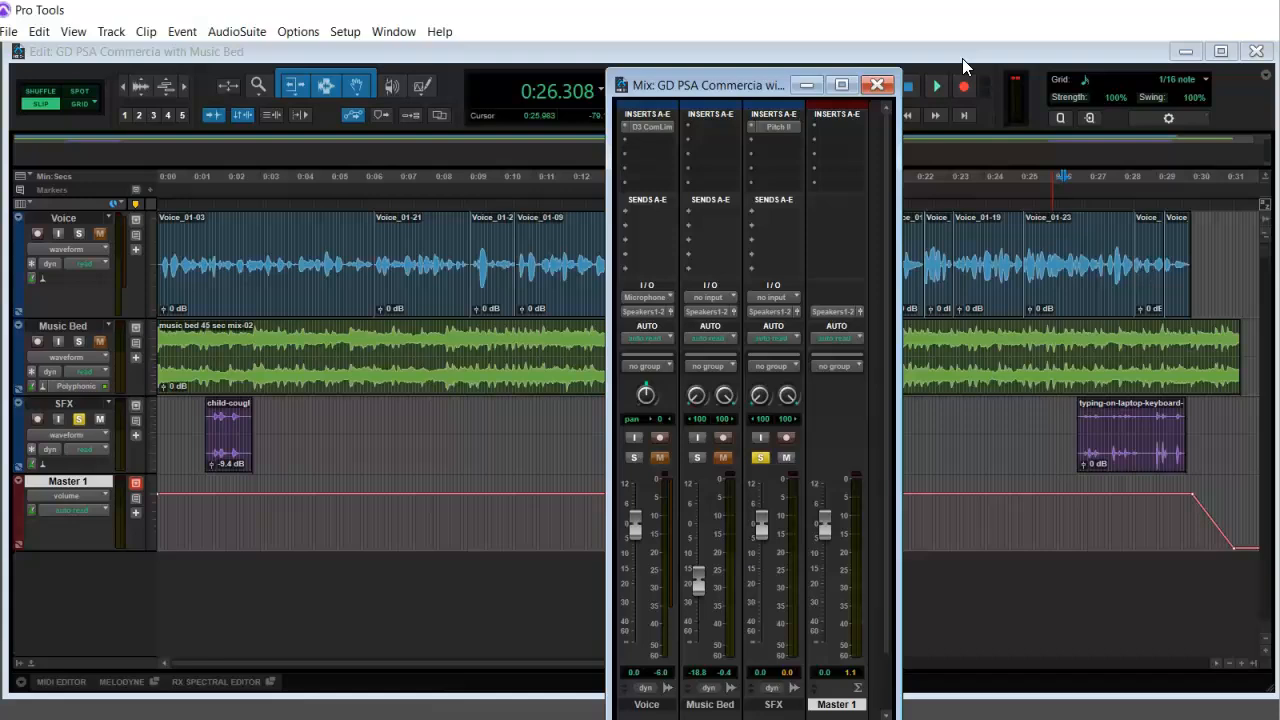
{"action": "left_click", "coordinate": [759, 457]}
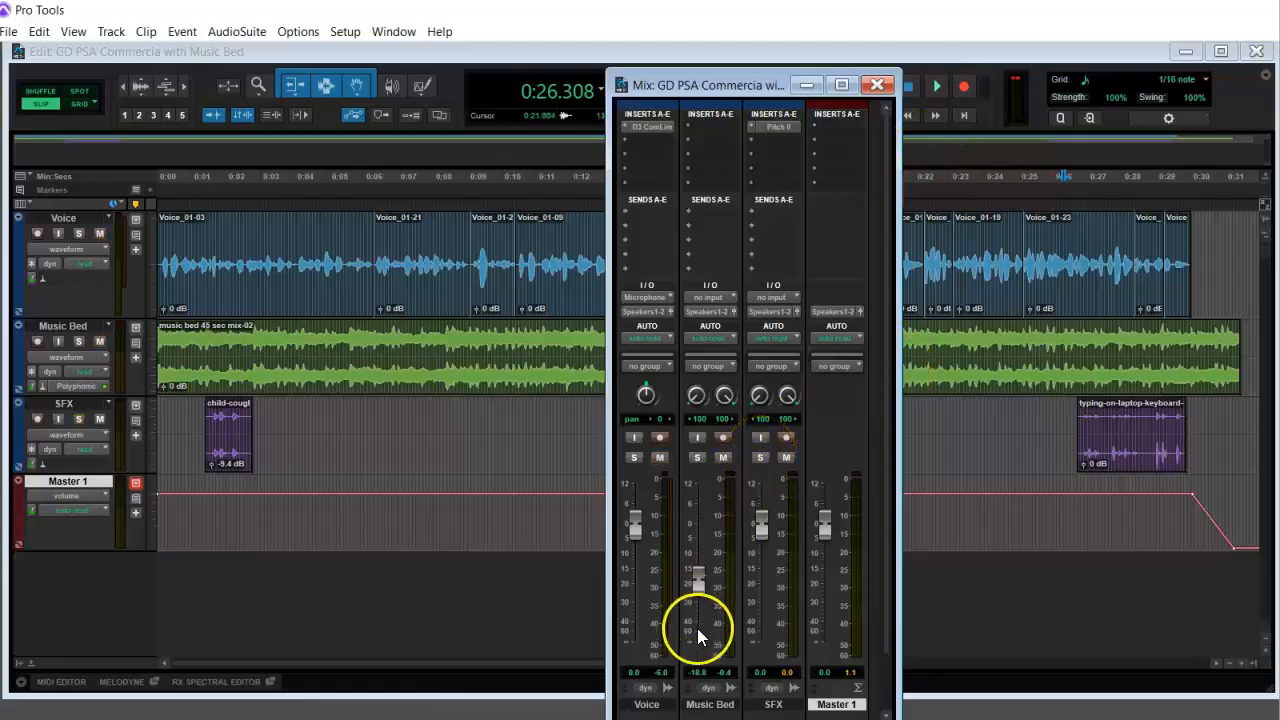
Insert the D-Verb (stereo) multichannel reverb in the Music Bed track's first insert slot
{"action": "left_click", "coordinate": [706, 121]}
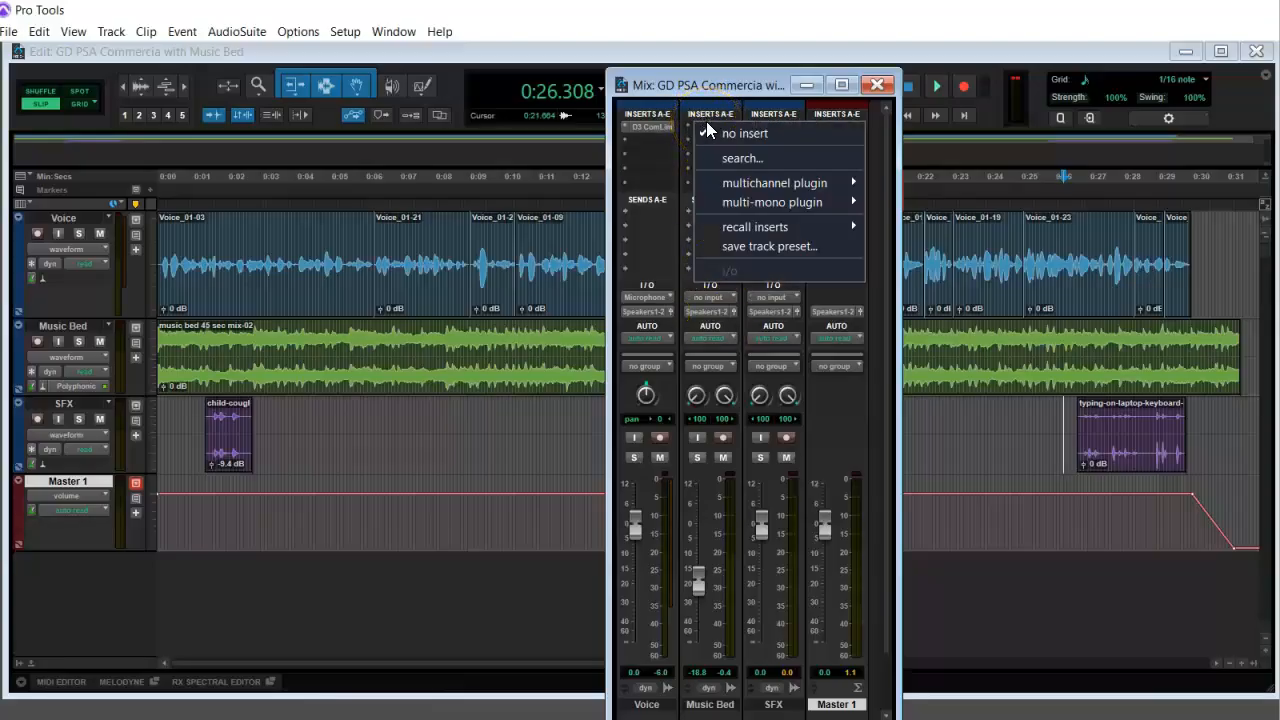
{"action": "left_click", "coordinate": [778, 186]}
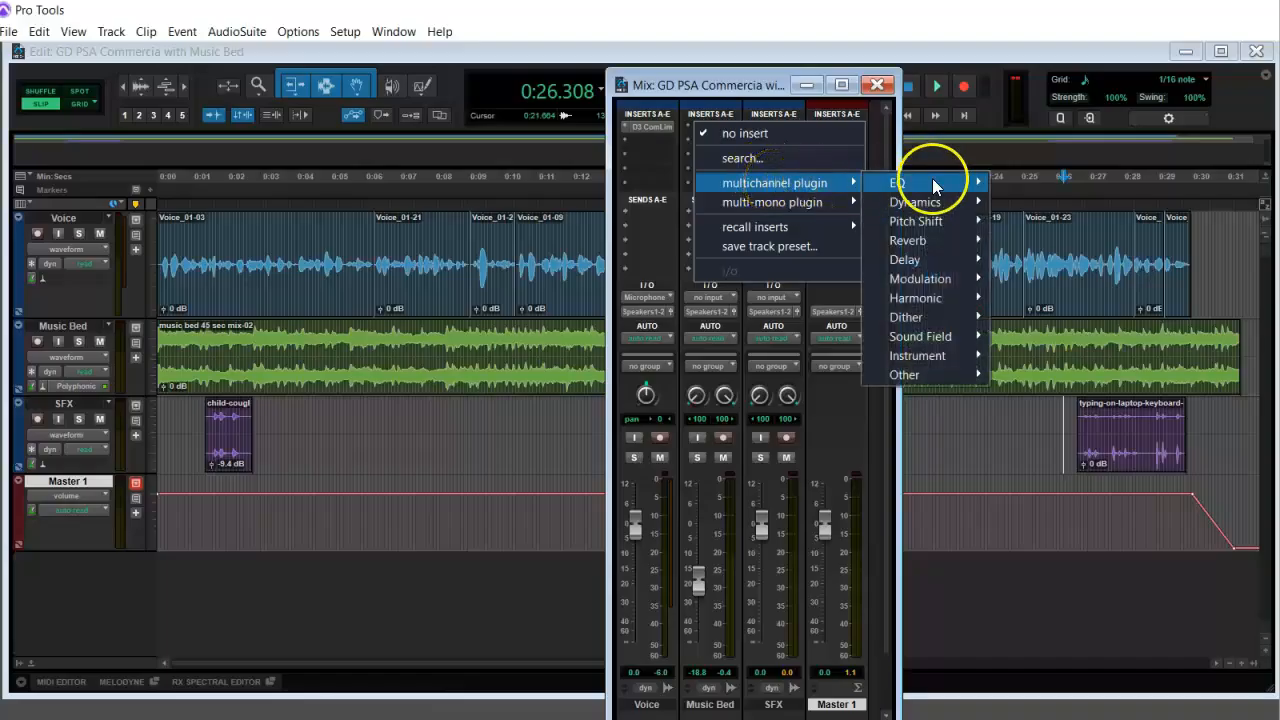
{"action": "mouse_move", "coordinate": [950, 236]}
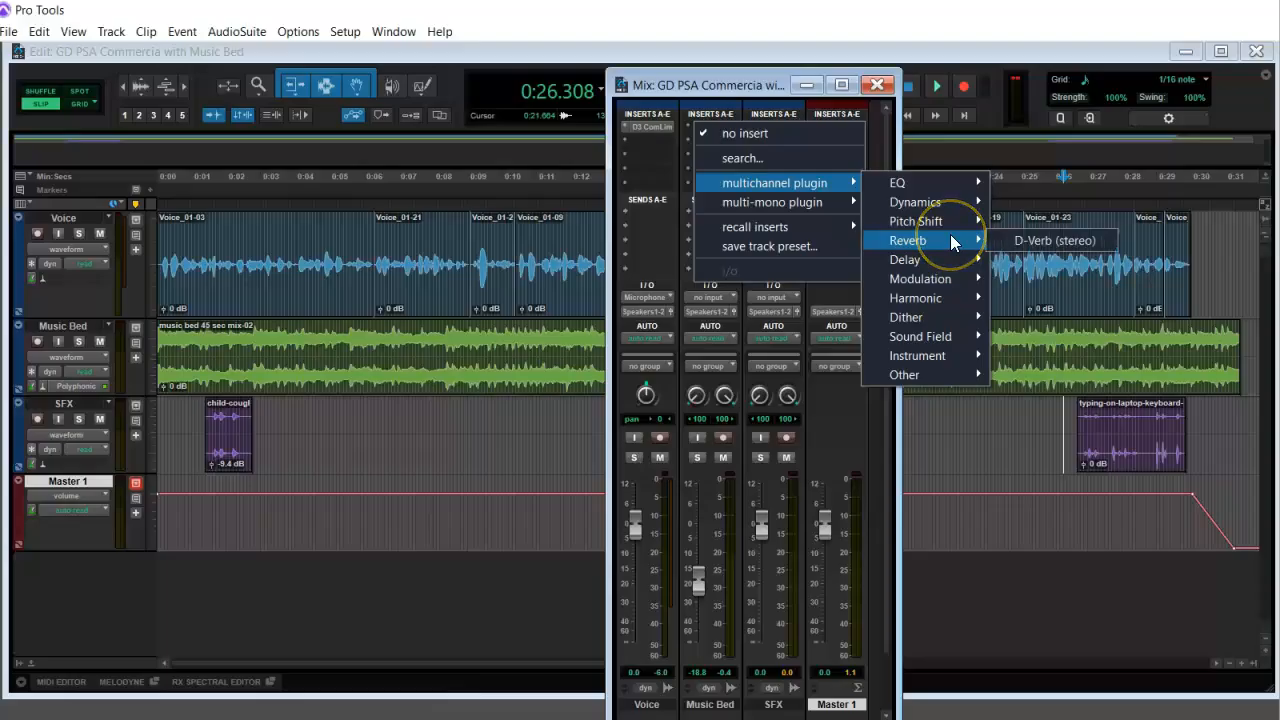
{"action": "left_click", "coordinate": [1054, 234]}
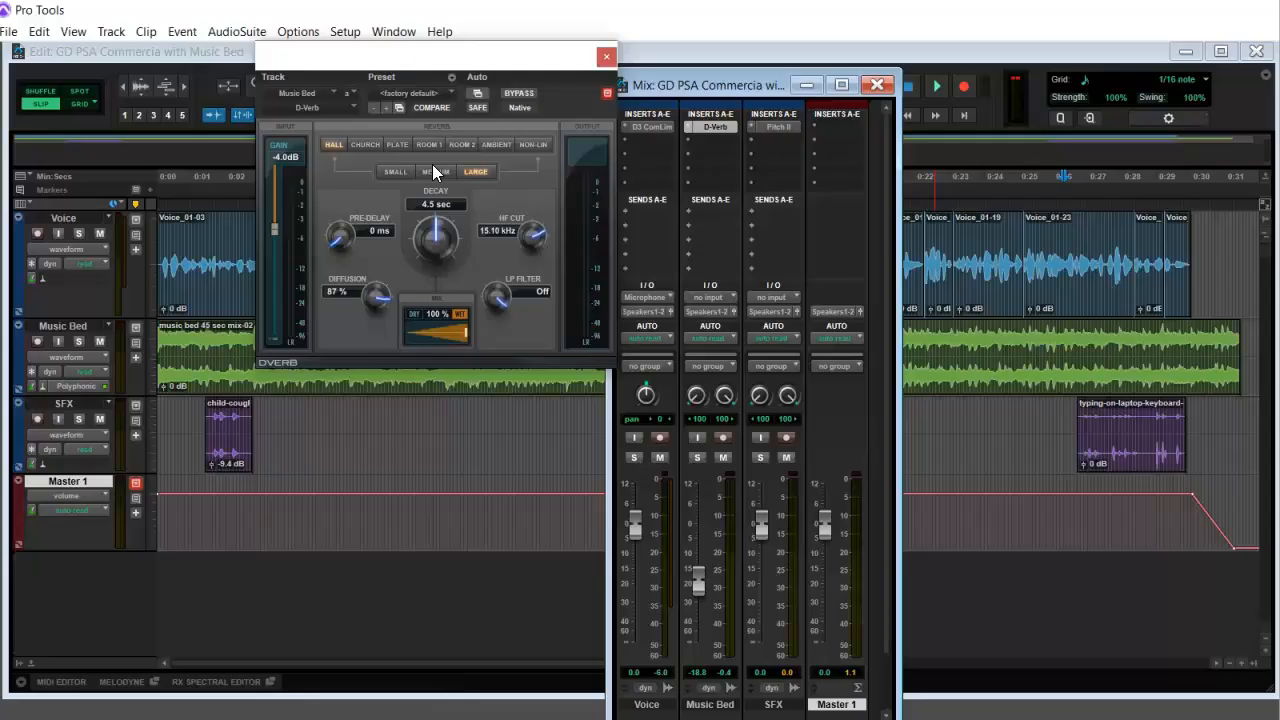
Set the Music Bed's D-Verb to the Hall algorithm with a 10 % wet/dry mix
{"action": "left_click", "coordinate": [332, 144]}
{"action": "left_click_drag", "start_coordinate": [464, 332], "coordinate": [456, 332]}
{"action": "left_click_drag", "start_coordinate": [410, 336], "coordinate": [406, 338]}
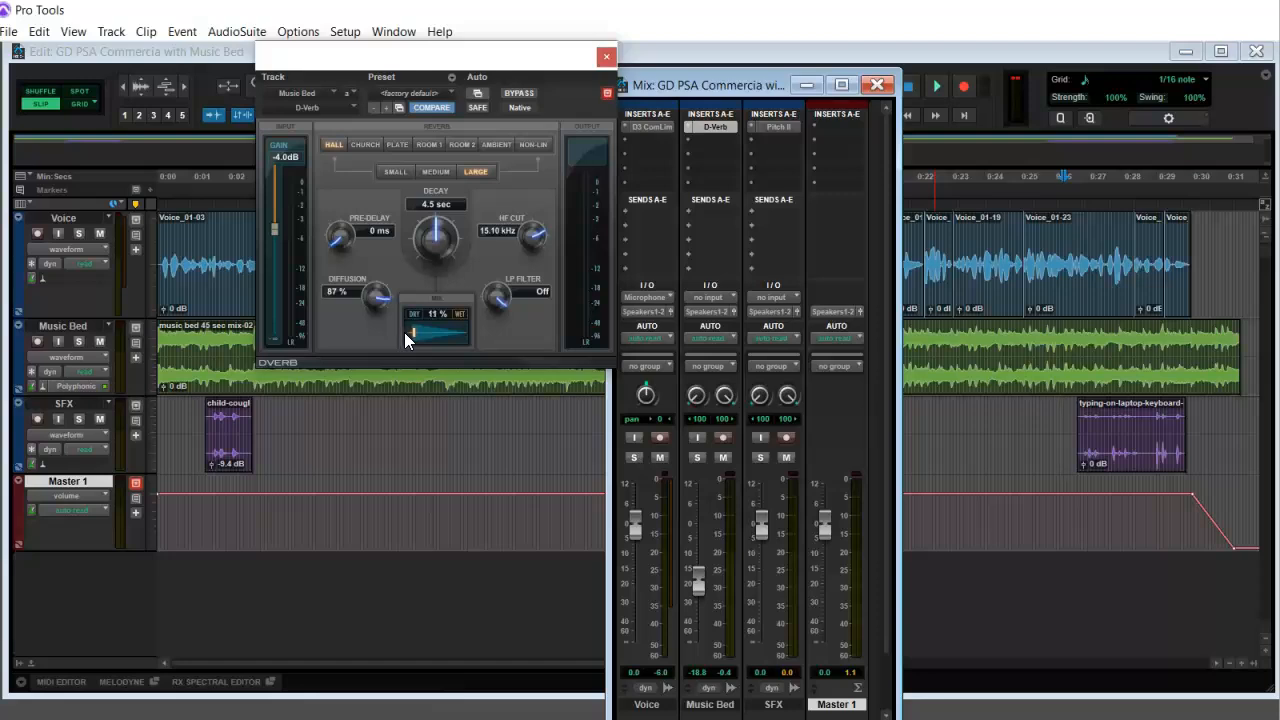
{"action": "left_click_drag", "start_coordinate": [404, 332], "coordinate": [412, 332]}
Play the session's opening from 0:00 to check the Music Bed reverb, and close the D-Verb window
{"action": "left_click", "coordinate": [204, 345]}
{"action": "left_click", "coordinate": [77, 339]}
{"action": "key", "text": "space"}
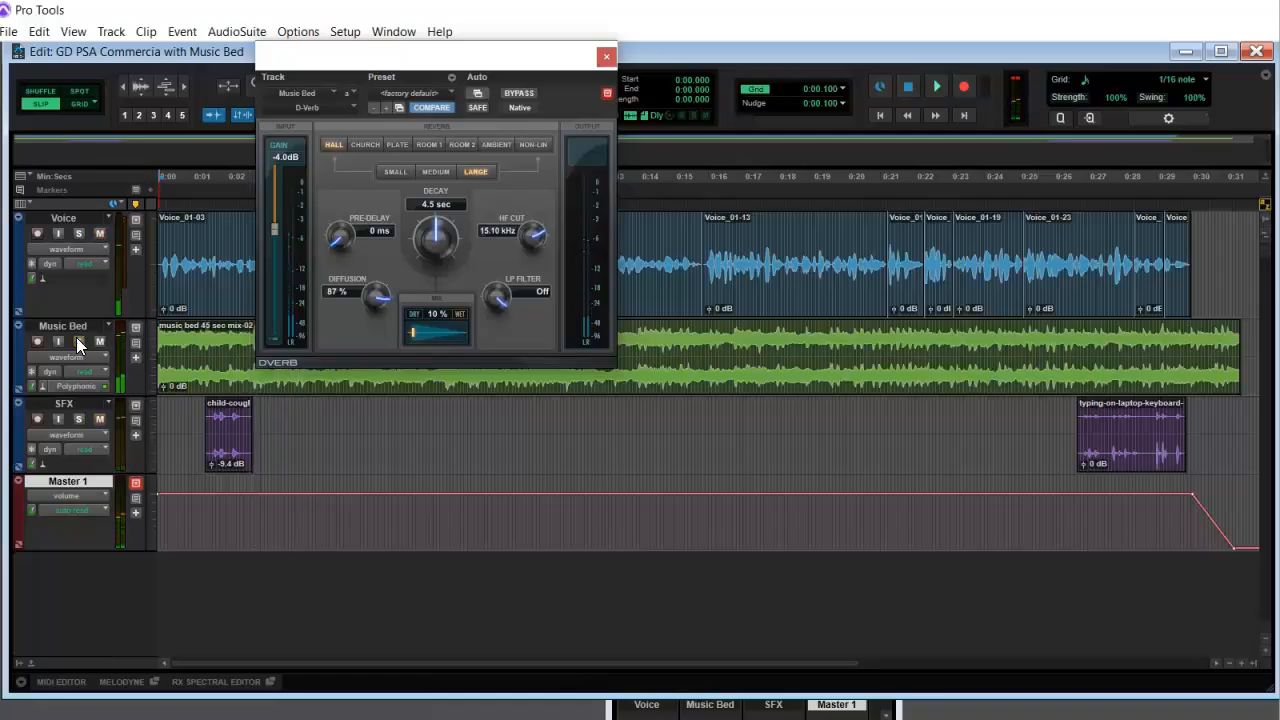
{"action": "key", "text": "space"}
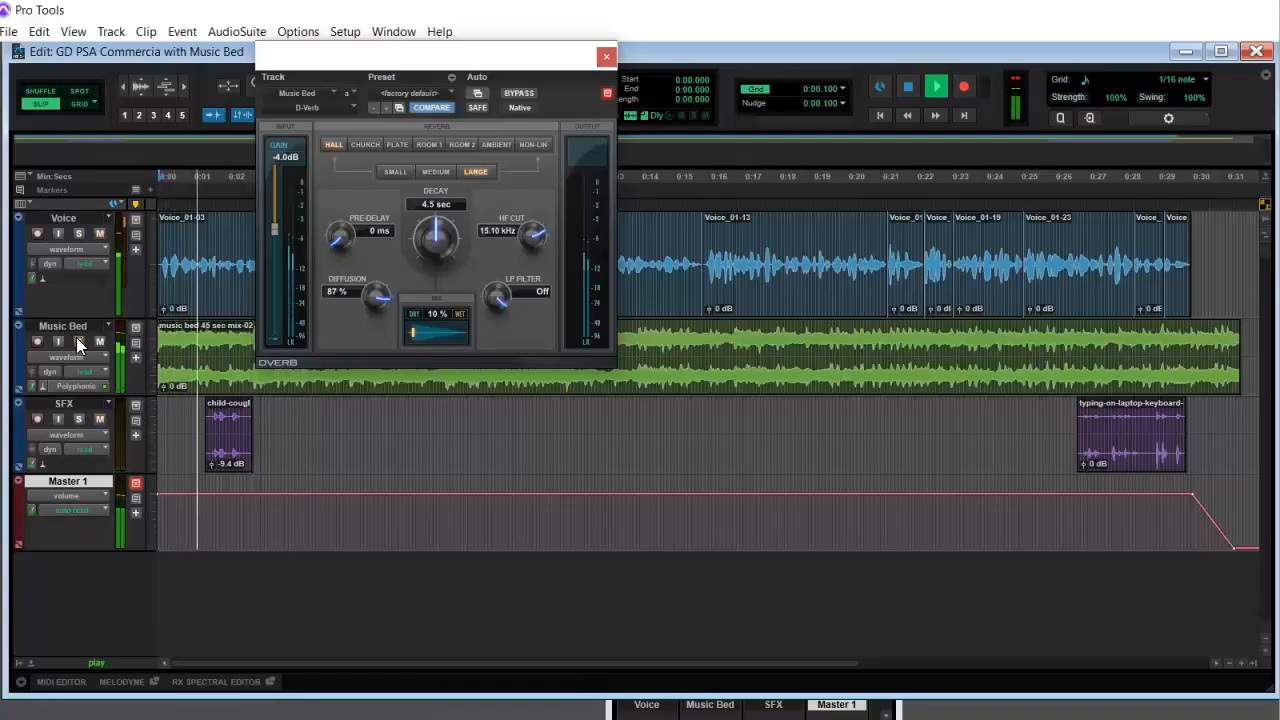
{"action": "key", "text": "space"}
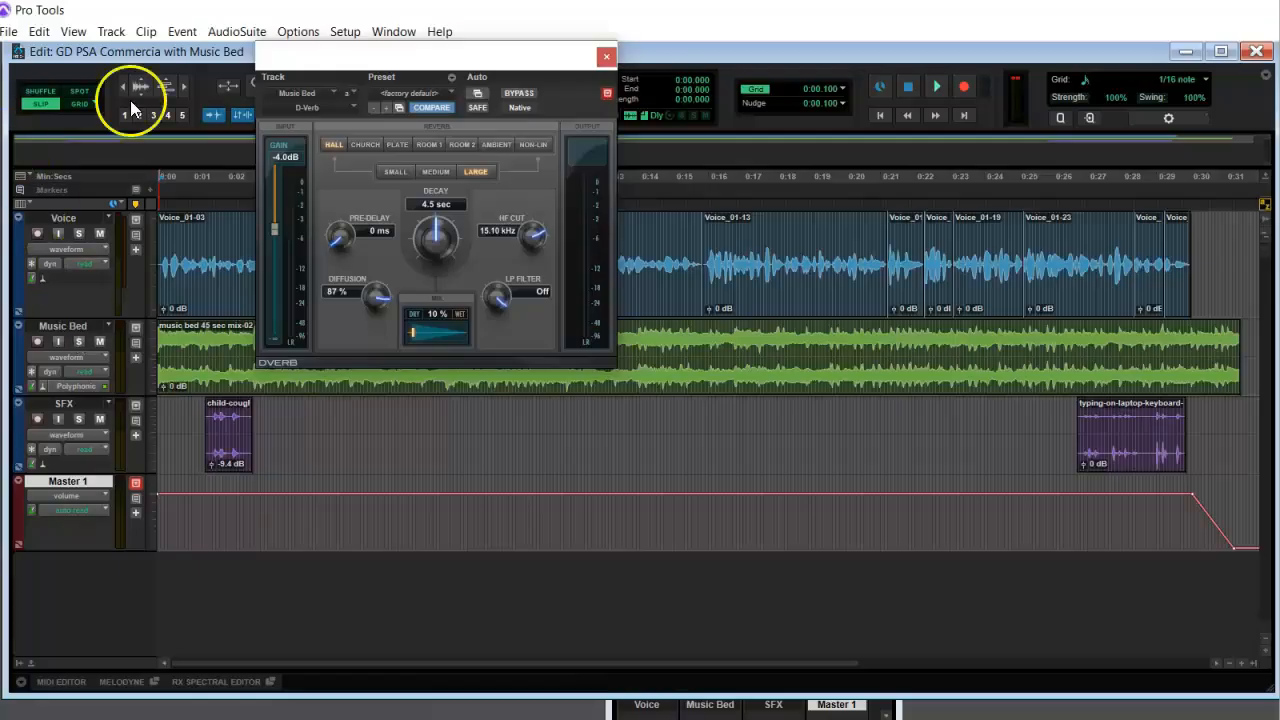
{"action": "left_click", "coordinate": [606, 57]}
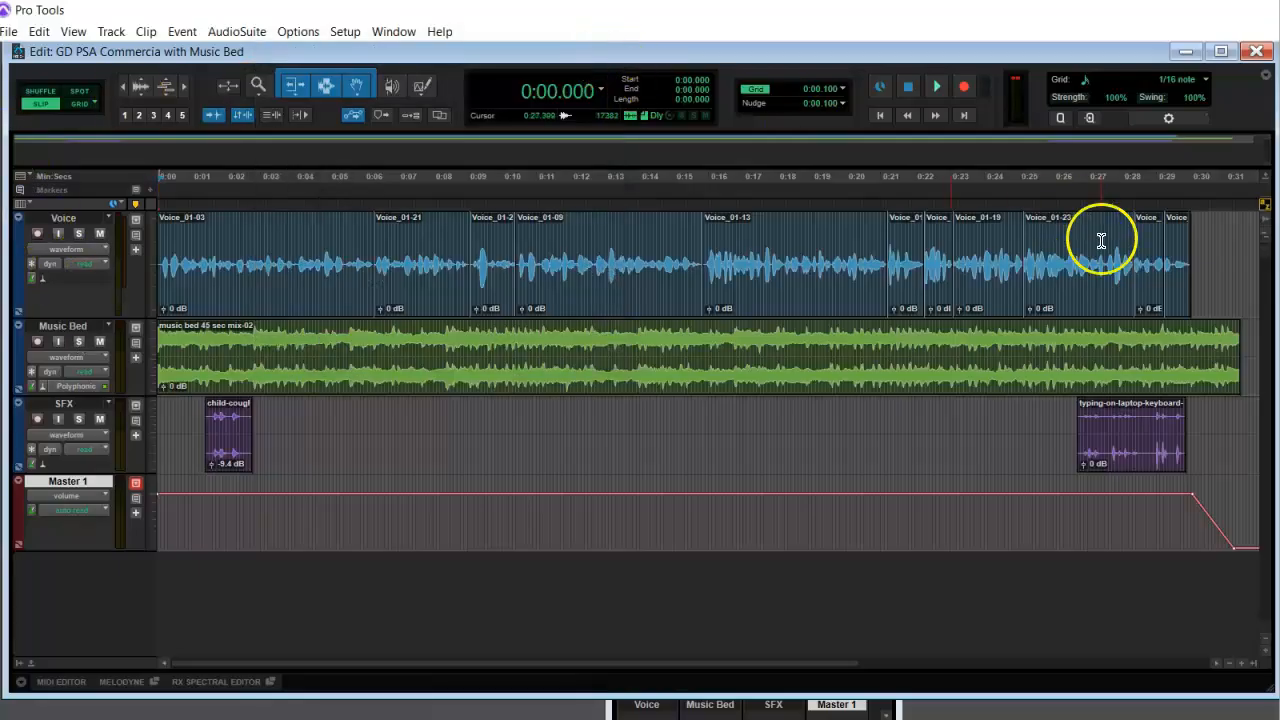
Select the timeline across all tracks from the end of the master fade-out at about 0:31.3 back to 0:00
{"action": "left_click", "coordinate": [1230, 178]}
{"action": "left_click_drag", "start_coordinate": [1236, 180], "coordinate": [129, 183]}
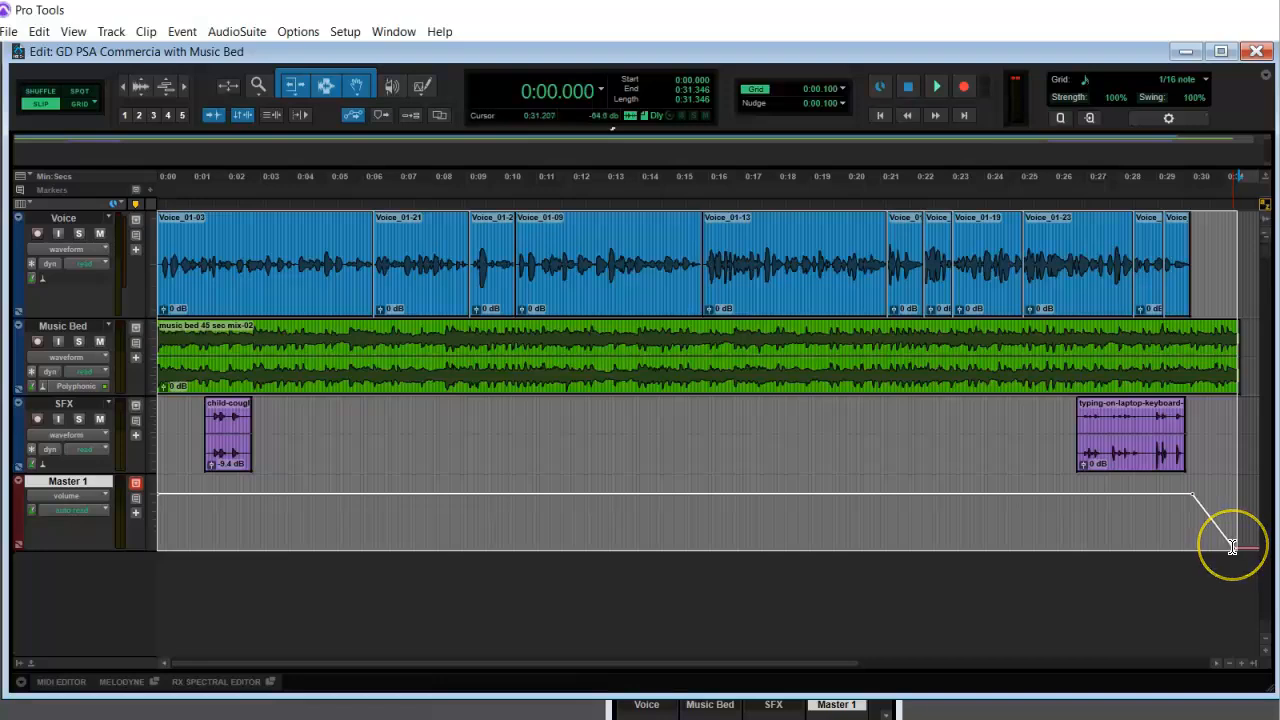
{"action": "left_click", "coordinate": [1212, 522]}
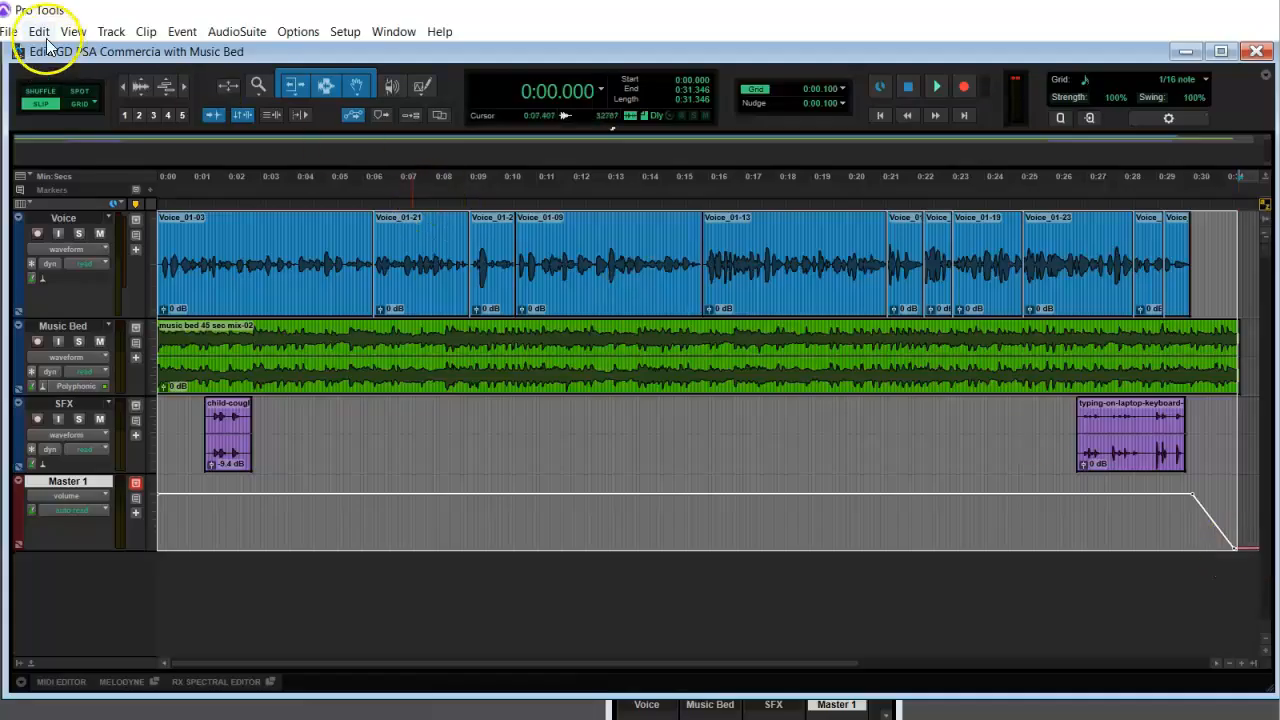
Bounce the selection offline as a 44.1 kHz interleaved MP3 named GD PSA Commercia with Music Bed, at Highest quality and 160 kbit/s
{"action": "left_click", "coordinate": [10, 31]}
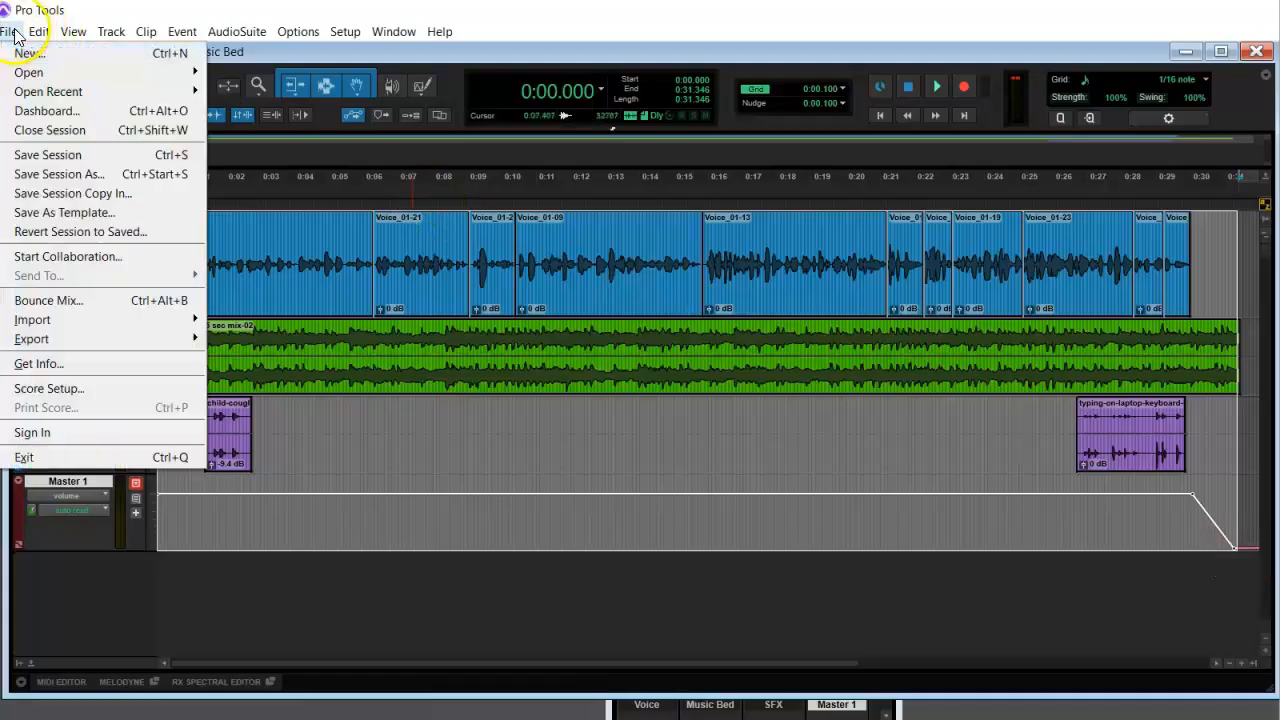
{"action": "left_click", "coordinate": [108, 300]}
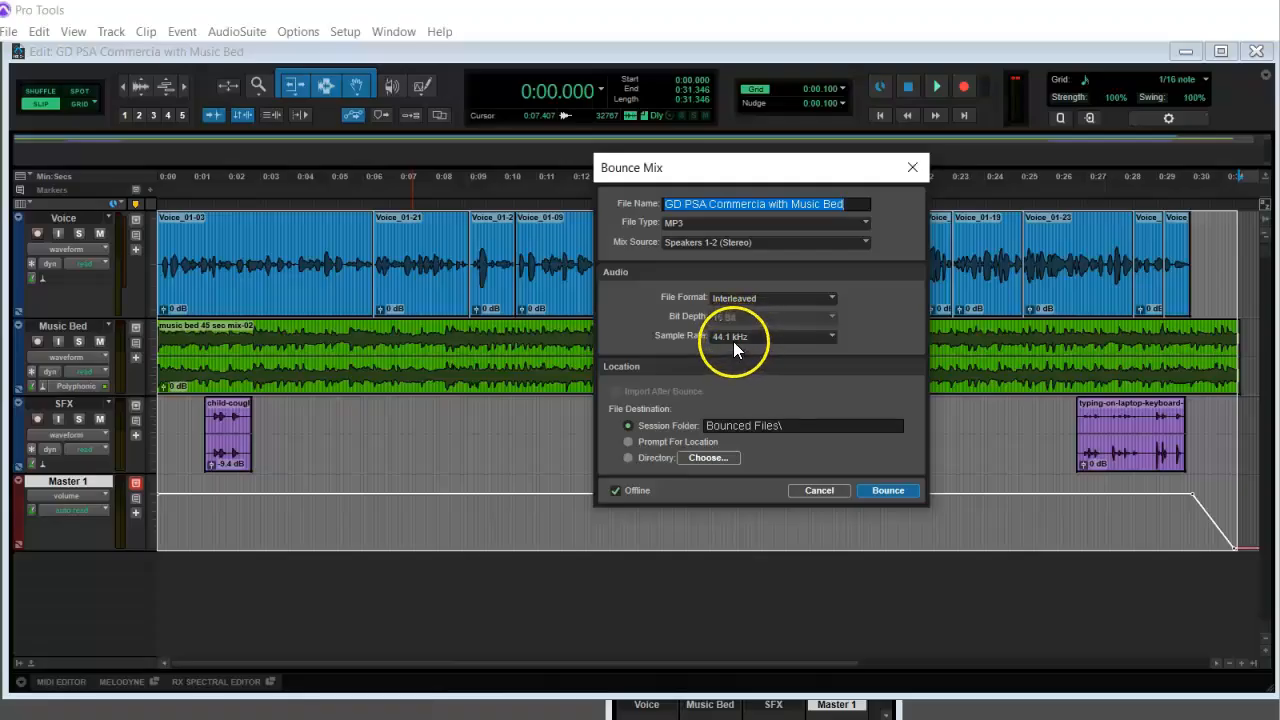
{"action": "left_click", "coordinate": [888, 490]}
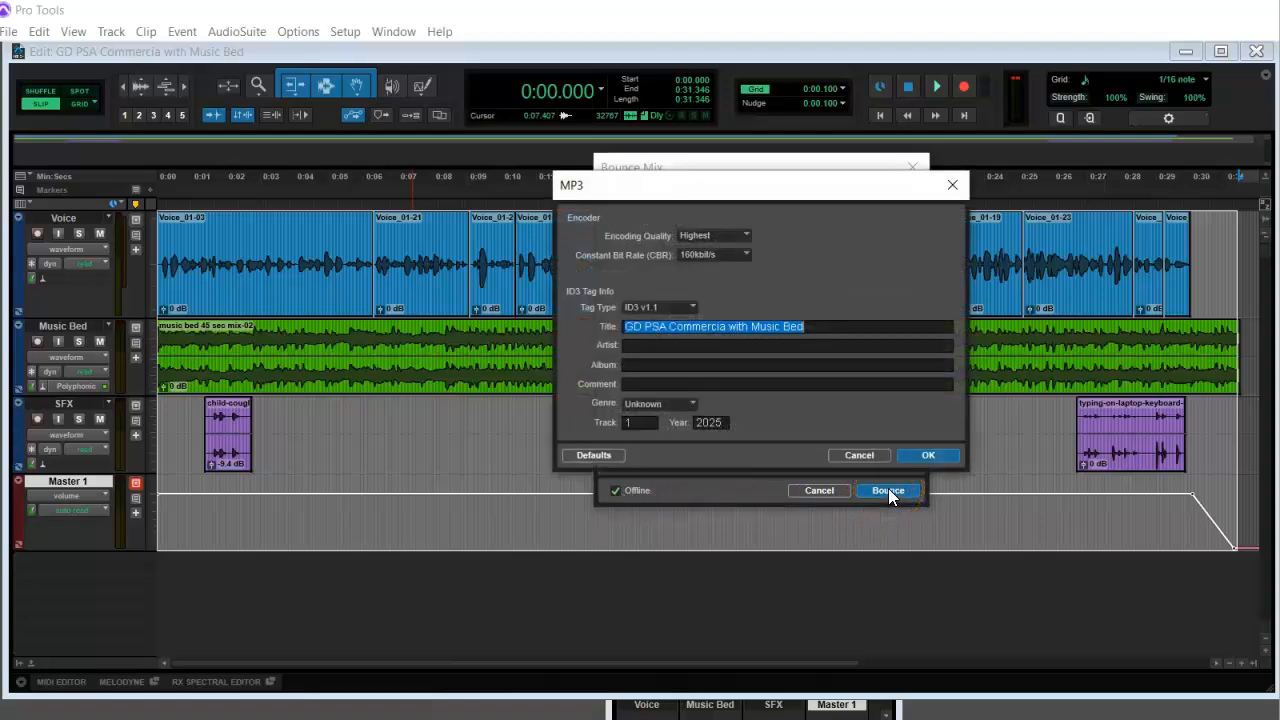
{"action": "left_click", "coordinate": [930, 455]}
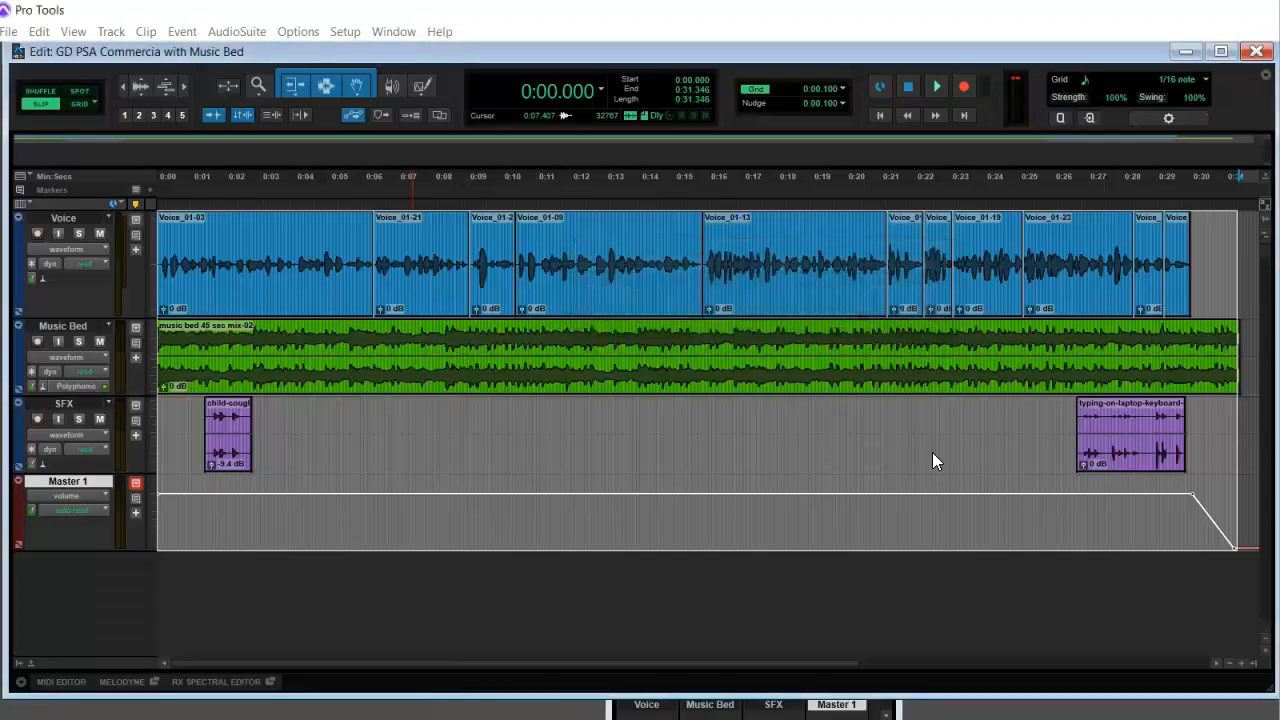
Clear the timeline selection and close the session
{"action": "left_click", "coordinate": [814, 405]}
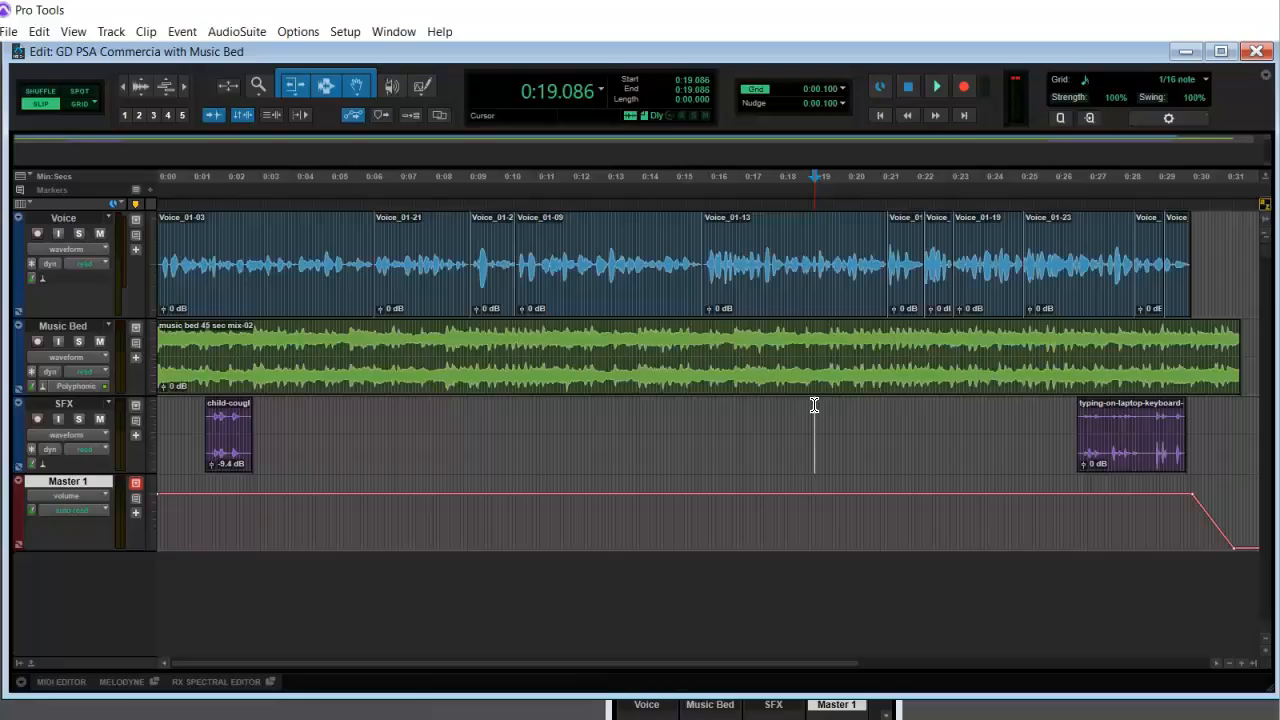
{"action": "key", "text": "ctrl+shift+w"}
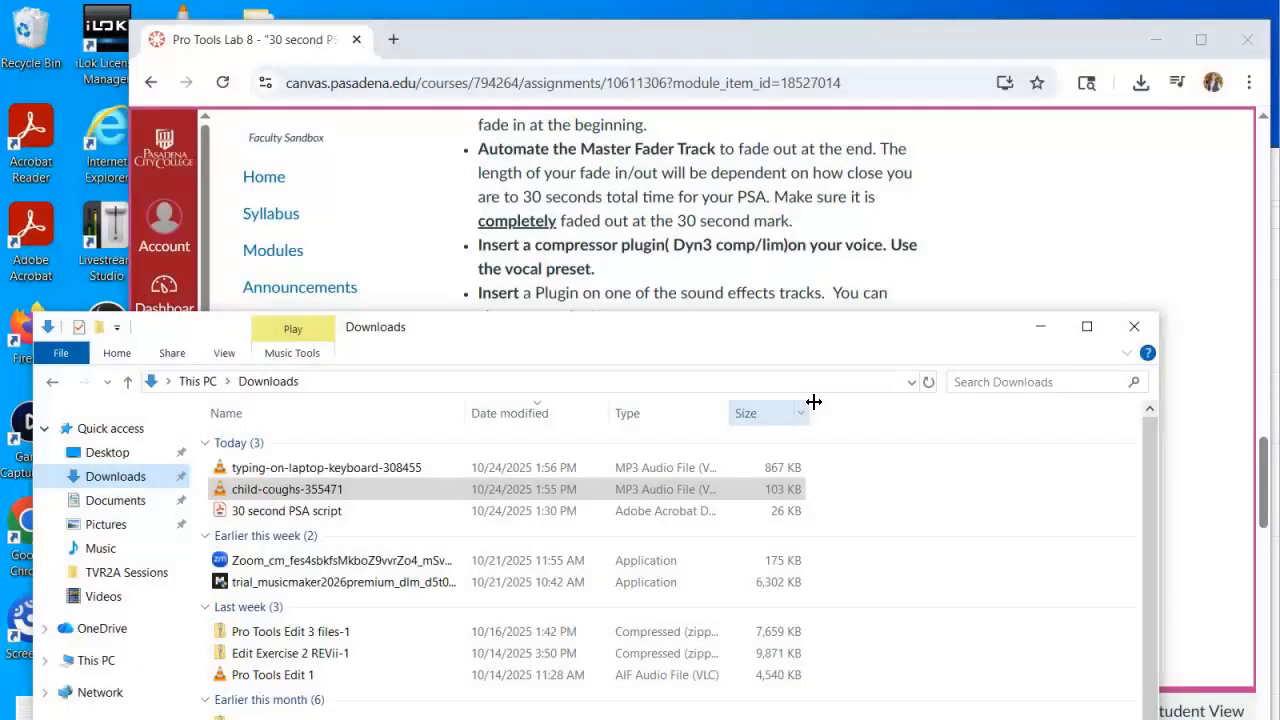
In the file browser, open the Bounced Files folder of GD PSA Commercia with Music Bed in Documents > TVR2A Sessions
{"action": "left_click_drag", "start_coordinate": [646, 339], "coordinate": [682, 110]}
{"action": "left_click", "coordinate": [168, 274]}
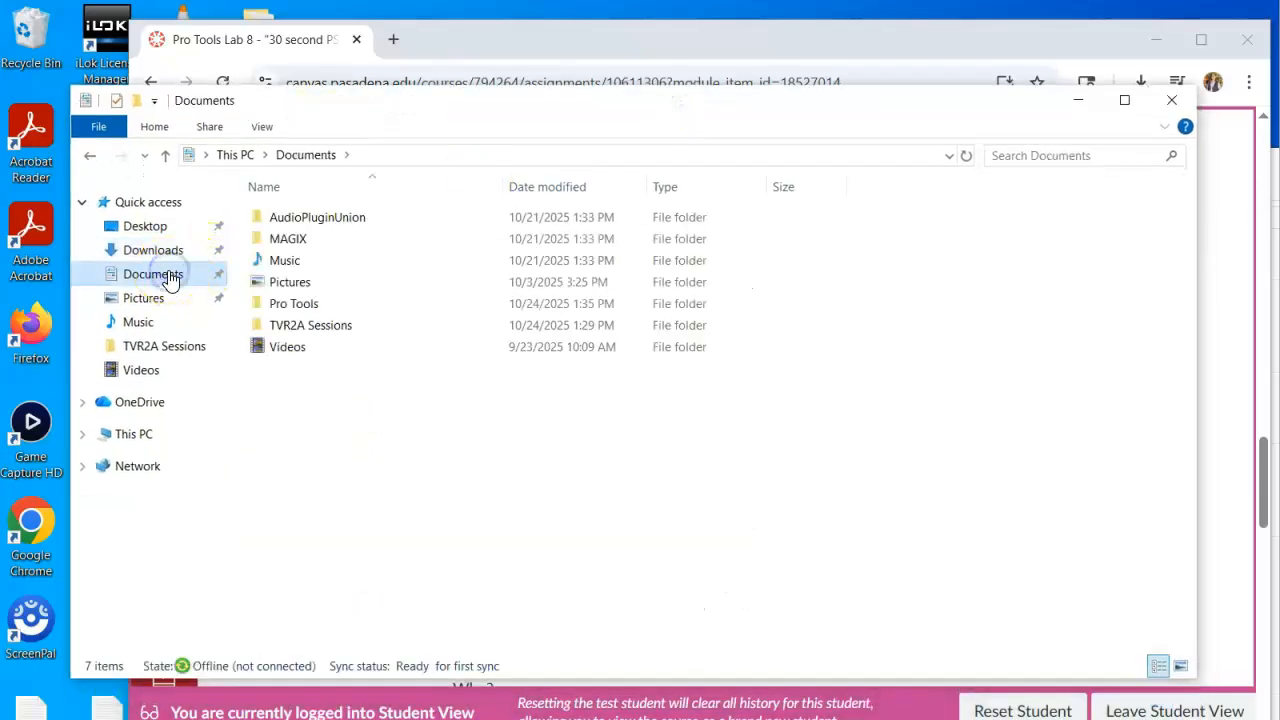
{"action": "left_click", "coordinate": [312, 325]}
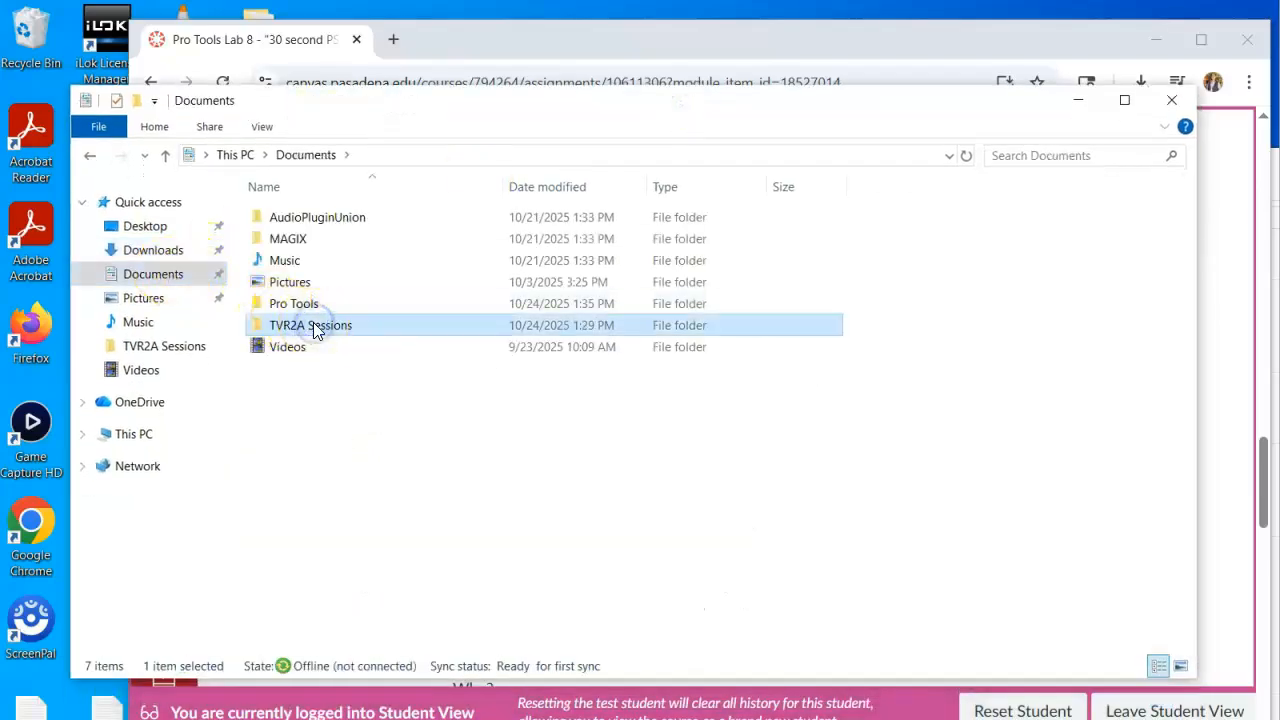
{"action": "double_click", "coordinate": [313, 325]}
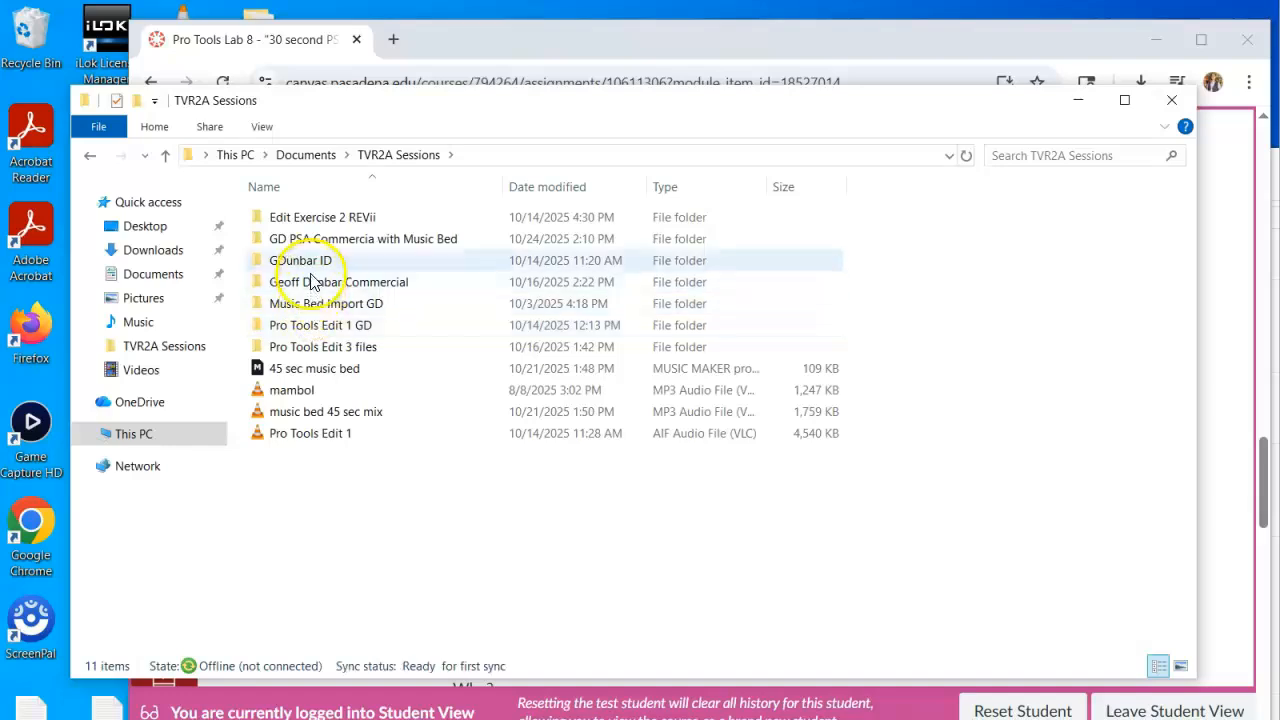
{"action": "double_click", "coordinate": [354, 246]}
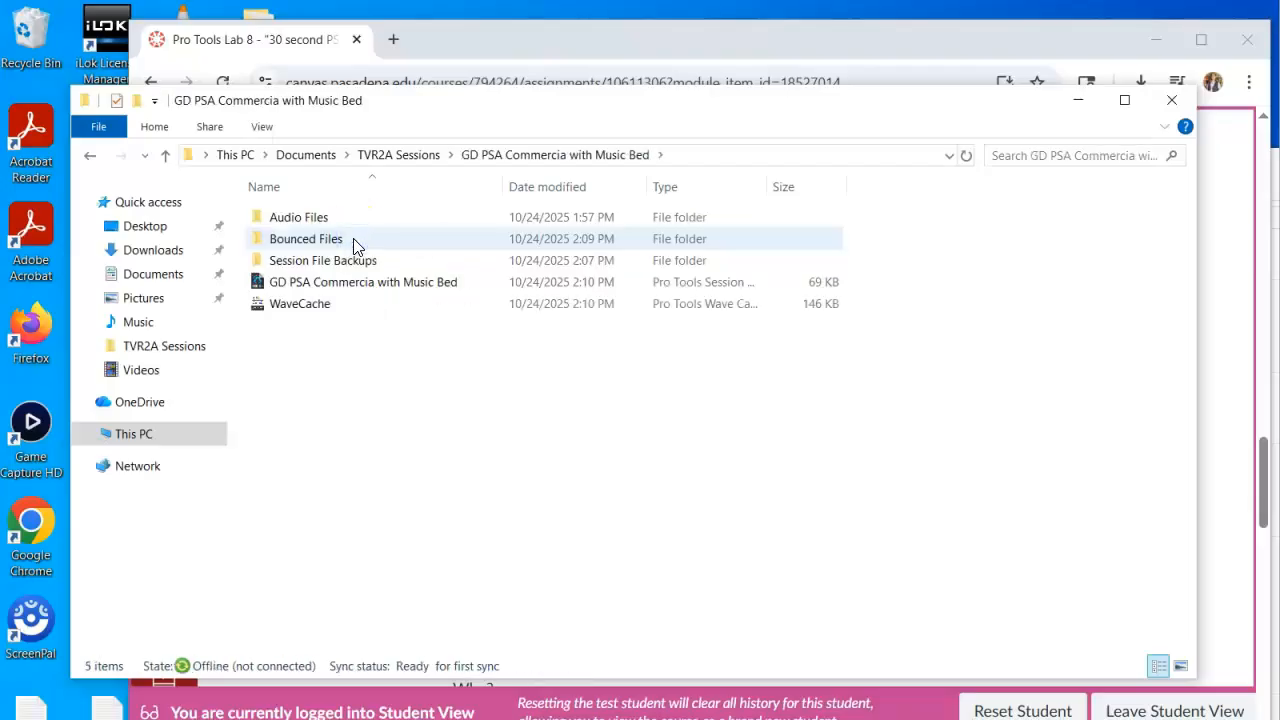
{"action": "double_click", "coordinate": [300, 240]}
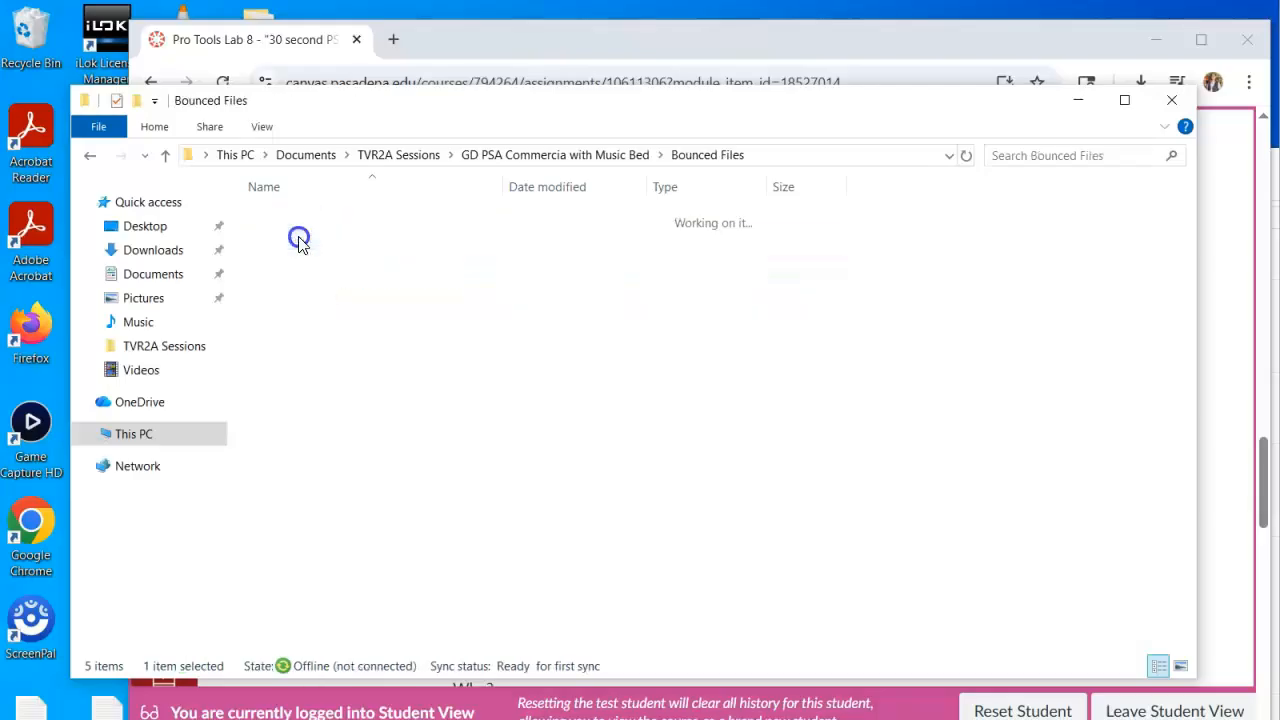
Play the bounced MP3 GD PSA Commercia with Music Bed in VLC to check the mix, and close the player
{"action": "left_click", "coordinate": [383, 222]}
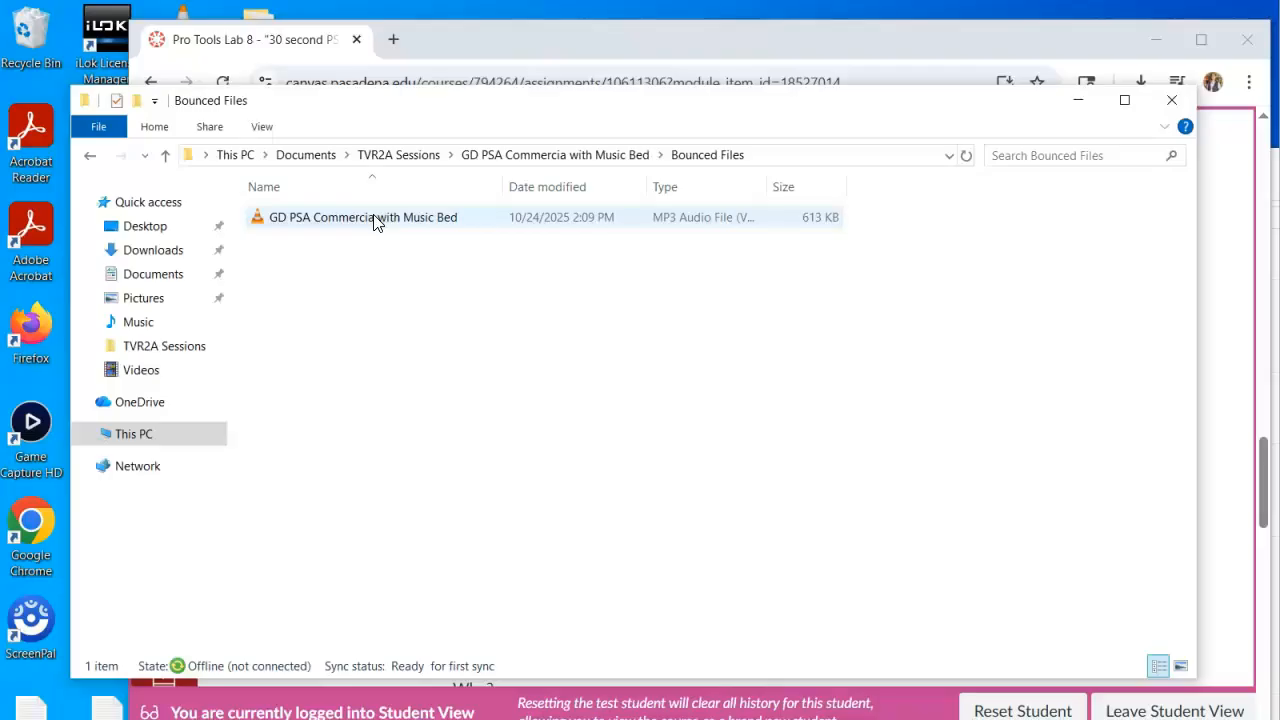
{"action": "left_click", "coordinate": [375, 222]}
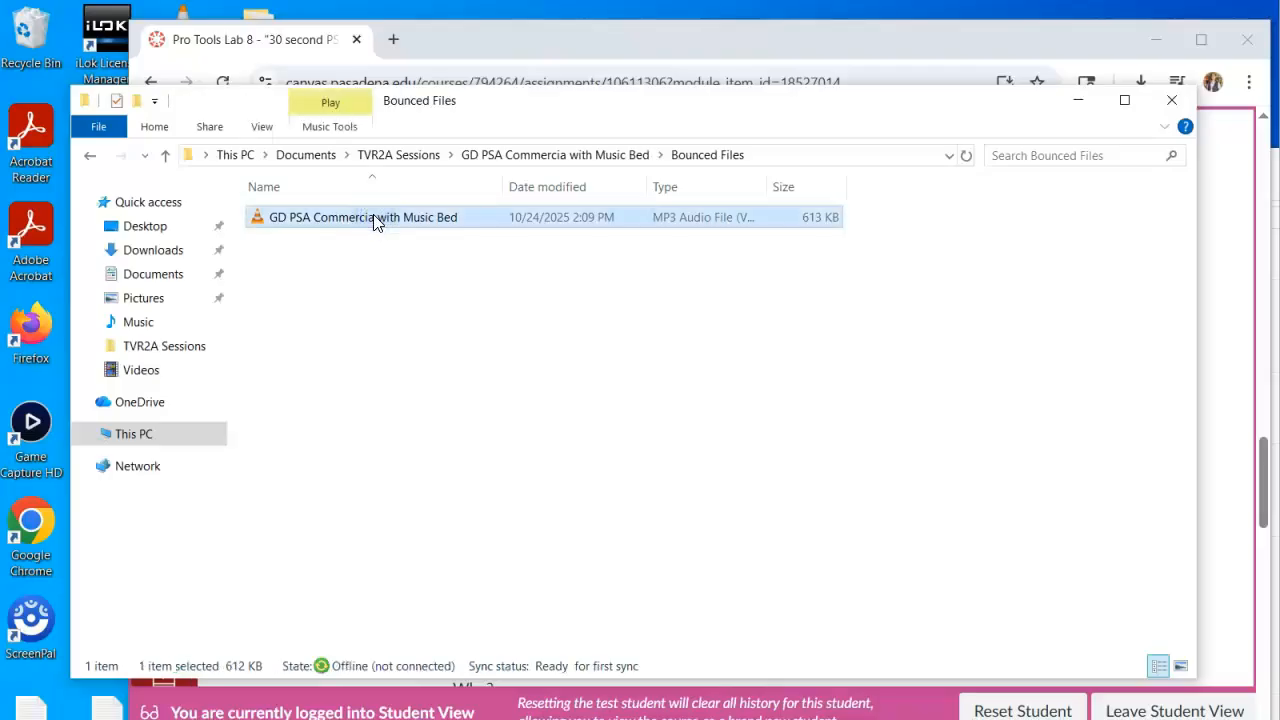
{"action": "left_click", "coordinate": [347, 223]}
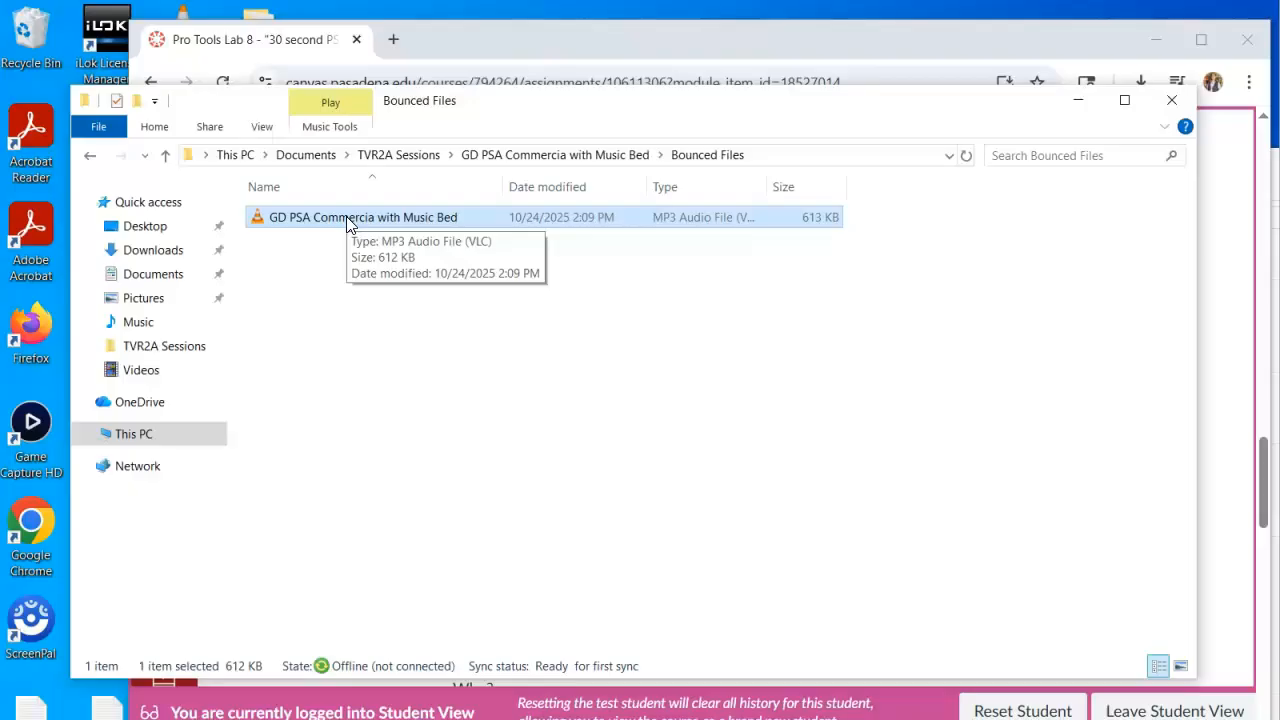
{"action": "double_click", "coordinate": [347, 223]}
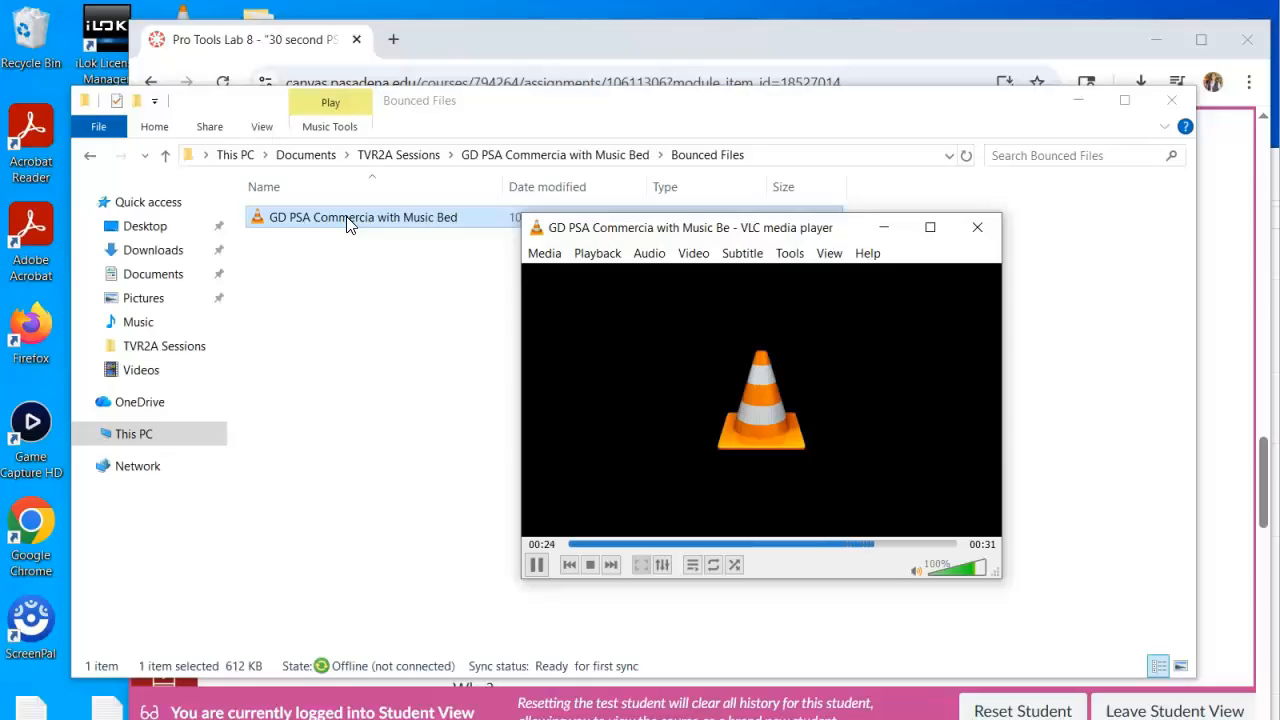
{"action": "left_click", "coordinate": [486, 380]}
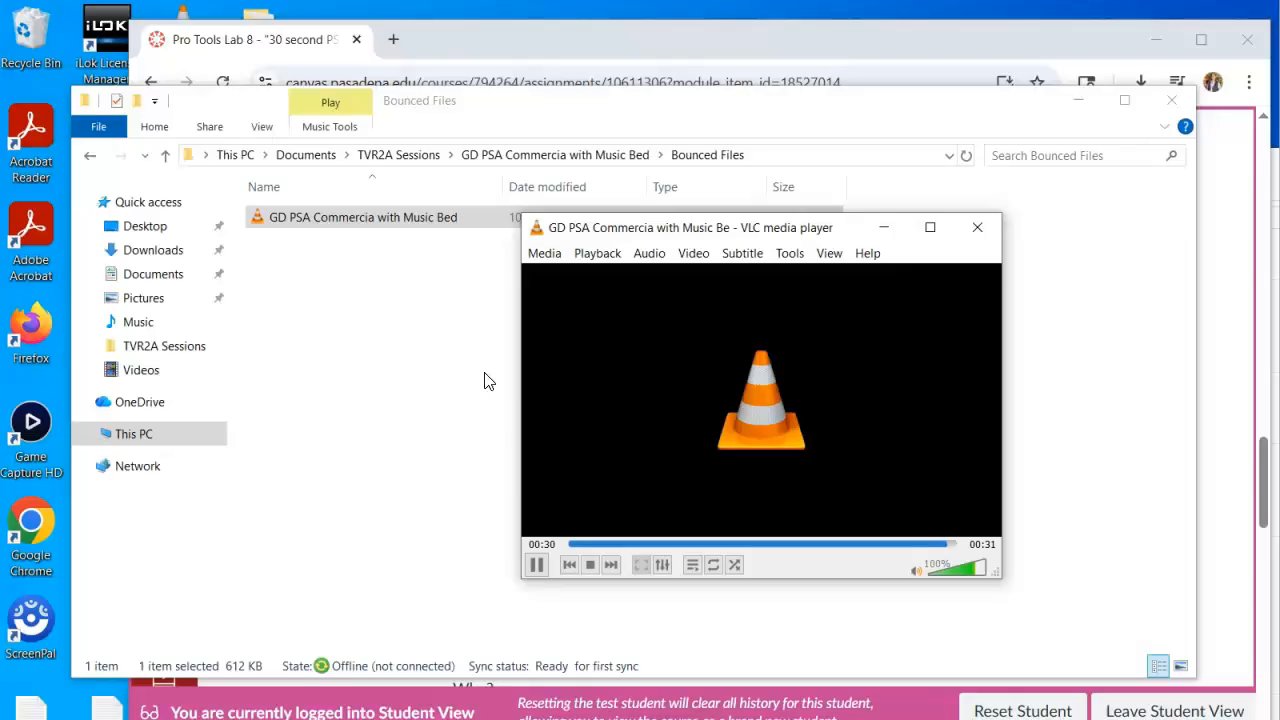
{"action": "left_click", "coordinate": [978, 228]}
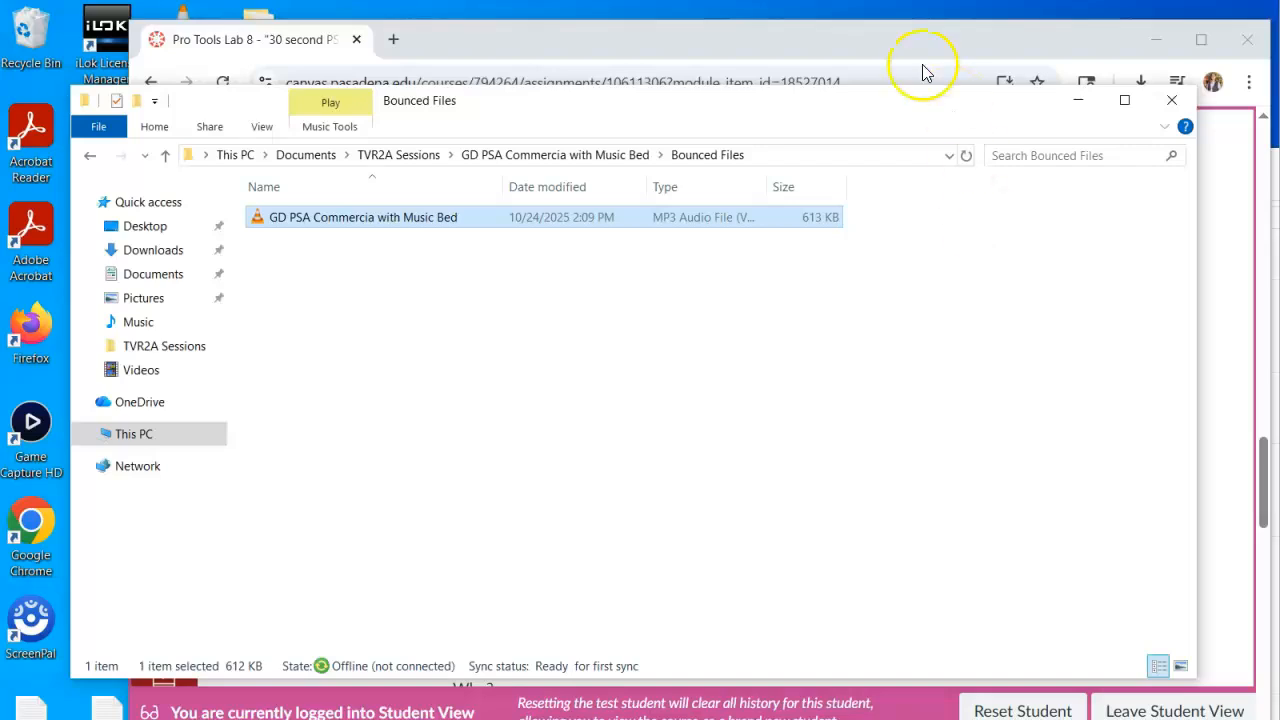
Switch to the Canvas page in Chrome, start the Pro Tools Lab 8 assignment submission and bring up its file upload area
{"action": "left_click", "coordinate": [909, 40]}
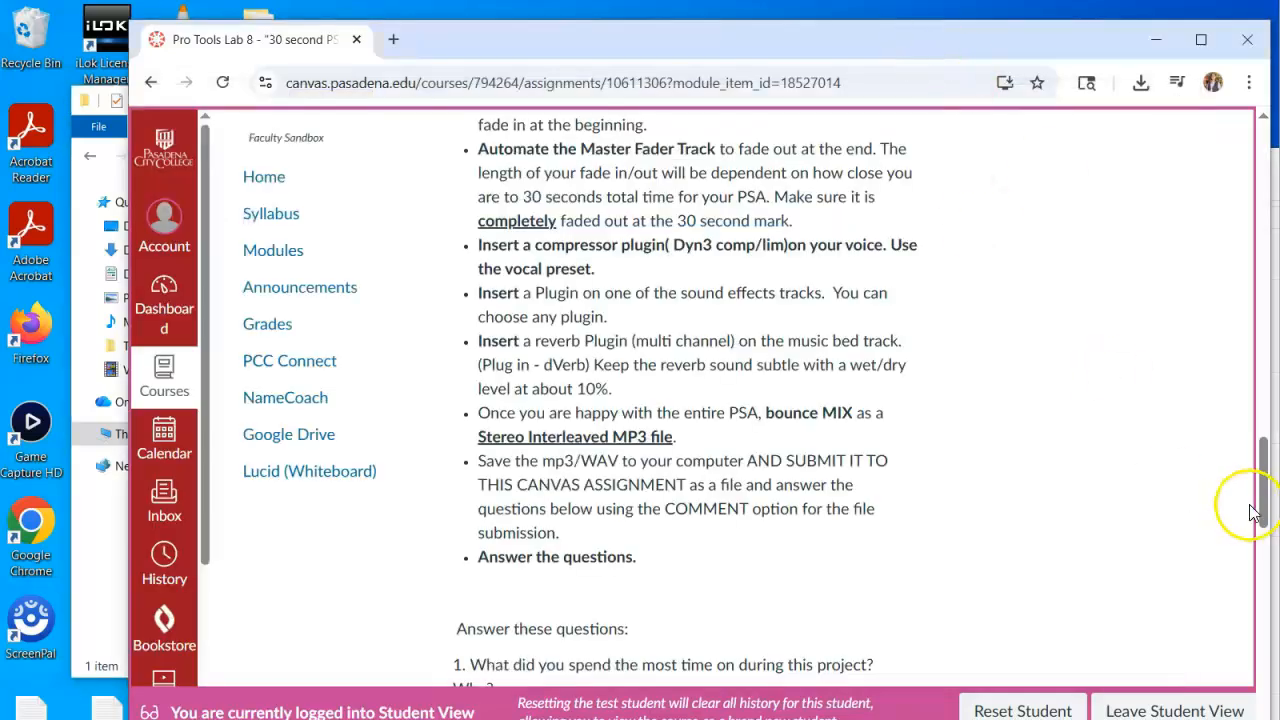
{"action": "left_click_drag", "start_coordinate": [1264, 506], "coordinate": [1252, 177]}
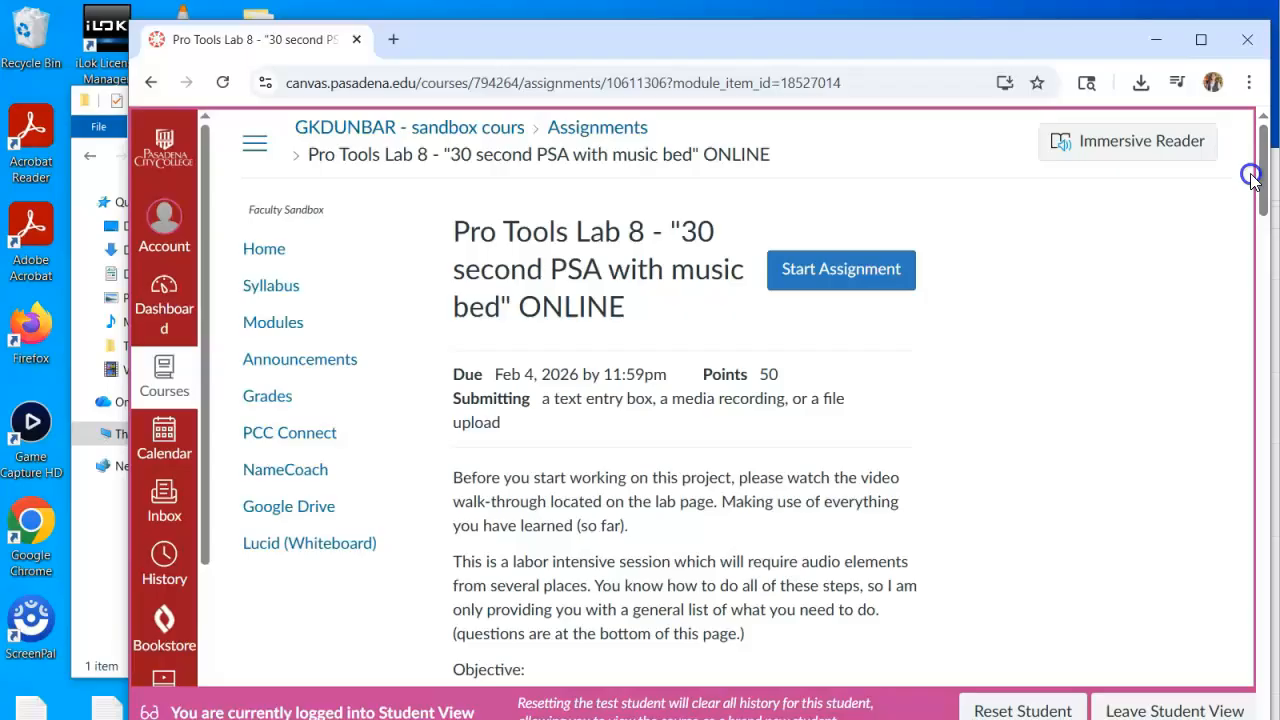
{"action": "left_click", "coordinate": [818, 272]}
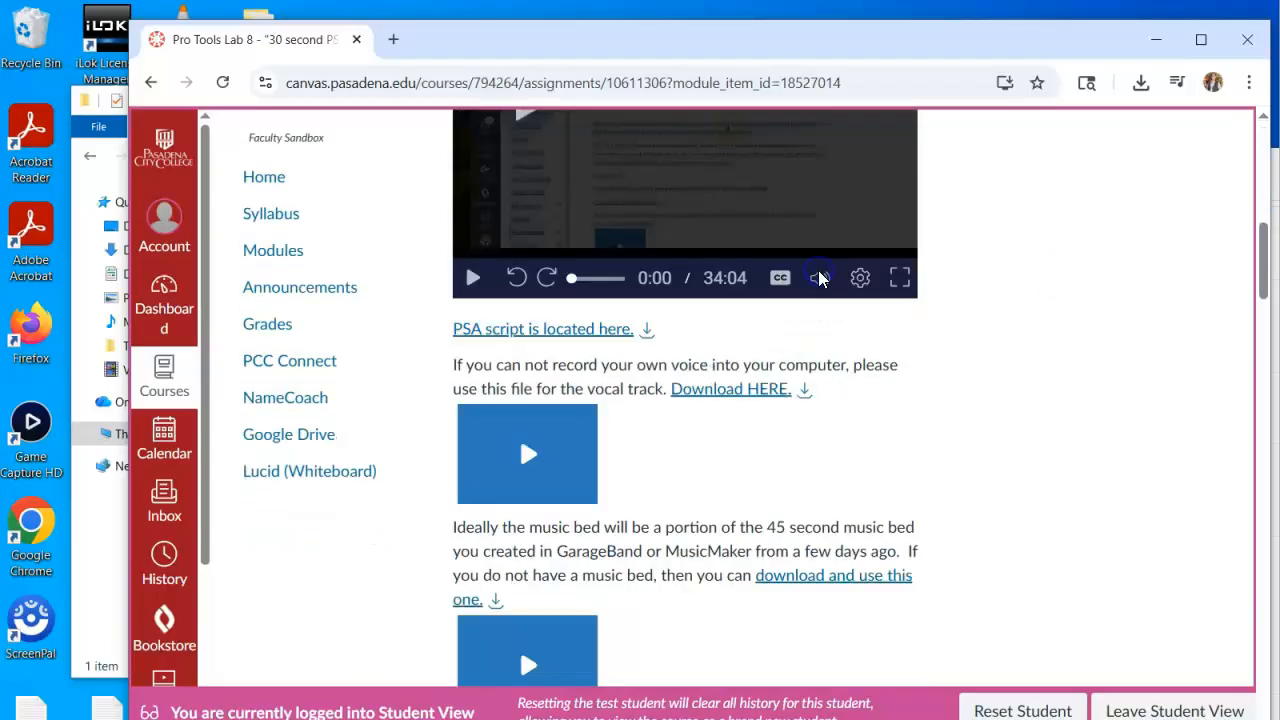
{"action": "left_click_drag", "start_coordinate": [1250, 622], "coordinate": [1263, 516]}
Arrange the browser and Bounced Files windows and attach the GD PSA Commercia with Music Bed MP3 to the assignment's file upload
{"action": "left_click_drag", "start_coordinate": [630, 40], "coordinate": [775, 43]}
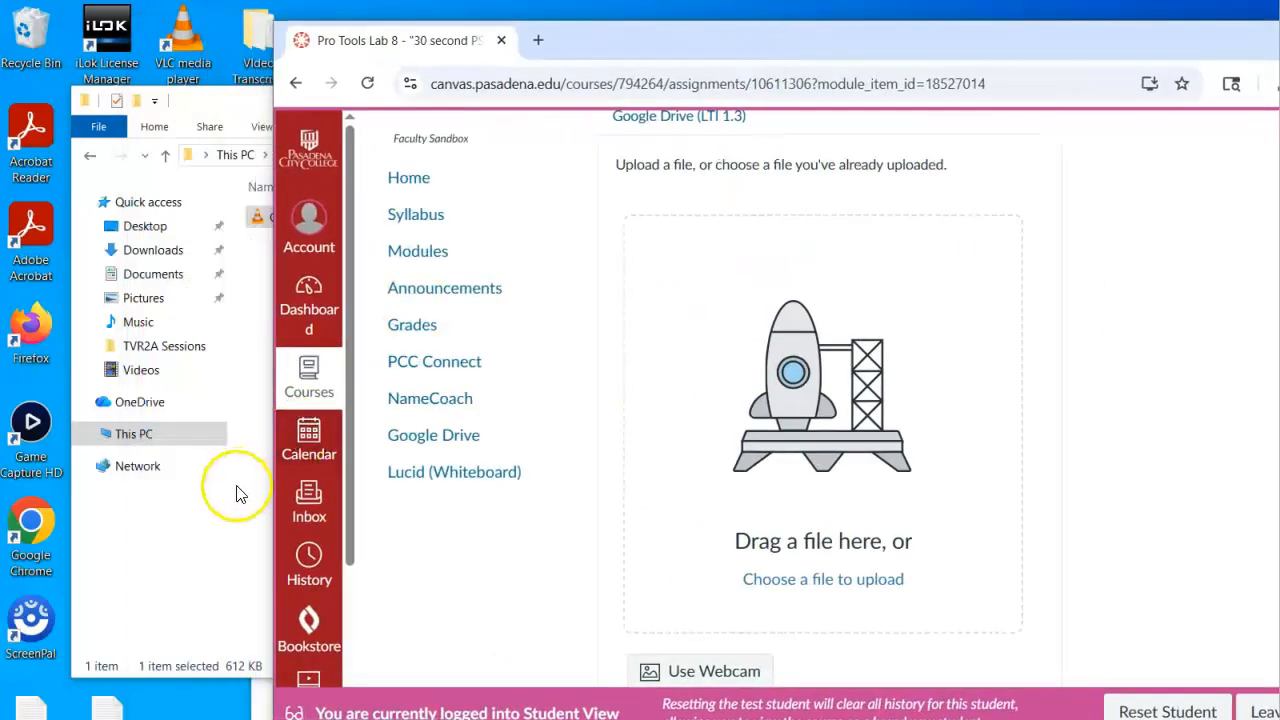
{"action": "left_click", "coordinate": [247, 101]}
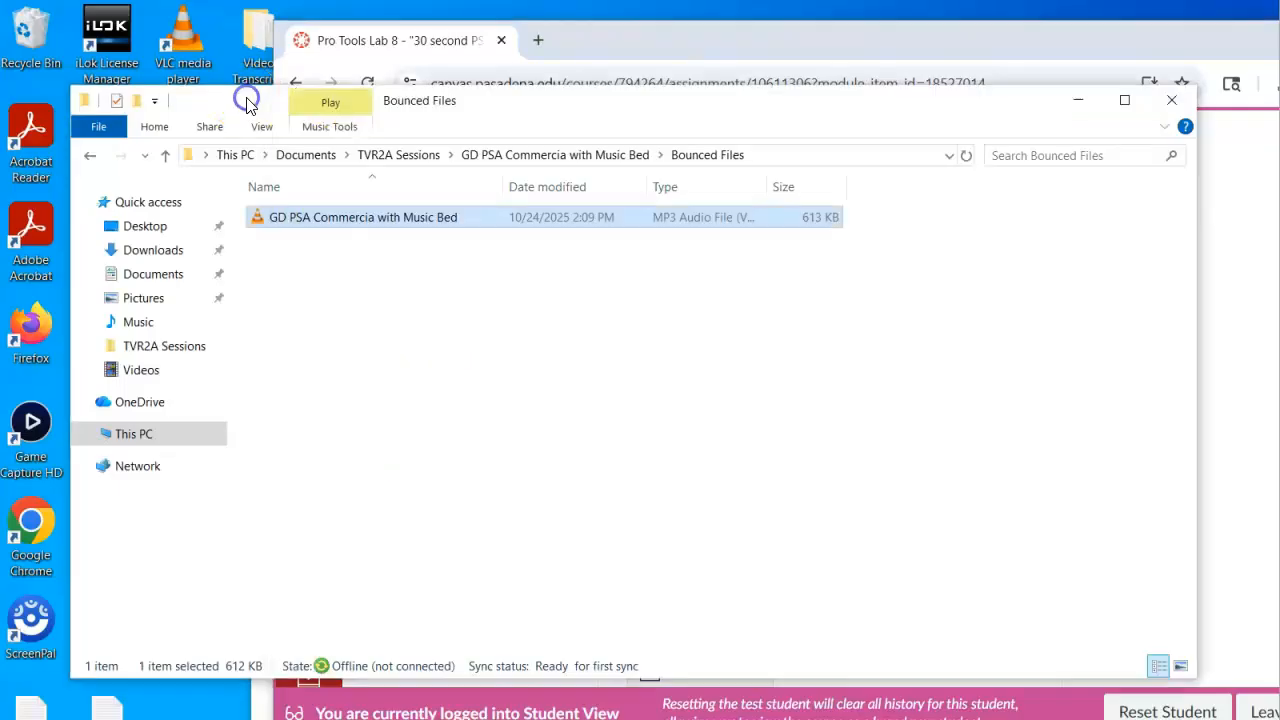
{"action": "left_click_drag", "start_coordinate": [628, 104], "coordinate": [655, 436]}
{"action": "left_click_drag", "start_coordinate": [519, 436], "coordinate": [843, 376]}
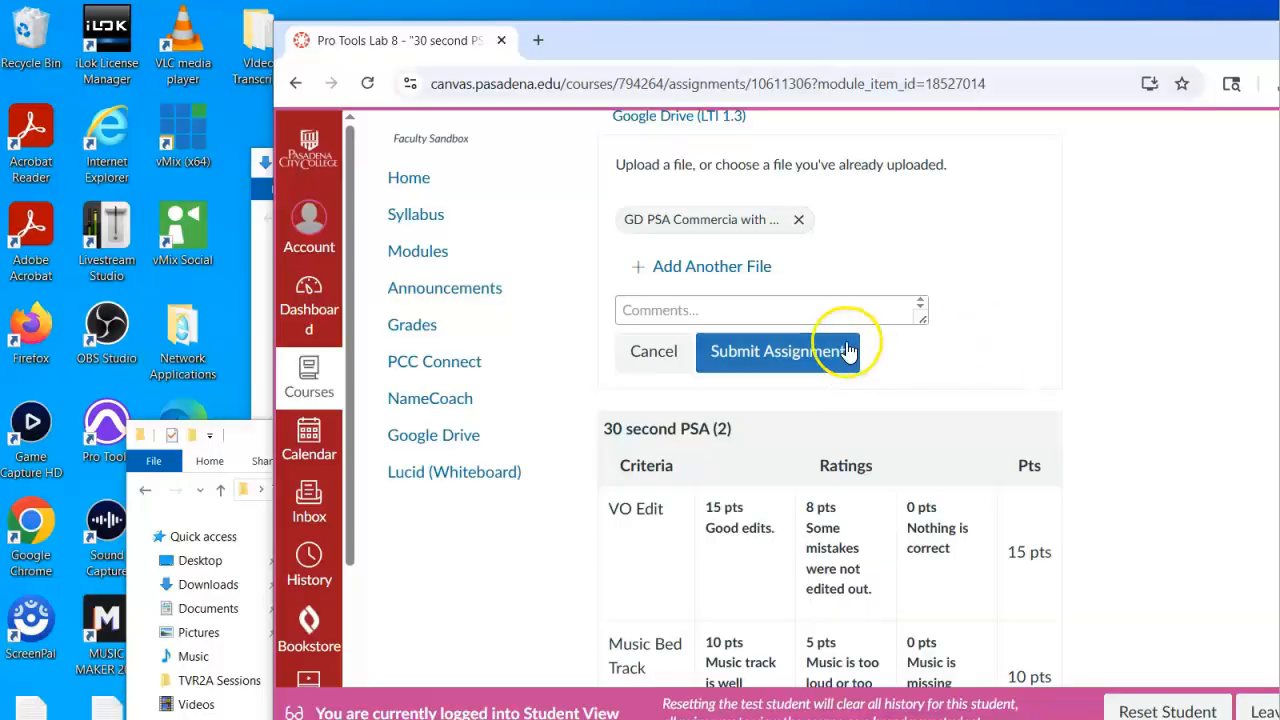
Copy the assignment's five questions into the comments box of the file submission
{"action": "left_click", "coordinate": [781, 310]}
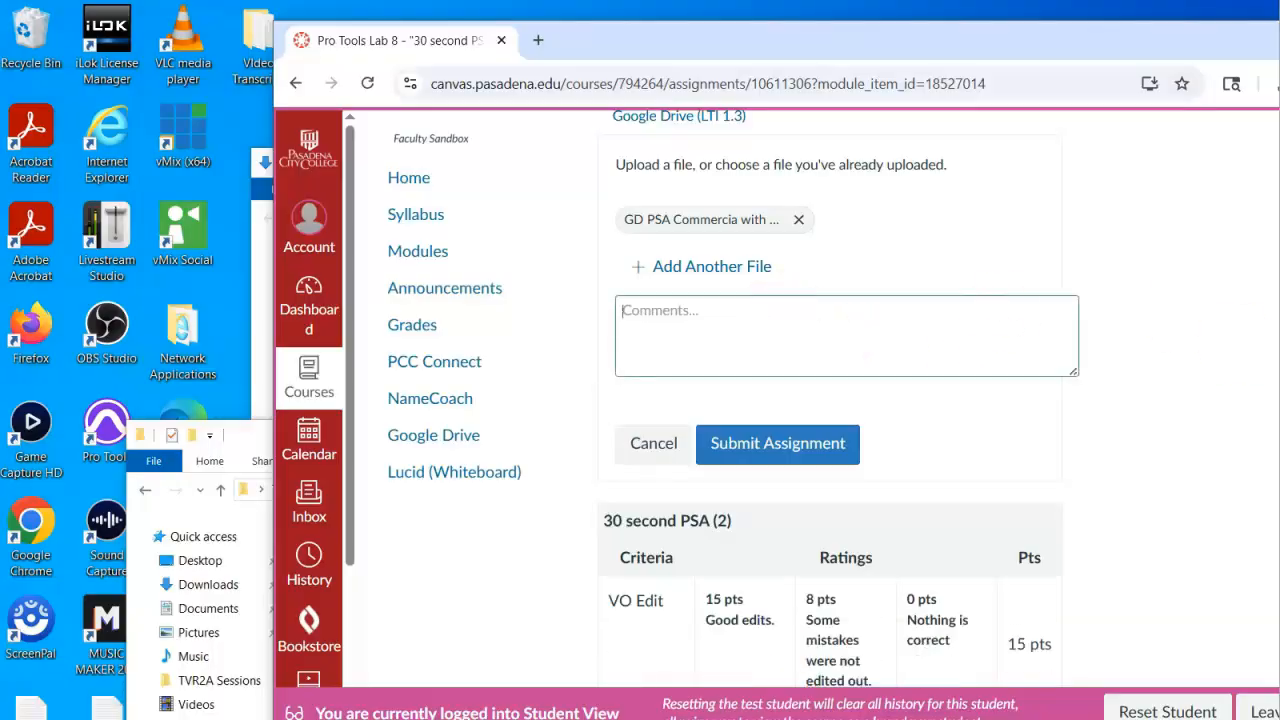
{"action": "scroll", "coordinate": [1184, 322], "scroll_direction": "up", "scroll_amount": 5}
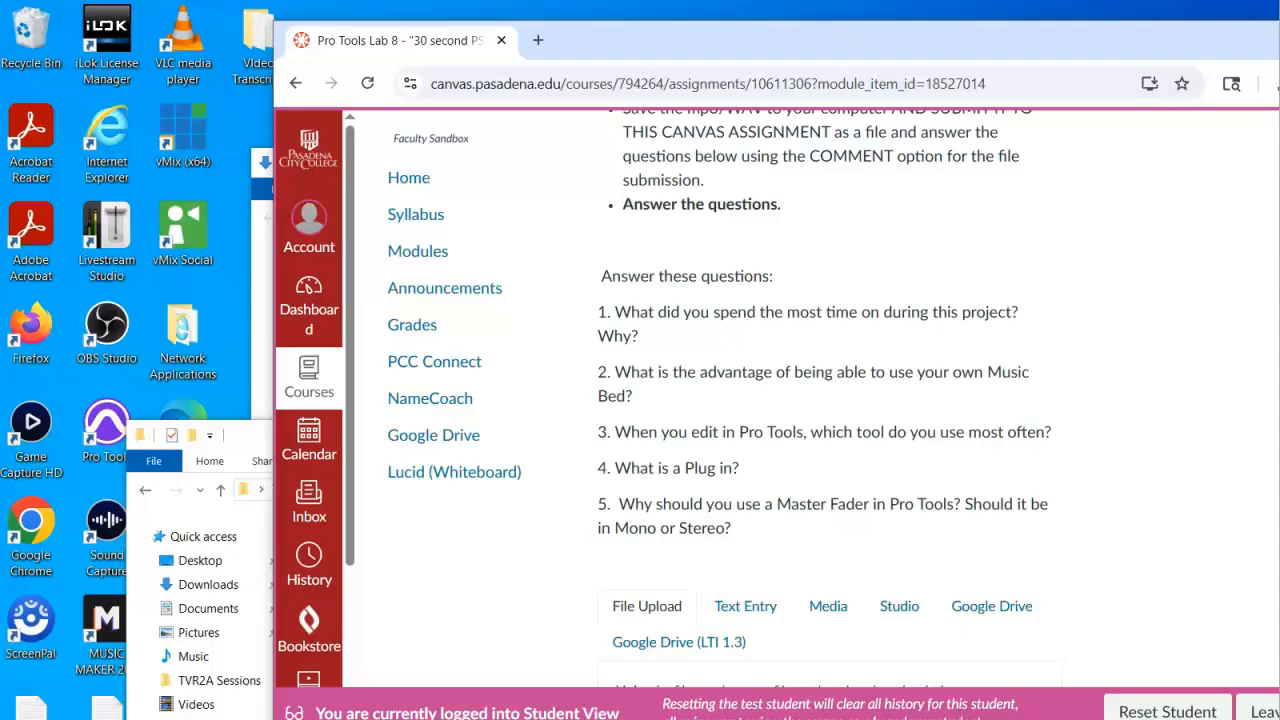
{"action": "scroll", "coordinate": [830, 400], "scroll_direction": "down", "scroll_amount": 4}
{"action": "scroll", "coordinate": [830, 400], "scroll_direction": "up", "scroll_amount": 2}
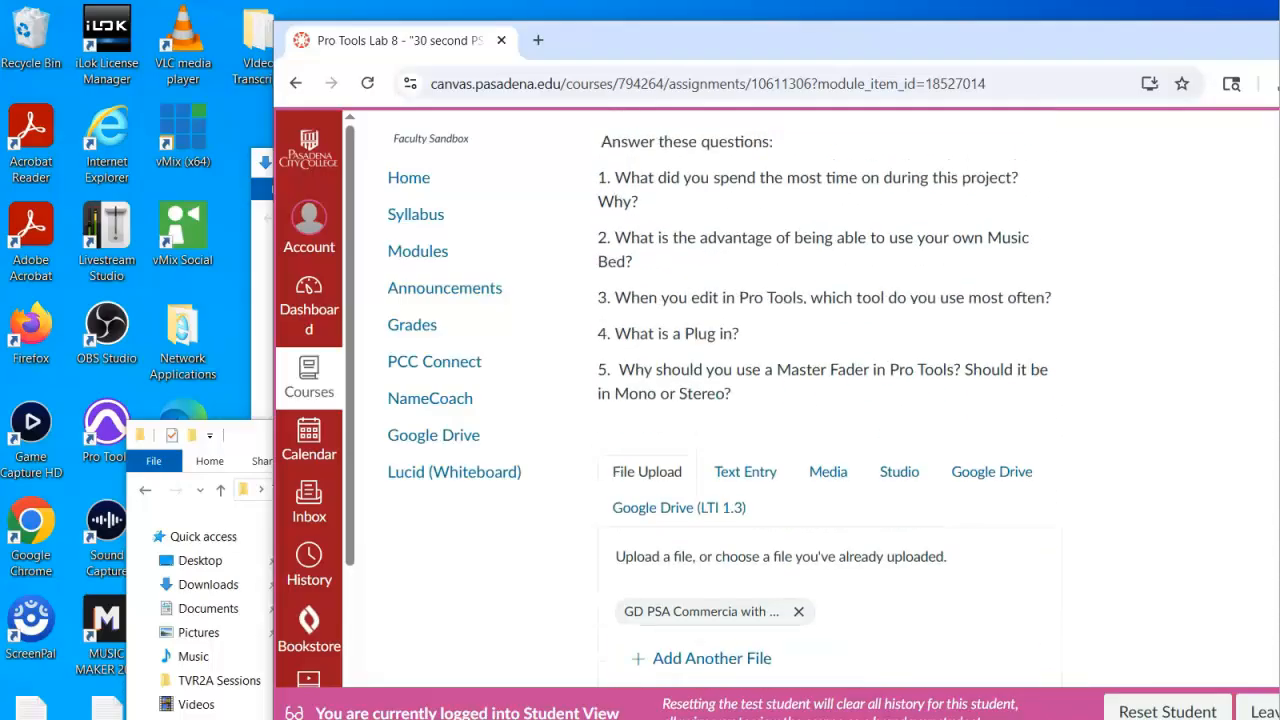
{"action": "scroll", "coordinate": [657, 285], "scroll_direction": "down", "scroll_amount": 3}
Submit the Pro Tools Lab 8 assignment with the attached MP3 and the comment
{"action": "left_click", "coordinate": [790, 515]}
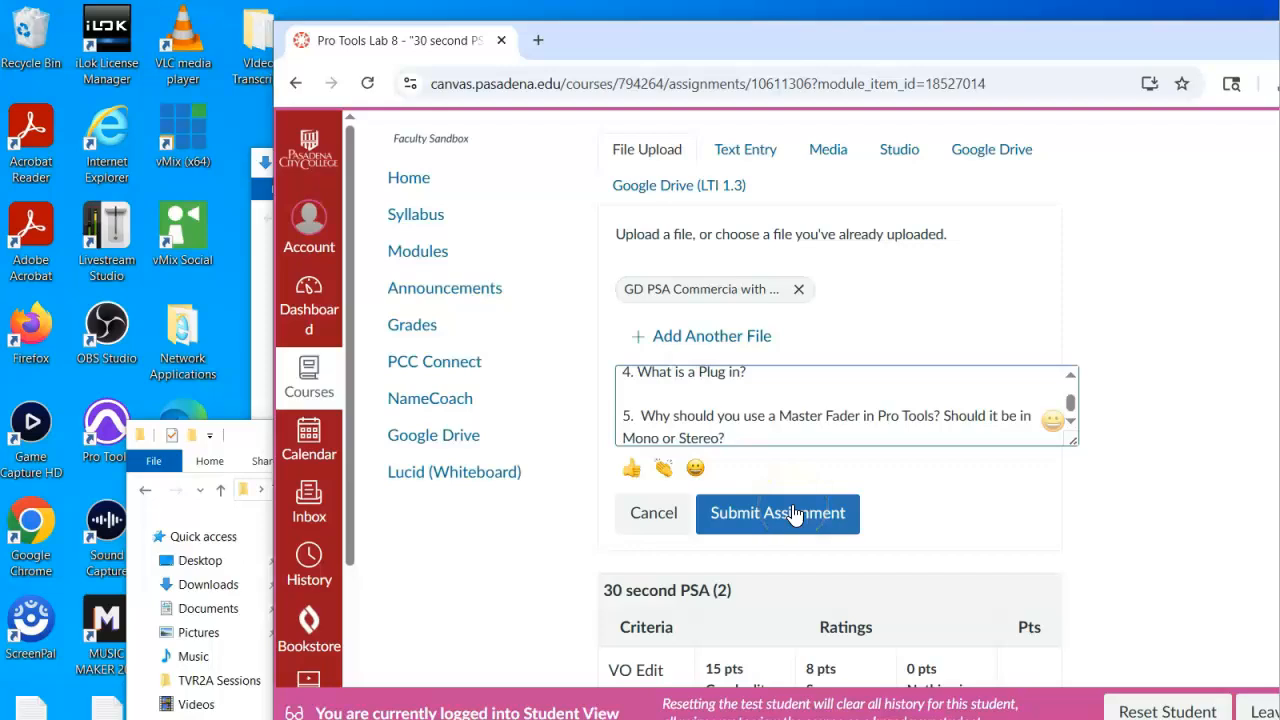
{"action": "left_click", "coordinate": [793, 508]}
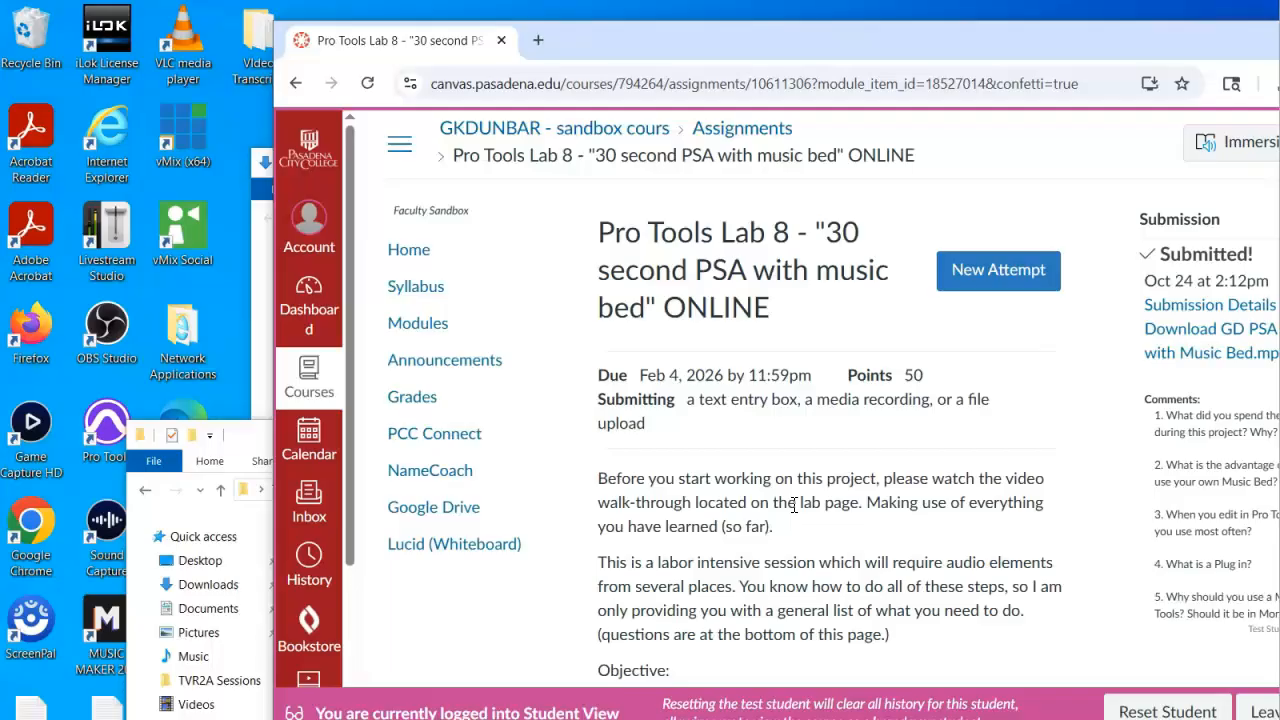
{"action": "left_click", "coordinate": [752, 520]}
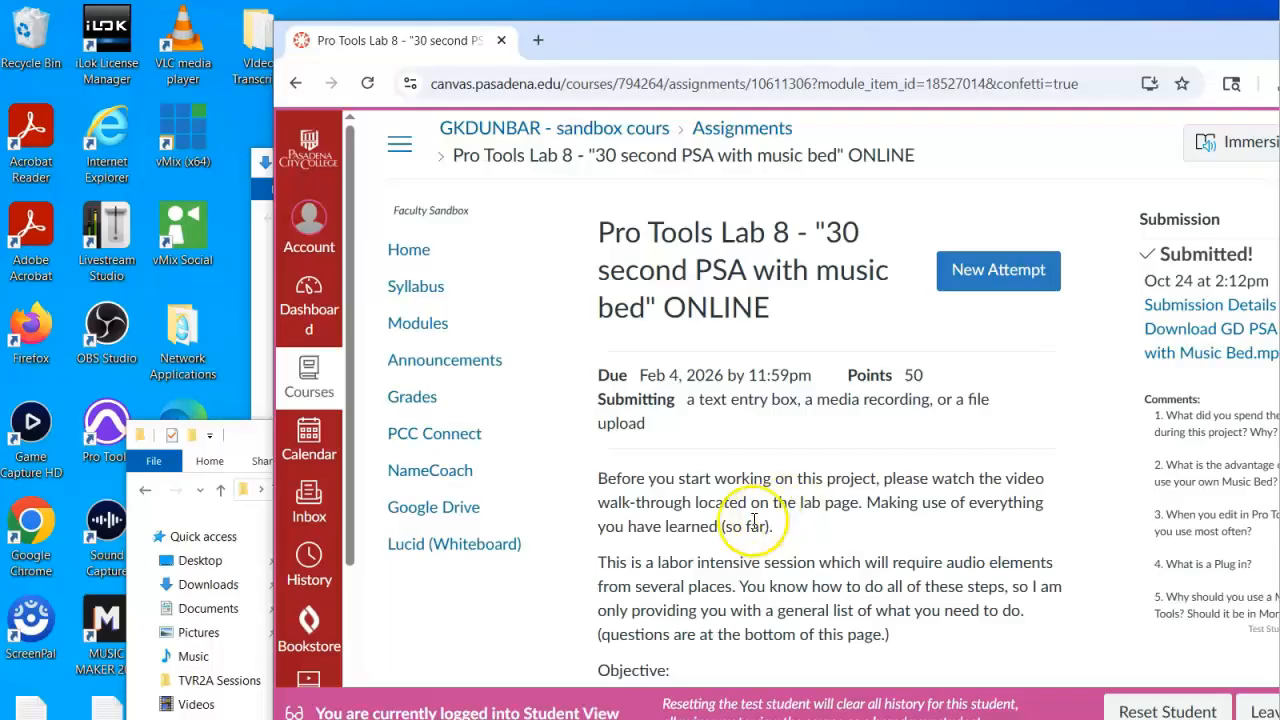